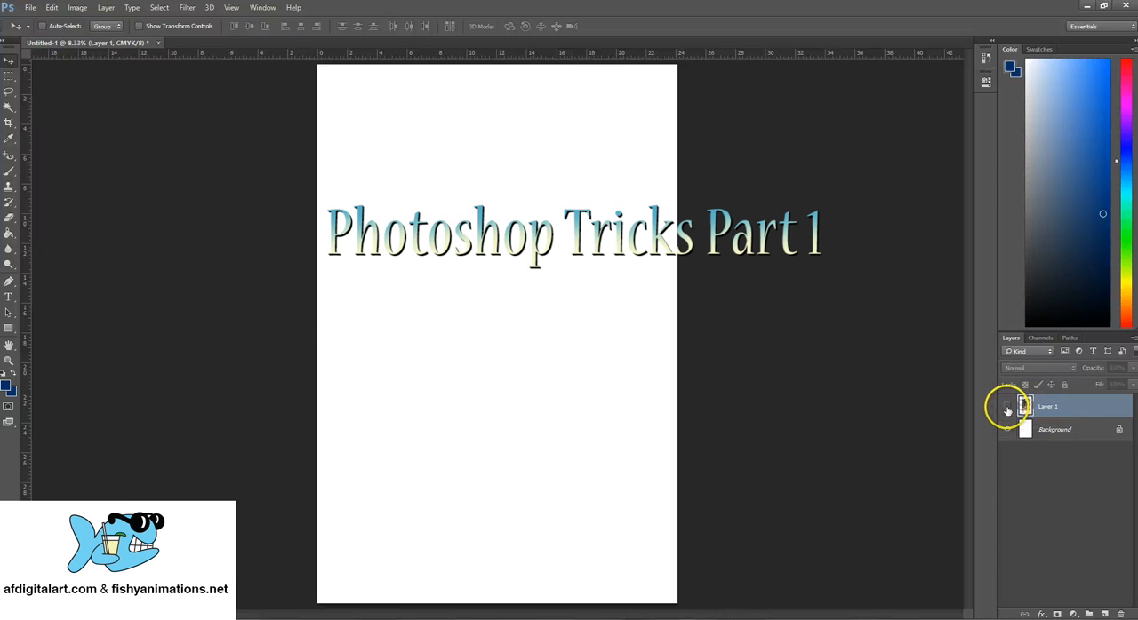
- Toggle Layer 1's visibility, duplicate the Background layer and delete the copy again
{"action": "left_click", "coordinate": [1007, 409]}
{"action": "left_click", "coordinate": [1007, 409]}
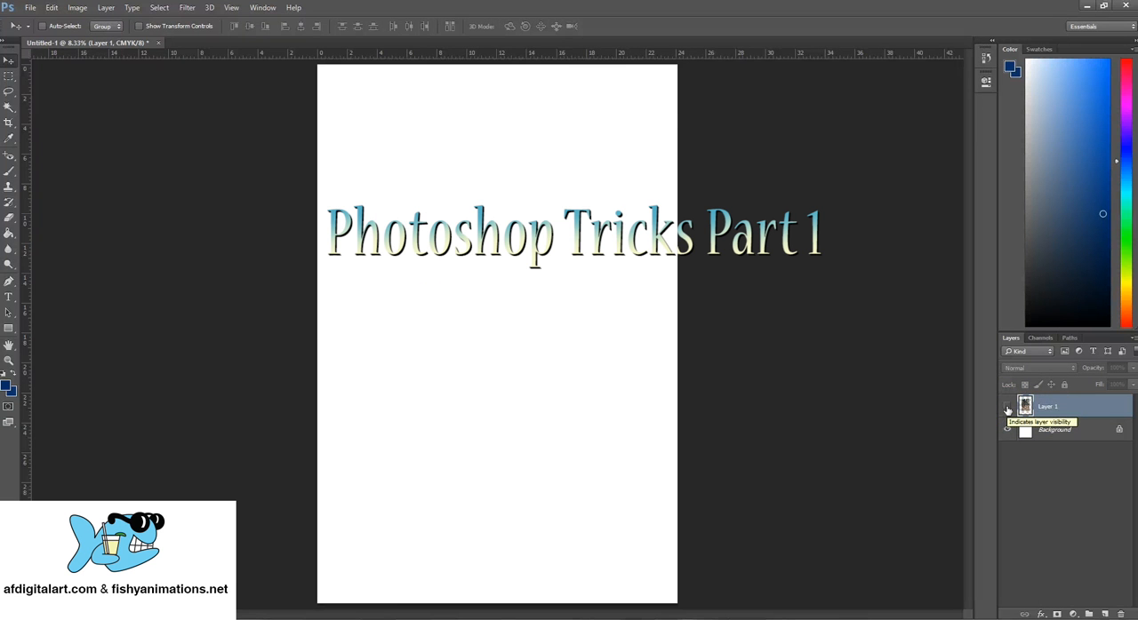
{"action": "left_click", "coordinate": [1053, 434]}
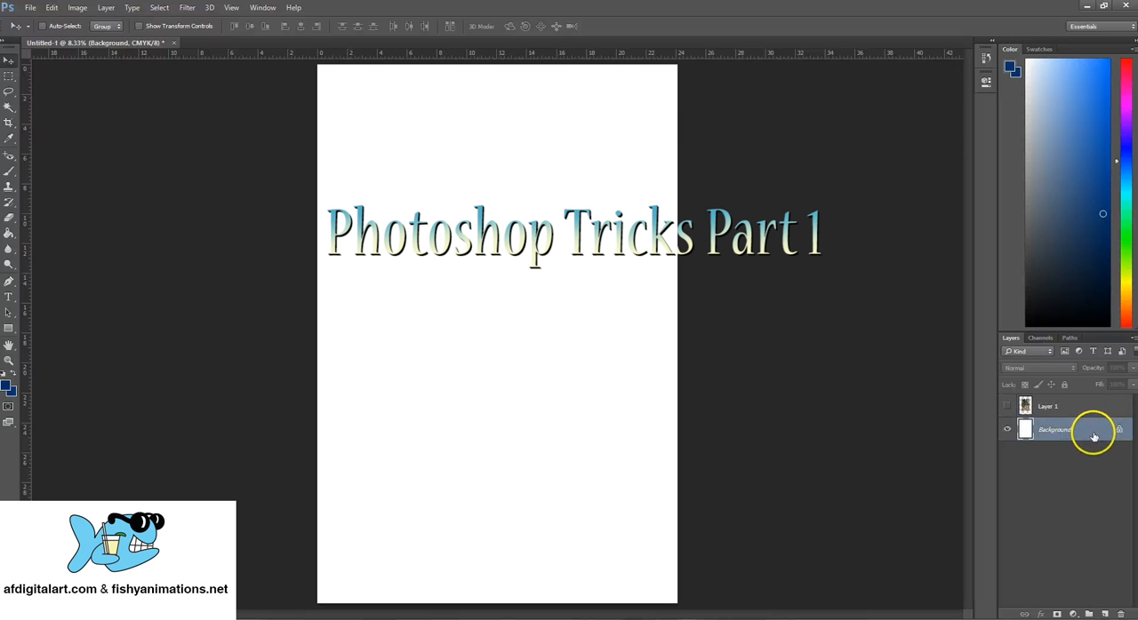
{"action": "left_click_drag", "start_coordinate": [1094, 436], "coordinate": [1105, 613]}
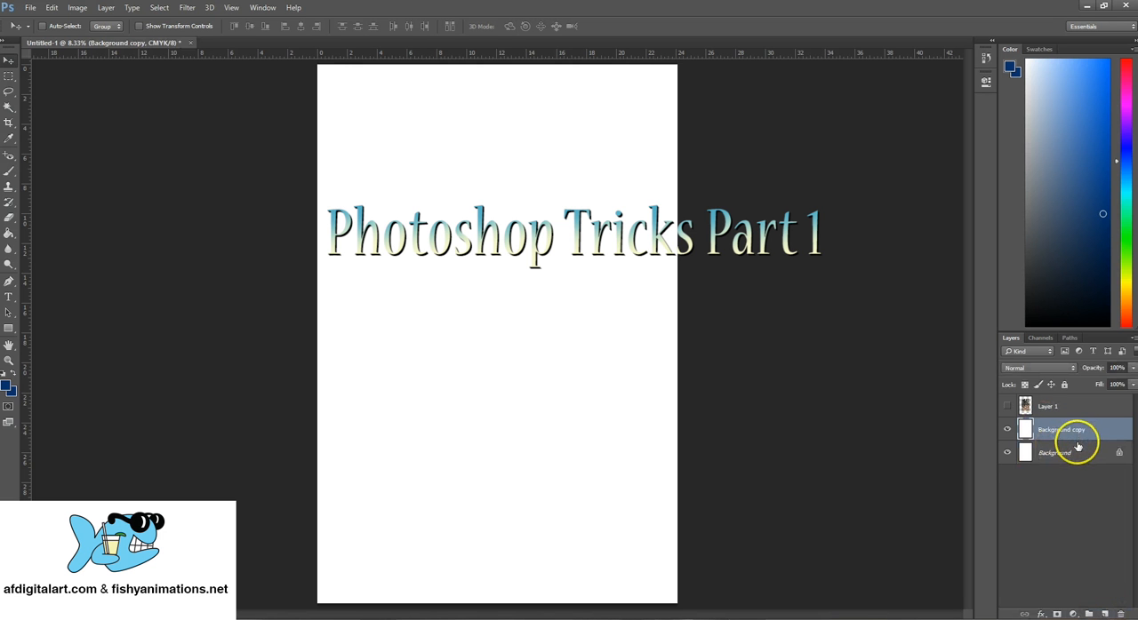
{"action": "key", "text": "Delete"}
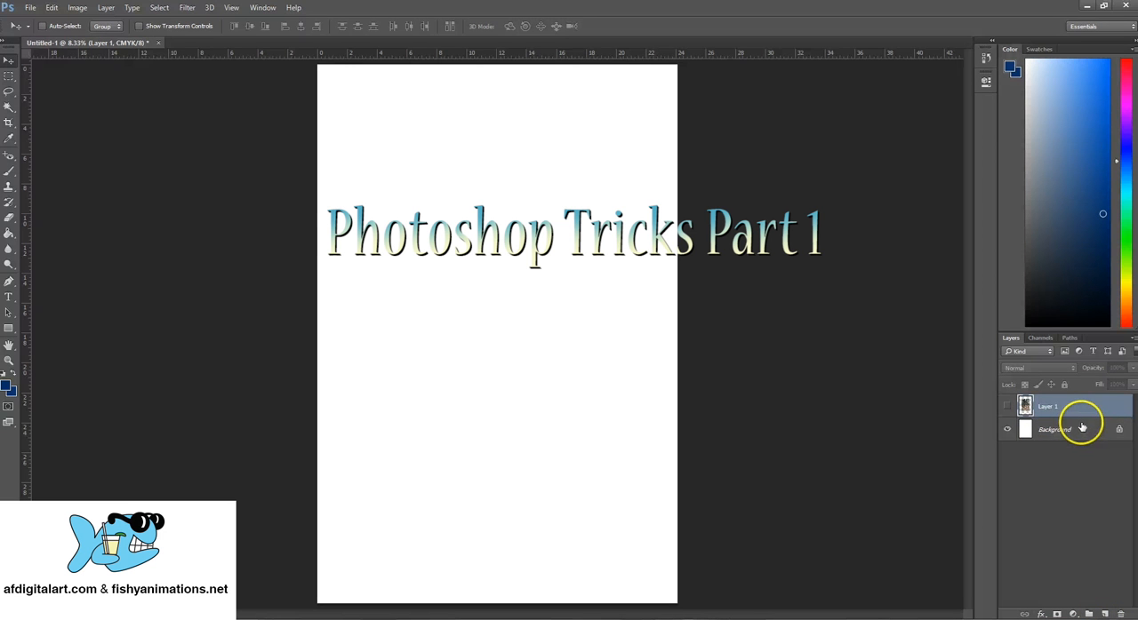
- Duplicate the Background layer and rename the copy BG
{"action": "right_click", "coordinate": [1066, 431]}
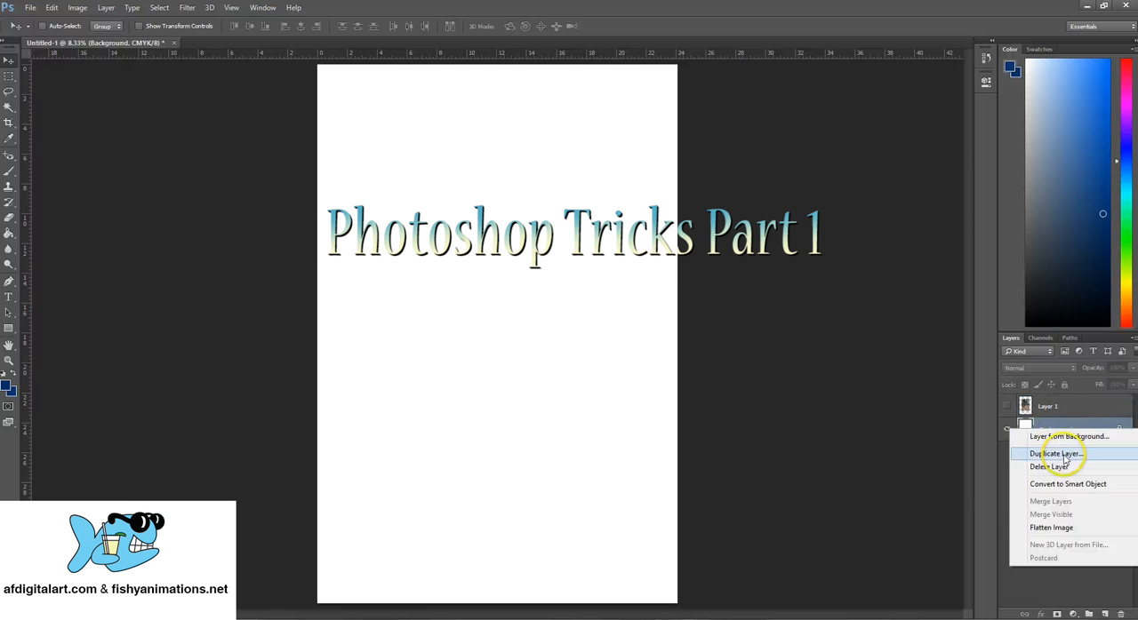
{"action": "left_click", "coordinate": [1058, 454]}
{"action": "left_click", "coordinate": [670, 191]}
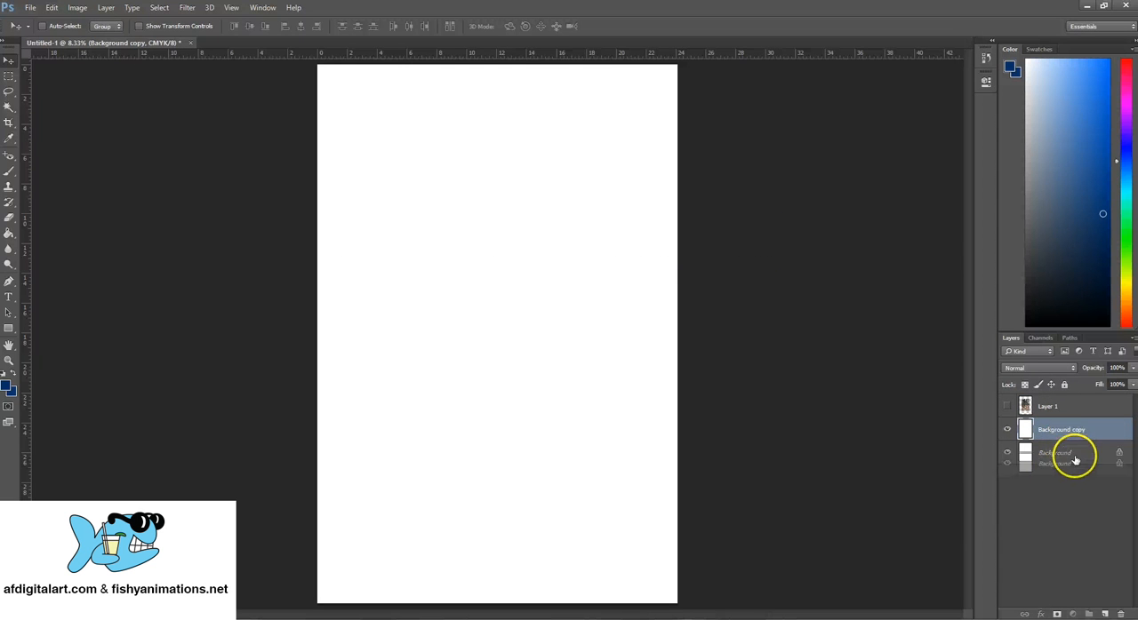
{"action": "left_click", "coordinate": [1102, 454]}
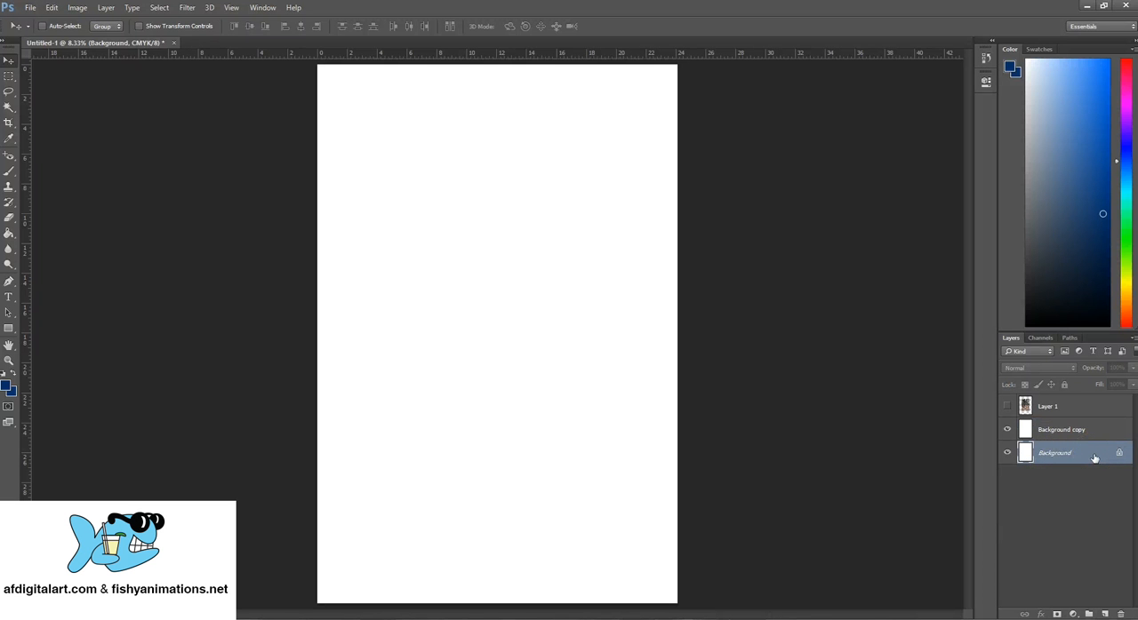
{"action": "left_click", "coordinate": [1074, 431]}
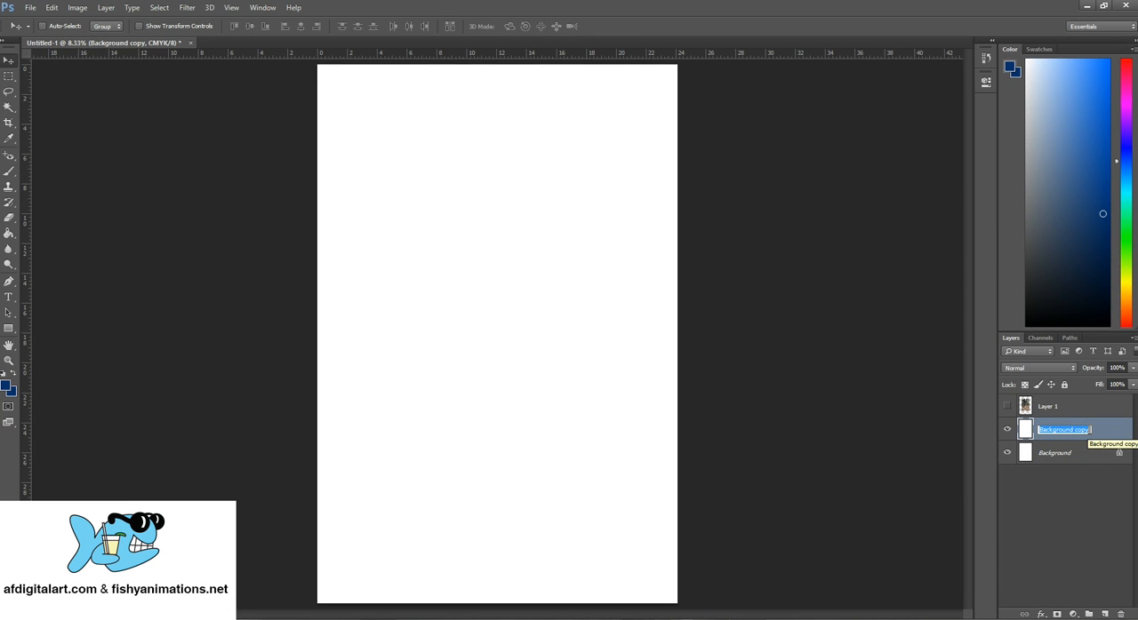
{"action": "type", "text": "BG"}
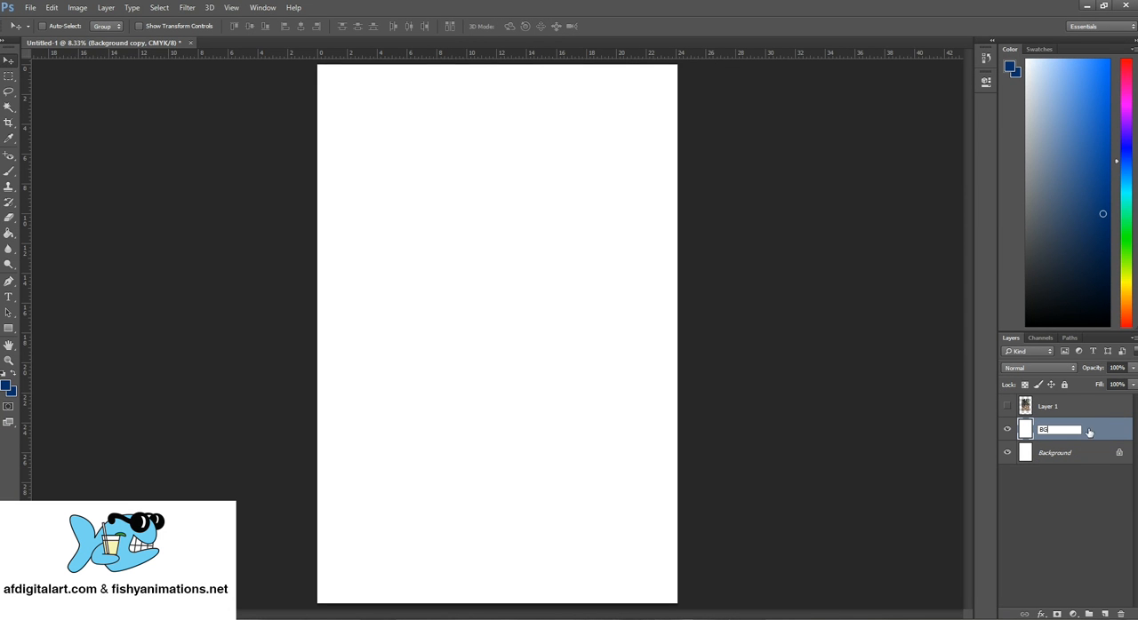
{"action": "key", "text": "Return"}
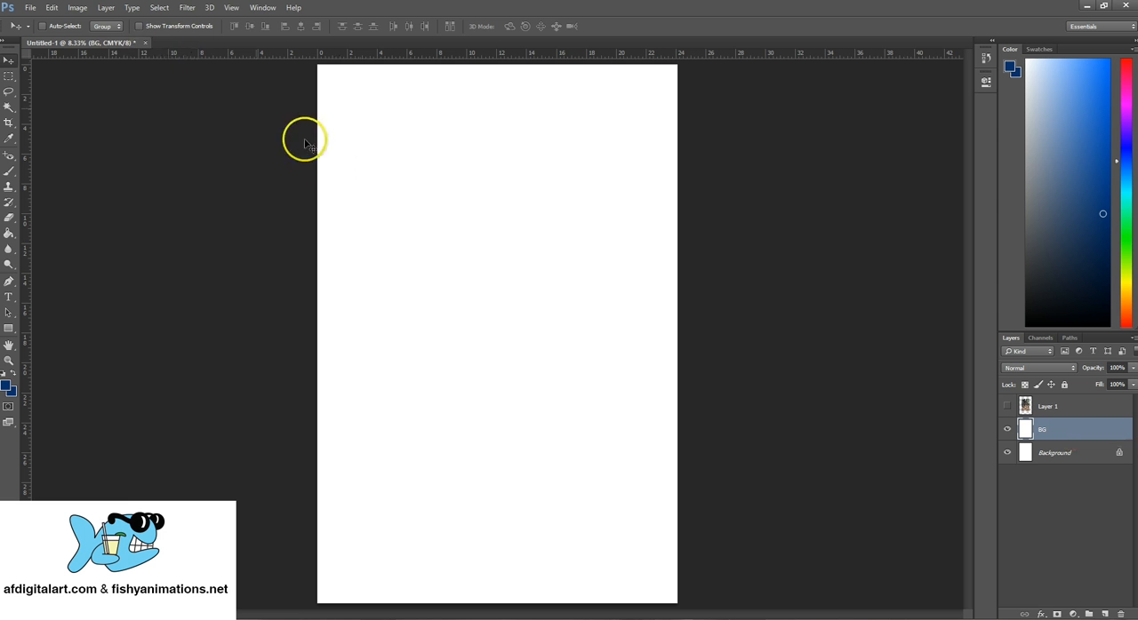
- Open the foreground color picker, choose pure black (000000) and move the dialog over the canvas
{"action": "left_click", "coordinate": [8, 389]}
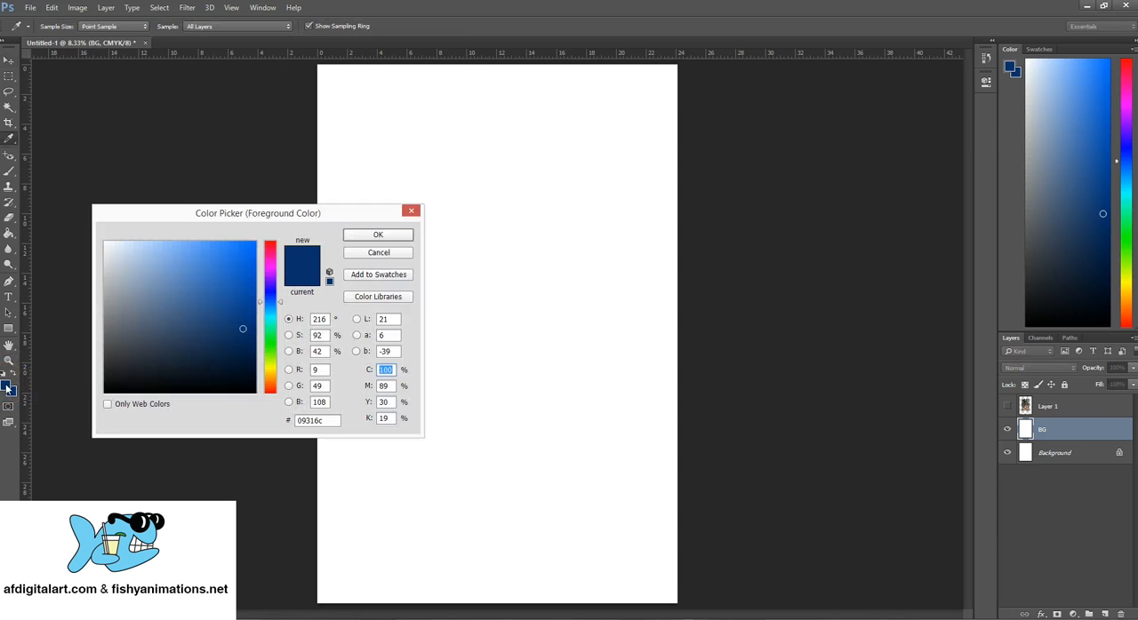
{"action": "mouse_move", "coordinate": [105, 364]}
{"action": "left_mouse_down"}
{"action": "mouse_move", "coordinate": [207, 345]}
{"action": "mouse_move", "coordinate": [132, 369]}
{"action": "left_mouse_up"}
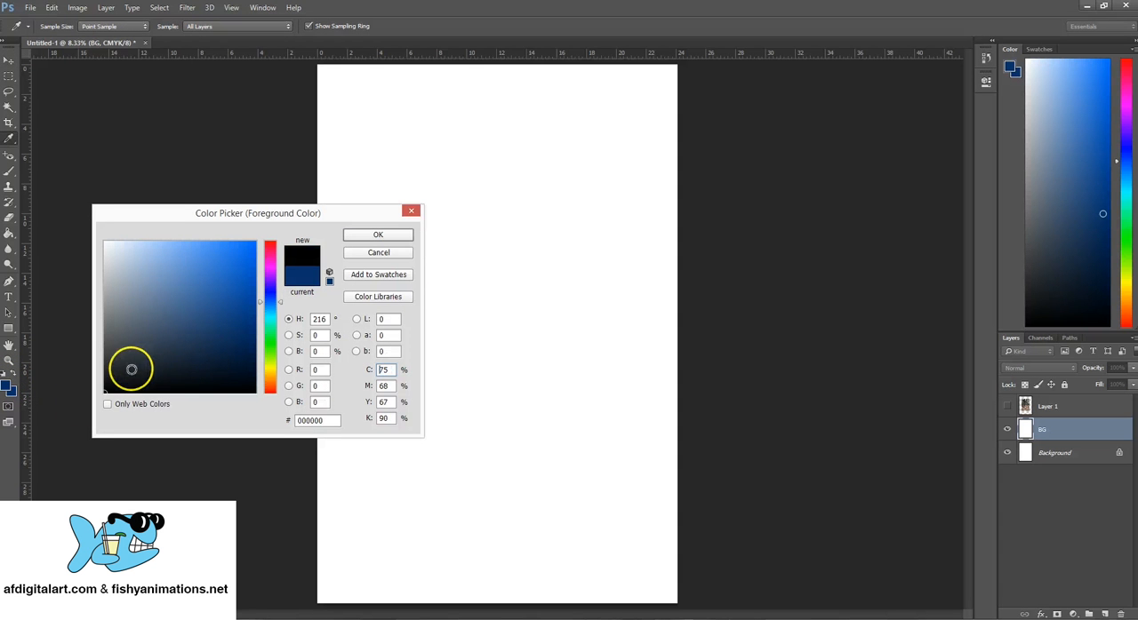
{"action": "left_click_drag", "start_coordinate": [239, 222], "coordinate": [485, 184]}
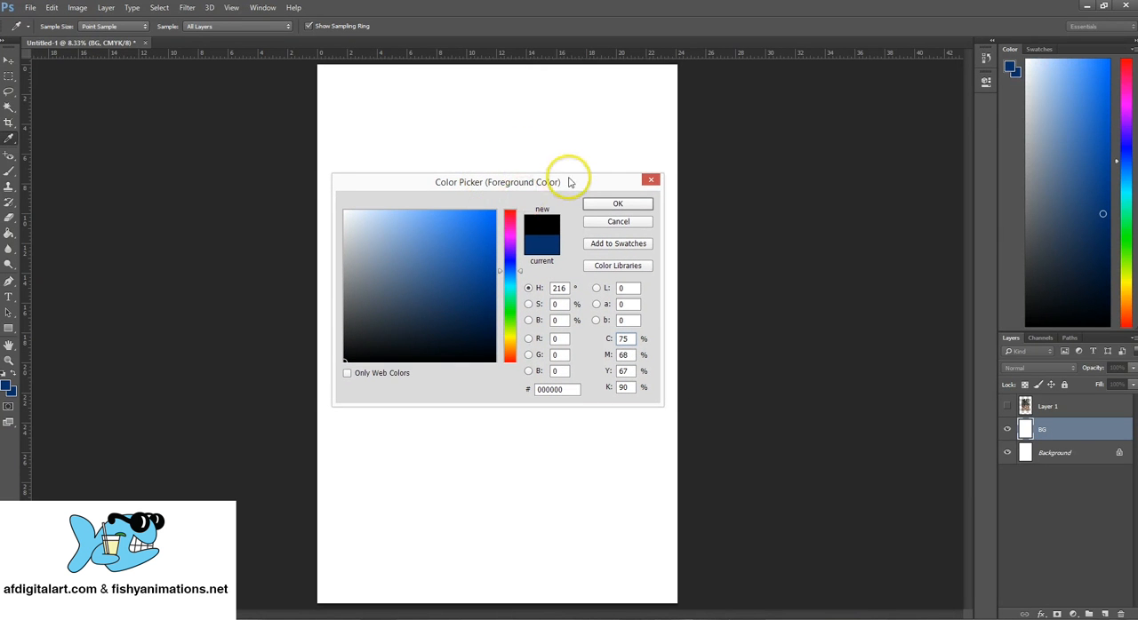
{"action": "left_click_drag", "start_coordinate": [569, 183], "coordinate": [569, 185]}
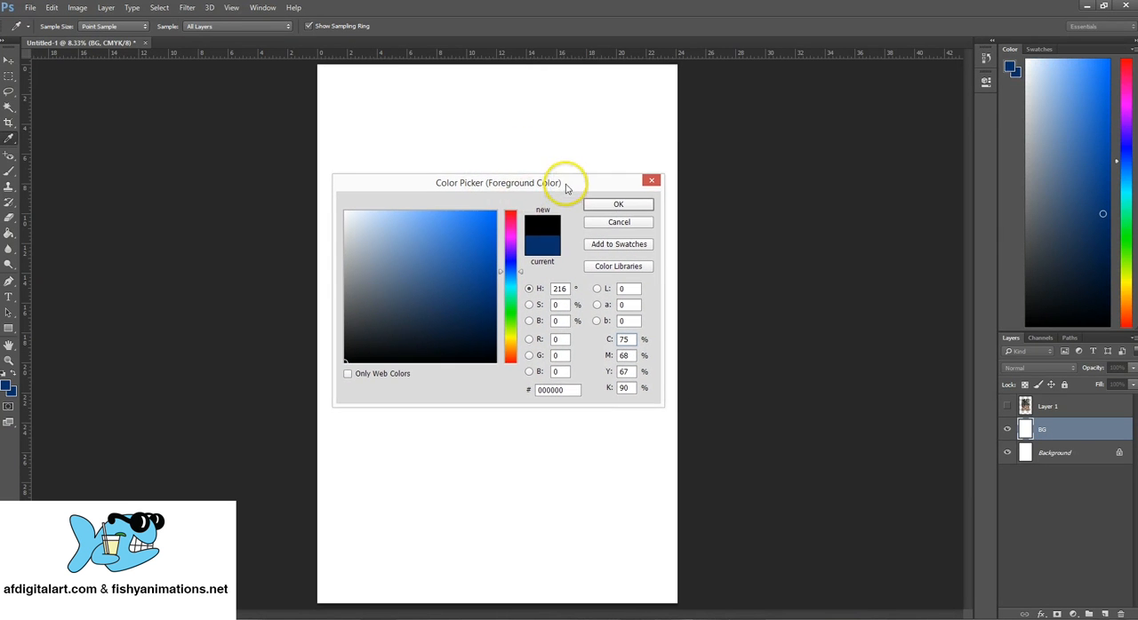
- Examine the RGB, CMYK and HSB value fields of the chosen foreground color
{"action": "left_click", "coordinate": [558, 372]}
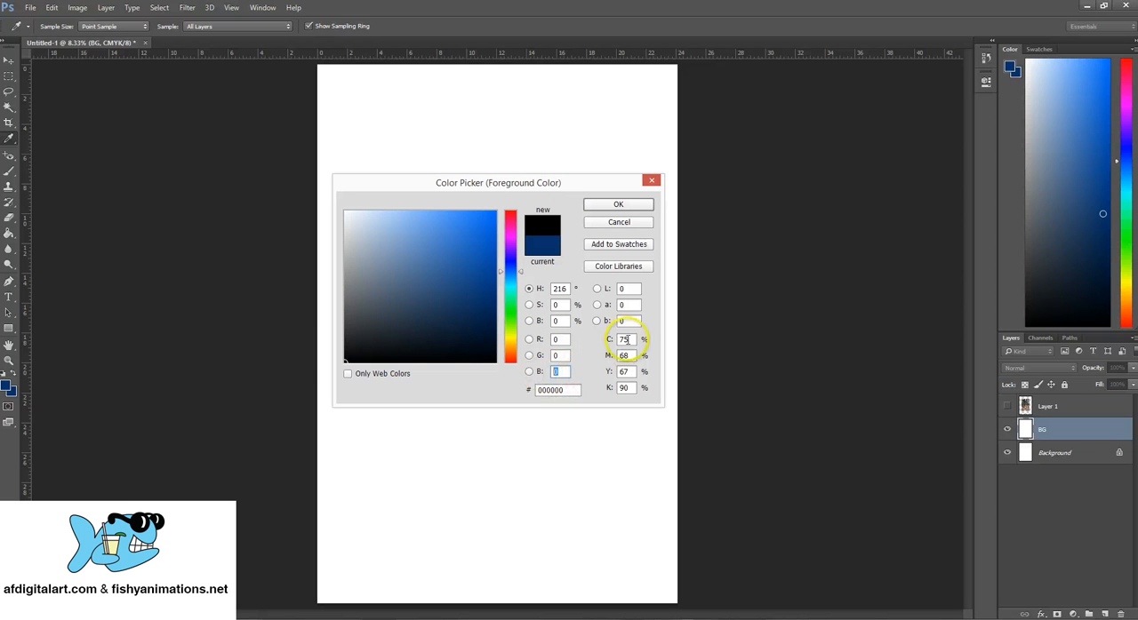
{"action": "left_click", "coordinate": [627, 373]}
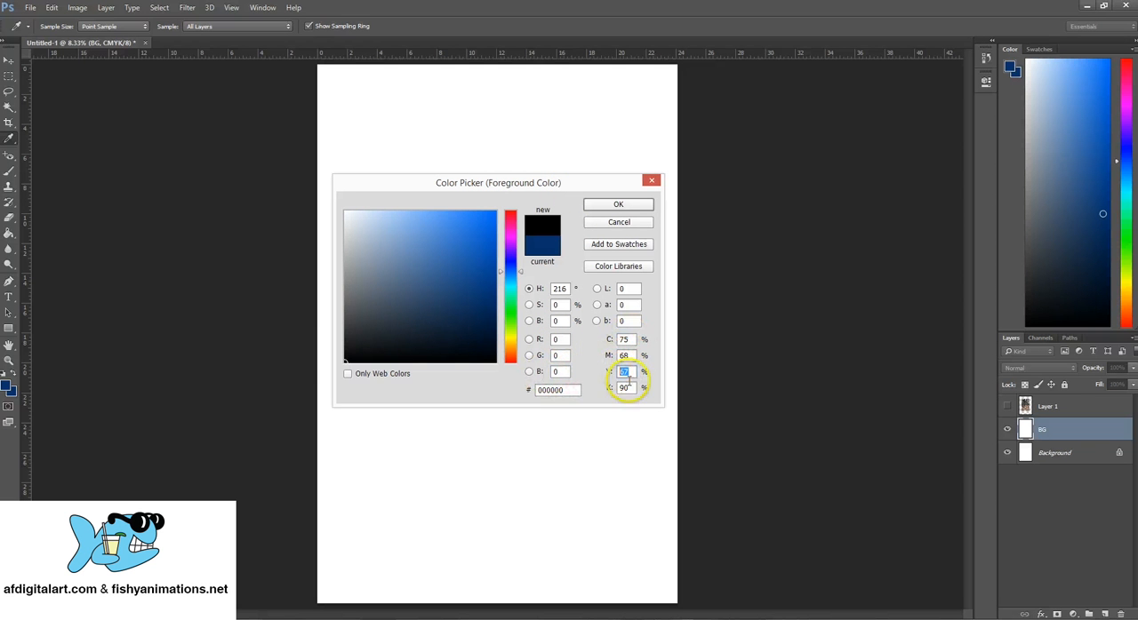
{"action": "left_click", "coordinate": [610, 388]}
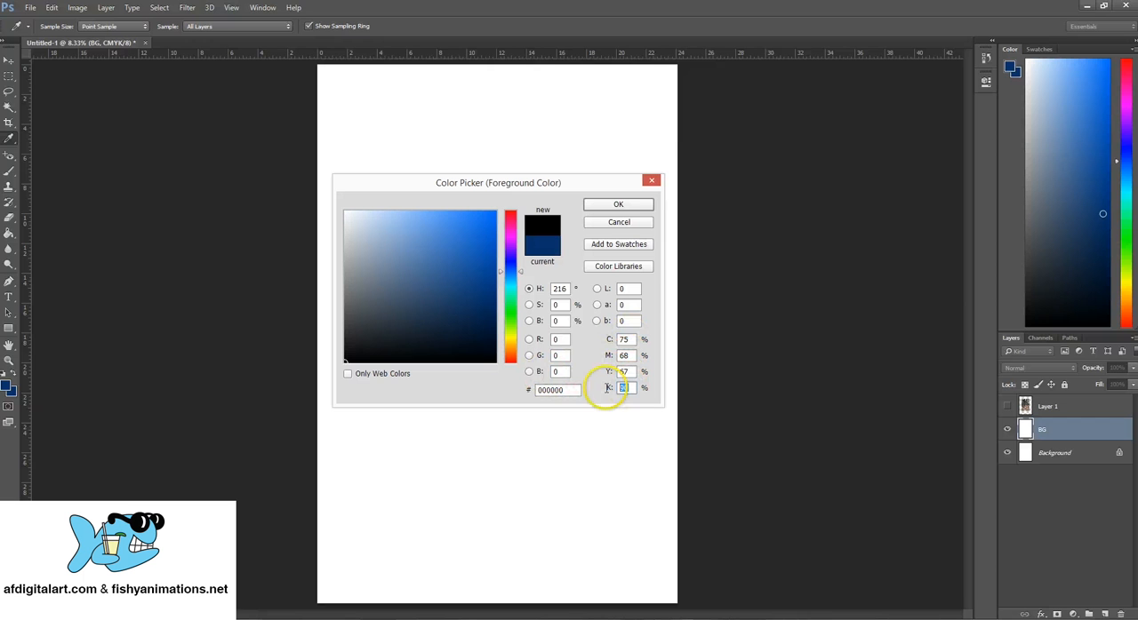
{"action": "left_click", "coordinate": [556, 289]}
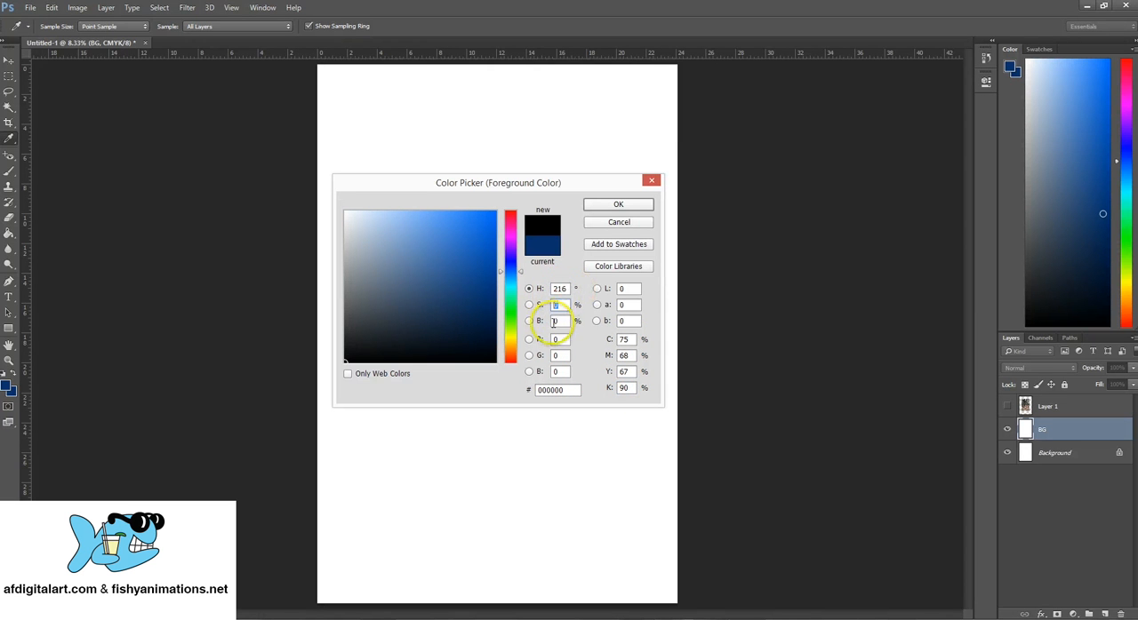
{"action": "left_click", "coordinate": [553, 321]}
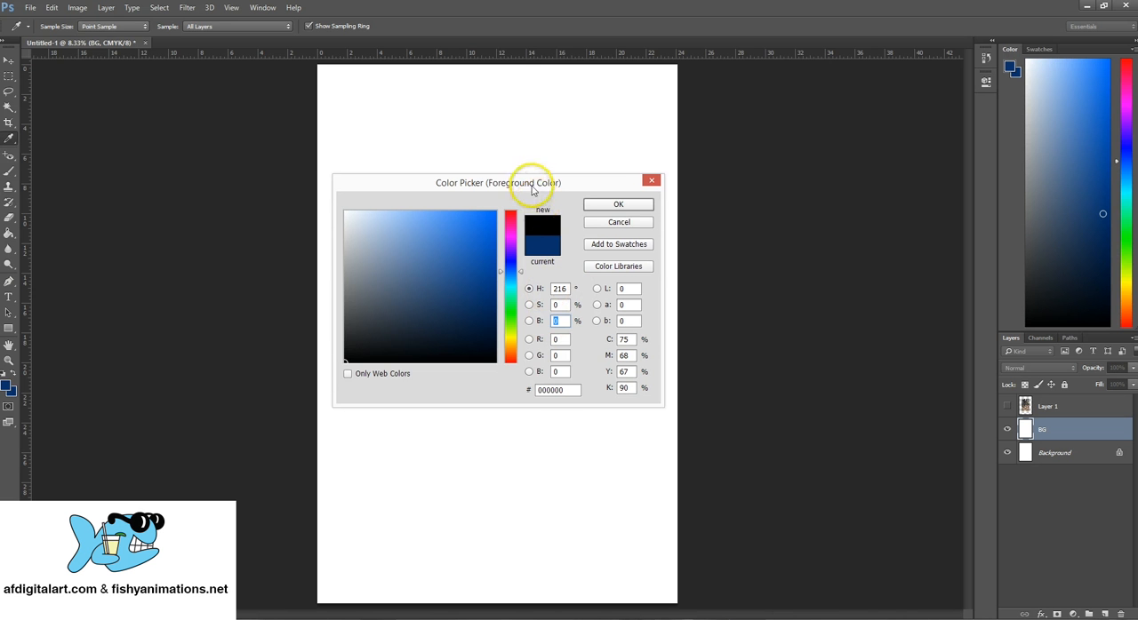
{"action": "left_click_drag", "start_coordinate": [528, 183], "coordinate": [535, 175]}
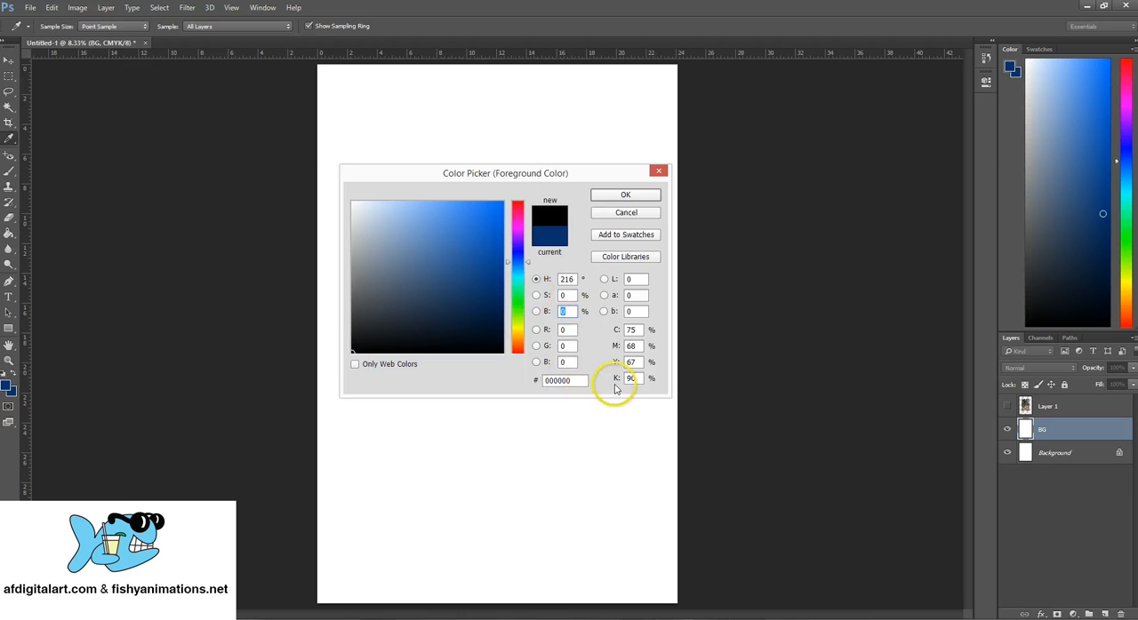
{"action": "left_click", "coordinate": [564, 330]}
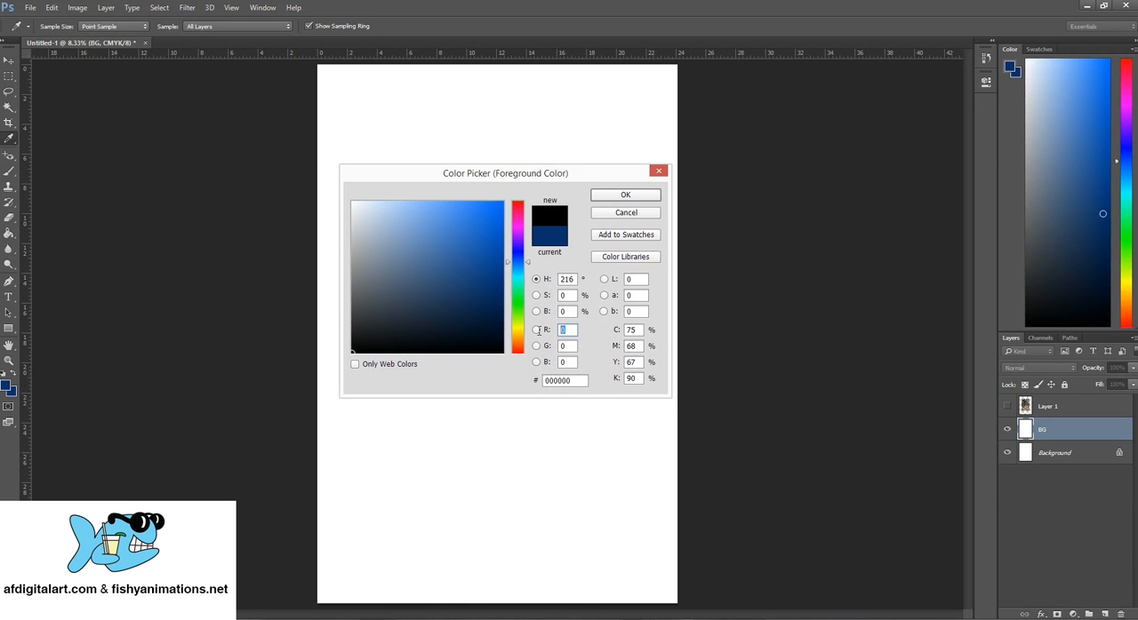
{"action": "left_click", "coordinate": [564, 362]}
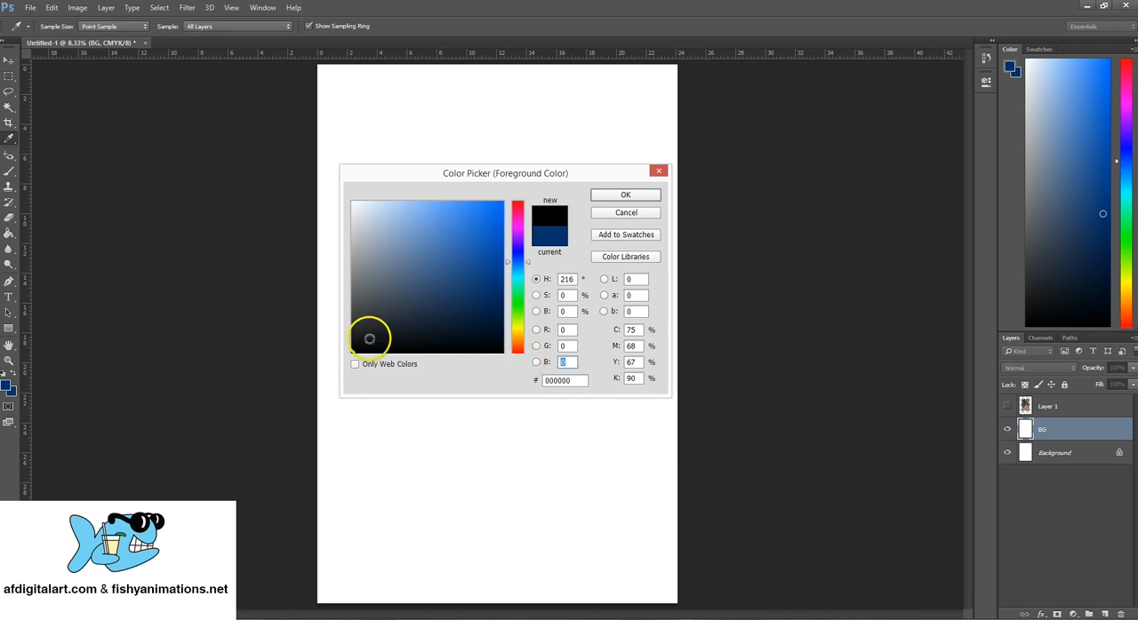
- Set the foreground color's red, green and blue values to 255 each
{"action": "left_click", "coordinate": [563, 330]}
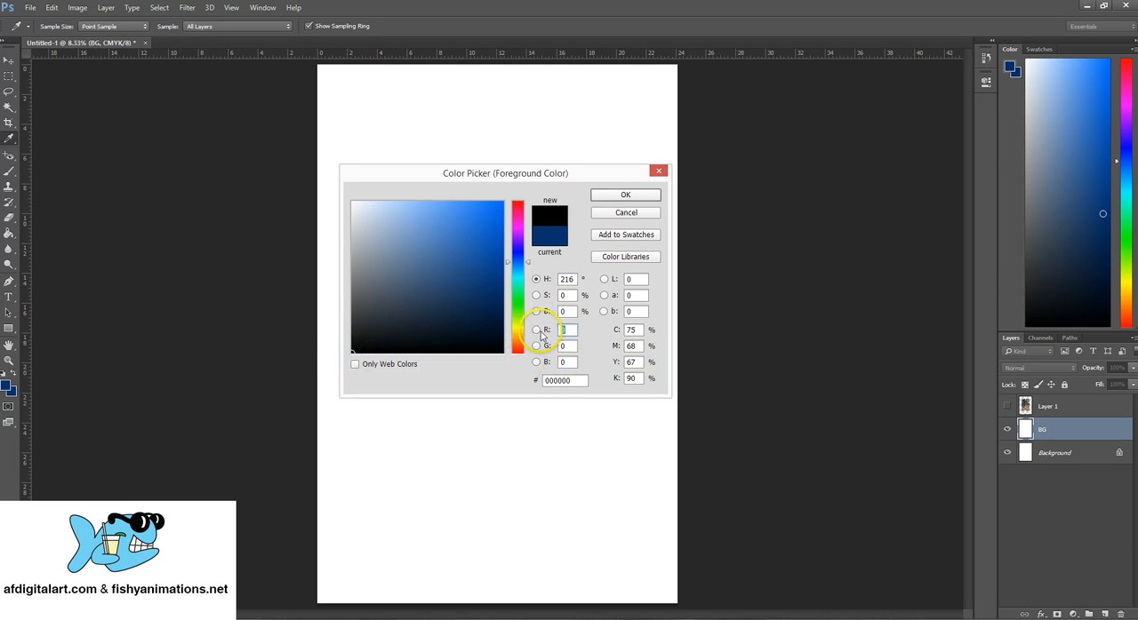
{"action": "type", "text": "255"}
{"action": "type", "text": "2"}
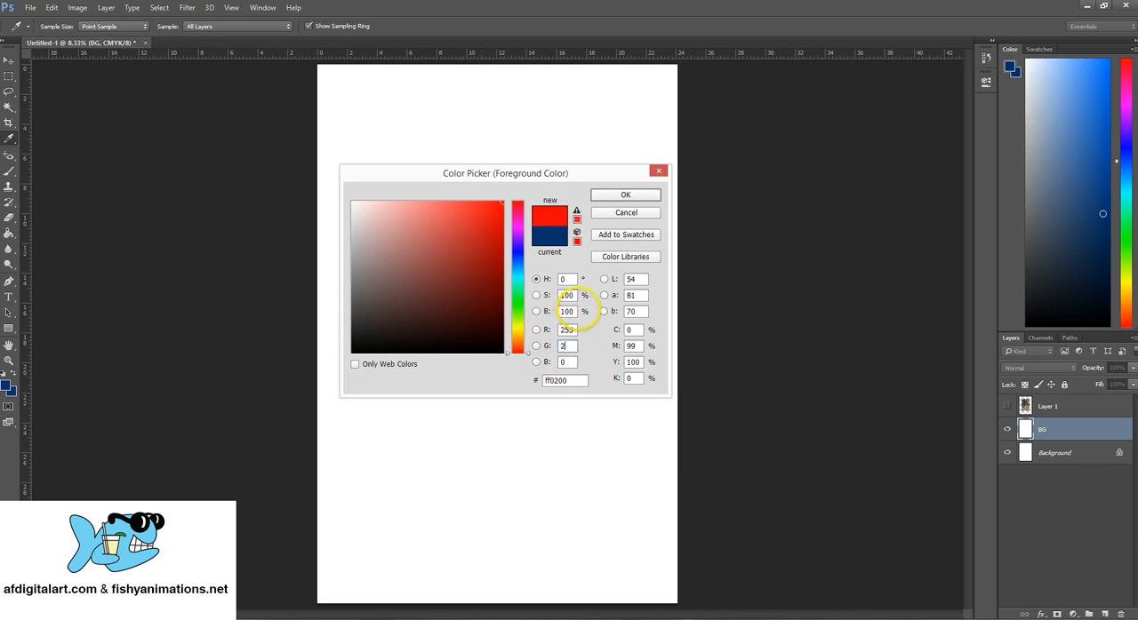
{"action": "type", "text": "55255"}
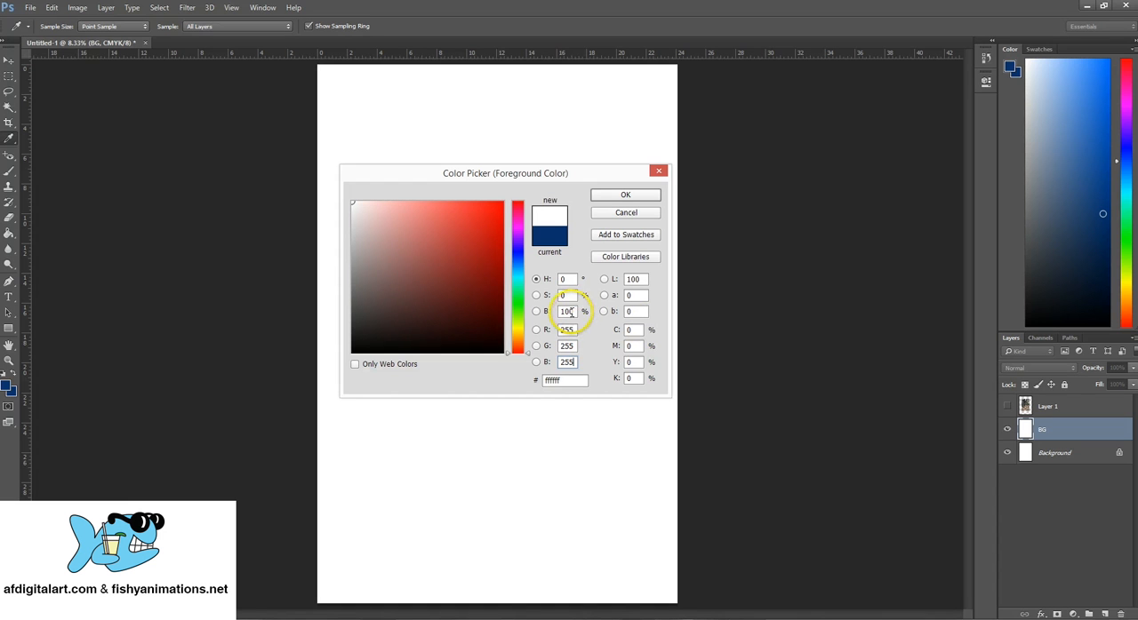
- Set the foreground color's brightness to 50% and its saturation to 50%
{"action": "left_click_drag", "start_coordinate": [569, 312], "coordinate": [555, 312]}
{"action": "type", "text": "50"}
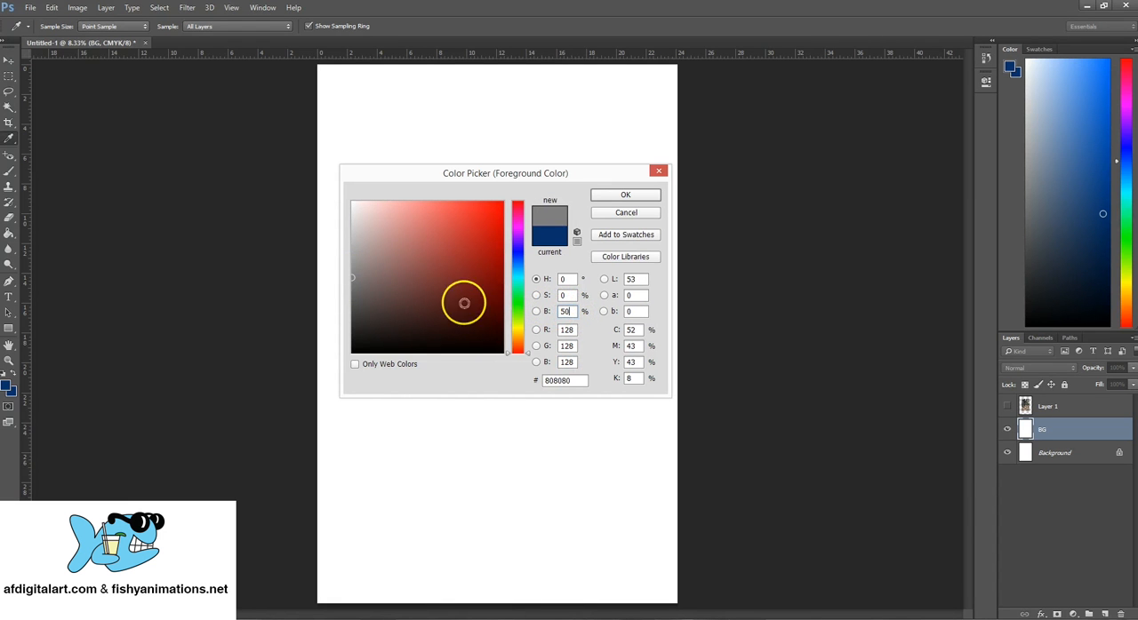
{"action": "left_click_drag", "start_coordinate": [567, 295], "coordinate": [538, 299]}
{"action": "type", "text": "50"}
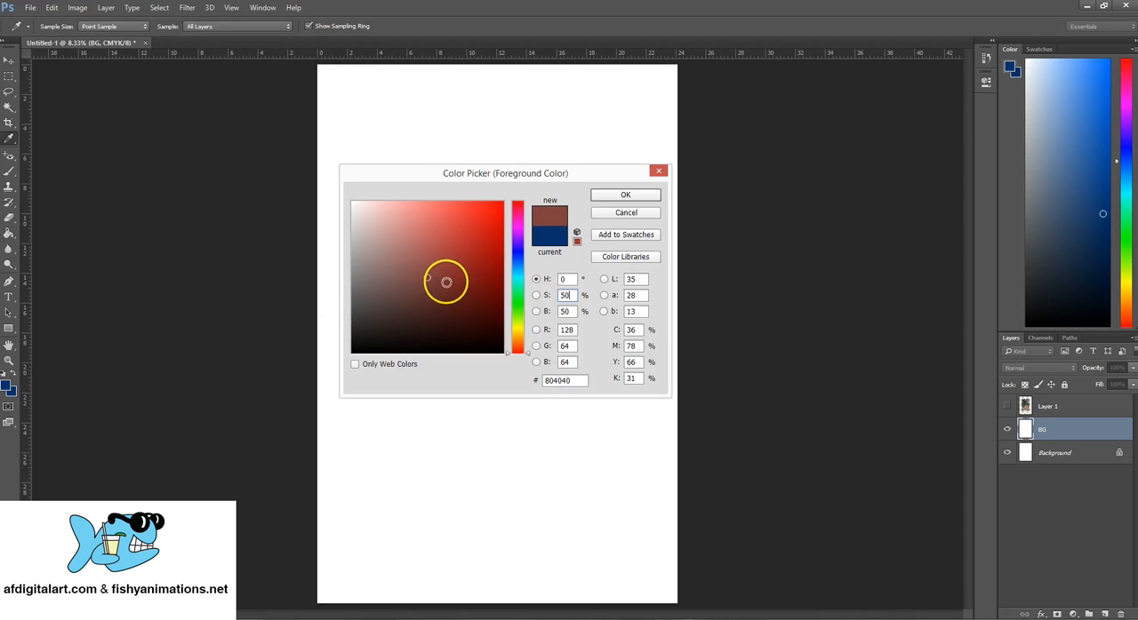
- Set the foreground color's saturation and brightness to 0%
{"action": "left_click_drag", "start_coordinate": [570, 279], "coordinate": [546, 279]}
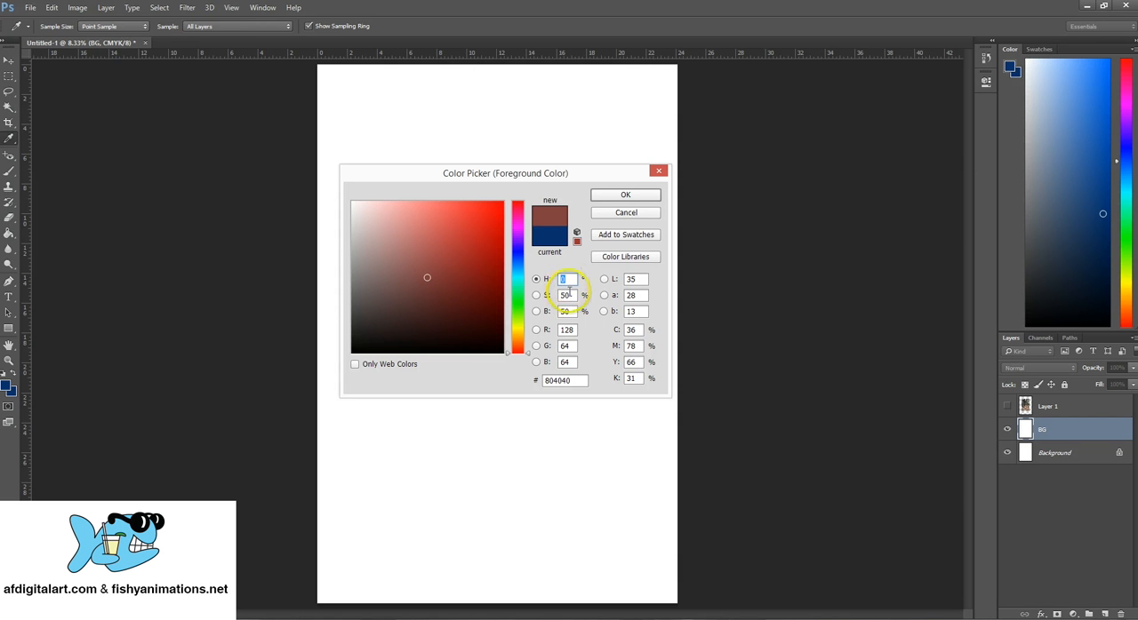
{"action": "left_click_drag", "start_coordinate": [569, 295], "coordinate": [537, 312]}
{"action": "type", "text": "000"}
- Try hue values of 20, 40, 60 and 80 degrees in turn for the foreground color
{"action": "left_click", "coordinate": [563, 279]}
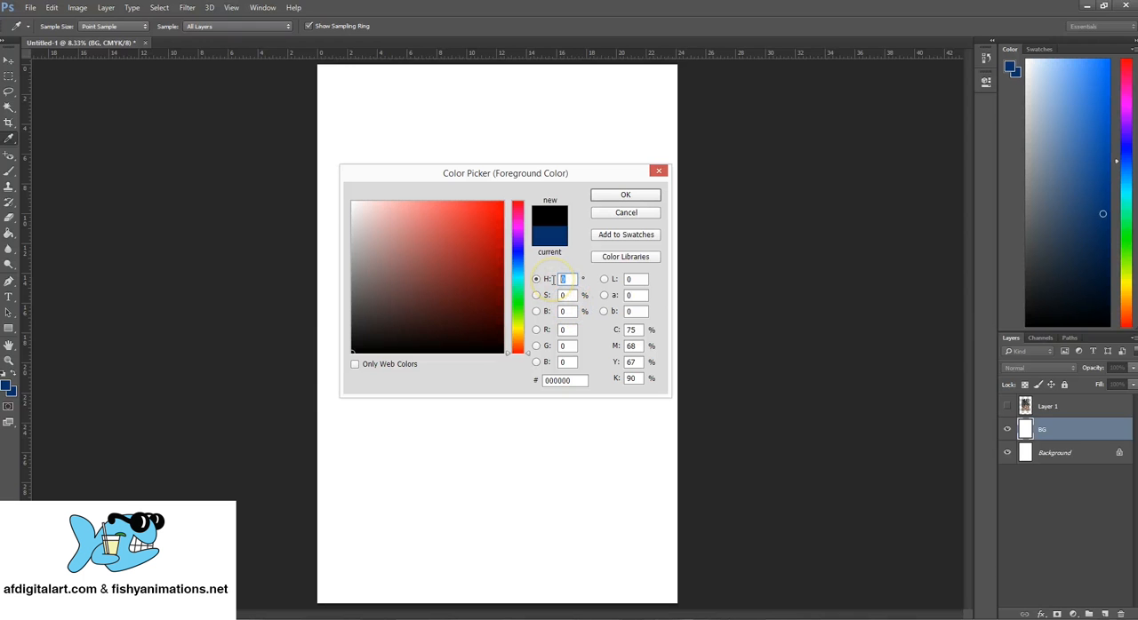
{"action": "type", "text": "20"}
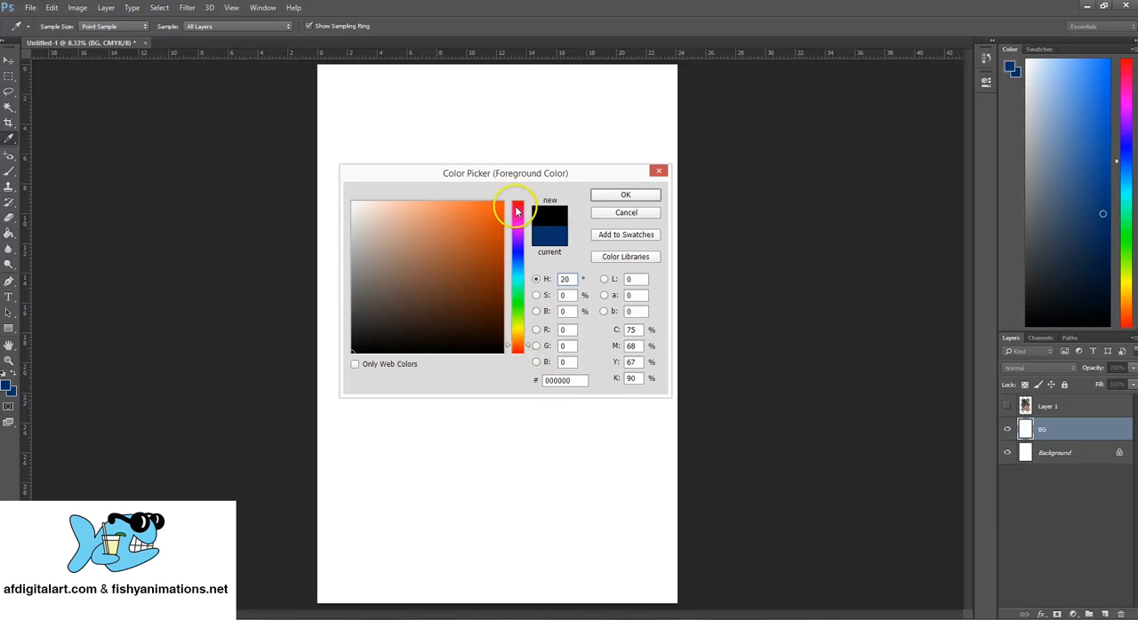
{"action": "left_click", "coordinate": [536, 279]}
{"action": "type", "text": "40"}
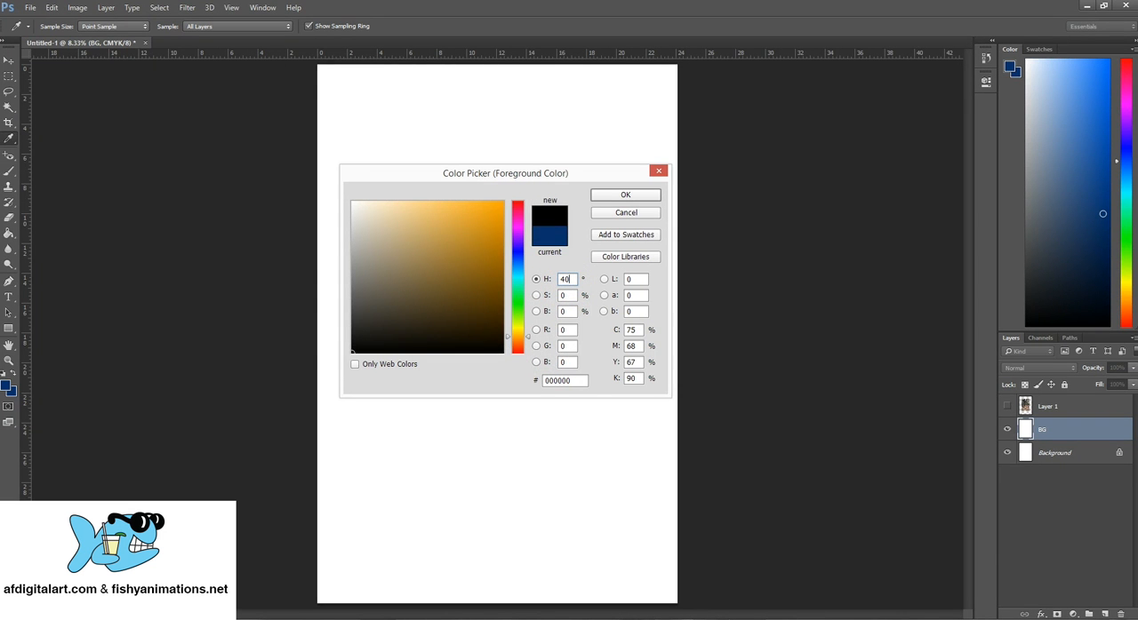
{"action": "key", "text": "BackSpace"}
{"action": "key", "text": "BackSpace"}
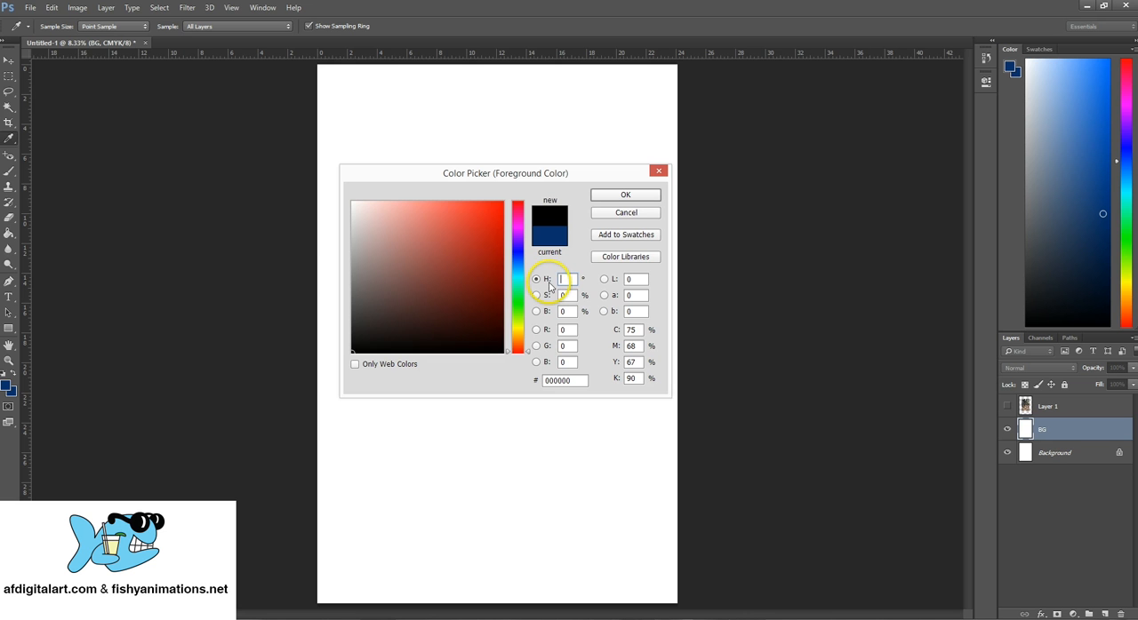
{"action": "type", "text": "60"}
{"action": "key", "text": "BackSpace"}
{"action": "type", "text": "80"}
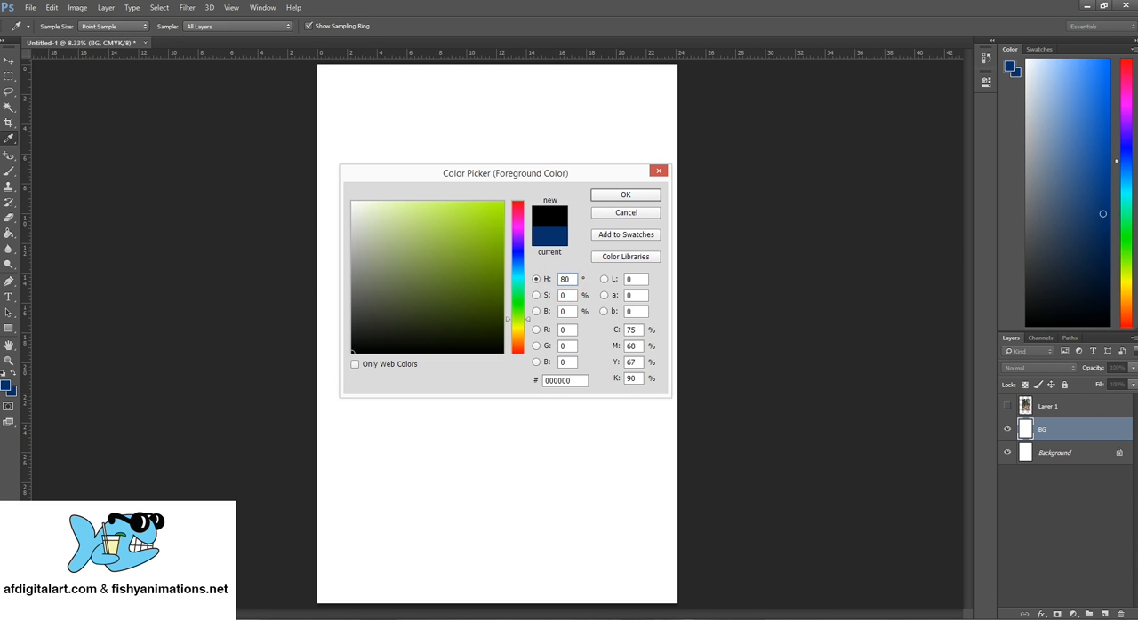
- Change the foreground color's hue to 100 degrees and on to 120 degrees
{"action": "key", "text": "BackSpace"}
{"action": "key", "text": "BackSpace"}
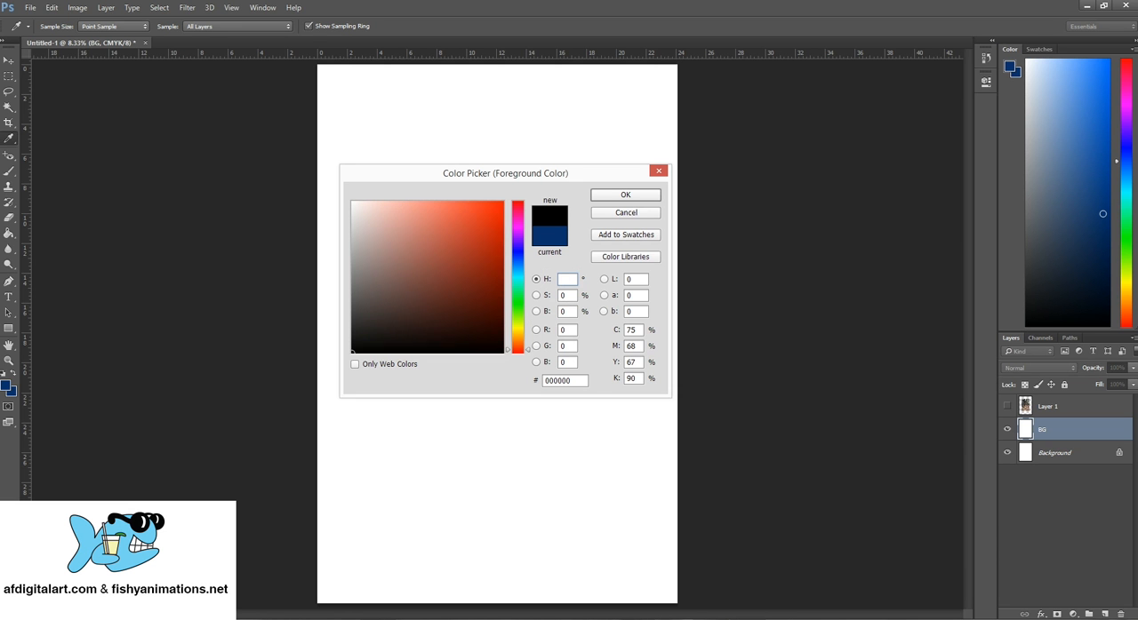
{"action": "type", "text": "100"}
{"action": "key", "text": "BackSpace"}
{"action": "key", "text": "BackSpace"}
{"action": "key", "text": "BackSpace"}
{"action": "type", "text": "120"}
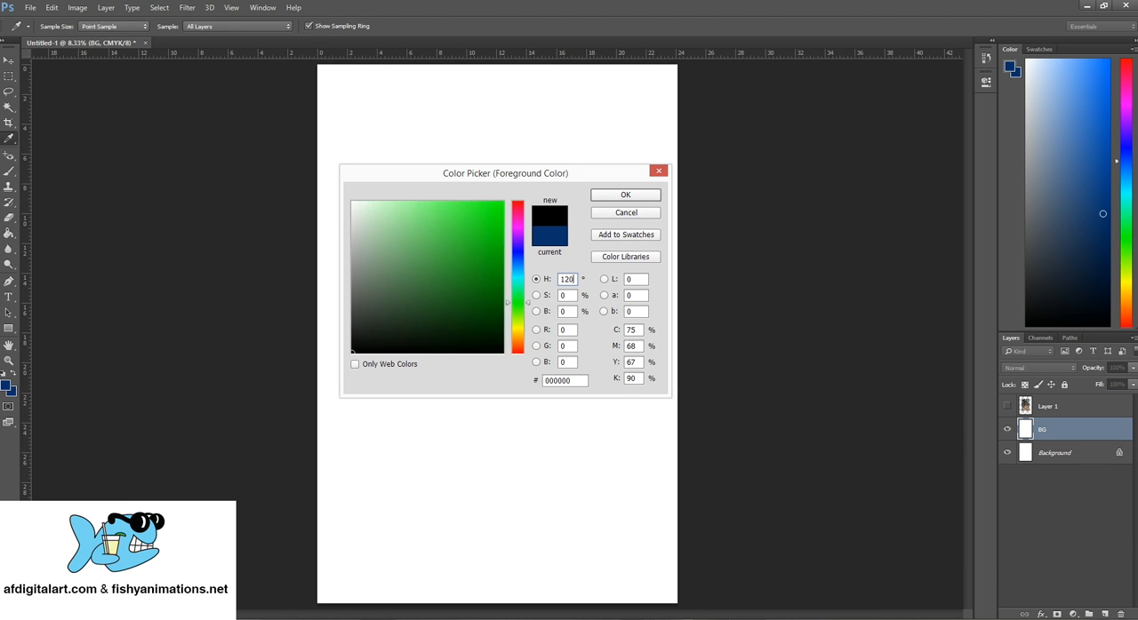
- Try a hue of 140 degrees for the foreground color, and set the hue back to 0 degrees
{"action": "key", "text": "BackSpace"}
{"action": "key", "text": "BackSpace"}
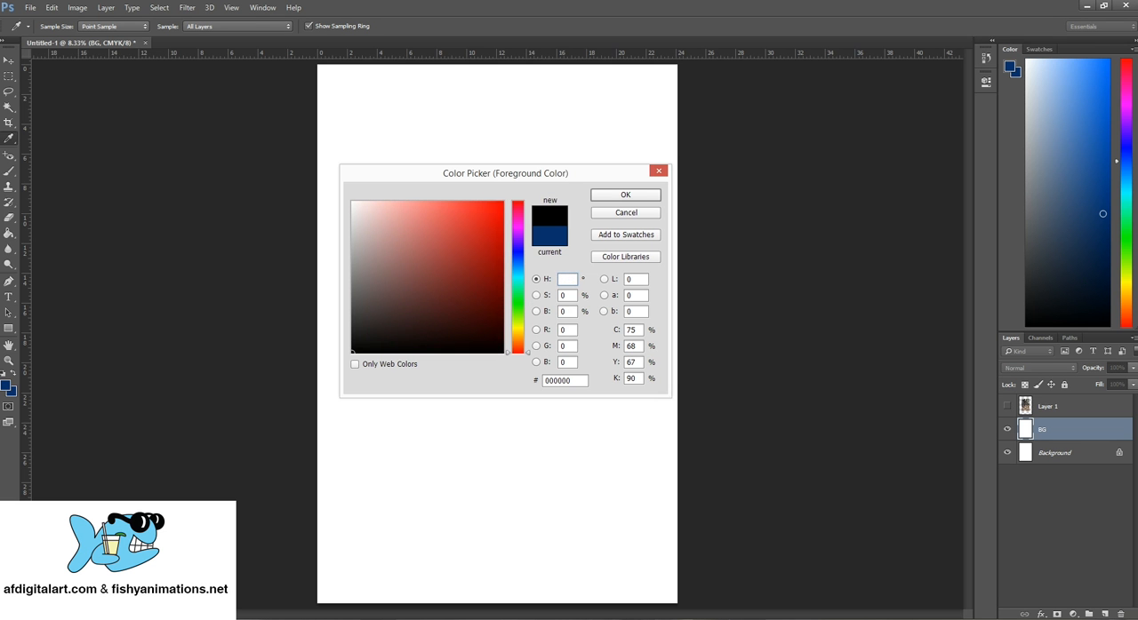
{"action": "type", "text": "140"}
{"action": "key", "text": "BackSpace"}
{"action": "key", "text": "BackSpace"}
{"action": "left_click", "coordinate": [630, 330]}
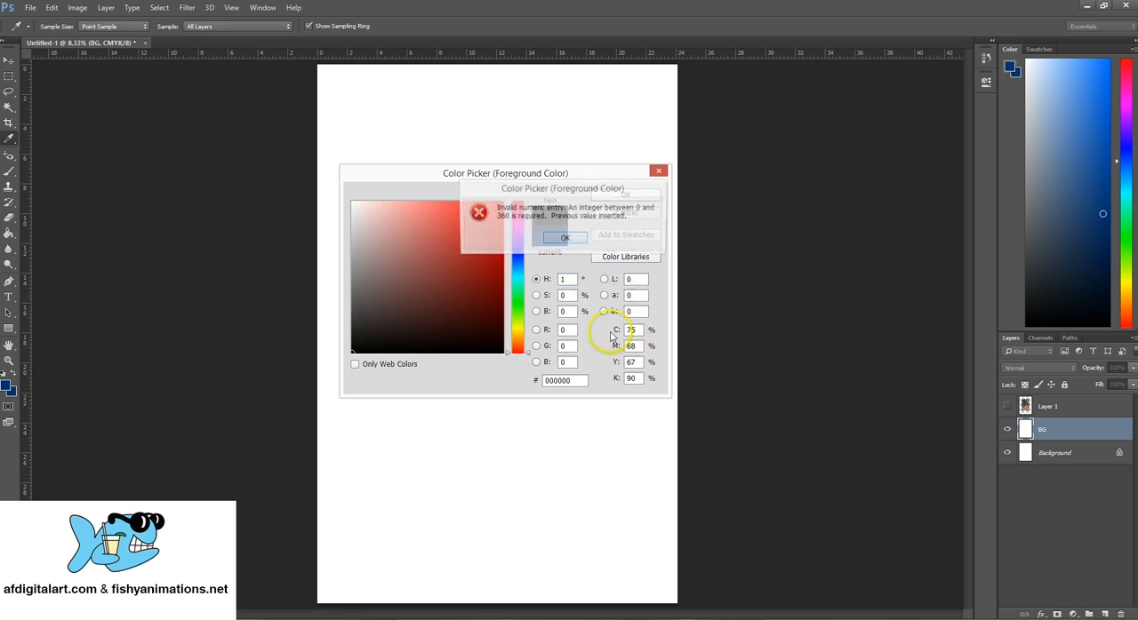
{"action": "left_click", "coordinate": [561, 240]}
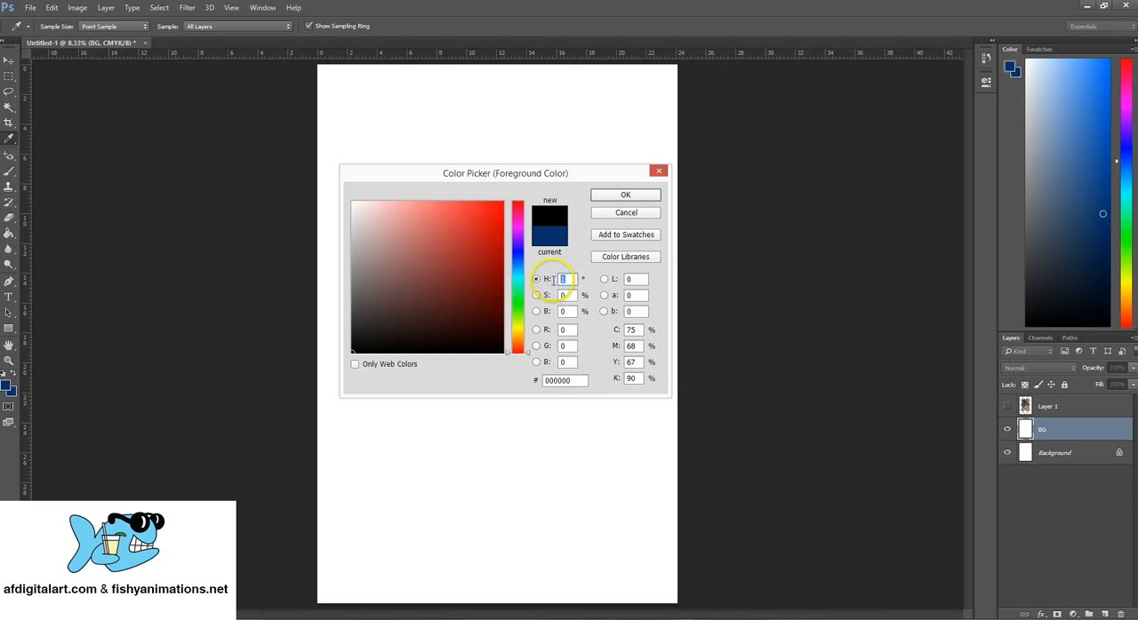
{"action": "type", "text": "0"}
- Set the foreground color's CMYK values to 100% cyan, 100% magenta, 0% yellow and 0% black
{"action": "left_click", "coordinate": [629, 332]}
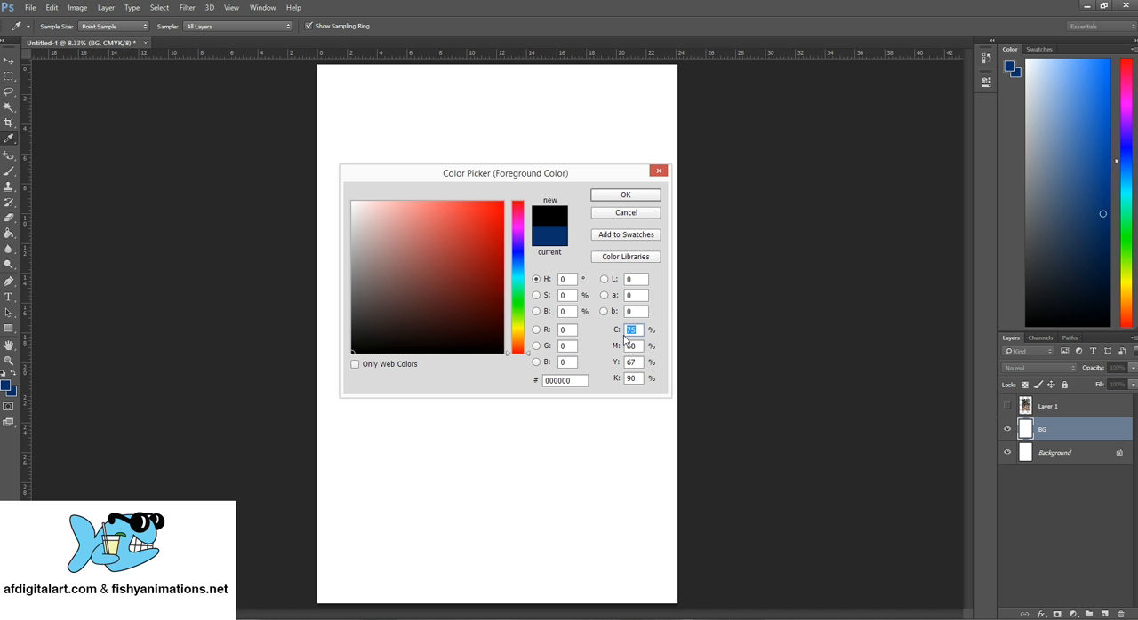
{"action": "left_click", "coordinate": [560, 346]}
{"action": "left_click", "coordinate": [622, 331]}
{"action": "type", "text": "100"}
{"action": "left_click", "coordinate": [610, 347]}
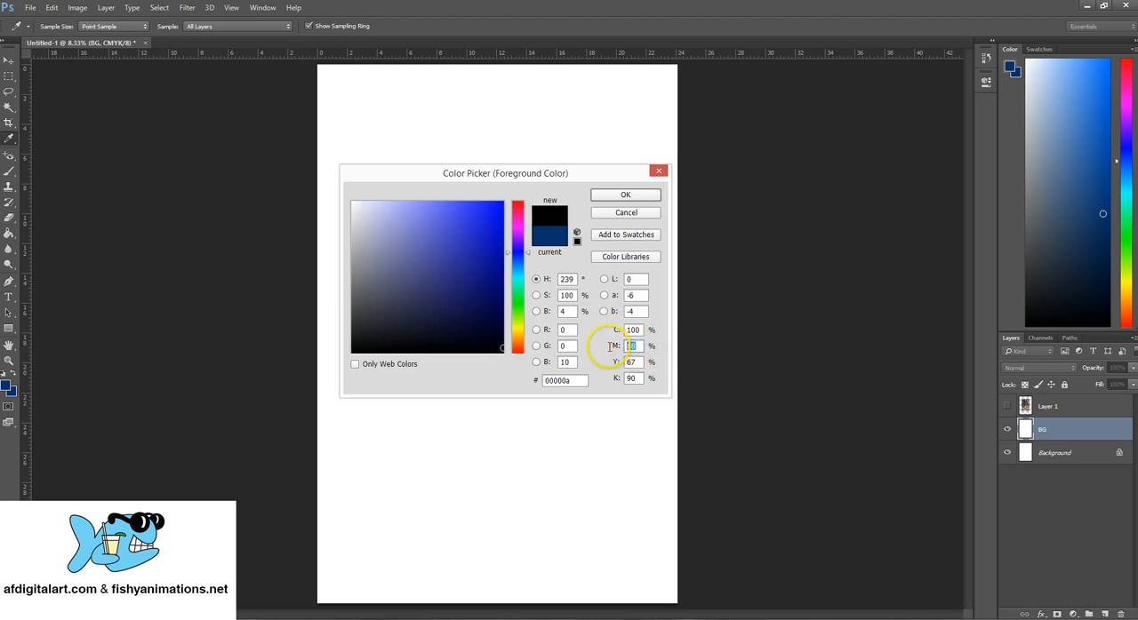
{"action": "type", "text": "100"}
{"action": "left_click", "coordinate": [633, 362]}
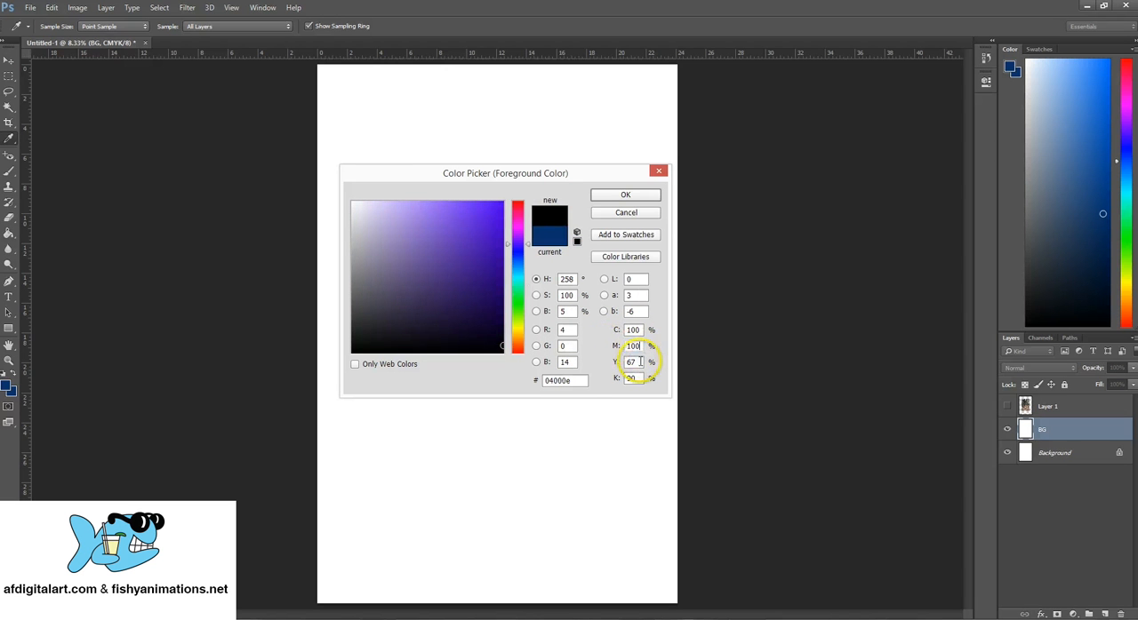
{"action": "type", "text": "0"}
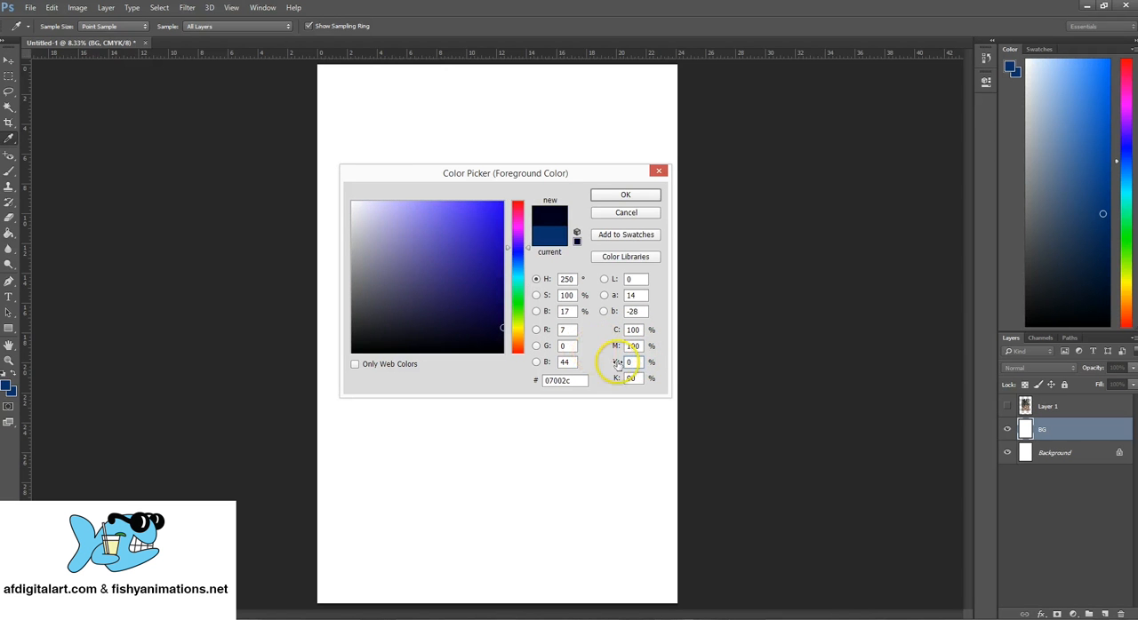
{"action": "left_click", "coordinate": [605, 378]}
{"action": "type", "text": "0"}
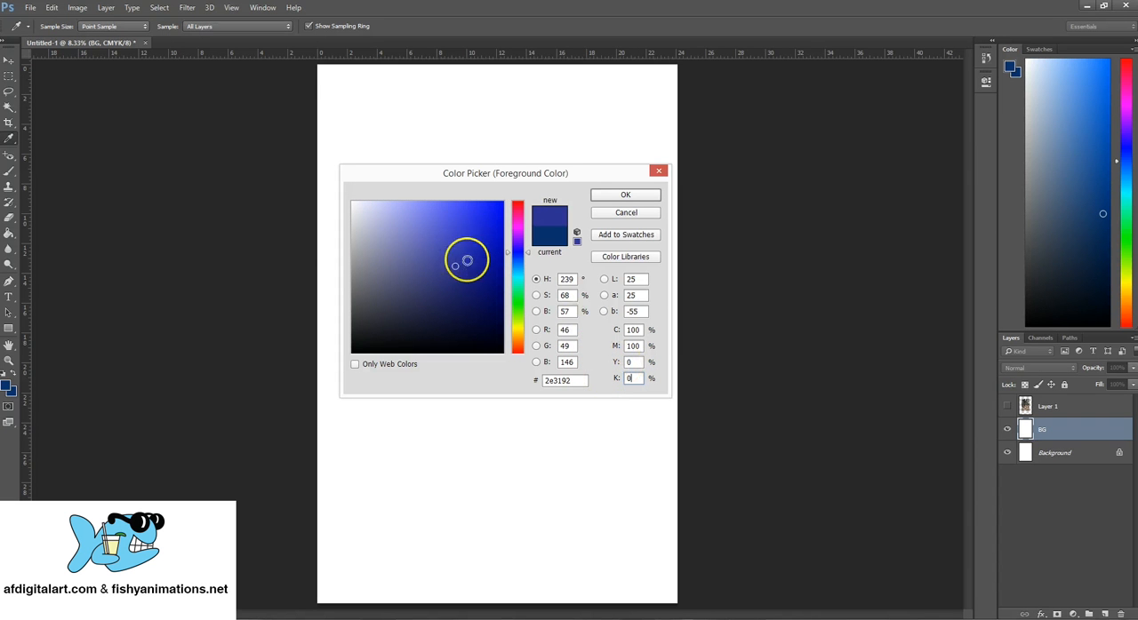
- Set the foreground color's cyan to 0% and its yellow to 100%
{"action": "left_click", "coordinate": [625, 330]}
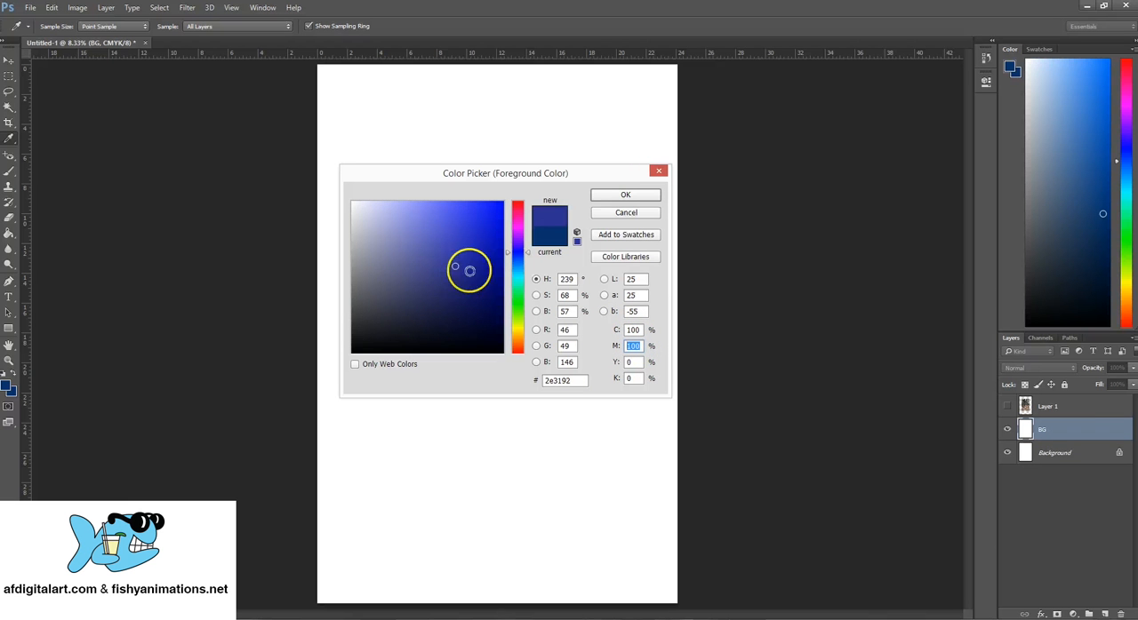
{"action": "left_click", "coordinate": [632, 330]}
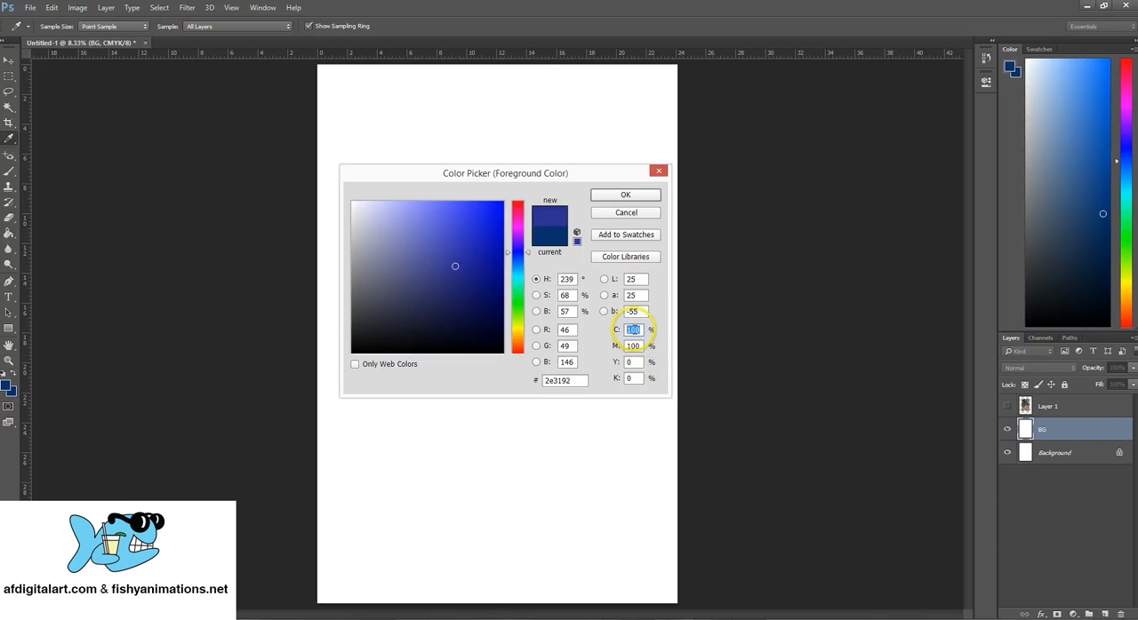
{"action": "type", "text": "0"}
{"action": "left_click", "coordinate": [633, 346]}
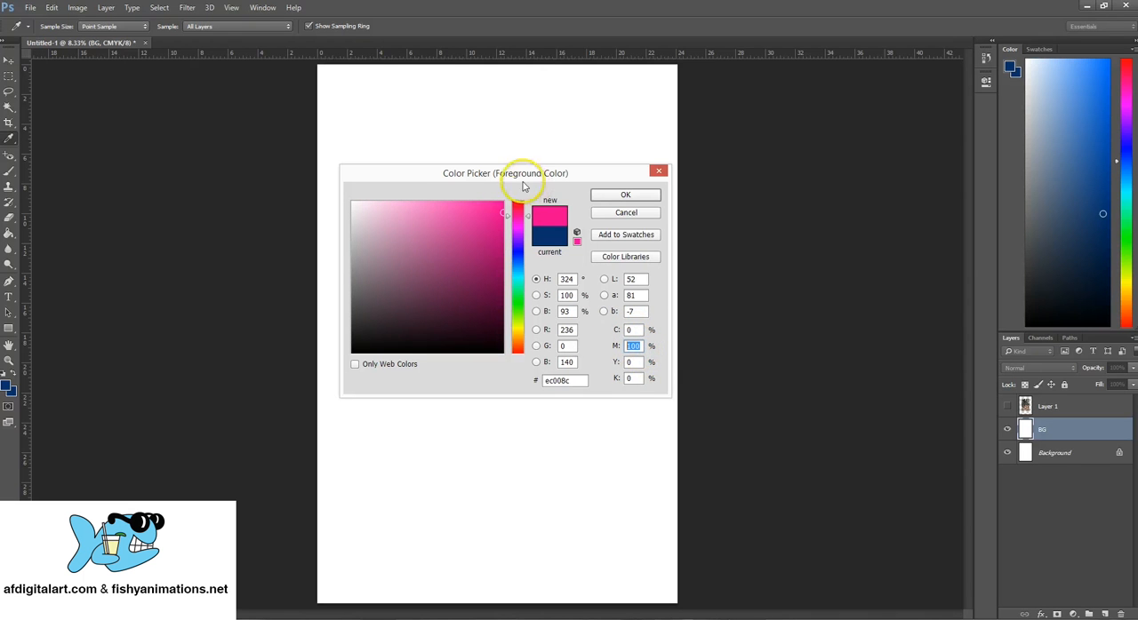
{"action": "left_click", "coordinate": [633, 361]}
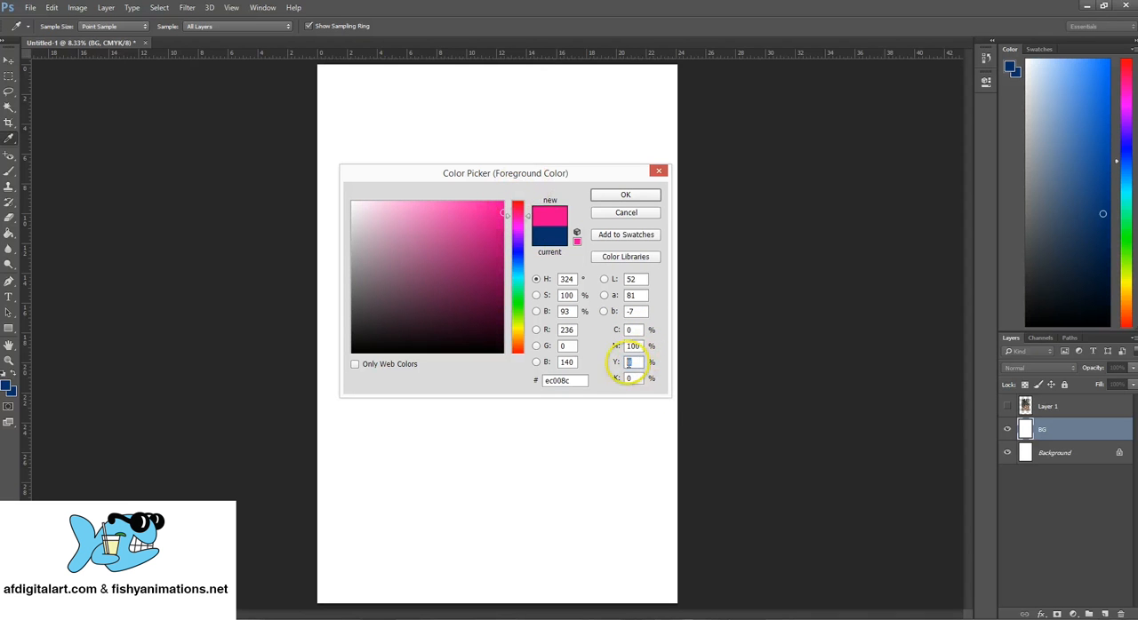
{"action": "type", "text": "100"}
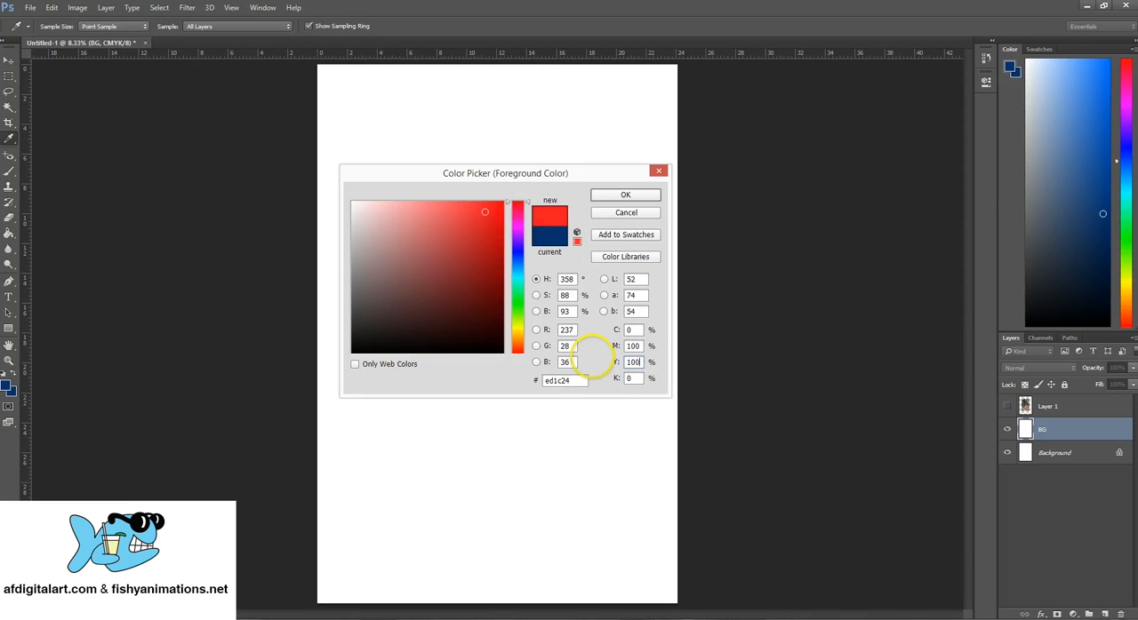
{"action": "left_click_drag", "start_coordinate": [639, 363], "coordinate": [620, 380]}
{"action": "left_click", "coordinate": [627, 378]}
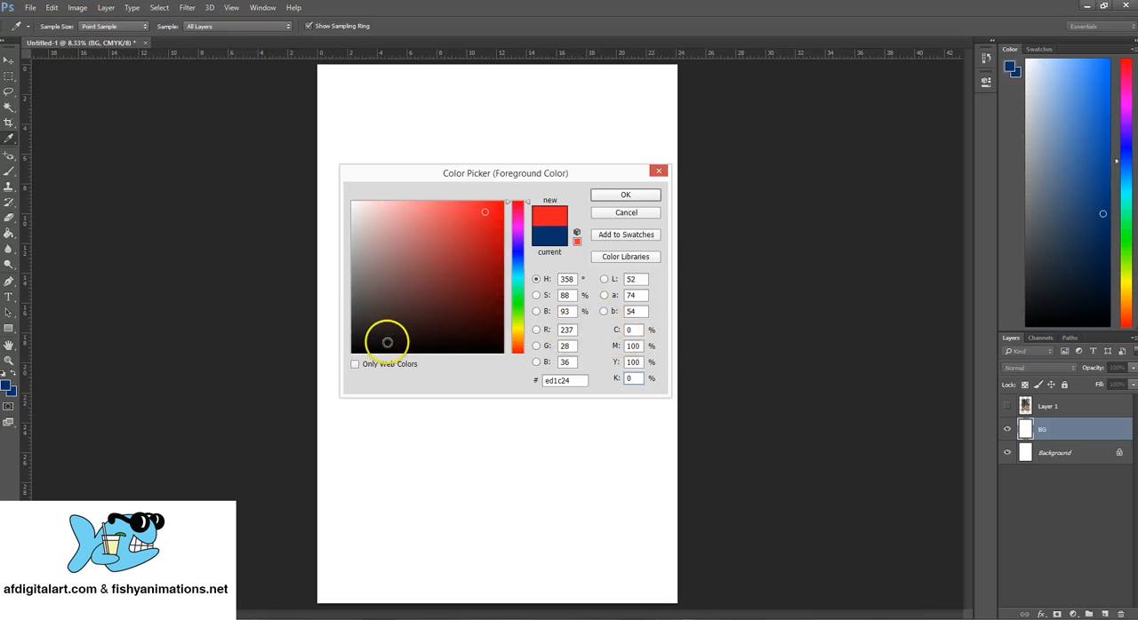
- Set the foreground color to R 0, G 0, B 0 and fill the BG layer with it using the Paint Bucket tool
{"action": "left_click_drag", "start_coordinate": [558, 330], "coordinate": [601, 337]}
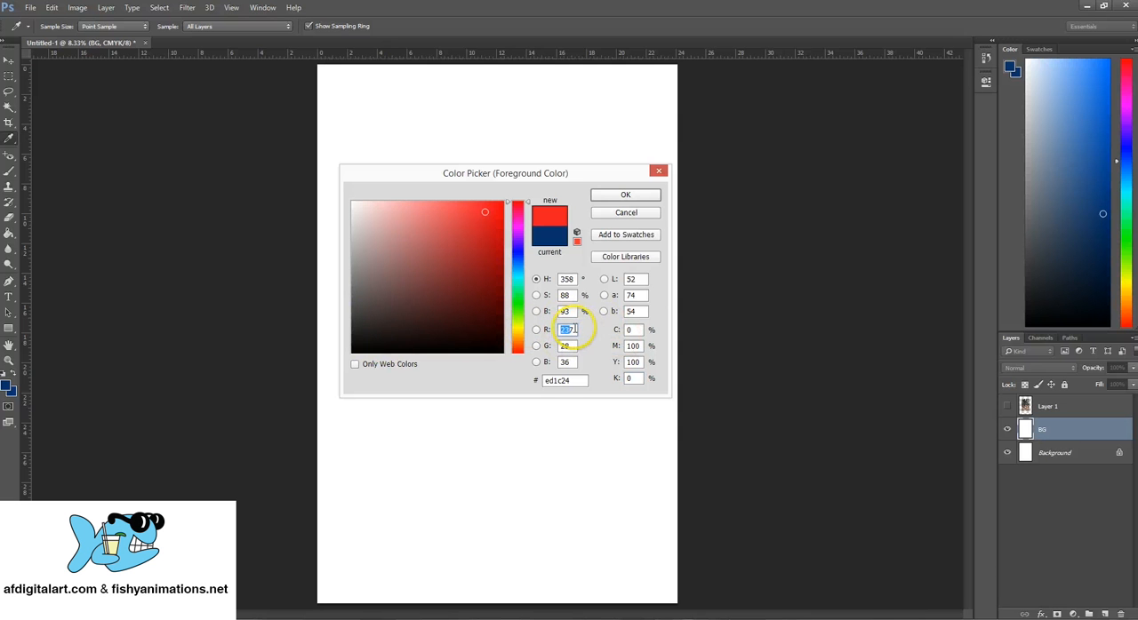
{"action": "type", "text": "0"}
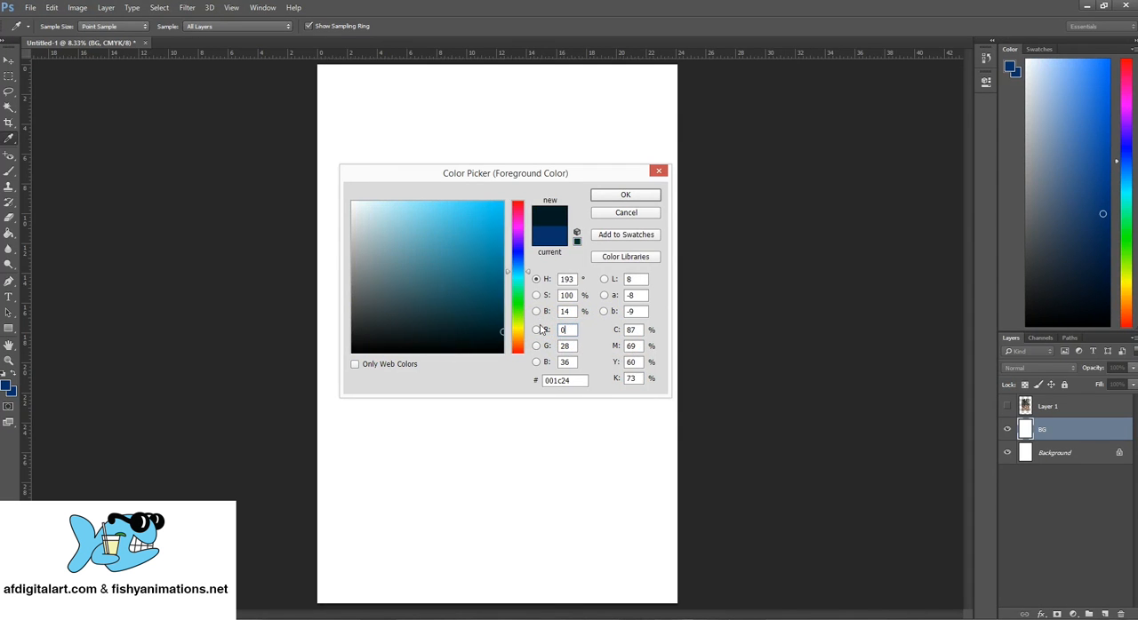
{"action": "key", "text": "Tab"}
{"action": "type", "text": "0"}
{"action": "key", "text": "Tab"}
{"action": "type", "text": "0"}
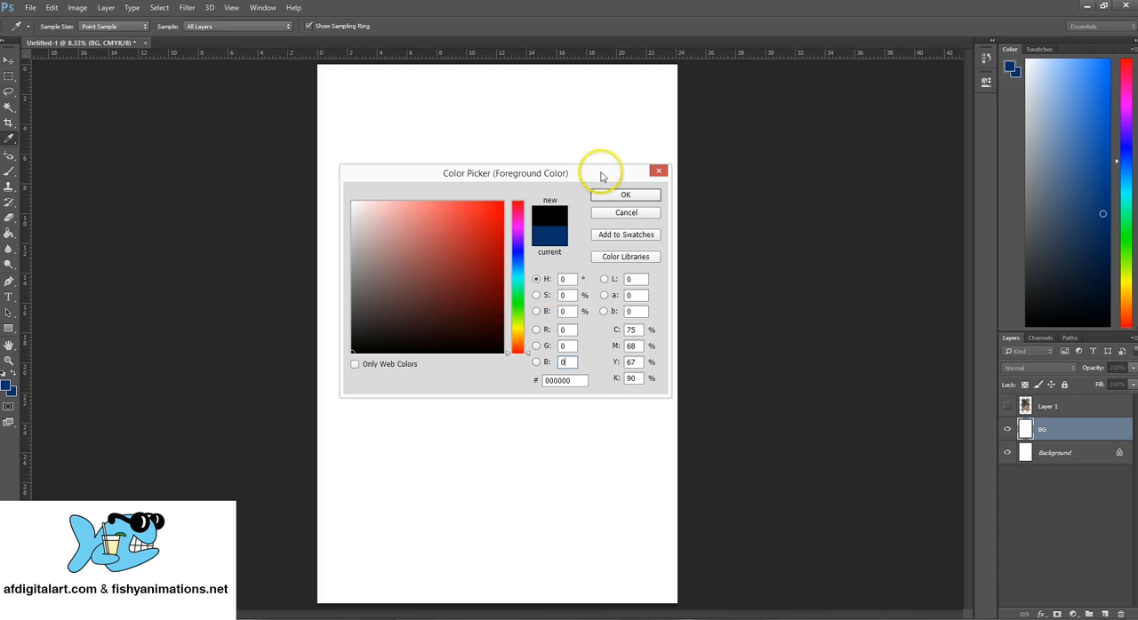
{"action": "left_click_drag", "start_coordinate": [601, 175], "coordinate": [597, 171]}
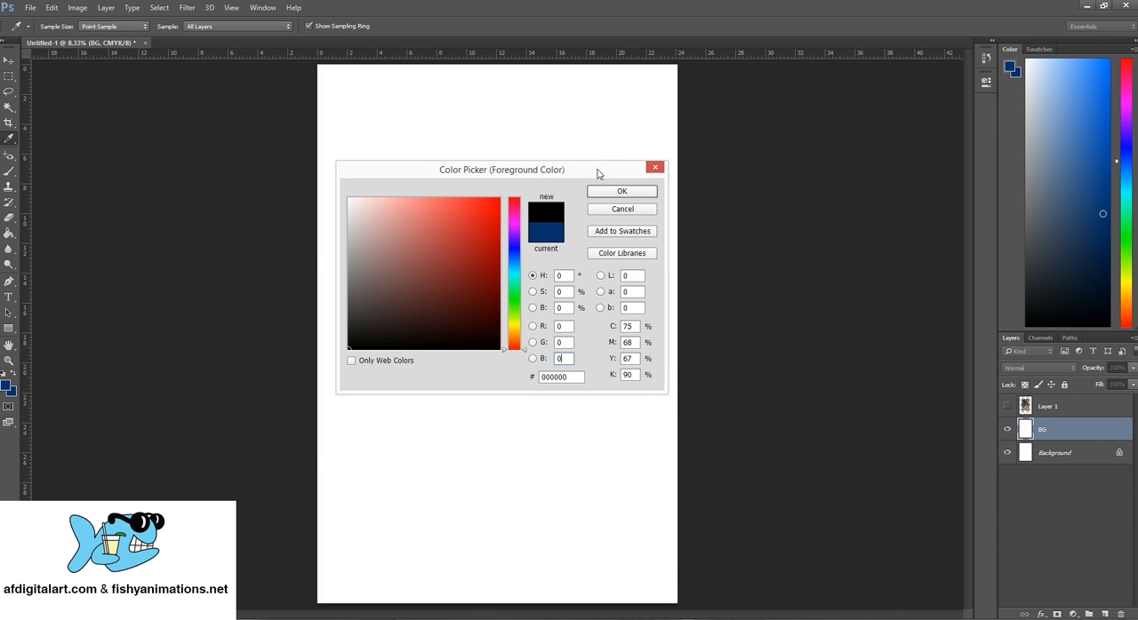
{"action": "left_click_drag", "start_coordinate": [611, 171], "coordinate": [608, 180]}
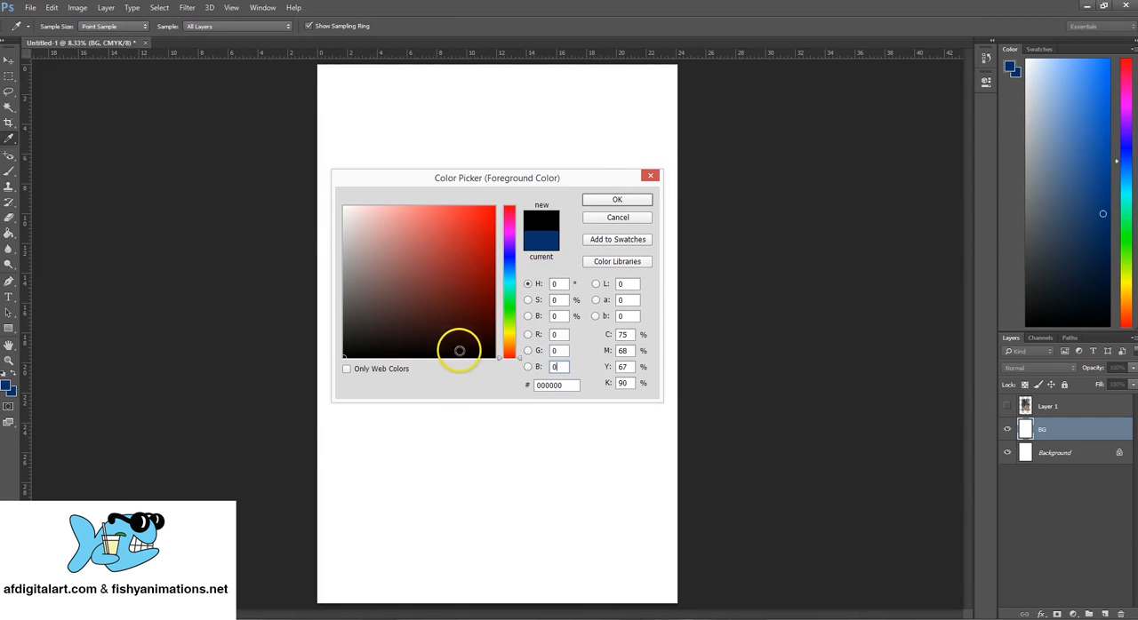
{"action": "left_click", "coordinate": [629, 201]}
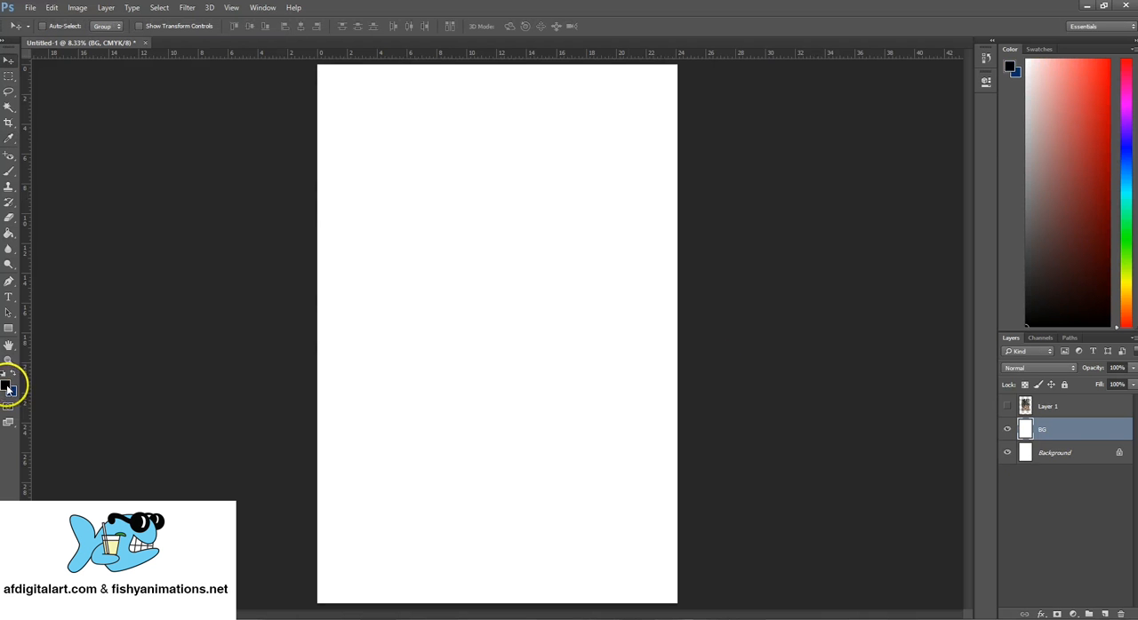
{"action": "left_click", "coordinate": [8, 235]}
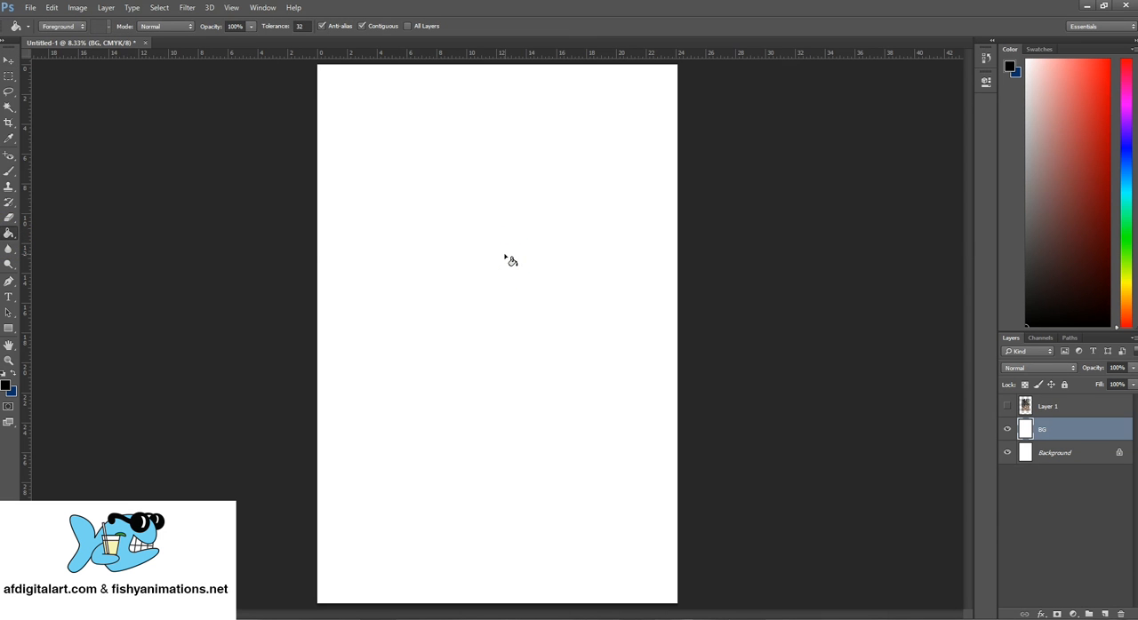
{"action": "left_click", "coordinate": [501, 350]}
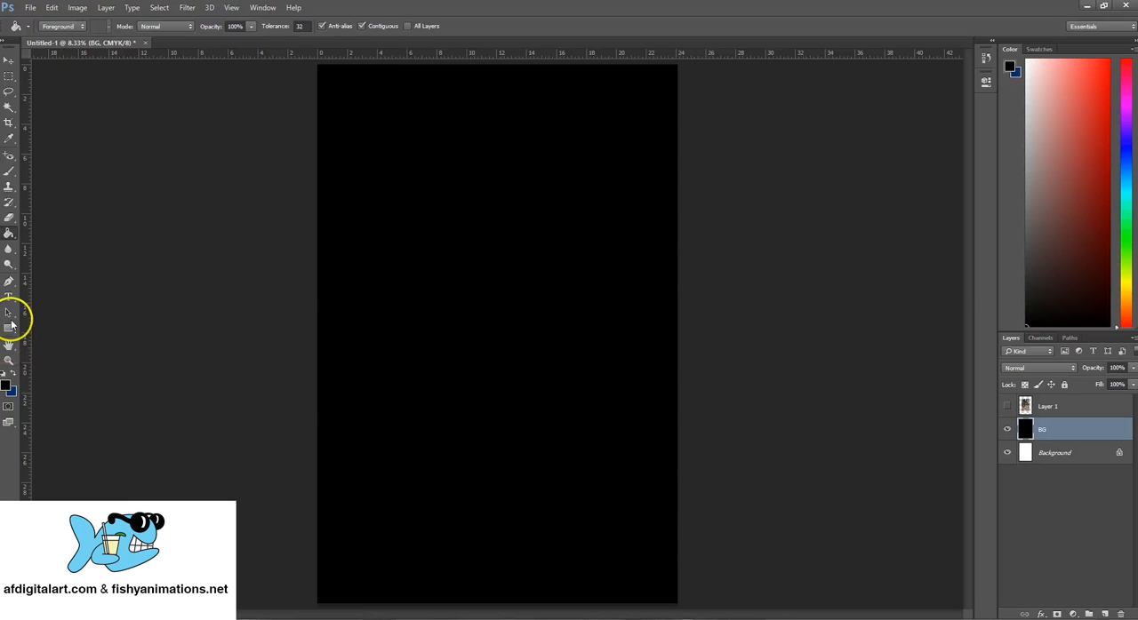
- Try a black-white-black linear gradient running slightly diagonally from the upper to the lower part of the BG layer with the Gradient tool
{"action": "left_click", "coordinate": [11, 236]}
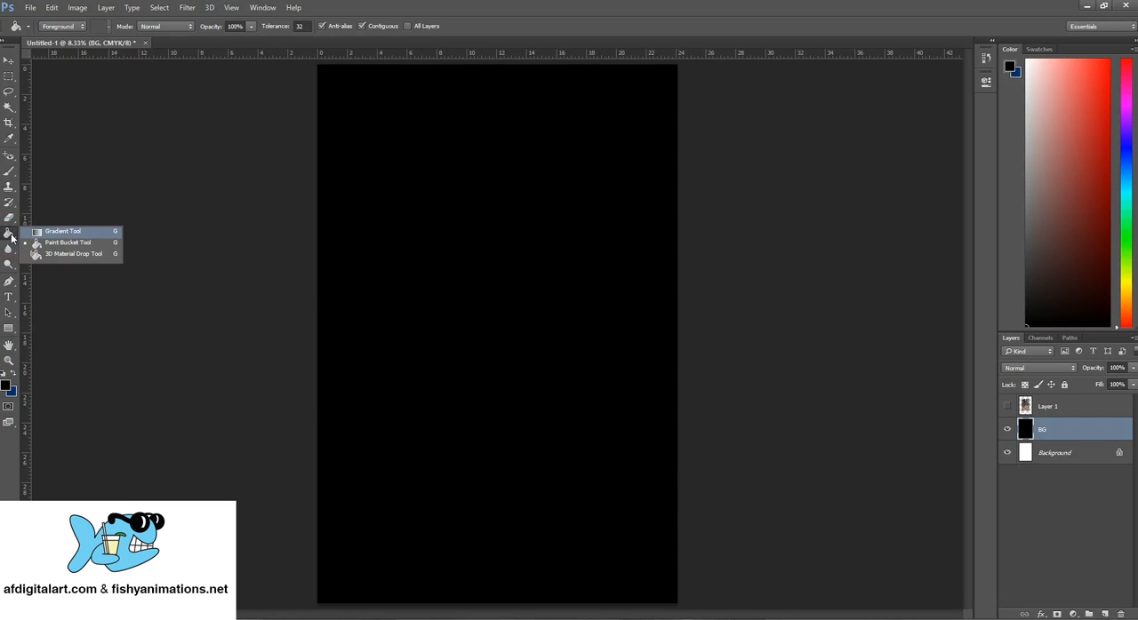
{"action": "left_click", "coordinate": [72, 234]}
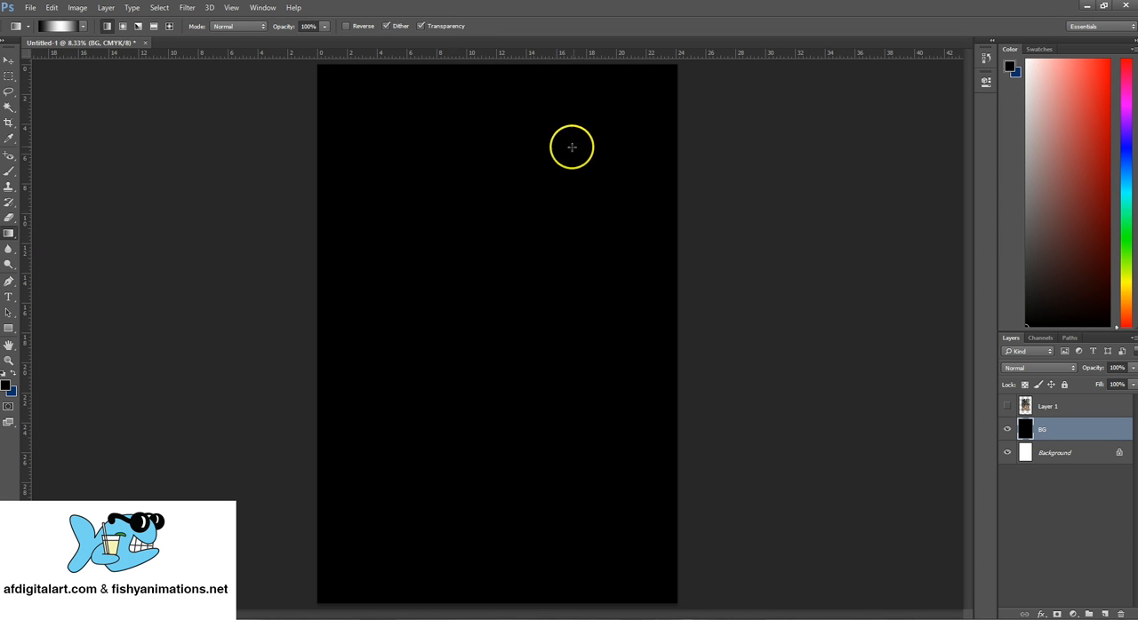
{"action": "left_click_drag", "start_coordinate": [492, 108], "coordinate": [602, 536]}
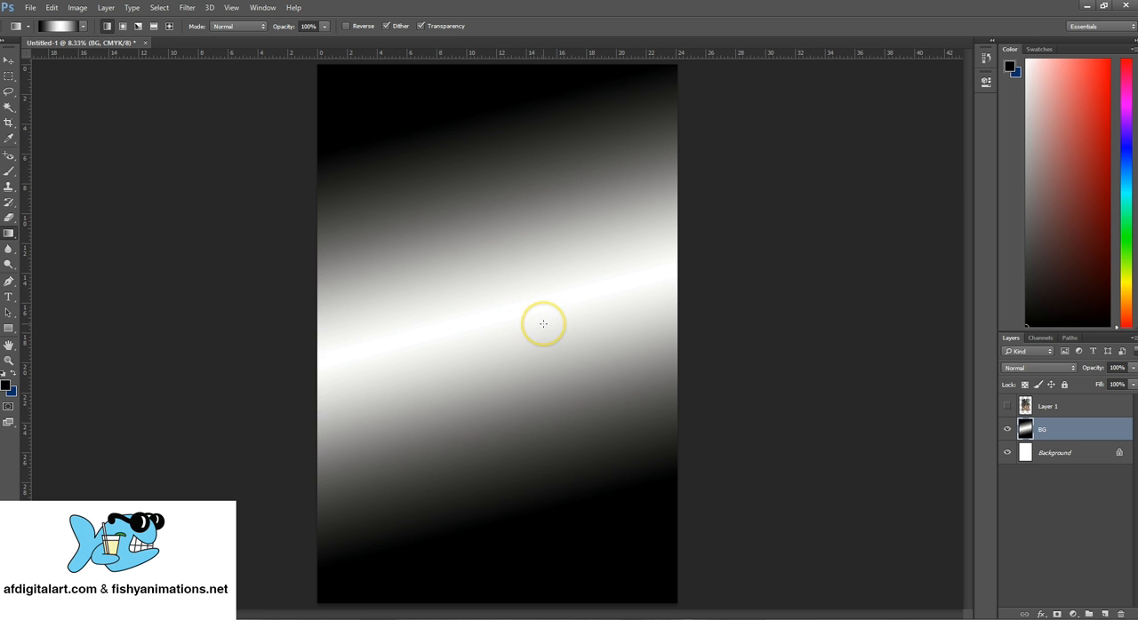
{"action": "left_click_drag", "start_coordinate": [543, 323], "coordinate": [538, 318]}
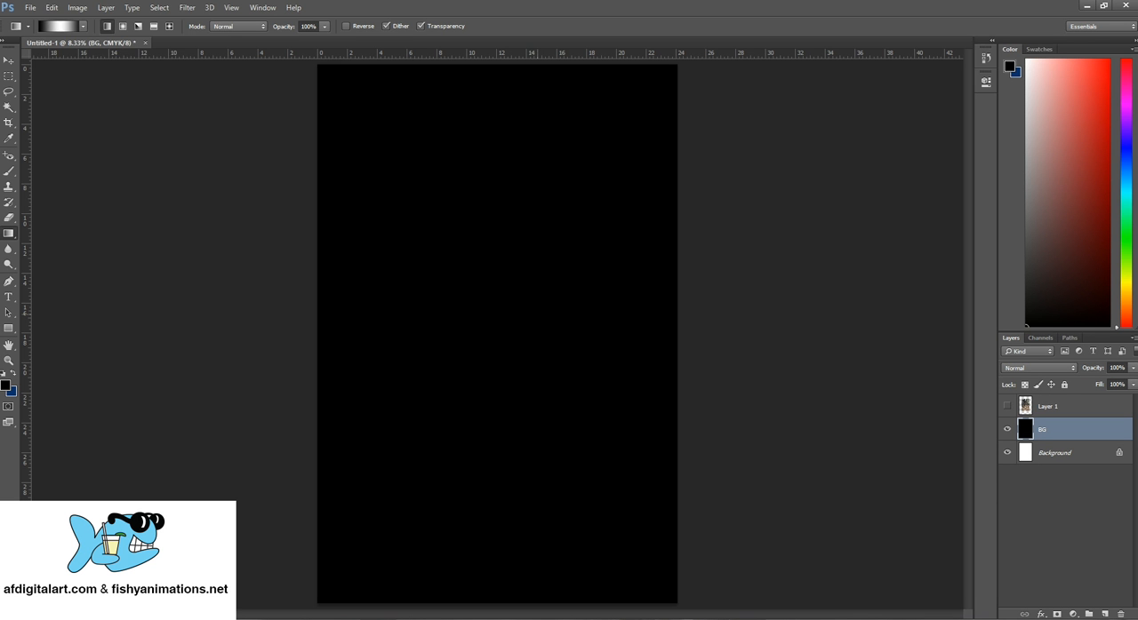
{"action": "left_click", "coordinate": [51, 7]}
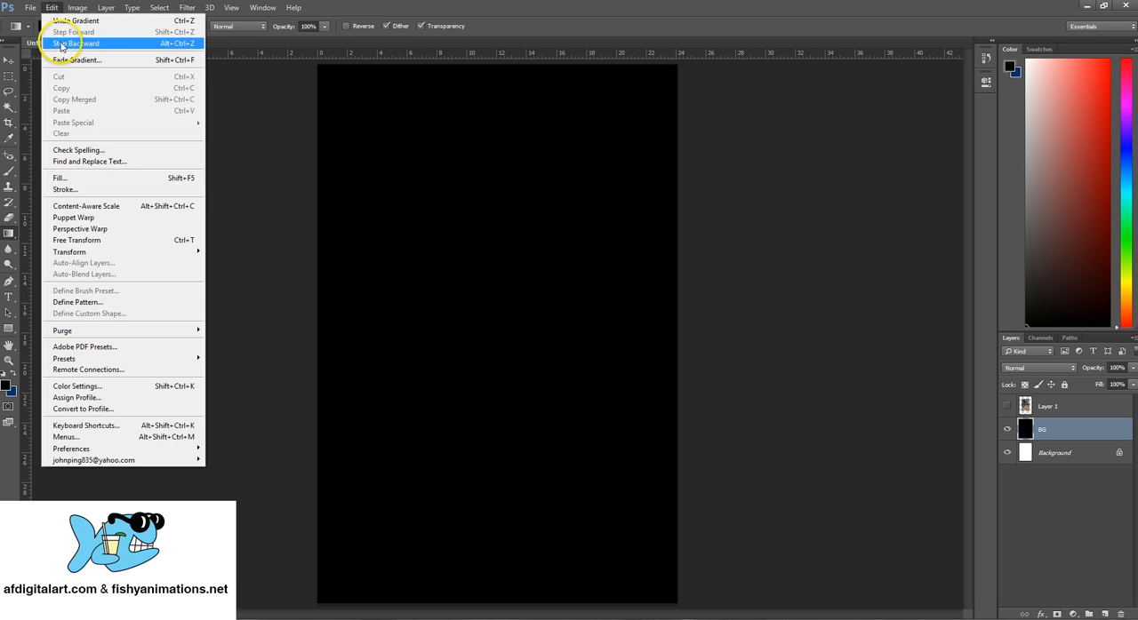
{"action": "left_click", "coordinate": [51, 7]}
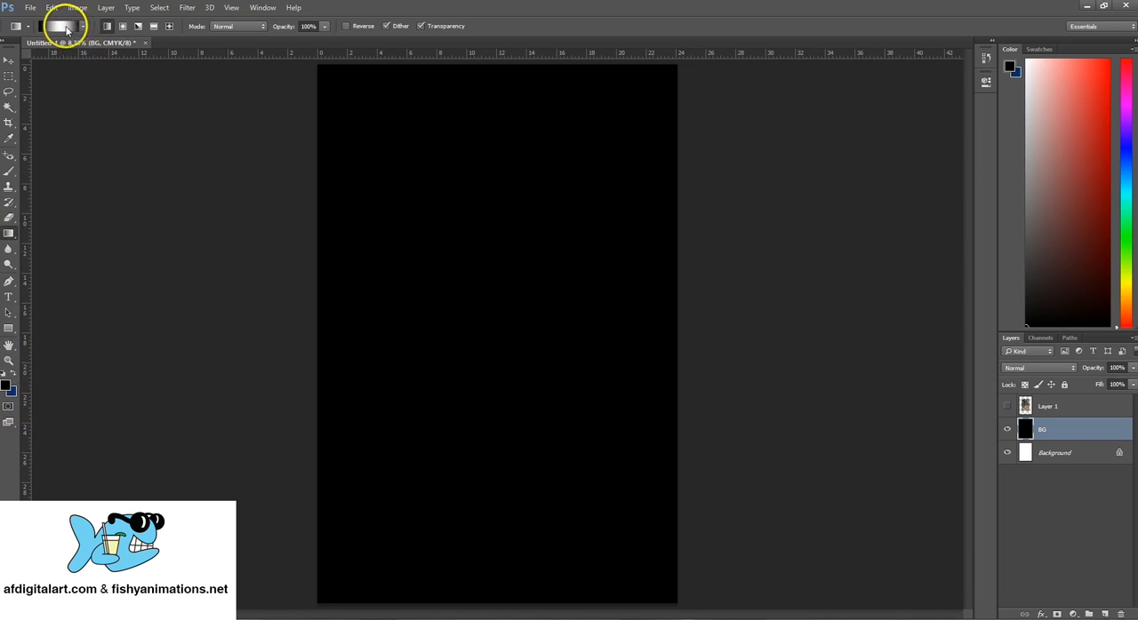
- Open the Gradient Editor for the Gradient tool and load the Blue, Yellow, Blue preset
{"action": "right_click", "coordinate": [8, 234]}
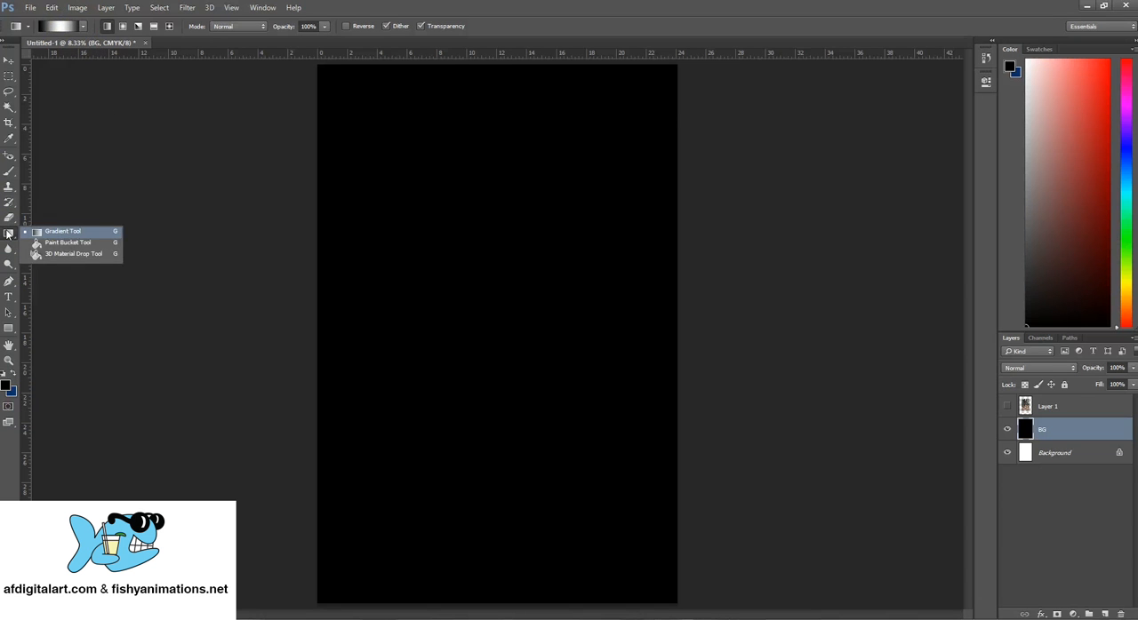
{"action": "left_click", "coordinate": [54, 231]}
{"action": "left_click", "coordinate": [65, 26]}
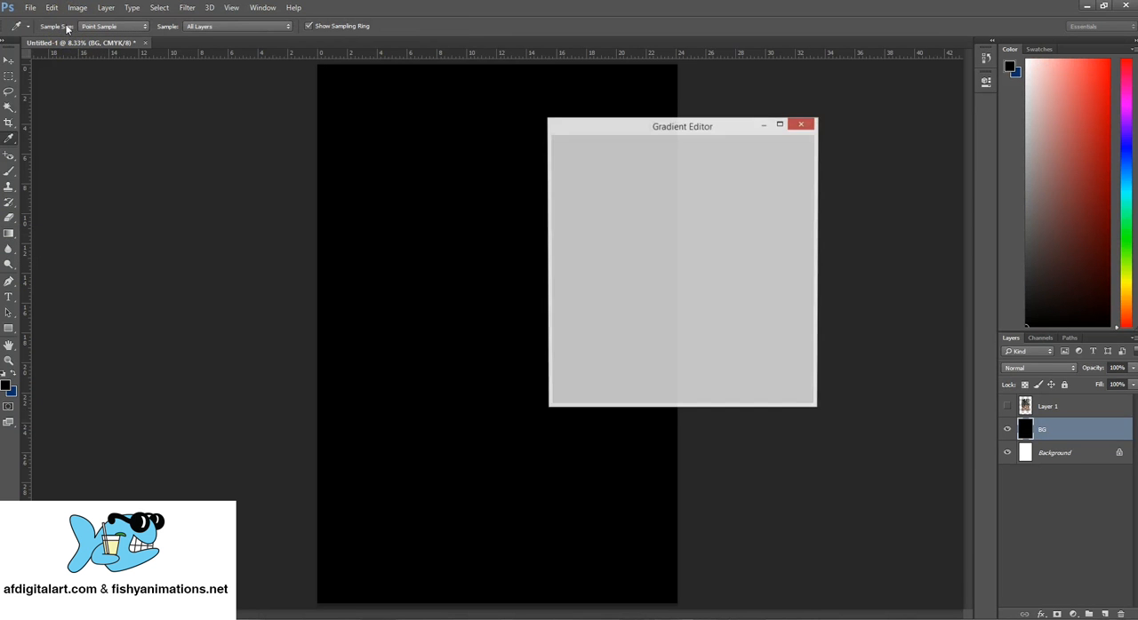
{"action": "left_click_drag", "start_coordinate": [674, 132], "coordinate": [807, 85]}
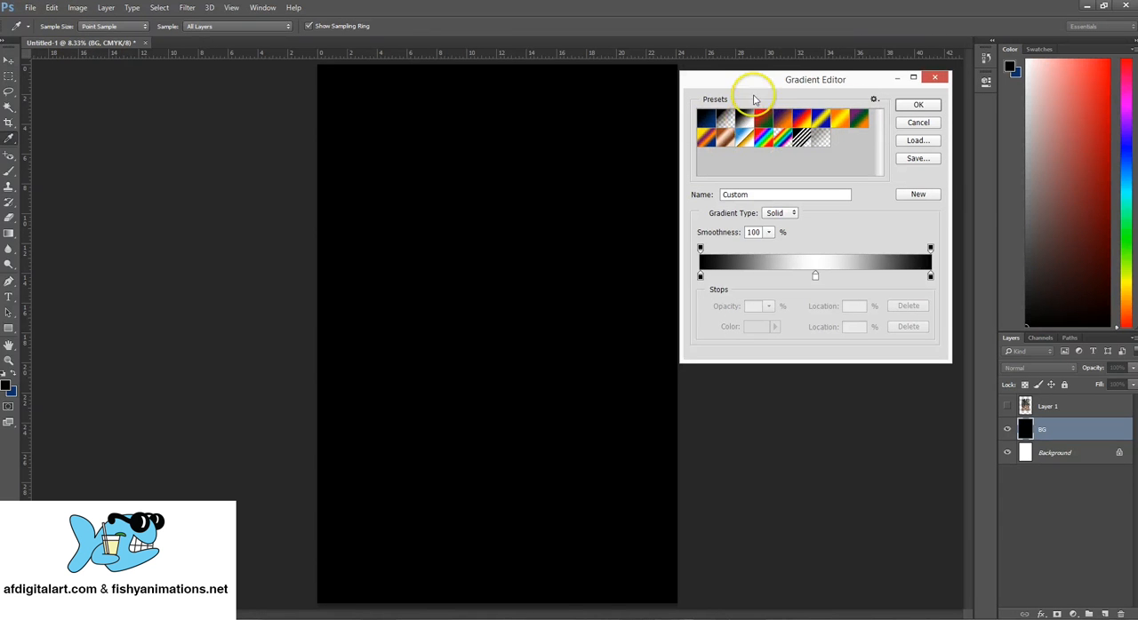
{"action": "left_click_drag", "start_coordinate": [753, 82], "coordinate": [751, 95]}
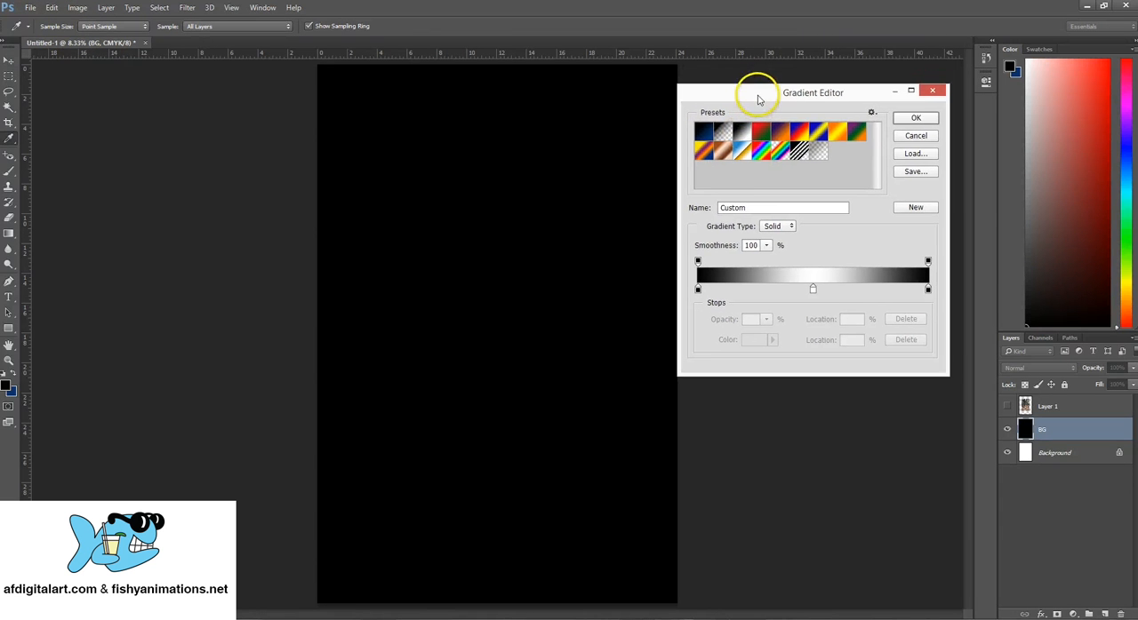
{"action": "left_click", "coordinate": [819, 133]}
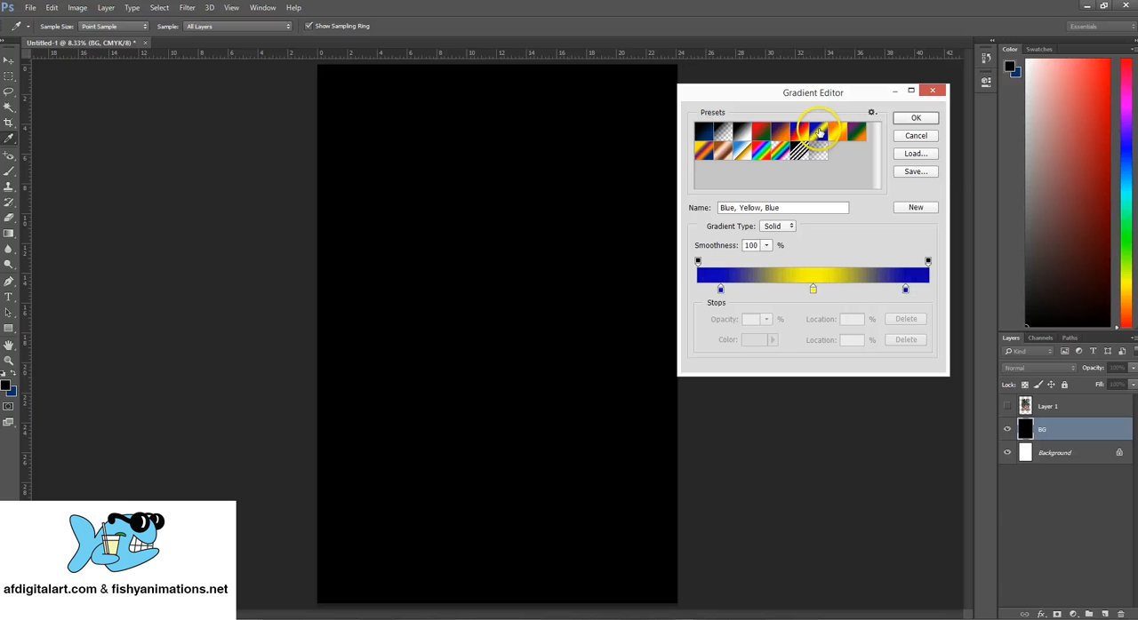
- Set the gradient's first blue color stop, at 10%, to black with R 0, G 0, B 0
{"action": "double_click", "coordinate": [720, 289]}
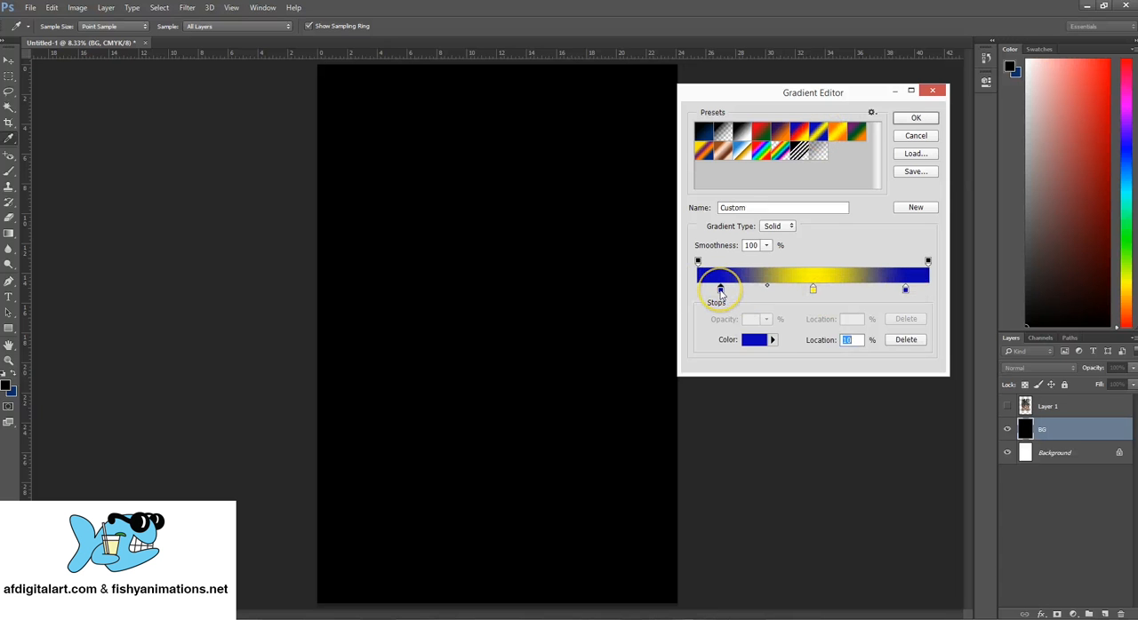
{"action": "left_click_drag", "start_coordinate": [564, 181], "coordinate": [553, 153]}
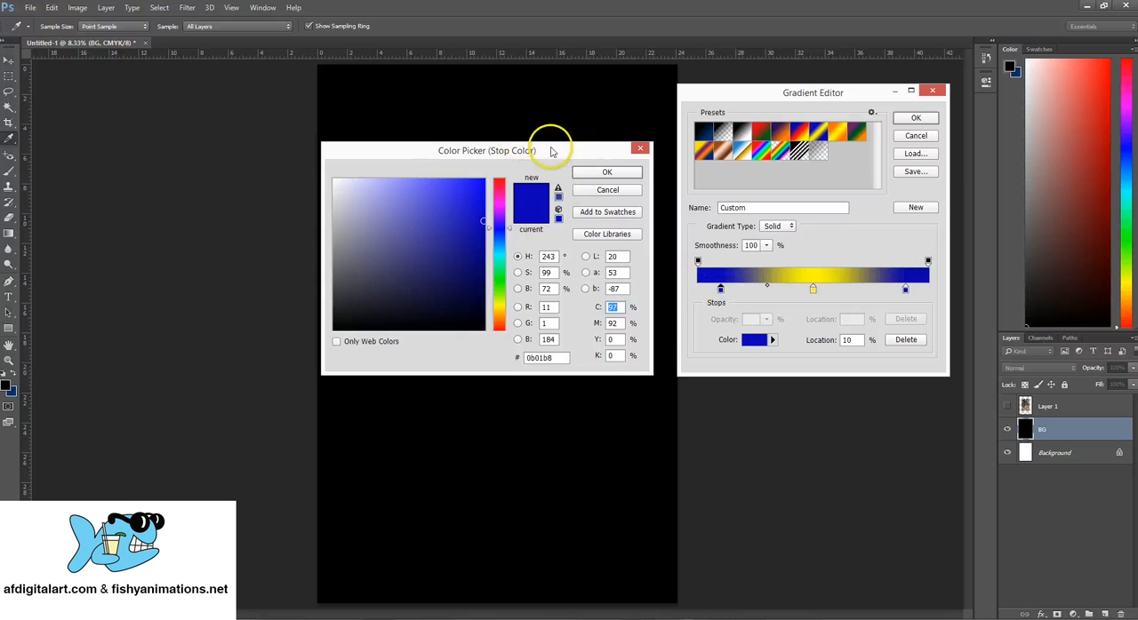
{"action": "left_click", "coordinate": [345, 321]}
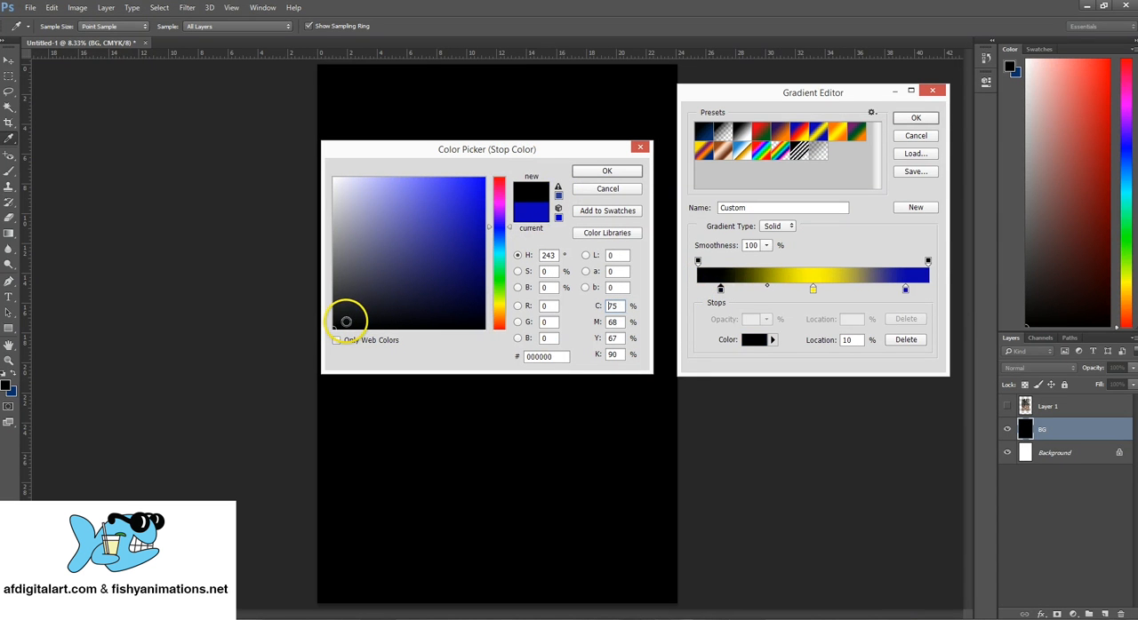
{"action": "left_click", "coordinate": [544, 322]}
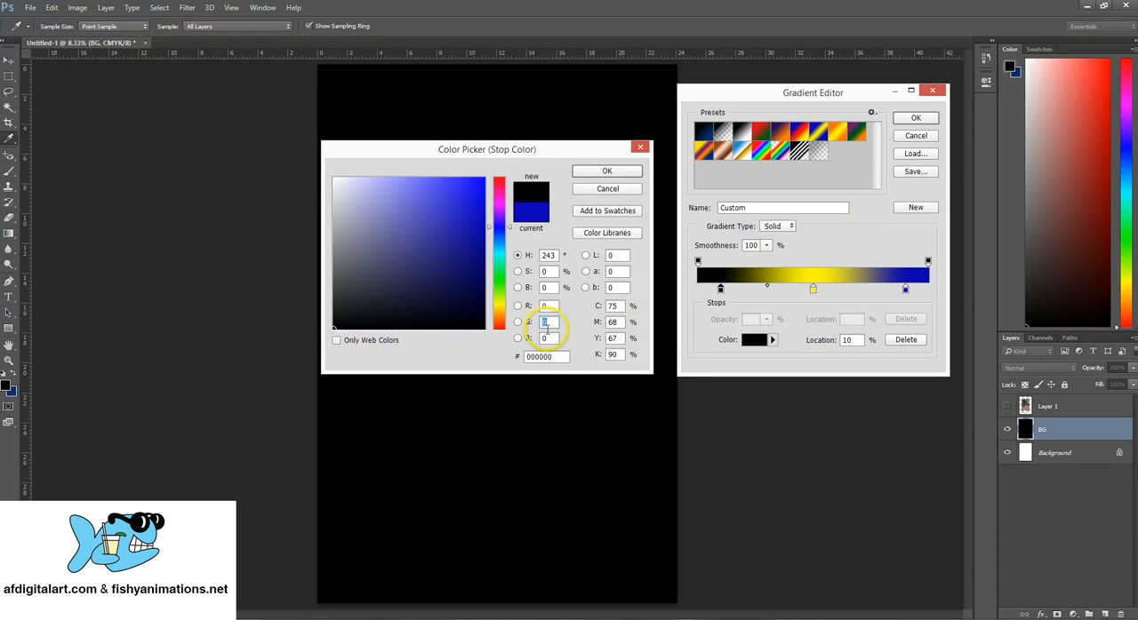
{"action": "left_click", "coordinate": [606, 171]}
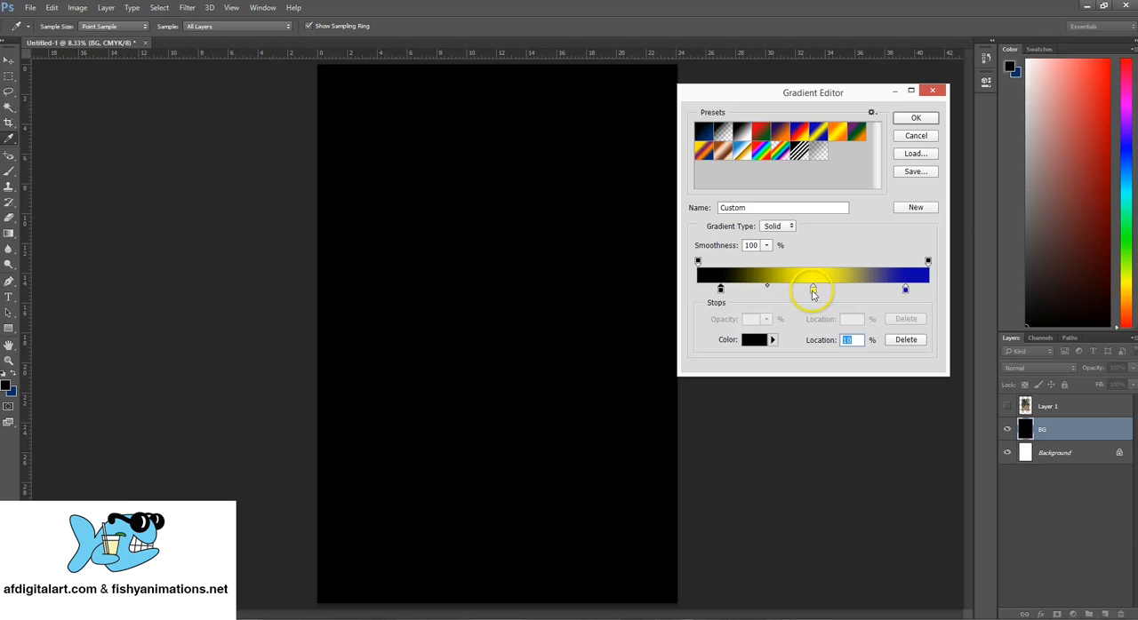
- Change the yellow color stop in the middle of the gradient to a neutral grey
{"action": "double_click", "coordinate": [812, 291]}
{"action": "left_click_drag", "start_coordinate": [348, 238], "coordinate": [333, 261]}
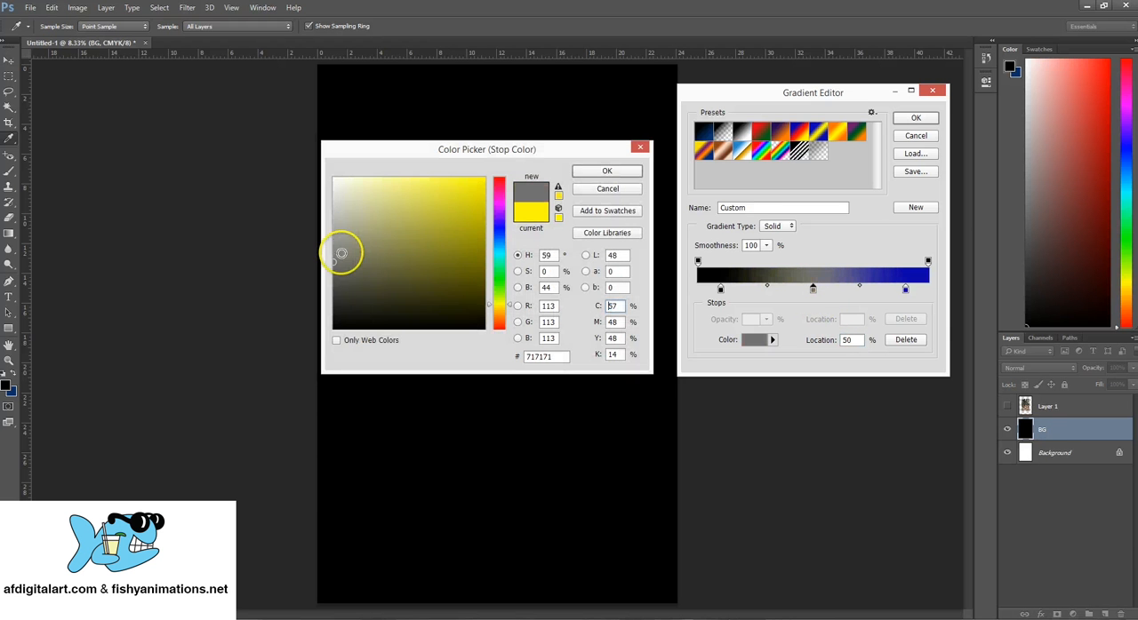
{"action": "double_click", "coordinate": [546, 306]}
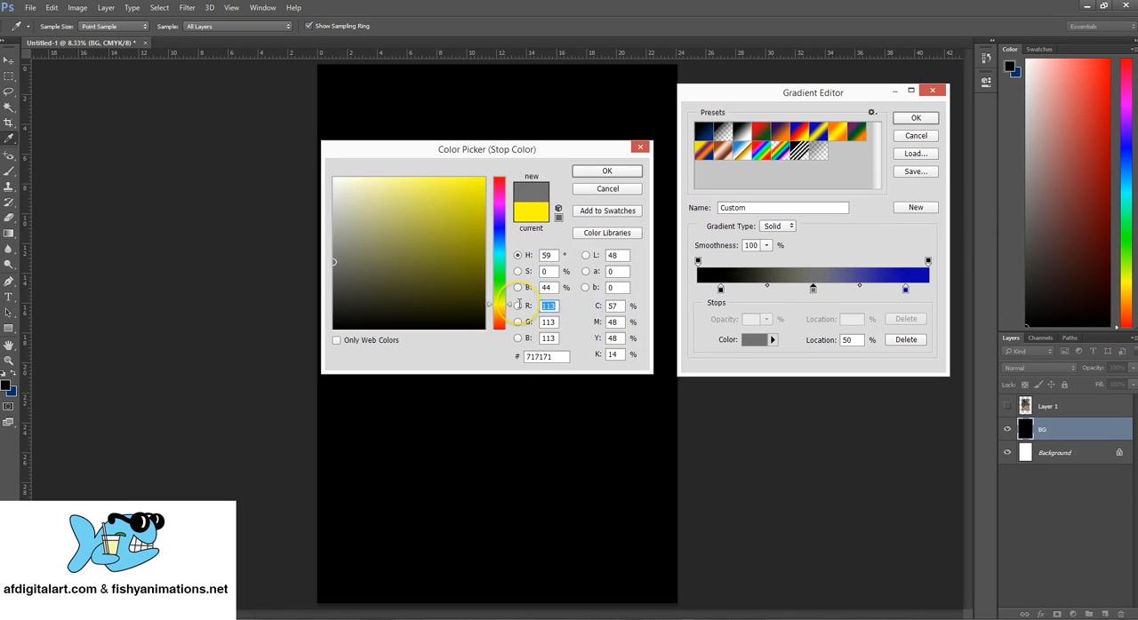
{"action": "type", "text": "150"}
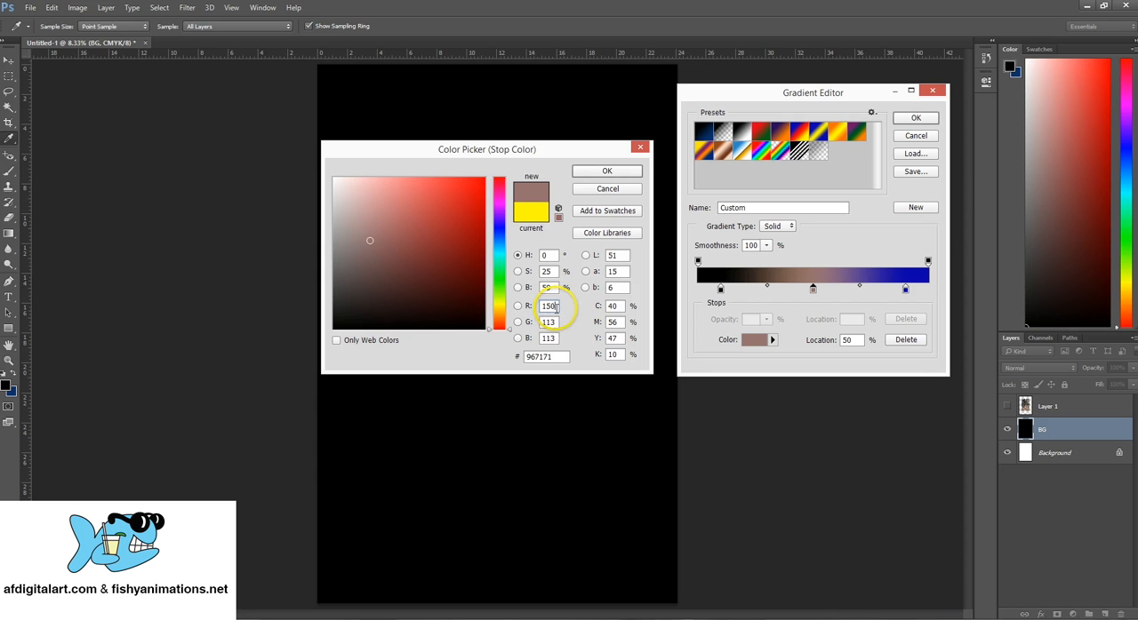
{"action": "left_click_drag", "start_coordinate": [355, 241], "coordinate": [290, 243]}
- Set the middle color stop to R 150, G 150, B 150 and accept the color
{"action": "left_click", "coordinate": [540, 309]}
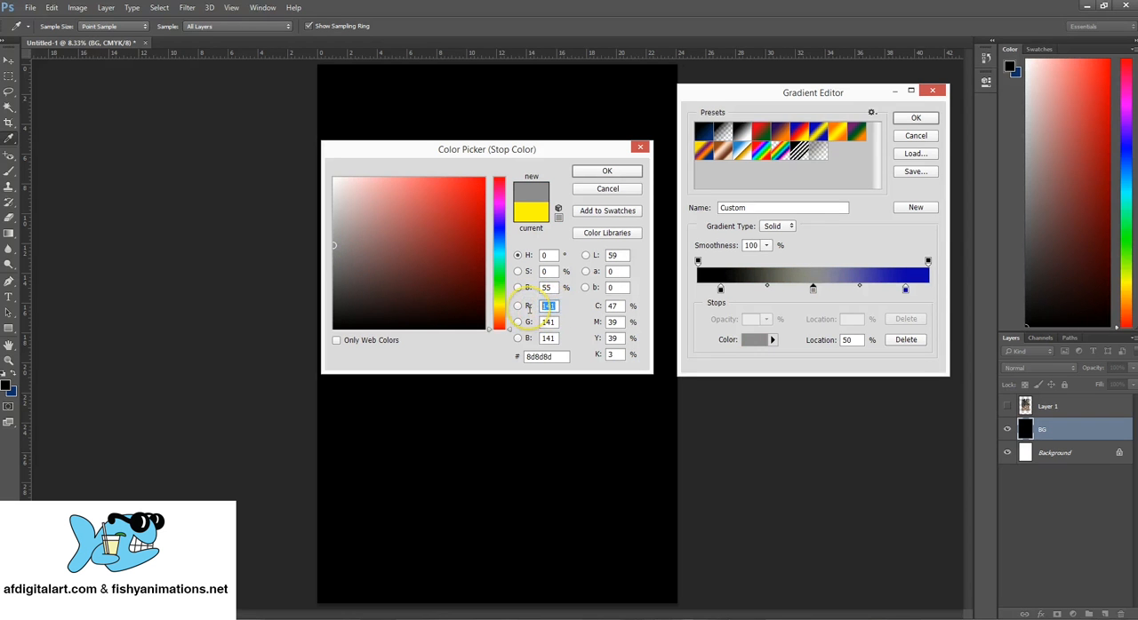
{"action": "type", "text": "150"}
{"action": "key", "text": "BackSpace"}
{"action": "key", "text": "BackSpace"}
{"action": "key", "text": "BackSpace"}
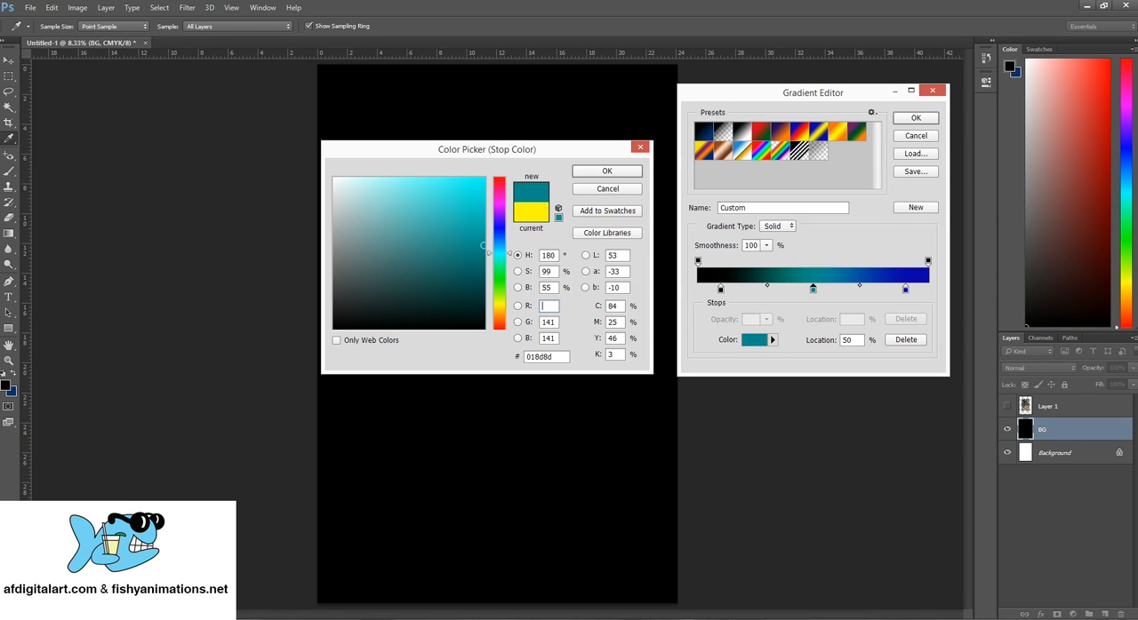
{"action": "type", "text": "150"}
{"action": "key", "text": "Tab"}
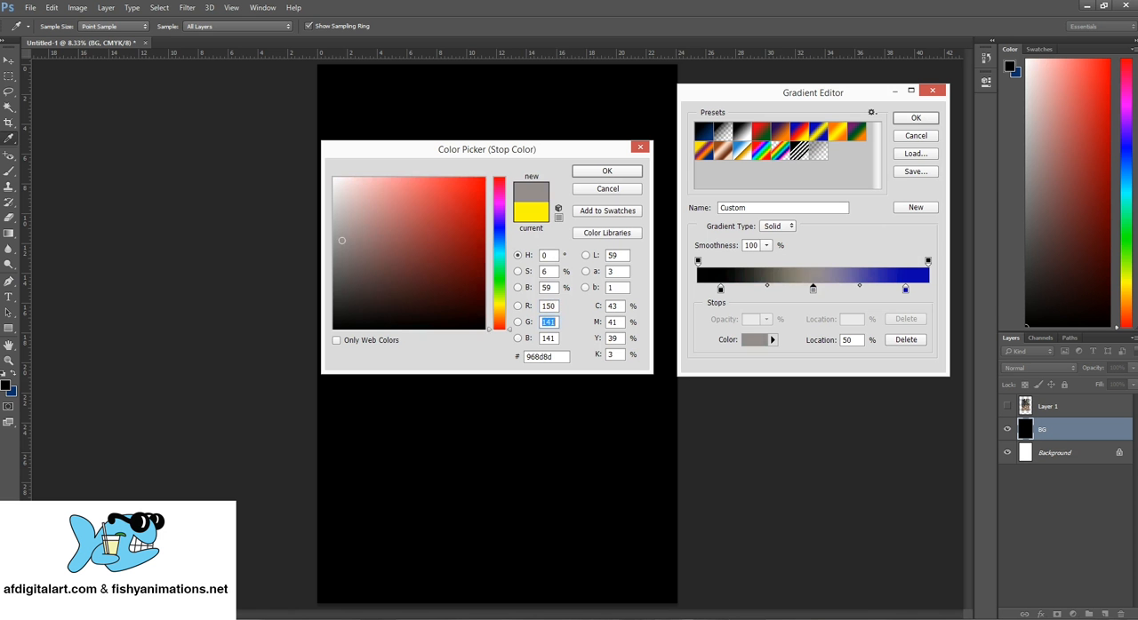
{"action": "type", "text": "150"}
{"action": "key", "text": "Tab"}
{"action": "type", "text": "150"}
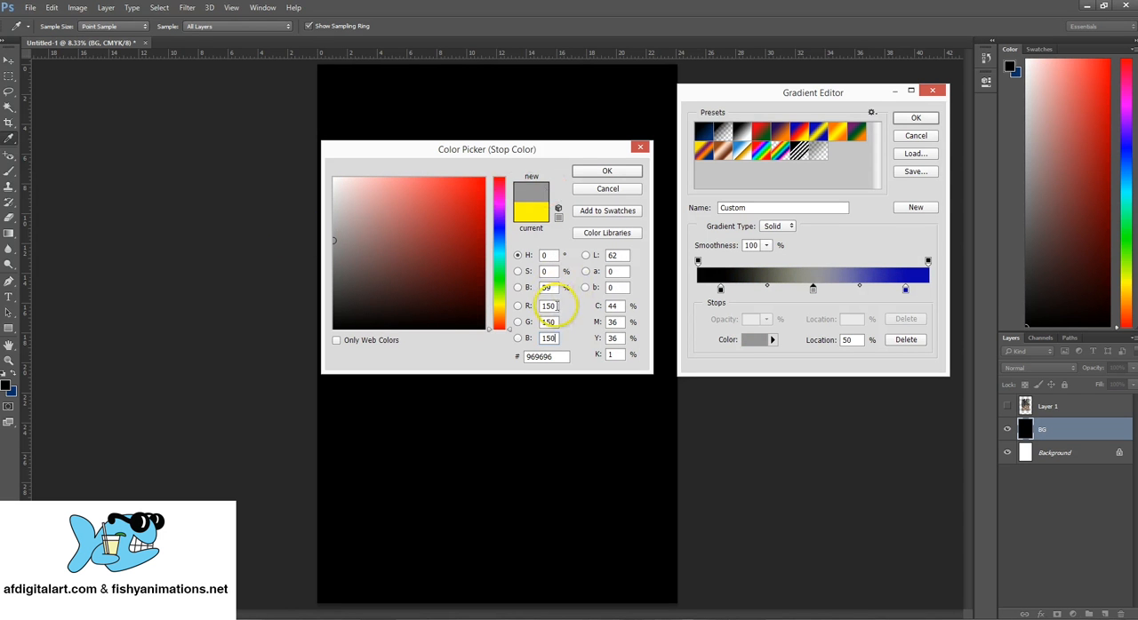
{"action": "left_click_drag", "start_coordinate": [557, 306], "coordinate": [541, 342]}
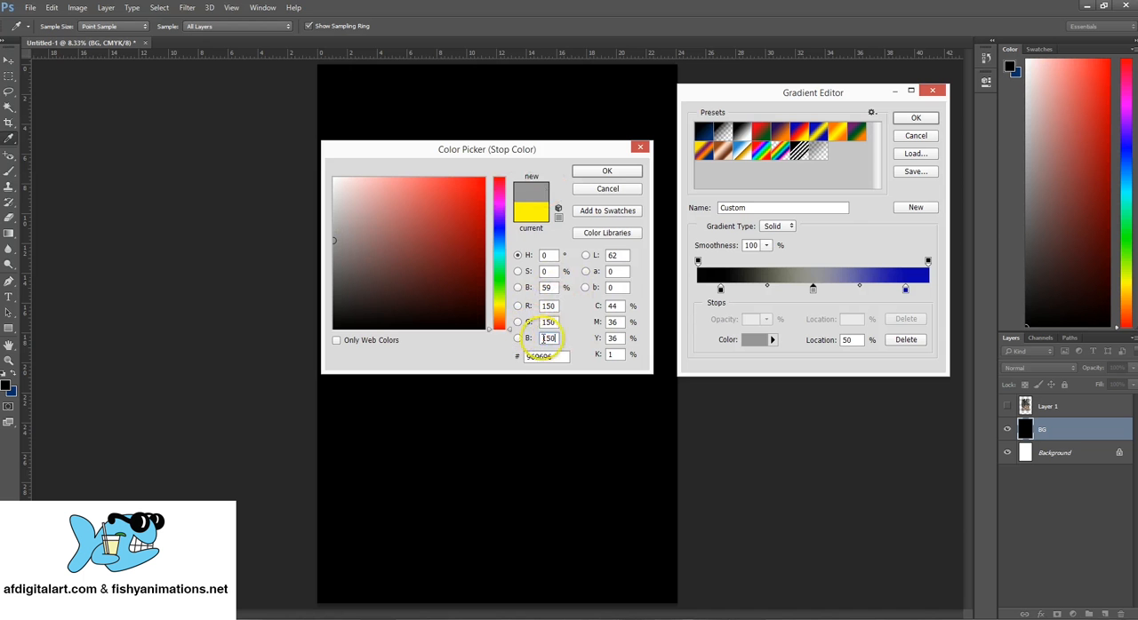
{"action": "left_click", "coordinate": [608, 171]}
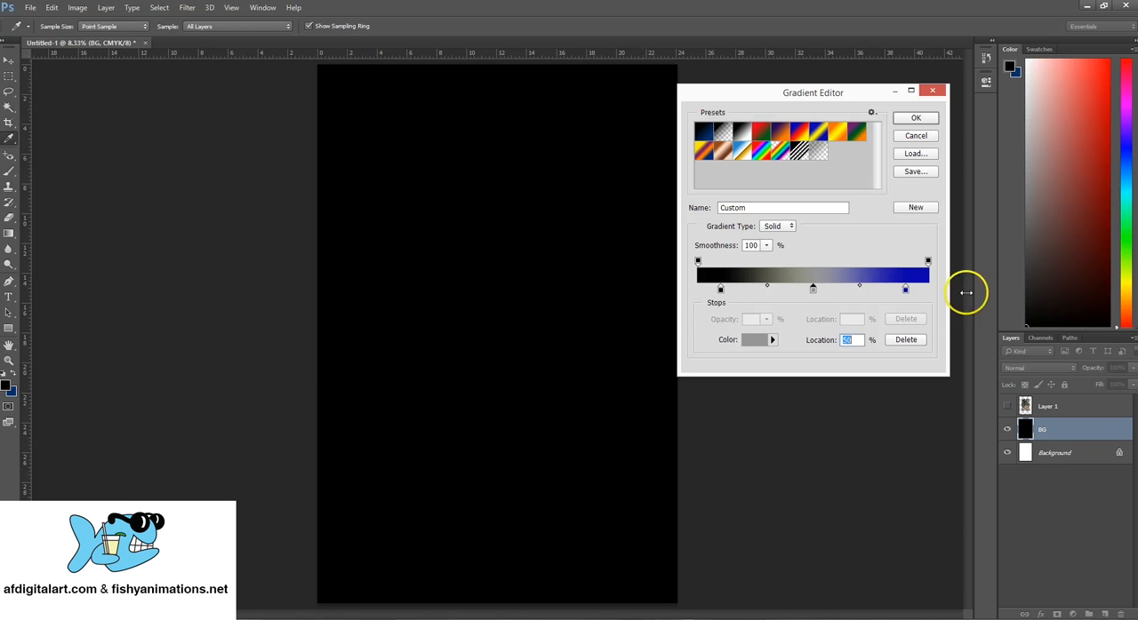
- Set the remaining blue color stop, at 90%, to black and accept the custom gradient
{"action": "double_click", "coordinate": [905, 292]}
{"action": "left_click", "coordinate": [381, 300]}
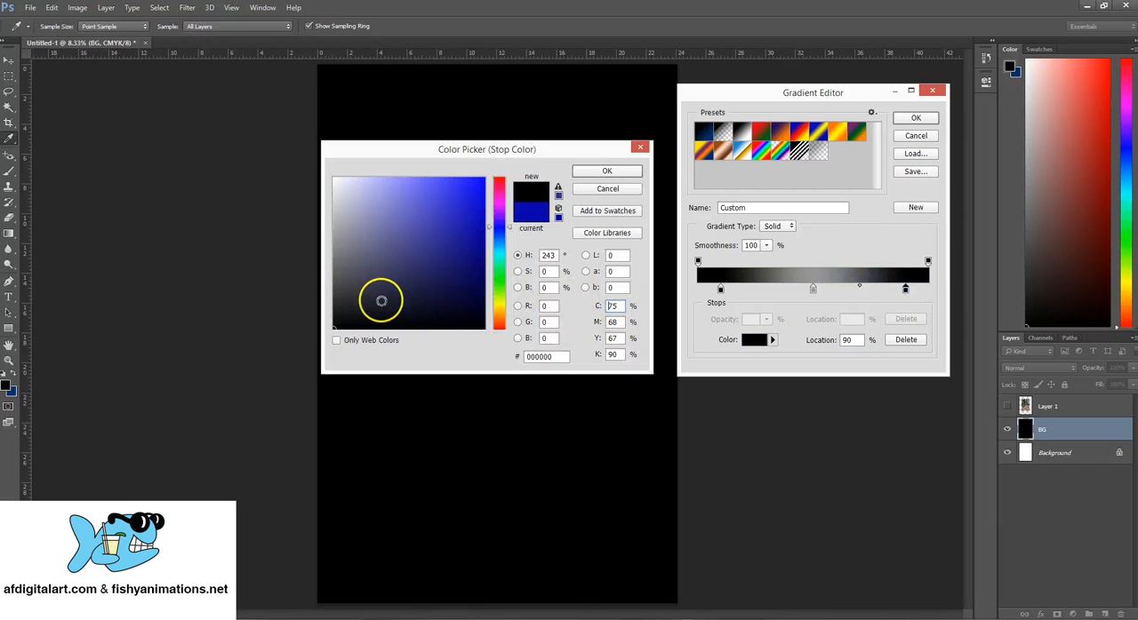
{"action": "left_click_drag", "start_coordinate": [556, 309], "coordinate": [508, 341]}
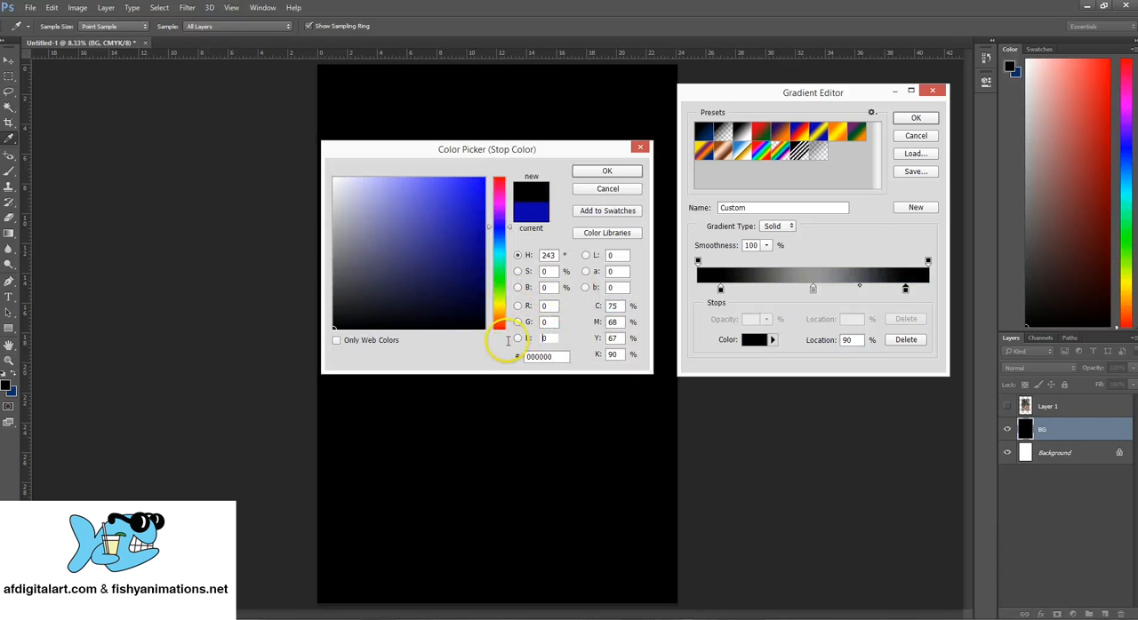
{"action": "left_click", "coordinate": [608, 172]}
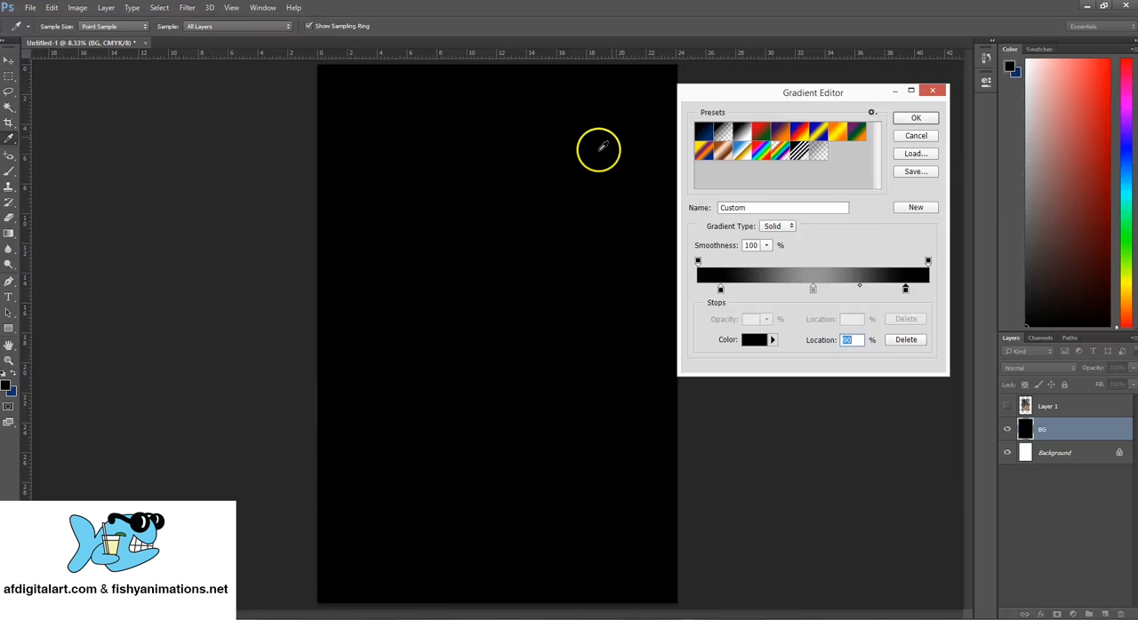
{"action": "left_click", "coordinate": [929, 121]}
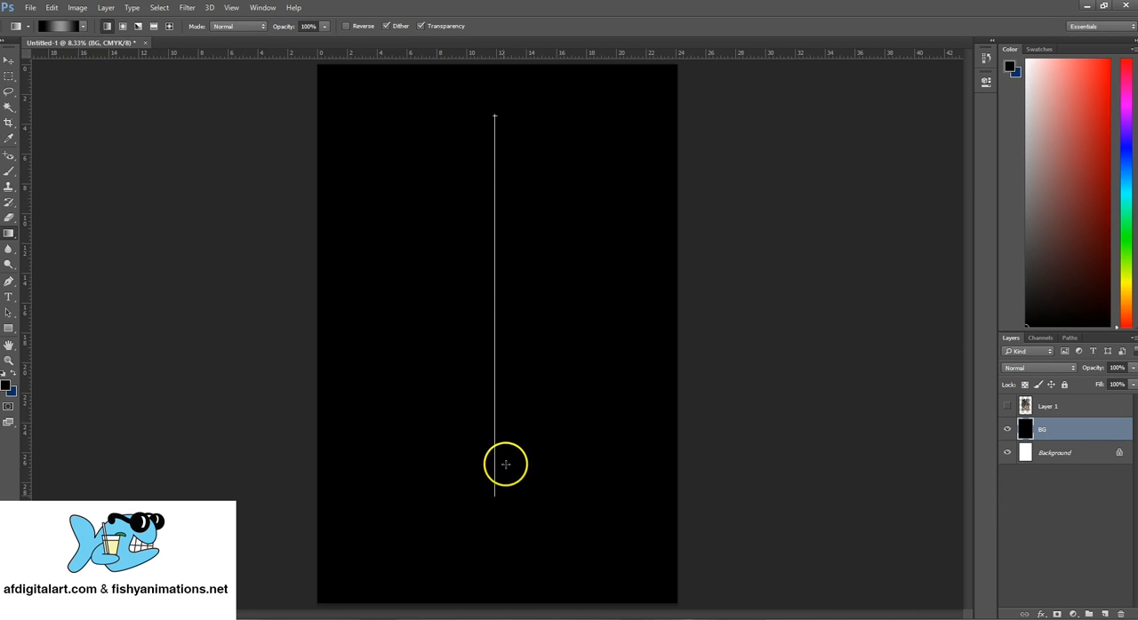
- Try the black-grey-black linear gradient on the BG layer, once running vertically and once horizontally, undoing each attempt
{"action": "left_click_drag", "start_coordinate": [506, 465], "coordinate": [504, 499]}
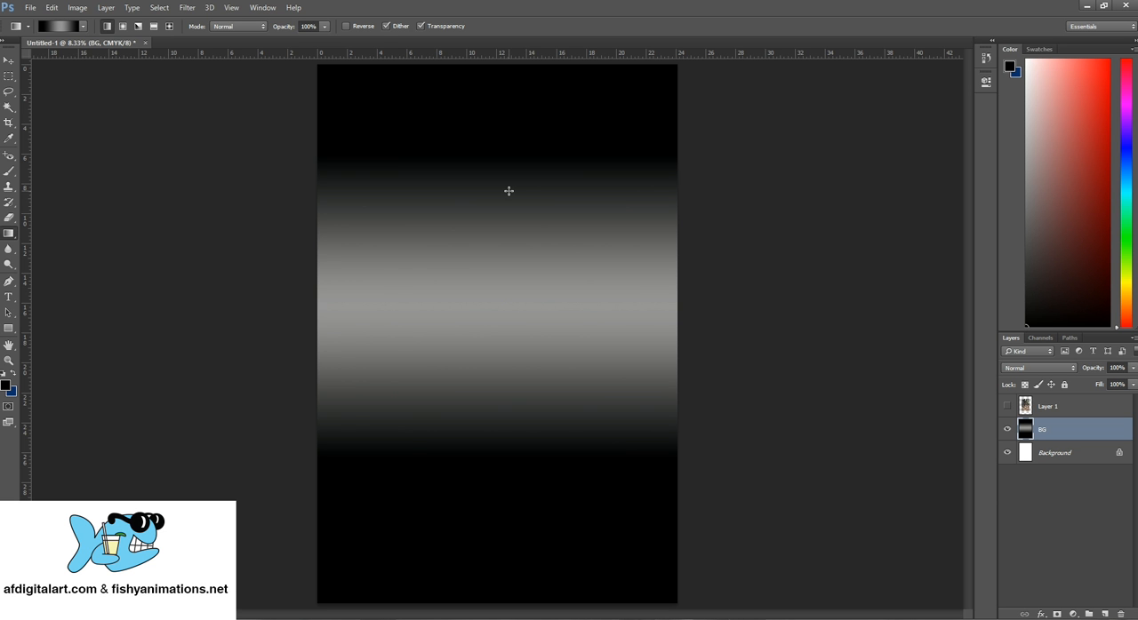
{"action": "key", "text": "ctrl+z"}
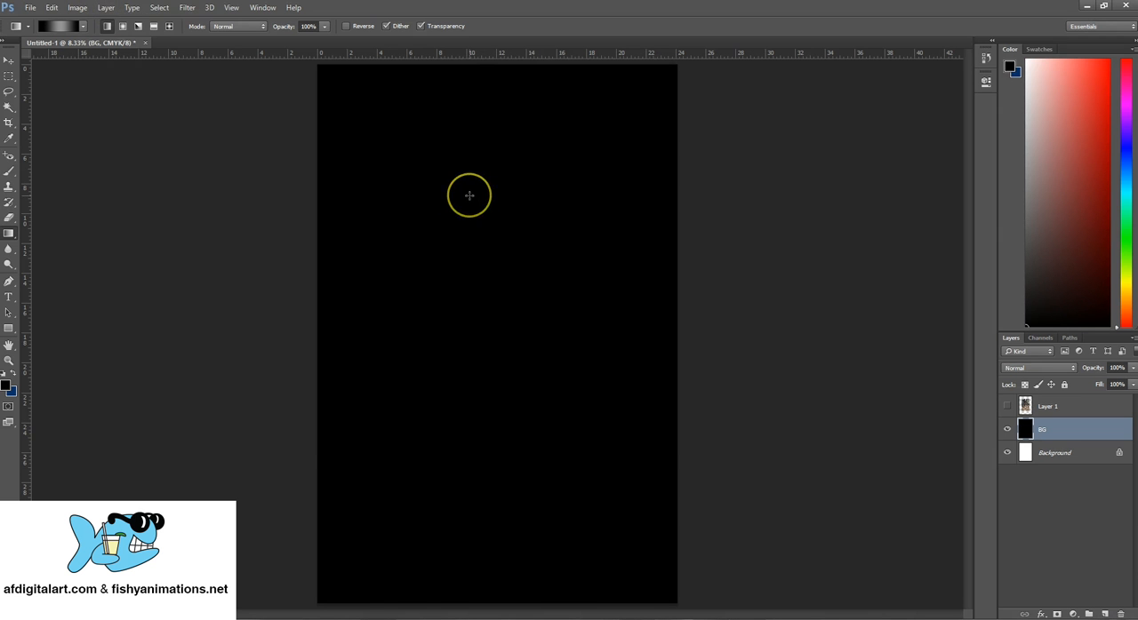
{"action": "key", "text": "ctrl+z"}
{"action": "left_click", "coordinate": [78, 8]}
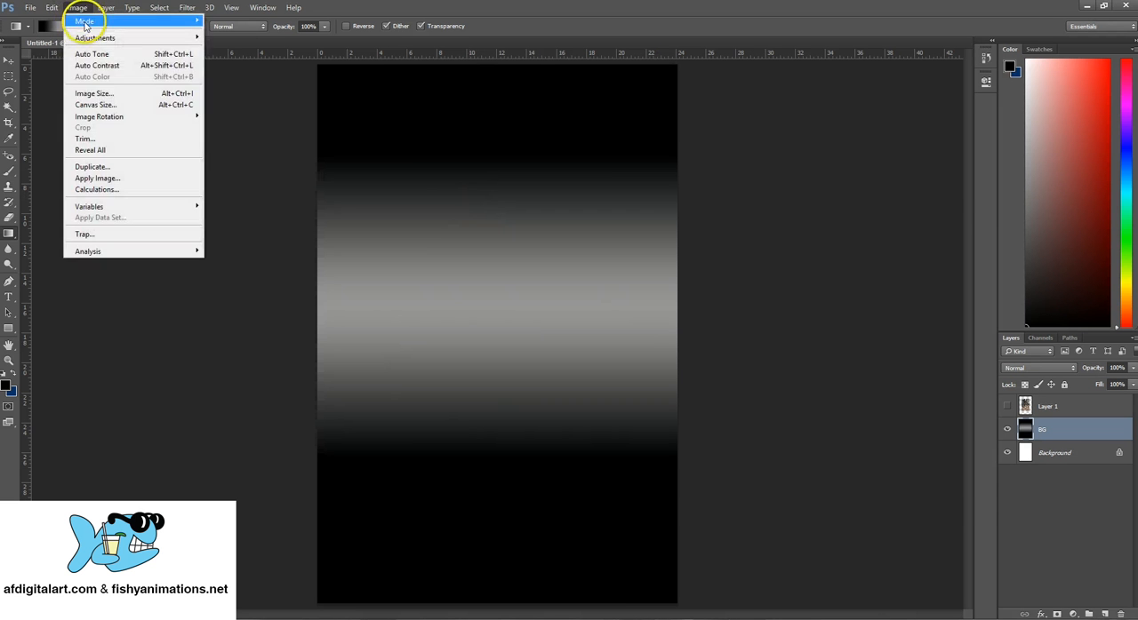
{"action": "mouse_move", "coordinate": [52, 8]}
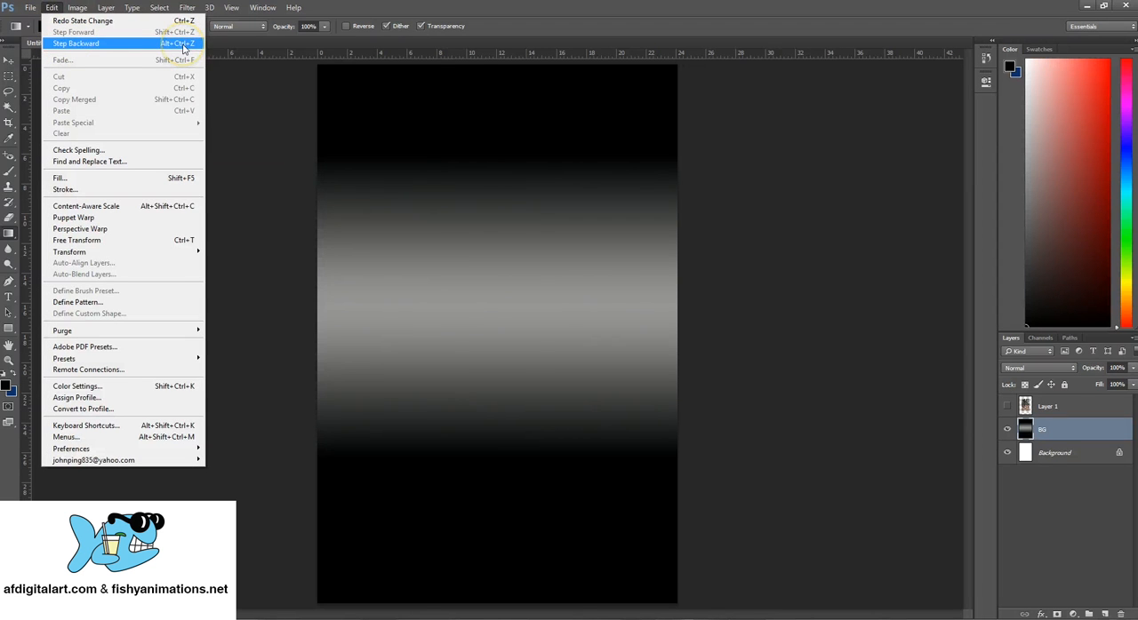
{"action": "left_click", "coordinate": [142, 42]}
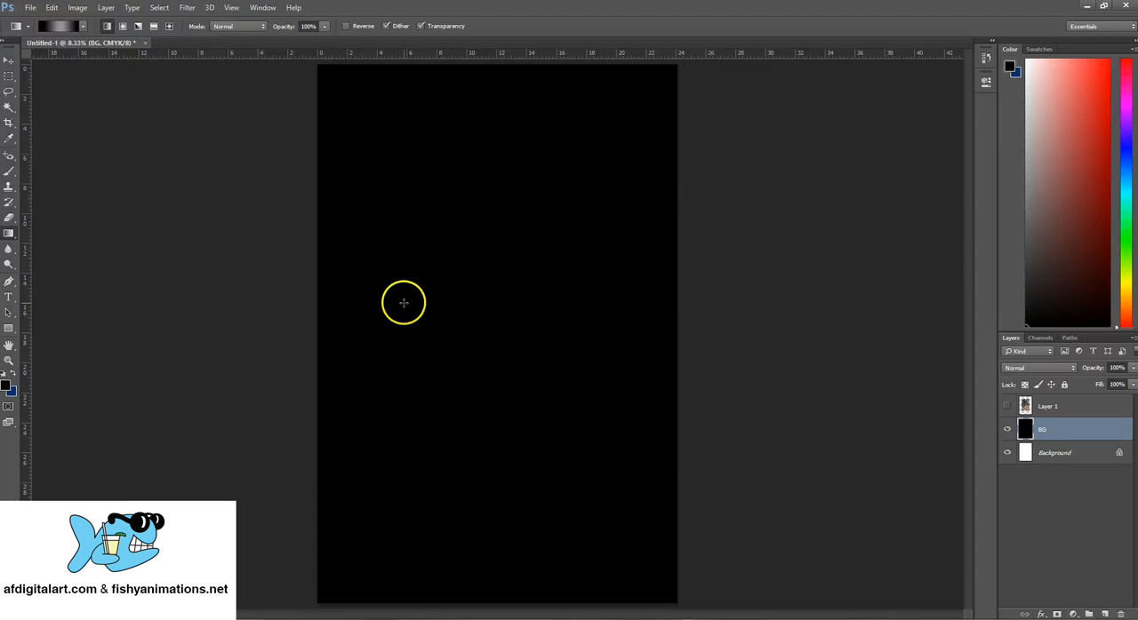
{"action": "left_click_drag", "start_coordinate": [379, 300], "coordinate": [612, 303]}
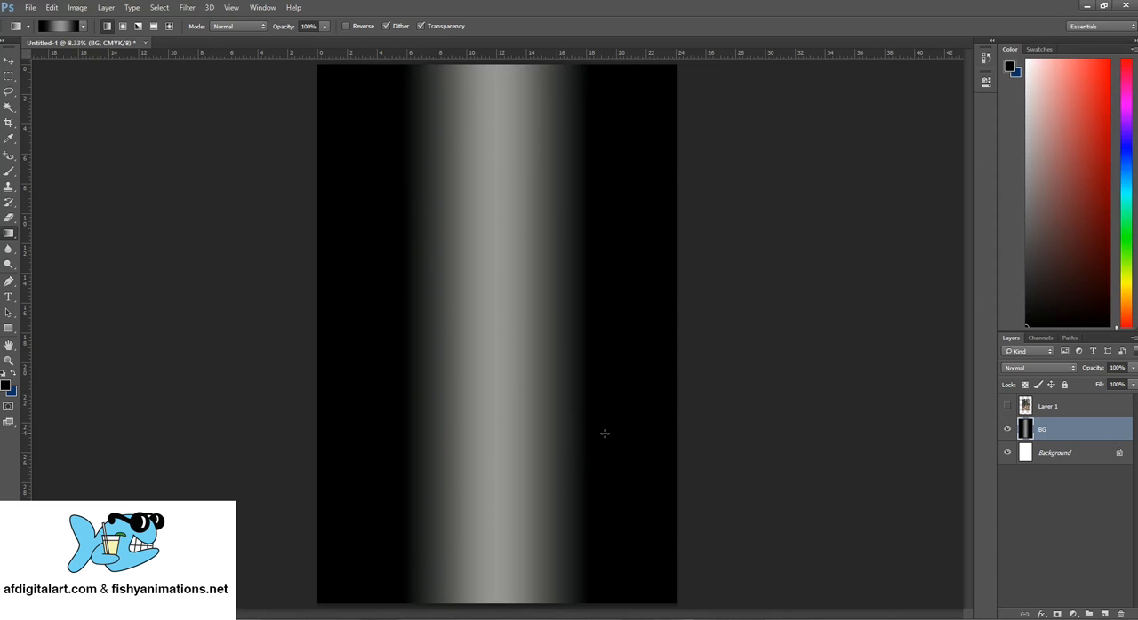
{"action": "key", "text": "ctrl+z"}
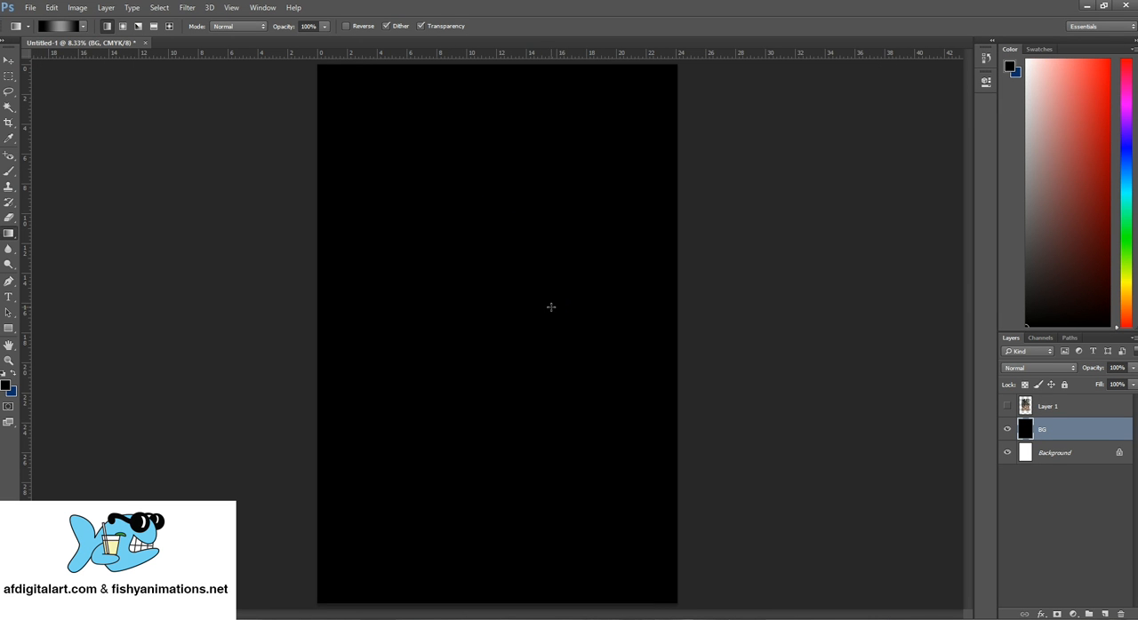
- Fill the BG layer with the black foreground color using the Paint Bucket tool
{"action": "right_click", "coordinate": [11, 234]}
{"action": "left_click", "coordinate": [71, 242]}
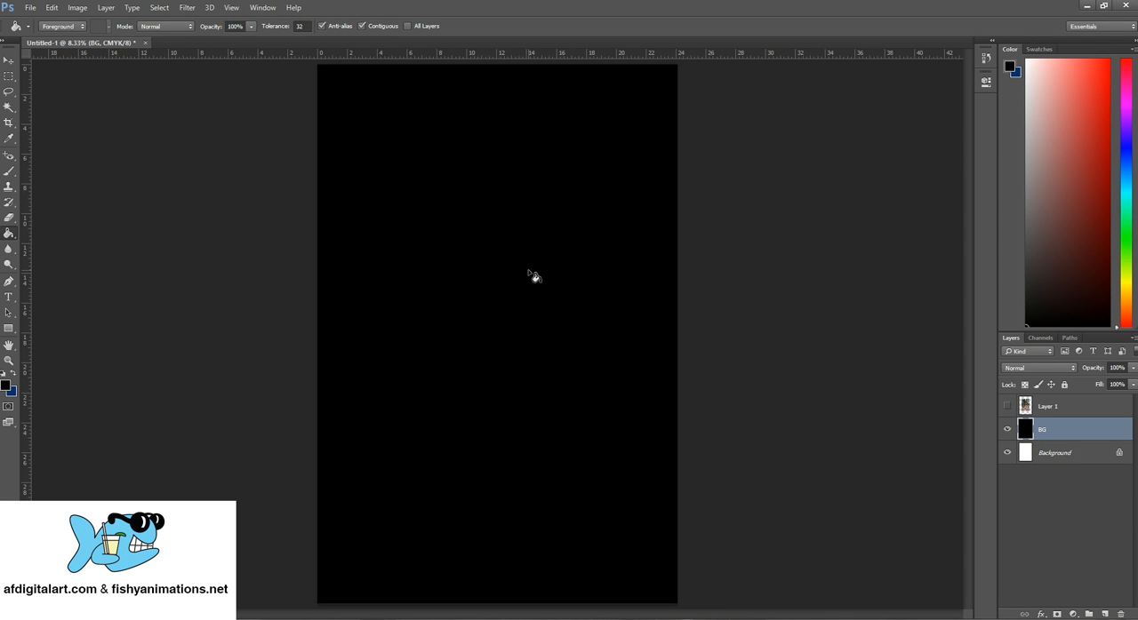
{"action": "left_click", "coordinate": [481, 407]}
- Make Layer 1 with the forest path photo visible and duplicate it under the default name Layer 1 copy
{"action": "left_click", "coordinate": [1038, 409]}
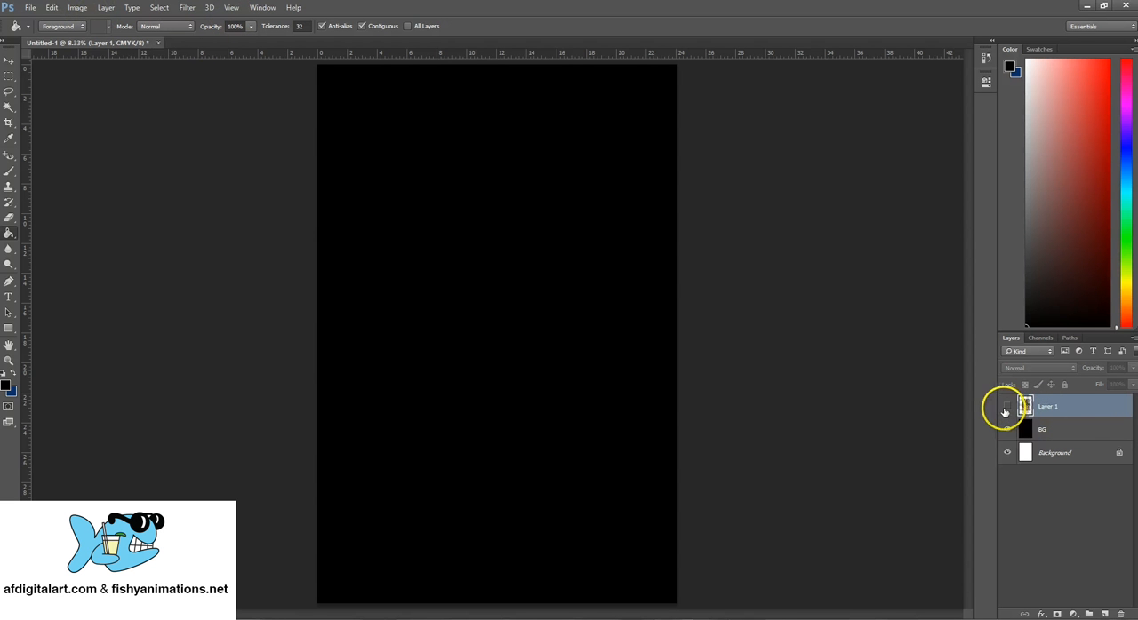
{"action": "left_click", "coordinate": [1007, 408]}
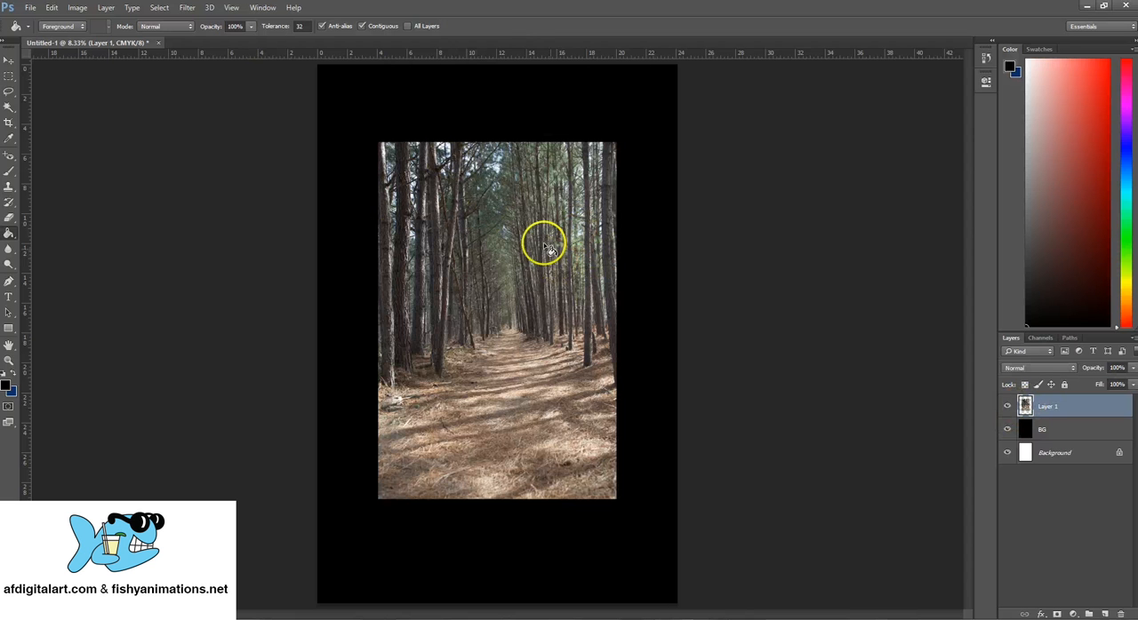
{"action": "left_click", "coordinate": [8, 60]}
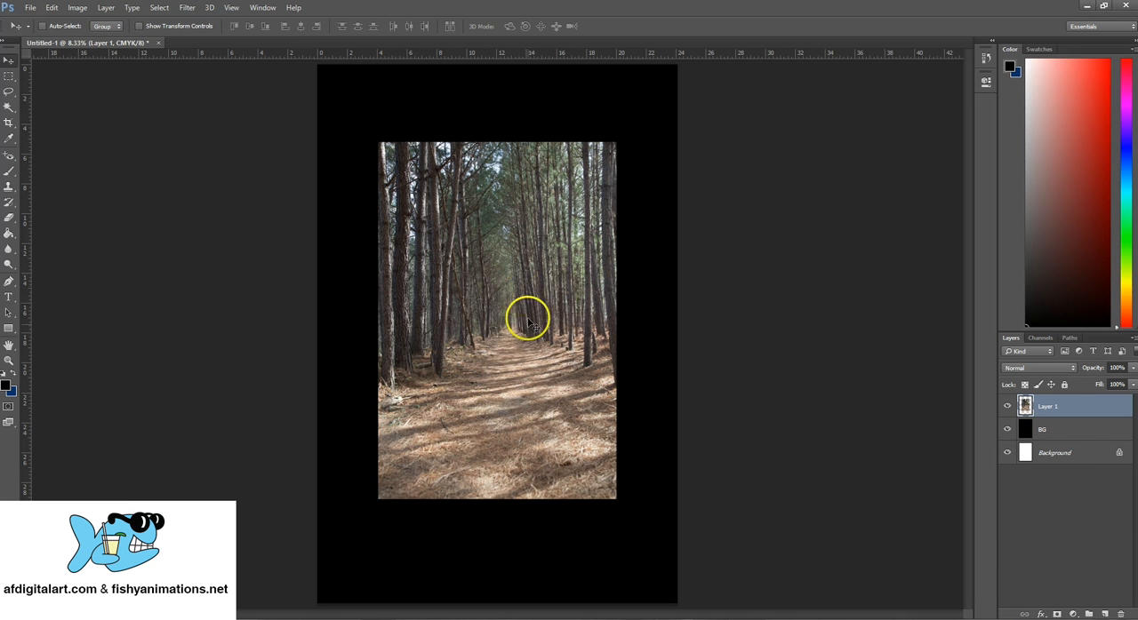
{"action": "right_click", "coordinate": [1069, 411]}
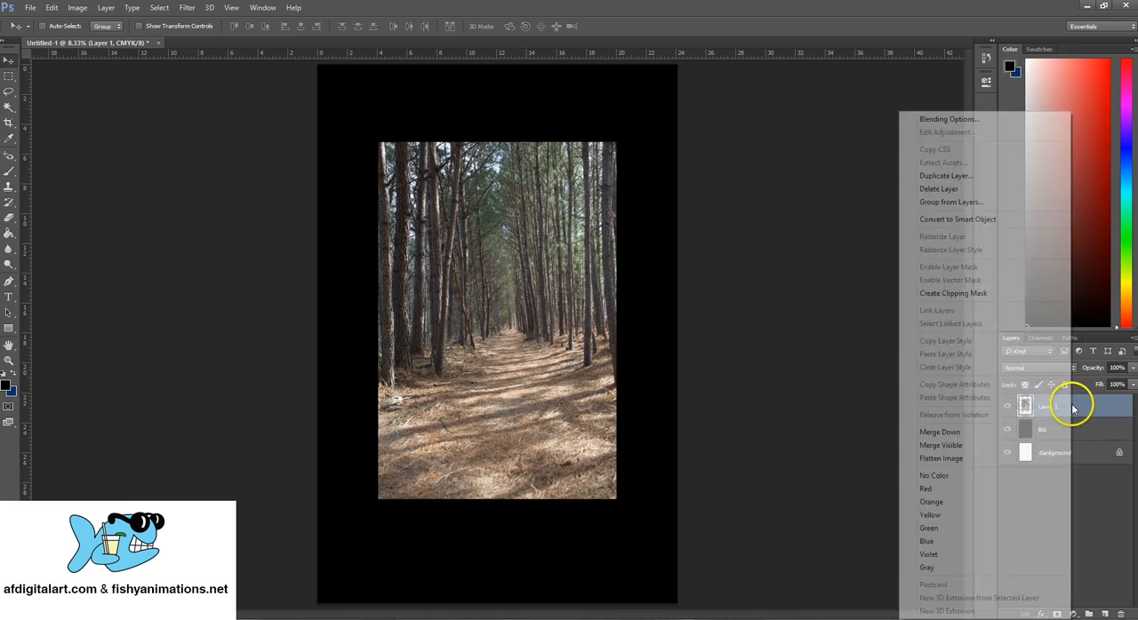
{"action": "left_click", "coordinate": [975, 178]}
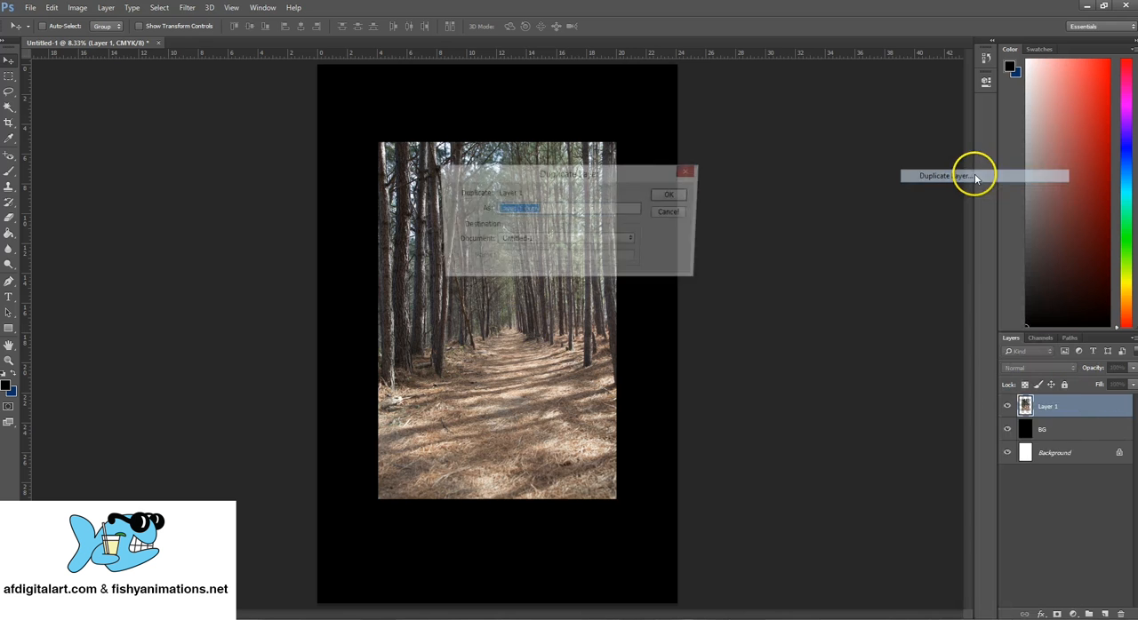
{"action": "left_click", "coordinate": [675, 197]}
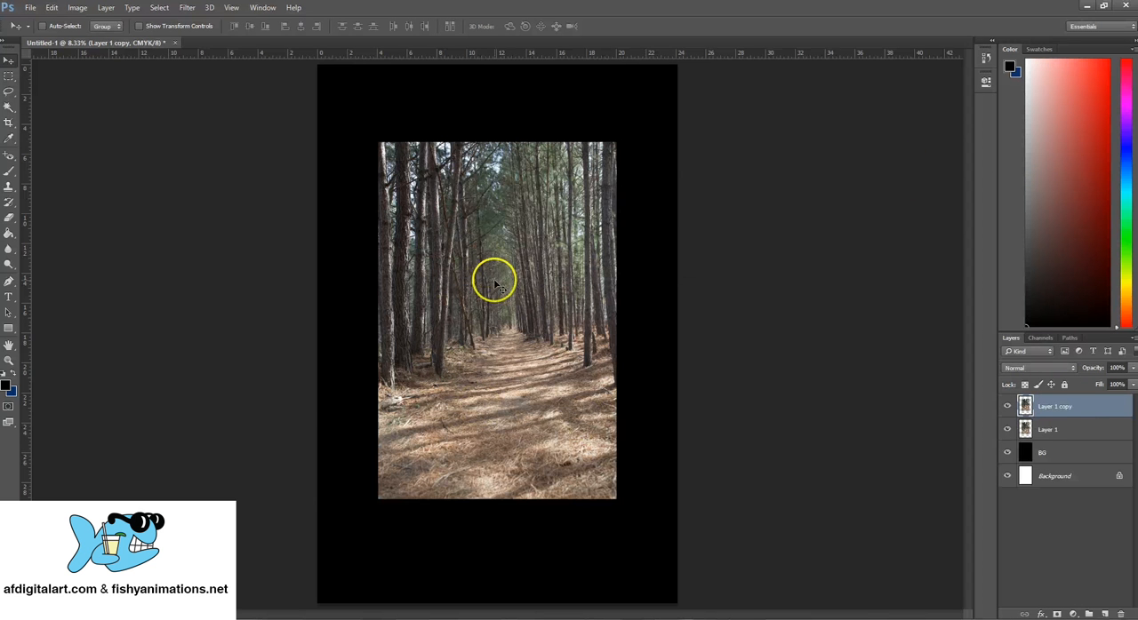
- Move the duplicated photo to the canvas's right edge and add another copy of it in the canvas's upper-left corner
{"action": "left_click_drag", "start_coordinate": [493, 275], "coordinate": [554, 281]}
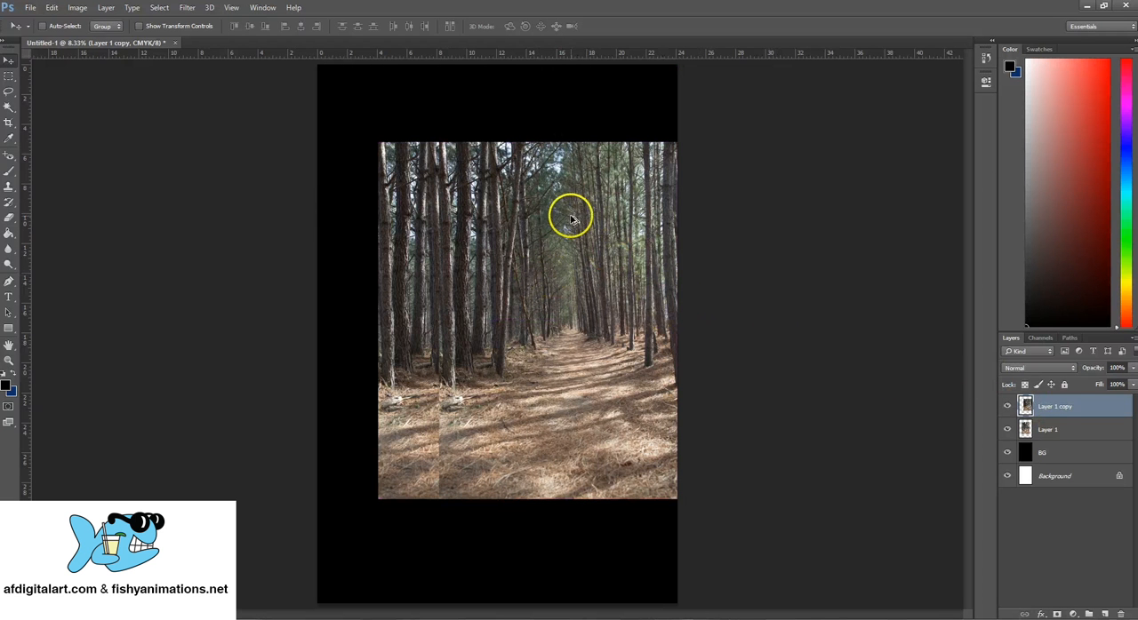
{"action": "left_click_drag", "start_coordinate": [567, 278], "coordinate": [455, 196]}
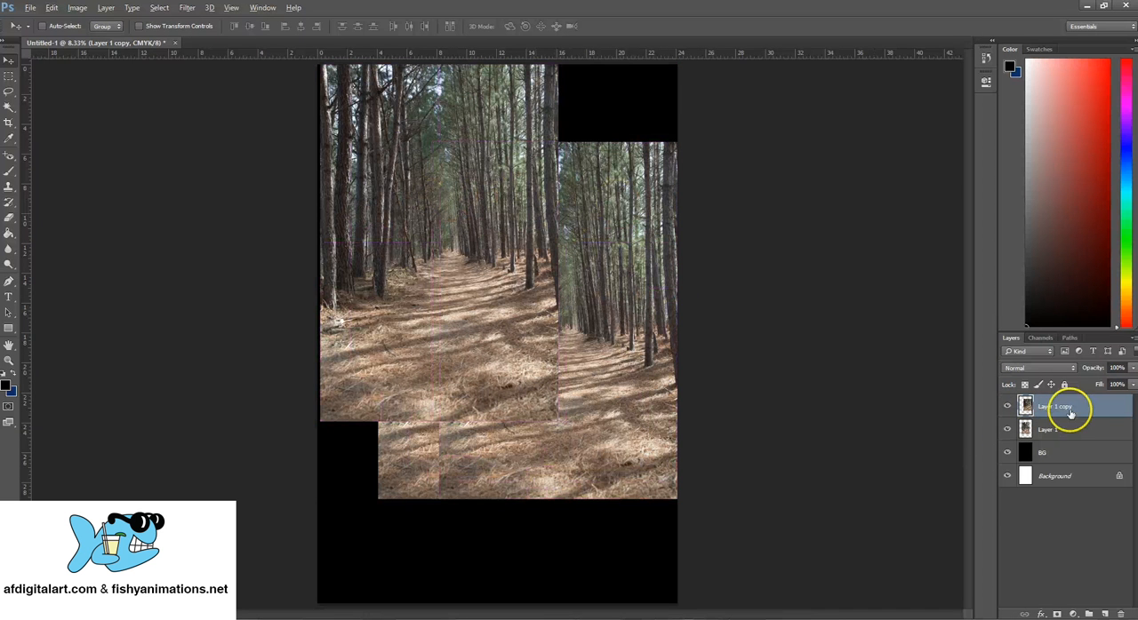
{"action": "key", "text": "ctrl+j"}
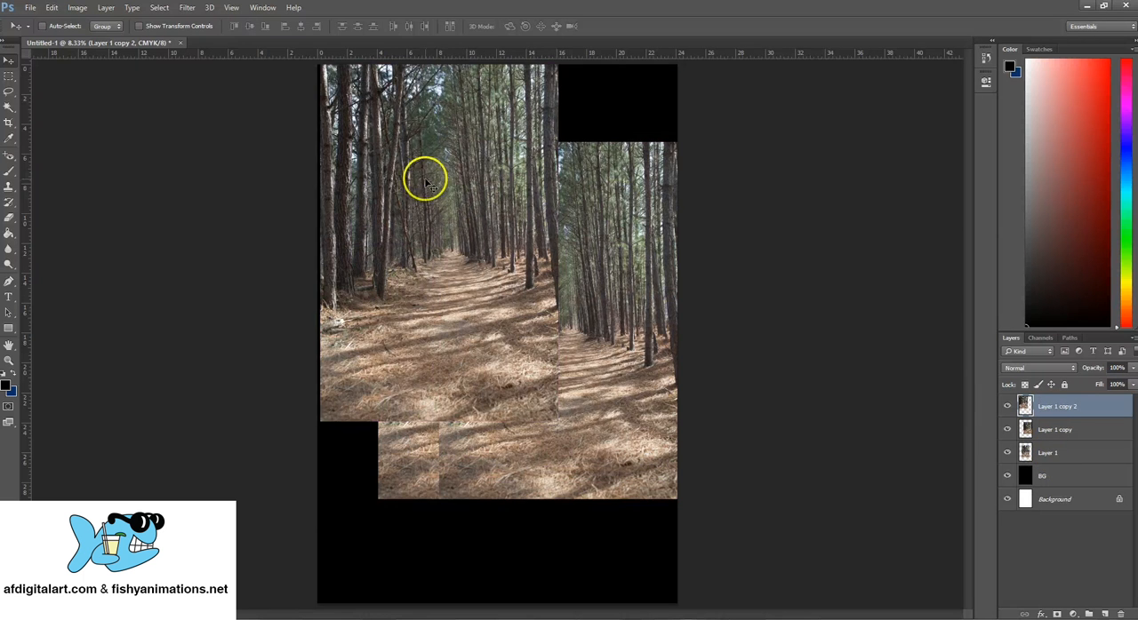
- Line up the three forest photo copies in one horizontal band, then shift all three together toward the canvas's left edge
{"action": "left_click_drag", "start_coordinate": [424, 178], "coordinate": [277, 256]}
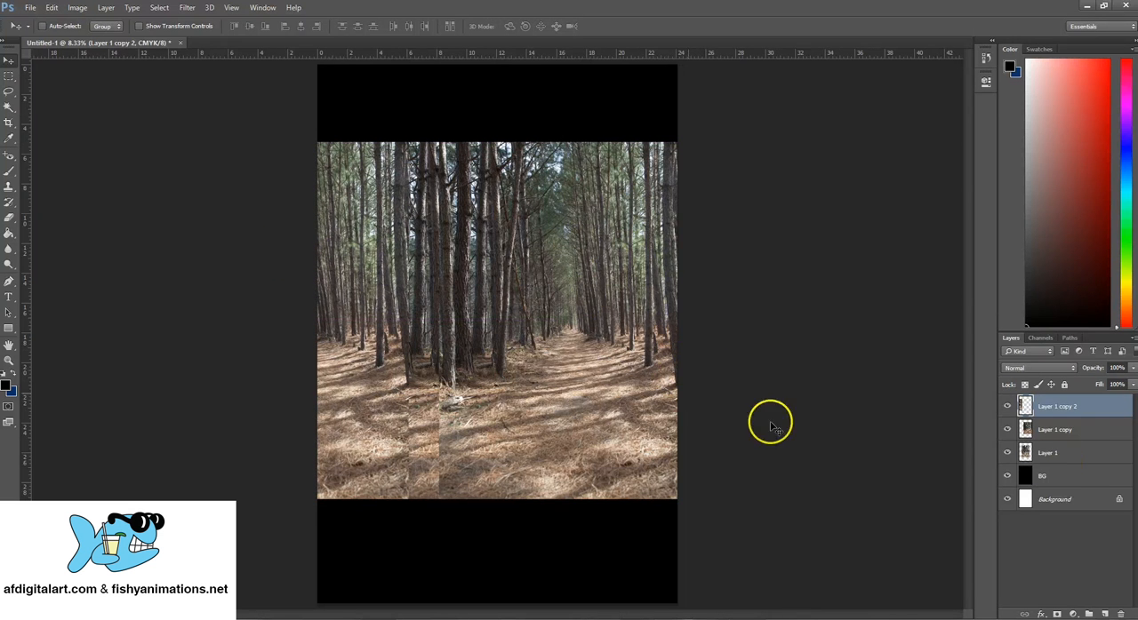
{"action": "left_click", "coordinate": [1050, 453]}
{"action": "left_click_drag", "start_coordinate": [636, 322], "coordinate": [563, 328]}
{"action": "left_click", "coordinate": [1056, 415]}
{"action": "left_click_drag", "start_coordinate": [348, 320], "coordinate": [333, 356]}
{"action": "mouse_move", "coordinate": [394, 275]}
{"action": "left_mouse_down"}
{"action": "mouse_move", "coordinate": [414, 277]}
{"action": "mouse_move", "coordinate": [388, 275]}
{"action": "left_mouse_up"}
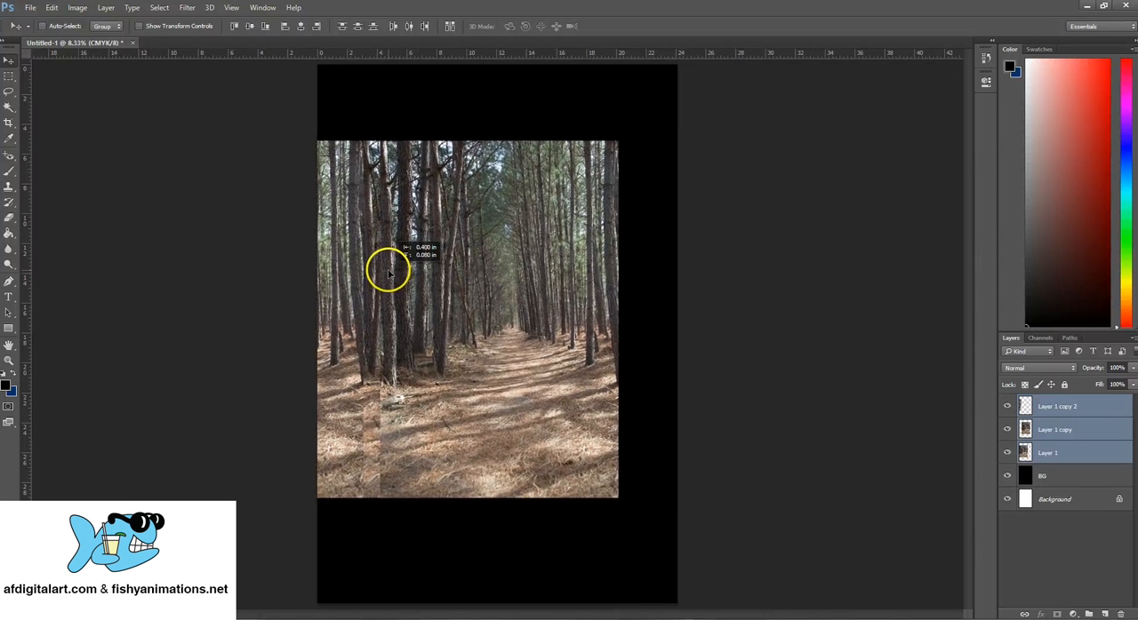
- Center Layer 1 copy on the canvas, with Layer 1 against the right edge and Layer 1 copy 2 shifted along the band
{"action": "left_click", "coordinate": [1079, 431]}
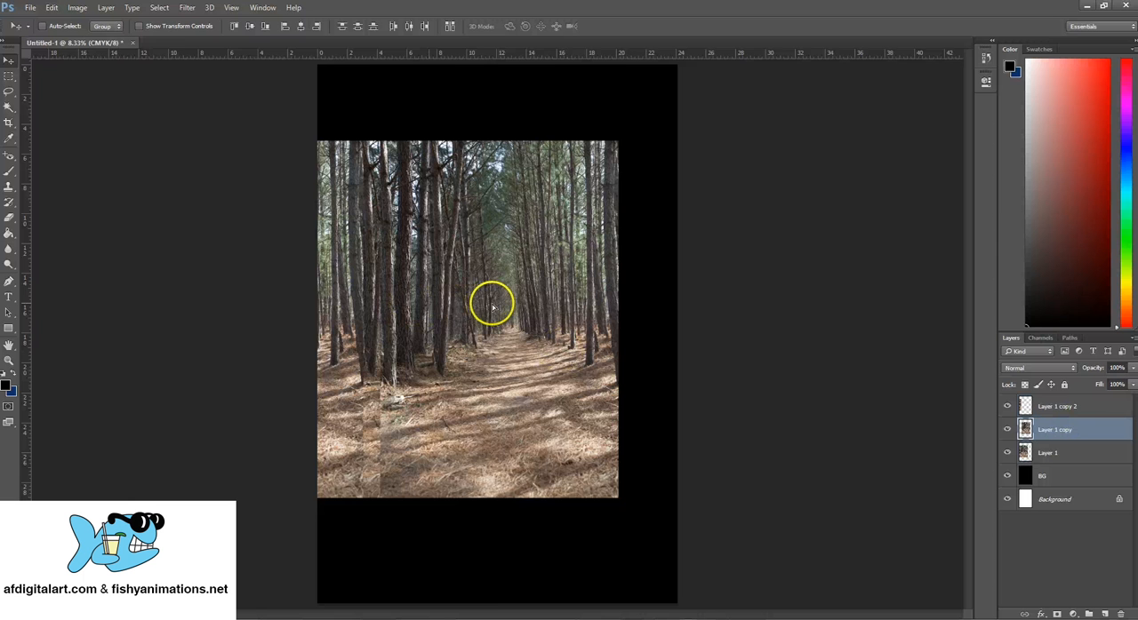
{"action": "left_click_drag", "start_coordinate": [493, 308], "coordinate": [520, 294]}
{"action": "left_click", "coordinate": [1085, 451]}
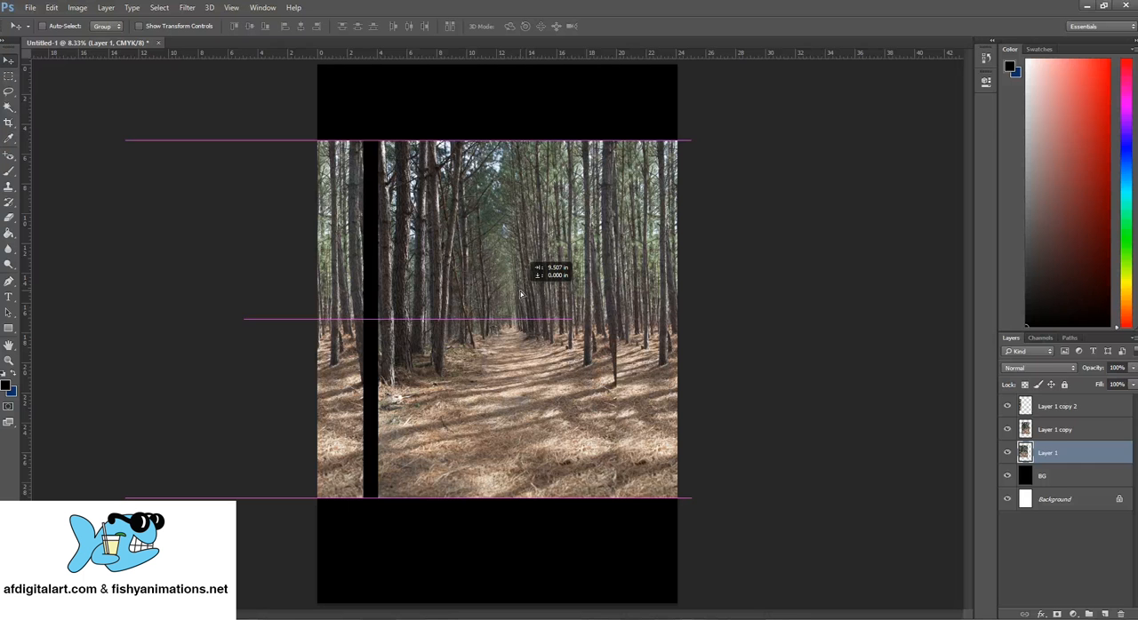
{"action": "left_click_drag", "start_coordinate": [521, 294], "coordinate": [520, 294]}
{"action": "left_click", "coordinate": [1069, 409]}
{"action": "left_click_drag", "start_coordinate": [399, 295], "coordinate": [578, 303]}
- Toggle the visibility of Layer 1 and Layer 1 copy 2 to identify which part of the band each photo covers
{"action": "left_click", "coordinate": [1007, 406]}
{"action": "left_click", "coordinate": [1036, 453]}
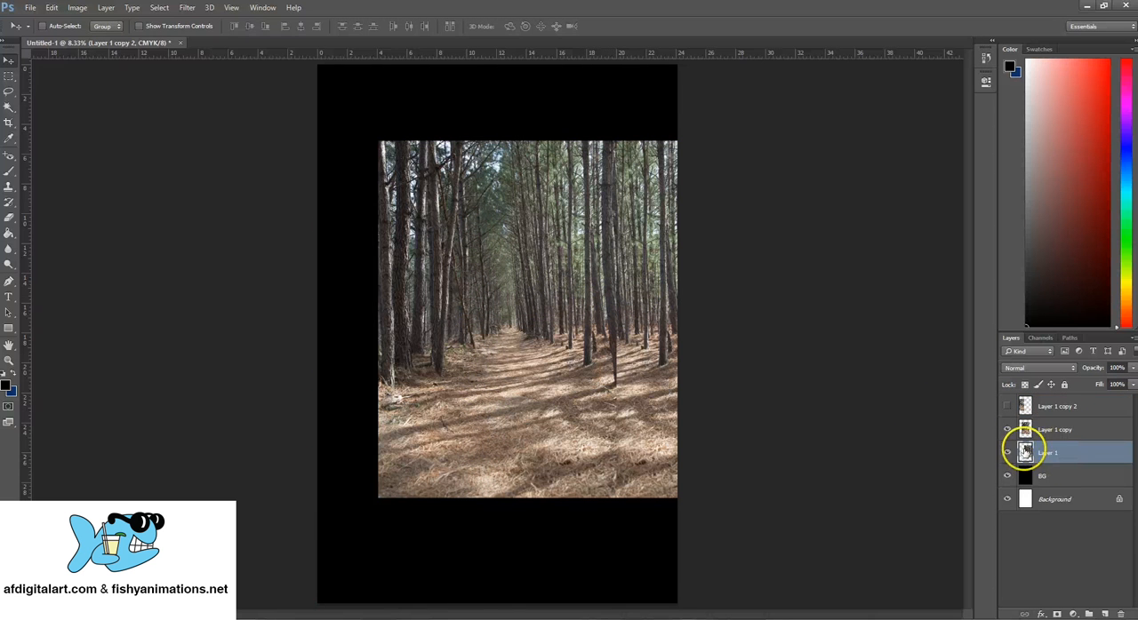
{"action": "left_click", "coordinate": [1006, 453]}
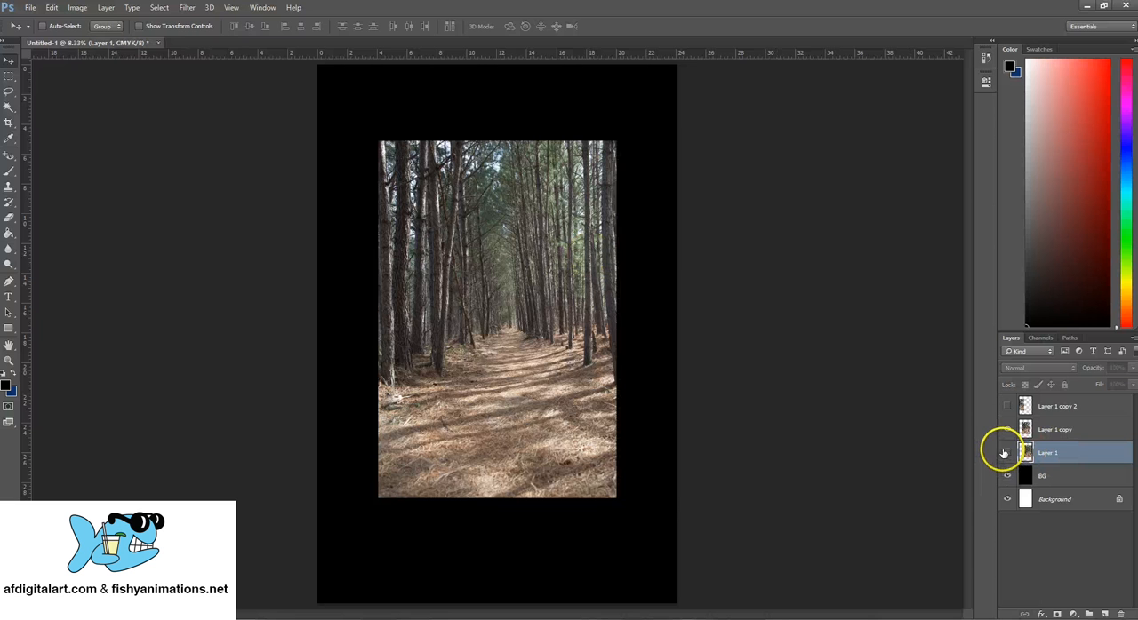
{"action": "left_click", "coordinate": [1007, 453]}
{"action": "left_click", "coordinate": [1056, 430]}
{"action": "left_click", "coordinate": [1027, 406]}
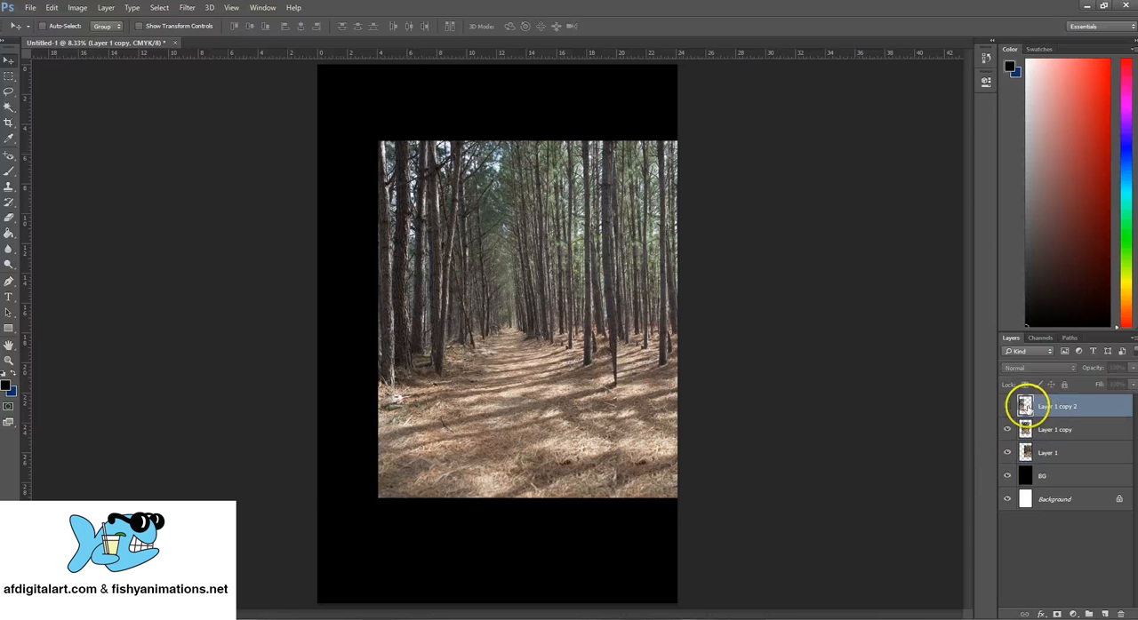
{"action": "left_click", "coordinate": [1007, 406]}
{"action": "left_click", "coordinate": [1008, 406]}
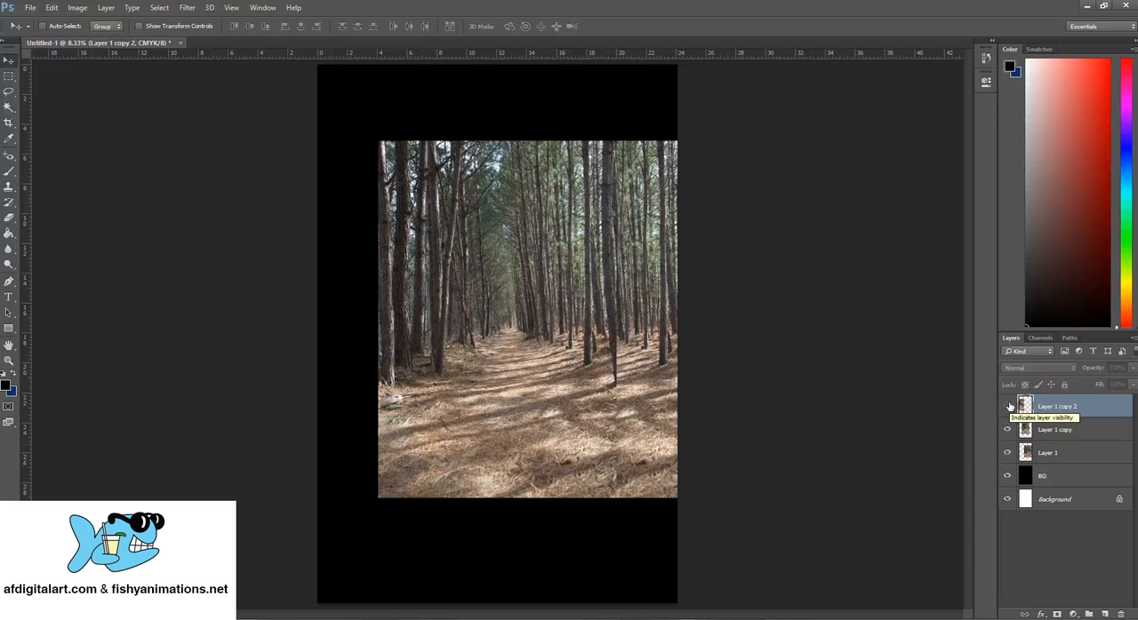
{"action": "left_click", "coordinate": [1009, 406]}
- Place Layer 1 copy 2 beneath Layer 1 in the stack and position it to fill the band's left side
{"action": "left_click_drag", "start_coordinate": [376, 341], "coordinate": [463, 338]}
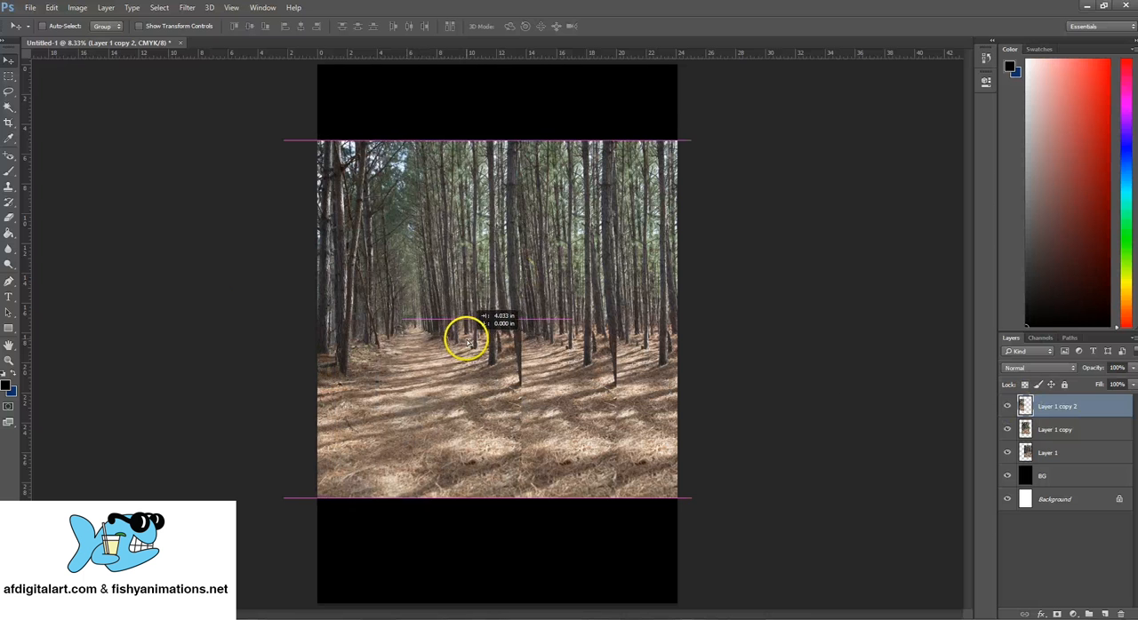
{"action": "left_click_drag", "start_coordinate": [1041, 406], "coordinate": [1069, 462]}
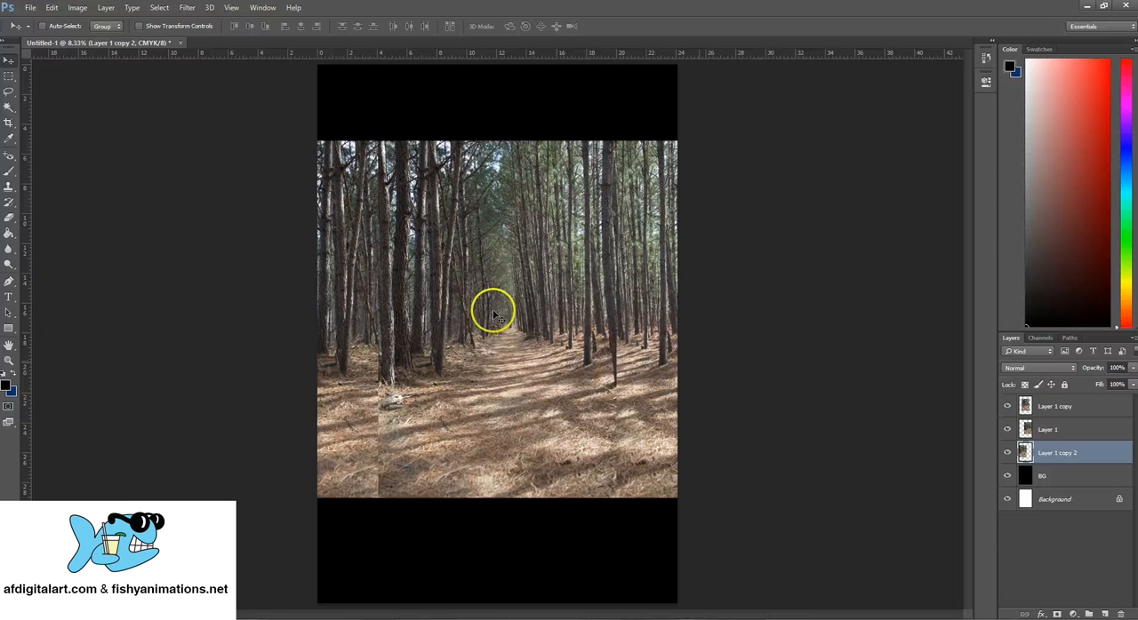
{"action": "left_click_drag", "start_coordinate": [347, 308], "coordinate": [374, 318]}
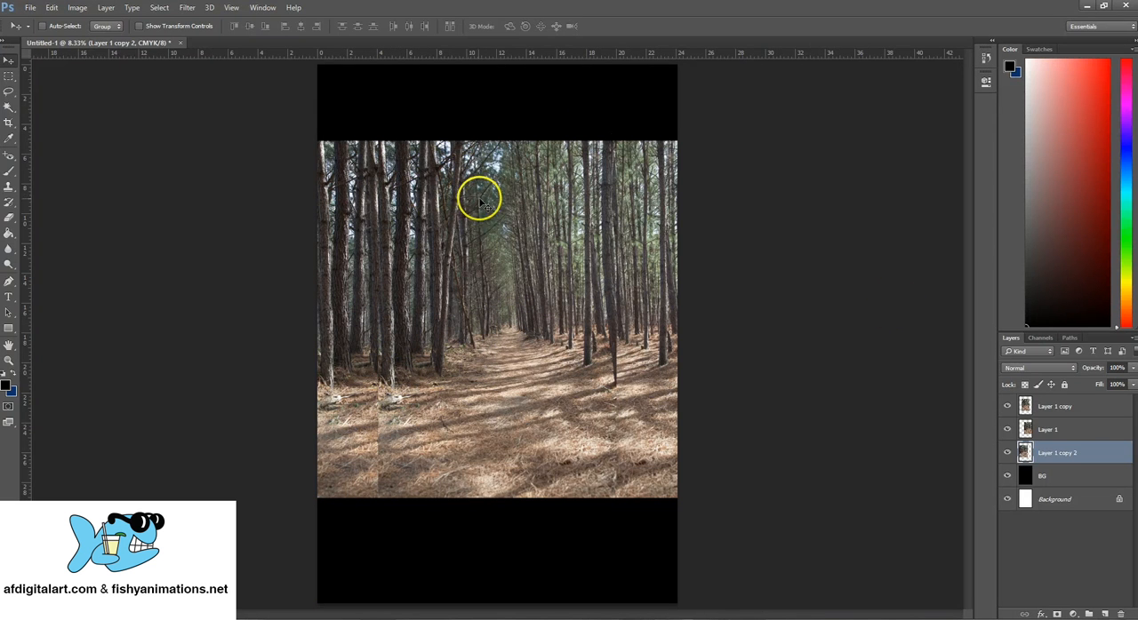
- Merge Layer 1 copy, Layer 1 and Layer 1 copy 2 into a single photo layer
{"action": "left_click", "coordinate": [1058, 430]}
{"action": "left_click", "coordinate": [1066, 454]}
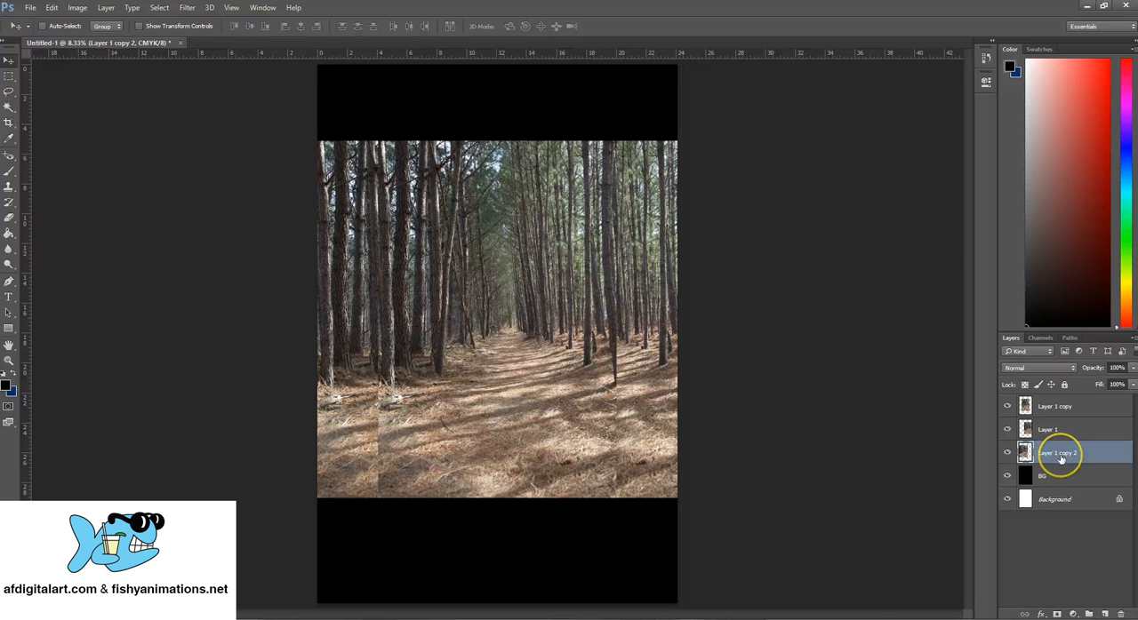
{"action": "left_click", "coordinate": [1080, 407], "text": "shift"}
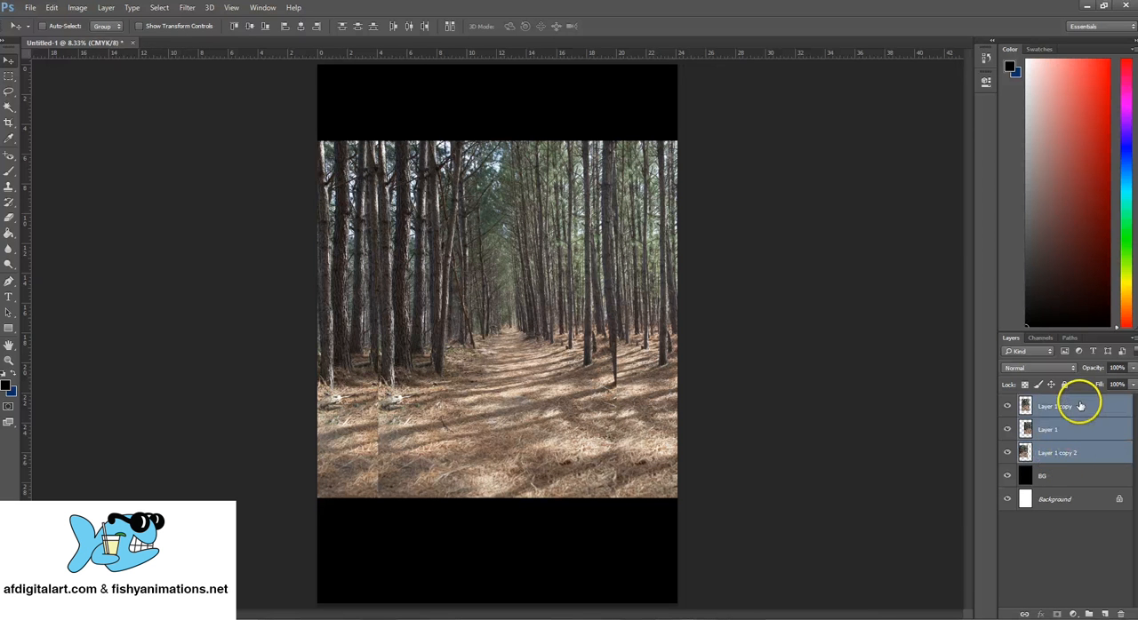
{"action": "left_click", "coordinate": [1133, 339]}
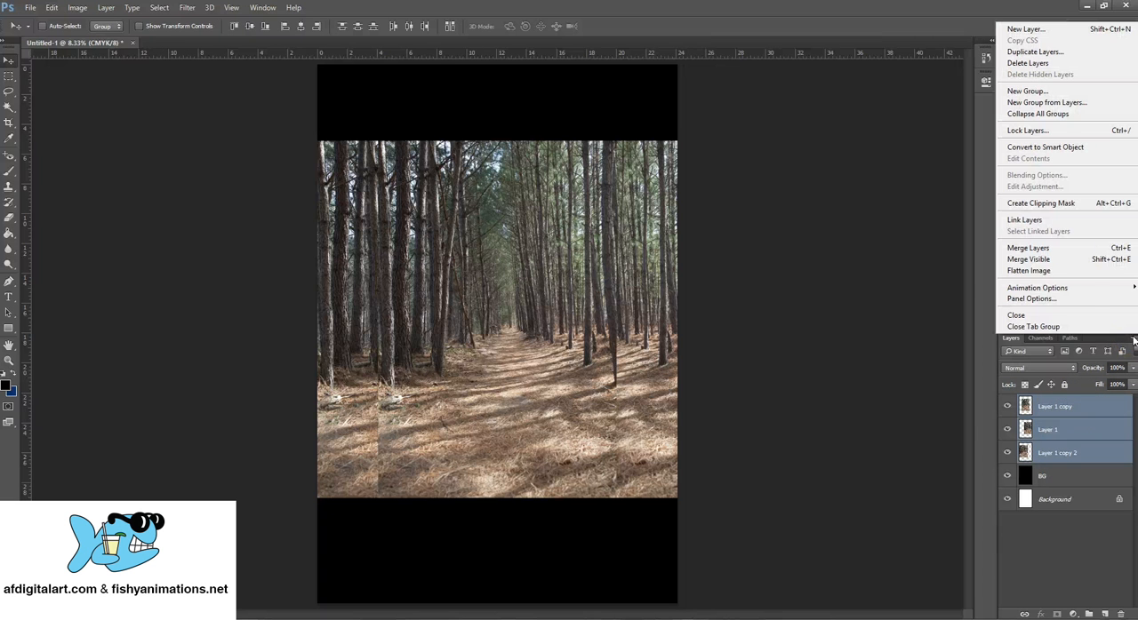
{"action": "left_click", "coordinate": [1122, 253]}
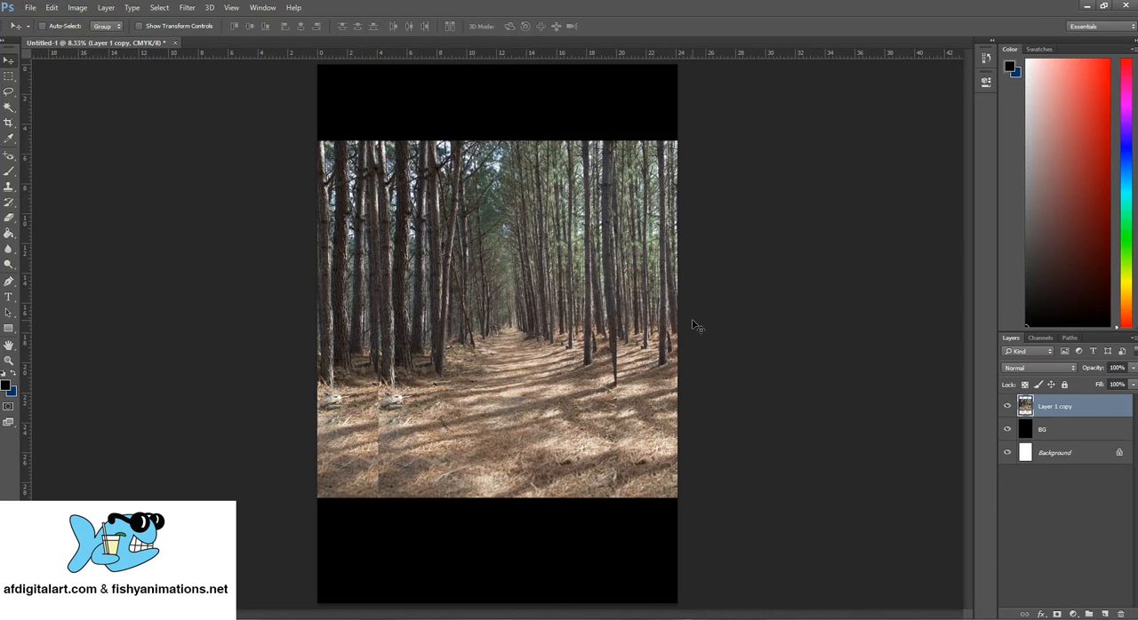
- Choose the Clone Stamp tool and set its soft brush to 1512 px with 0% hardness
{"action": "left_click", "coordinate": [11, 189]}
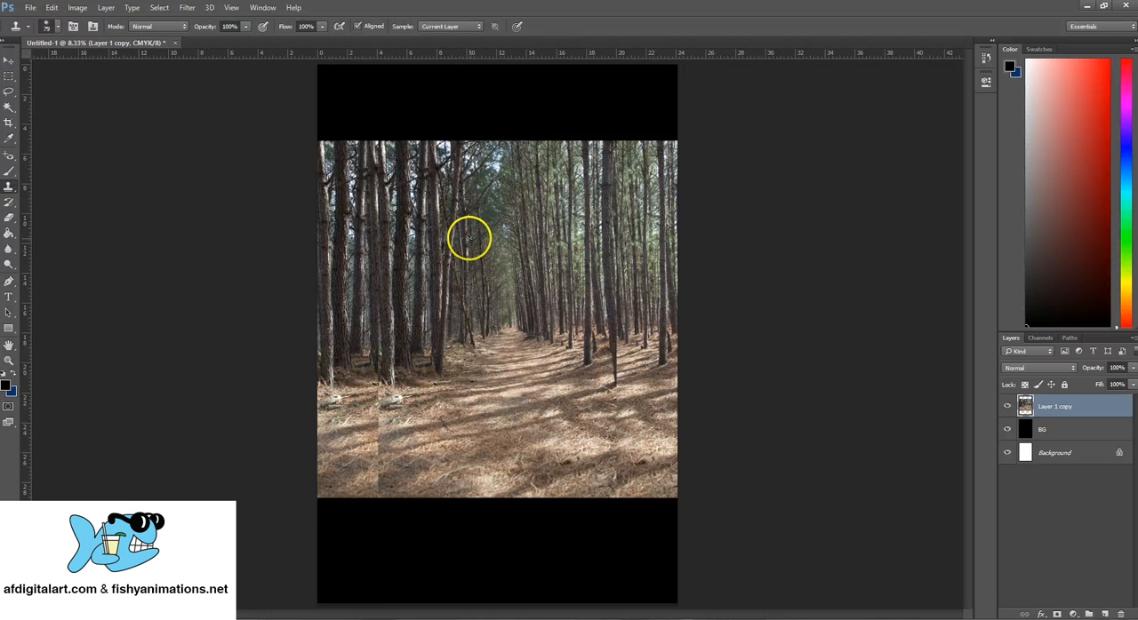
{"action": "left_click", "coordinate": [59, 30]}
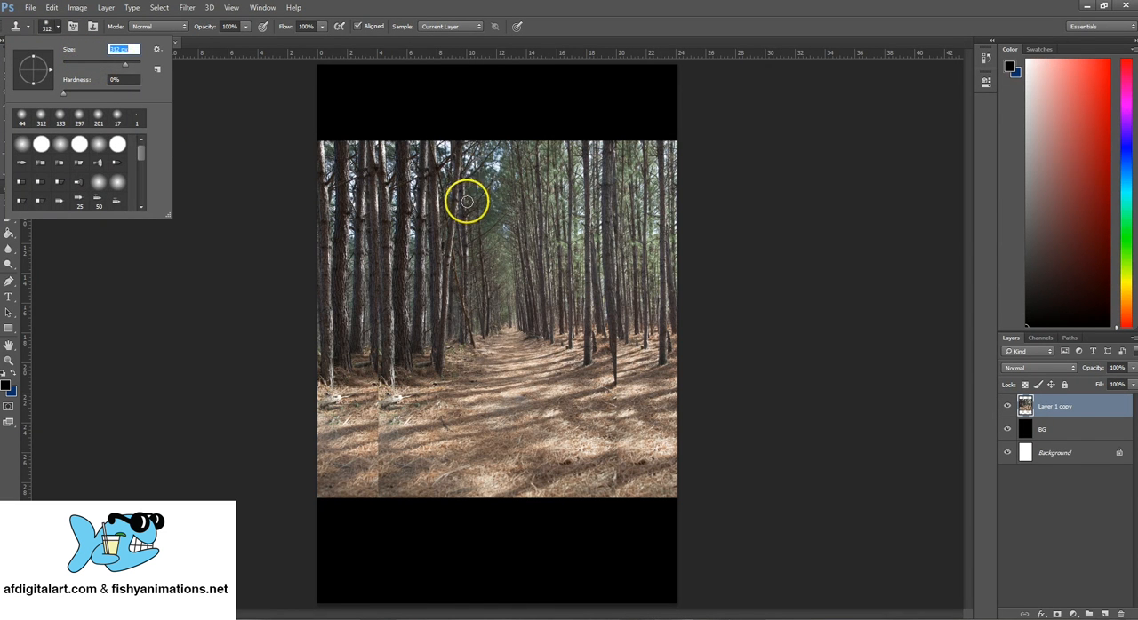
{"action": "left_click_drag", "start_coordinate": [128, 68], "coordinate": [136, 69]}
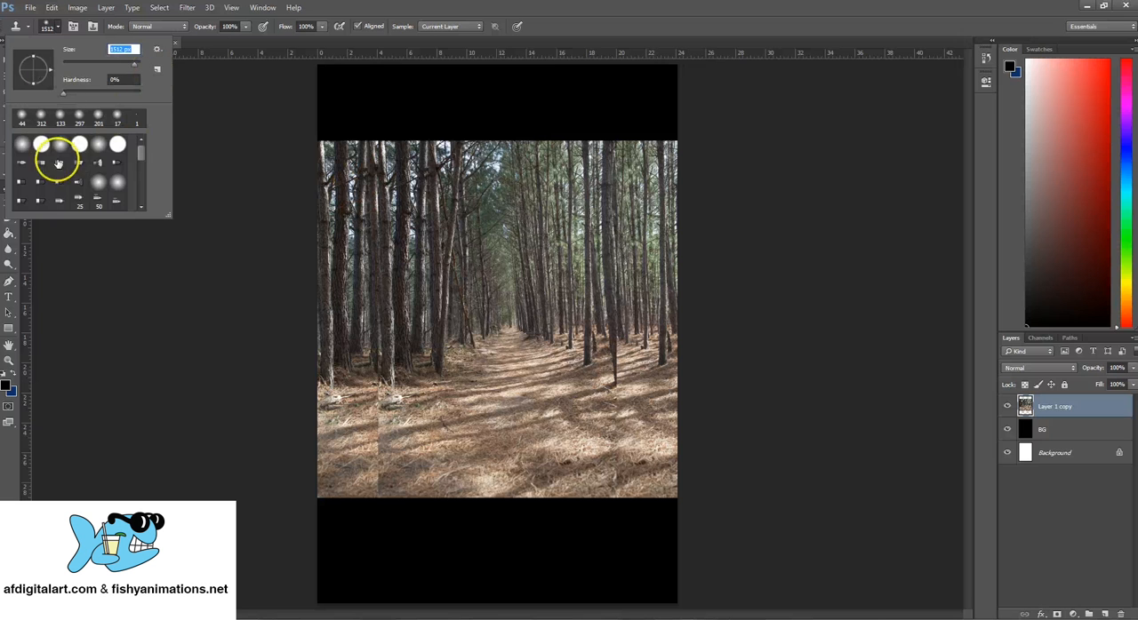
{"action": "mouse_move", "coordinate": [139, 157]}
{"action": "left_mouse_down"}
{"action": "mouse_move", "coordinate": [139, 190]}
{"action": "mouse_move", "coordinate": [142, 160]}
{"action": "left_mouse_up"}
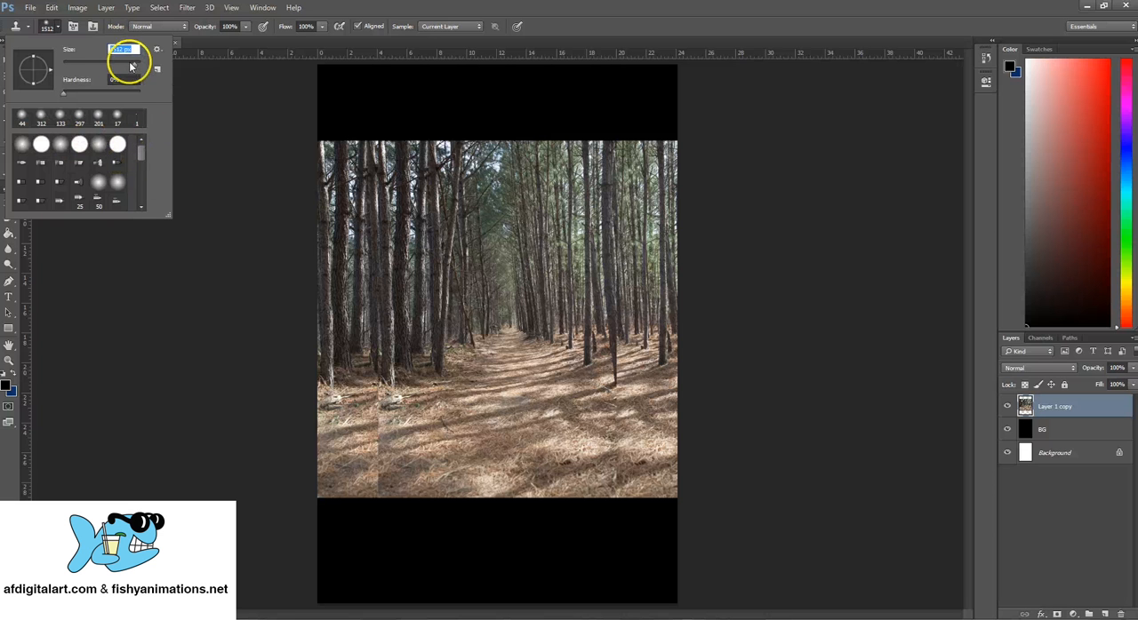
{"action": "left_click_drag", "start_coordinate": [135, 69], "coordinate": [135, 69]}
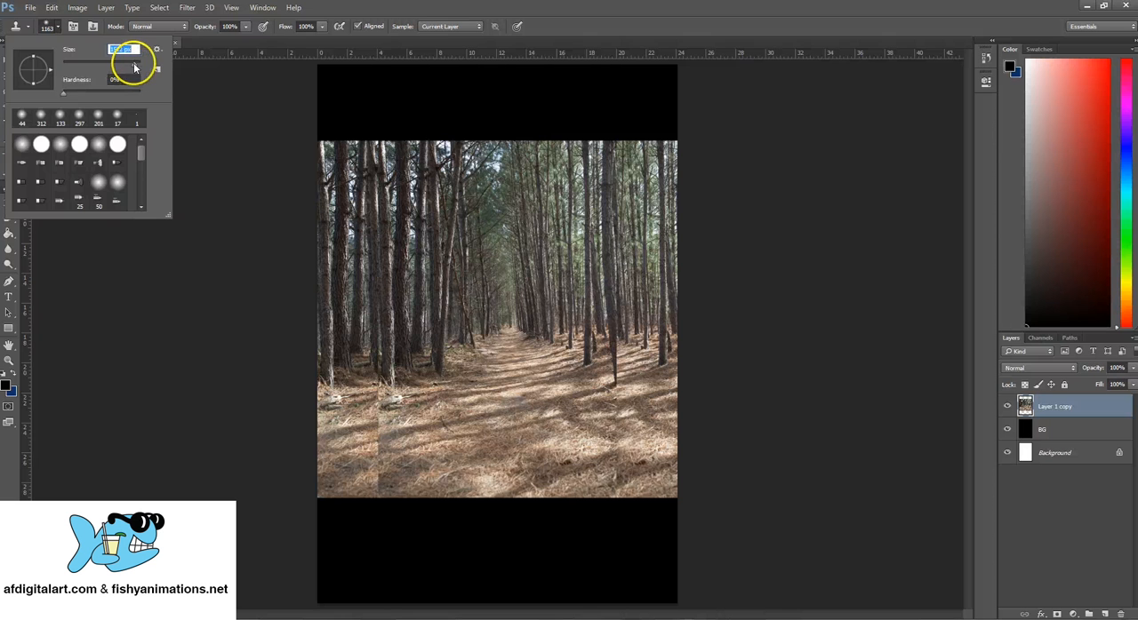
{"action": "key", "text": "Escape"}
{"action": "left_click", "coordinate": [534, 325]}
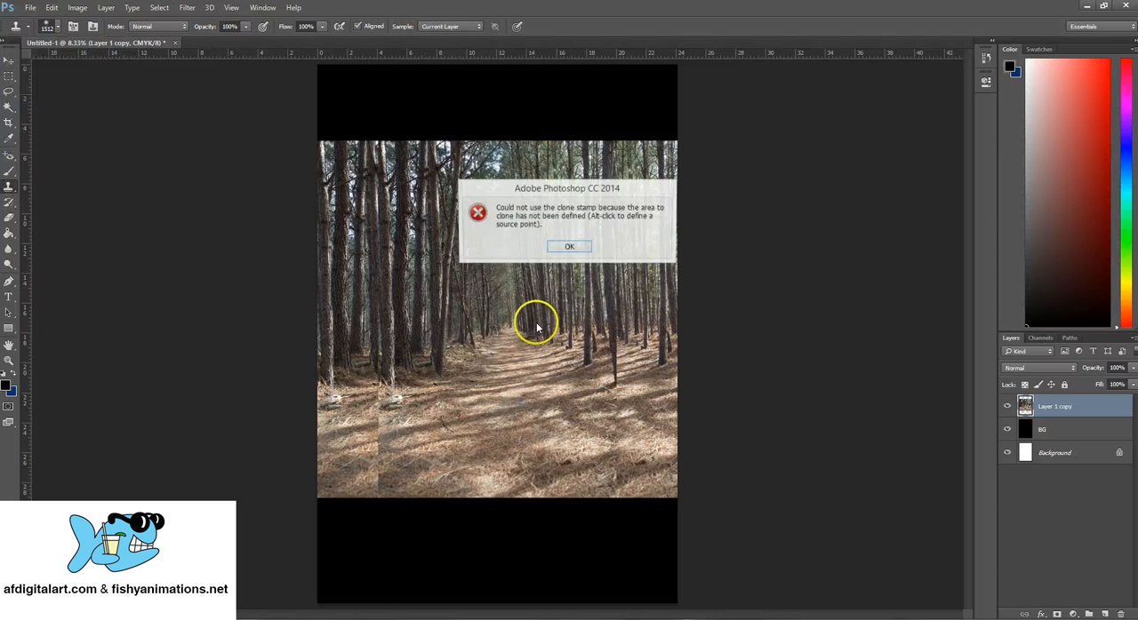
{"action": "left_click", "coordinate": [591, 248]}
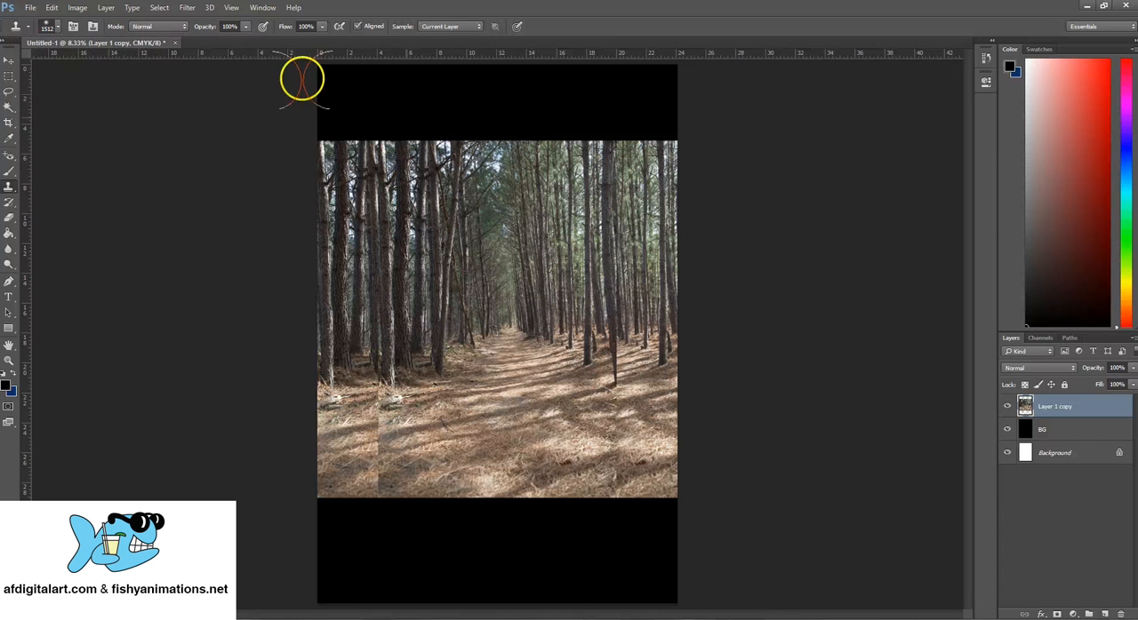
{"action": "left_click", "coordinate": [56, 30]}
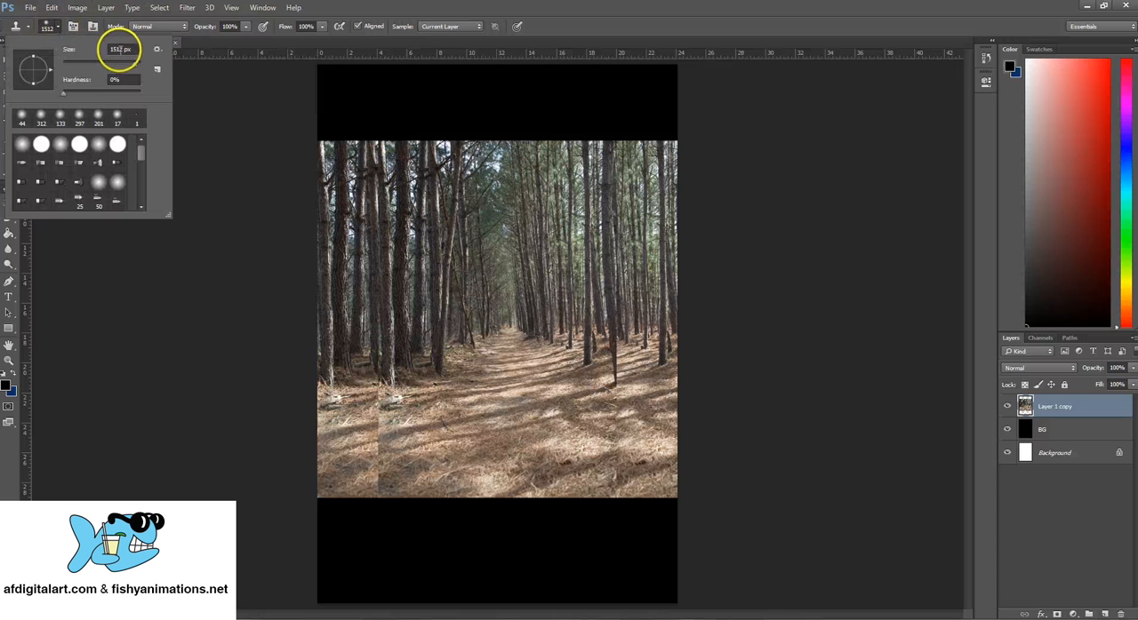
{"action": "left_click", "coordinate": [59, 32]}
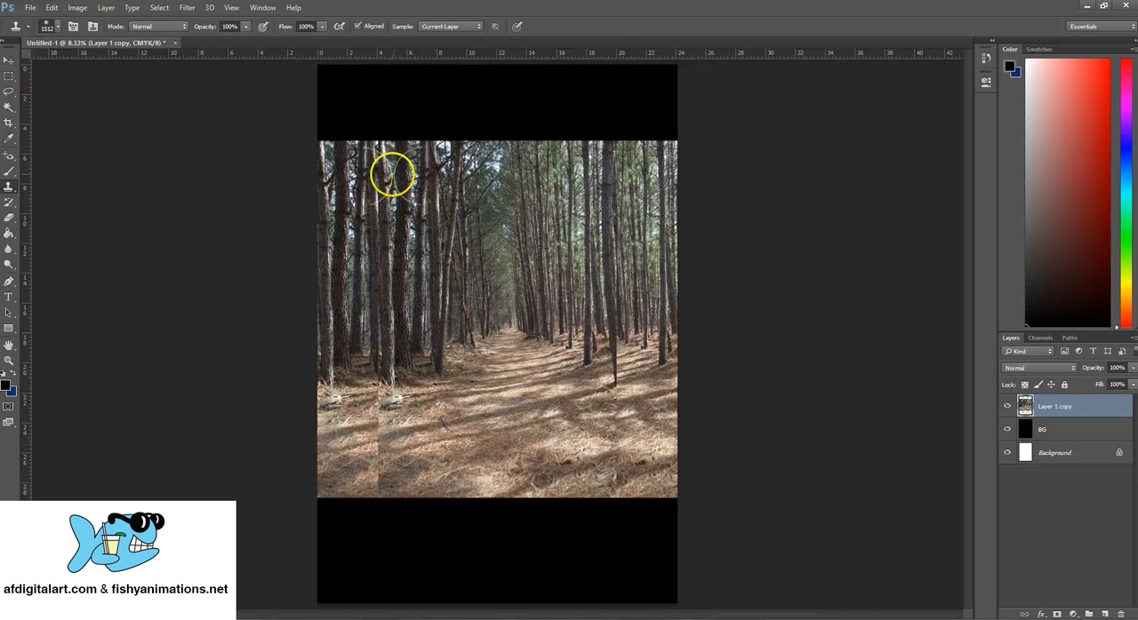
- Clone nearby trees and ground over the left vertical seam of the merged photo to blend it away
{"action": "left_click", "coordinate": [366, 388]}
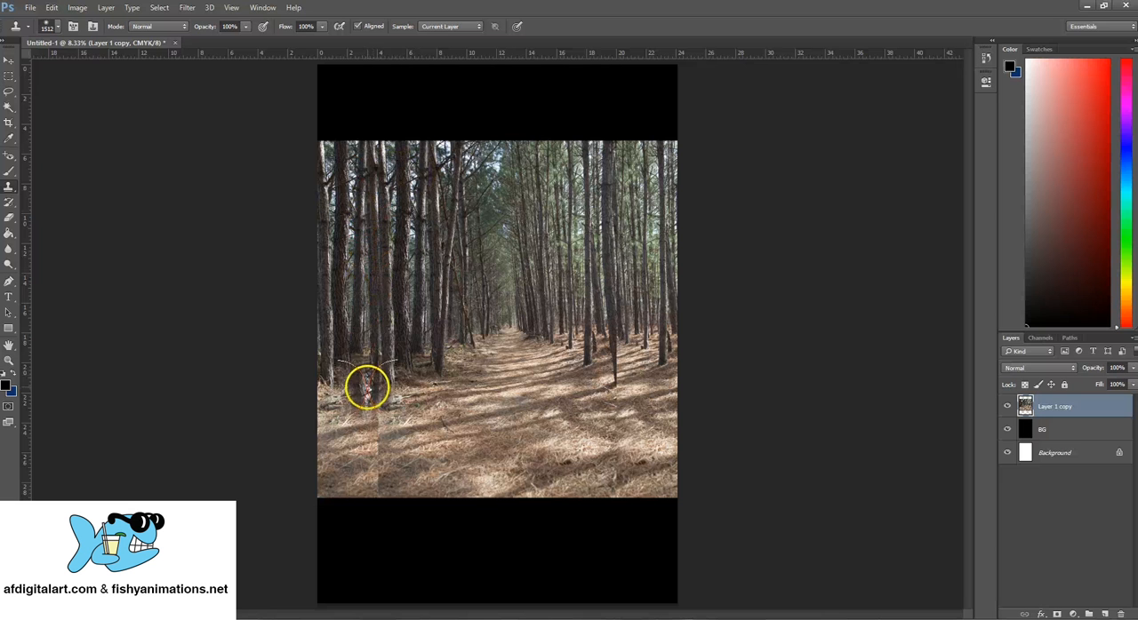
{"action": "left_click_drag", "start_coordinate": [366, 388], "coordinate": [372, 156]}
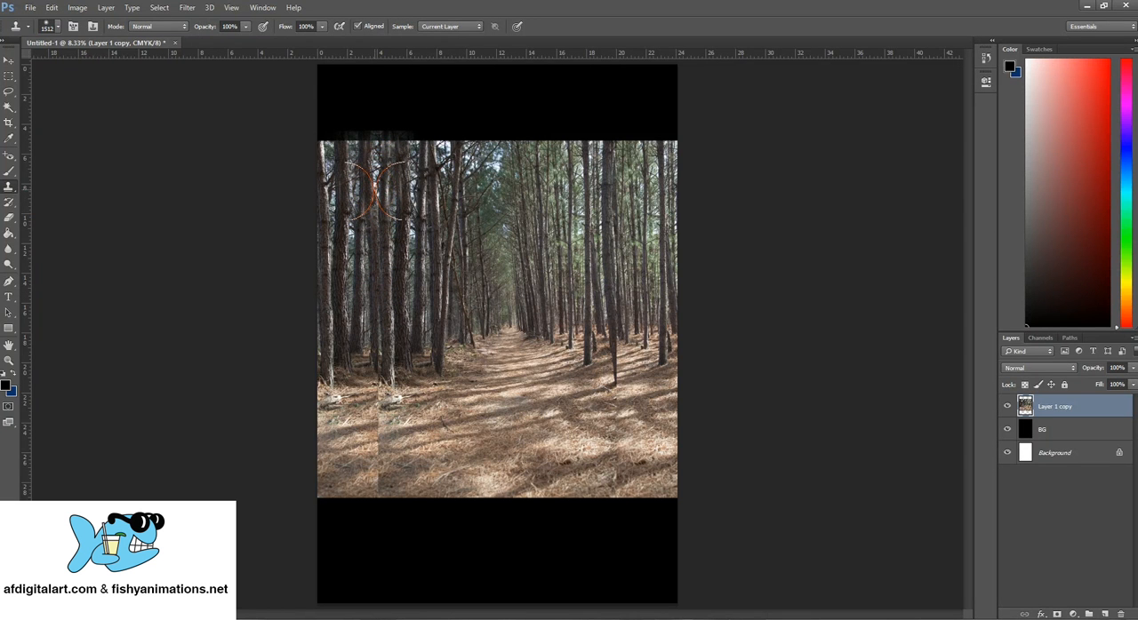
{"action": "left_click", "coordinate": [373, 247]}
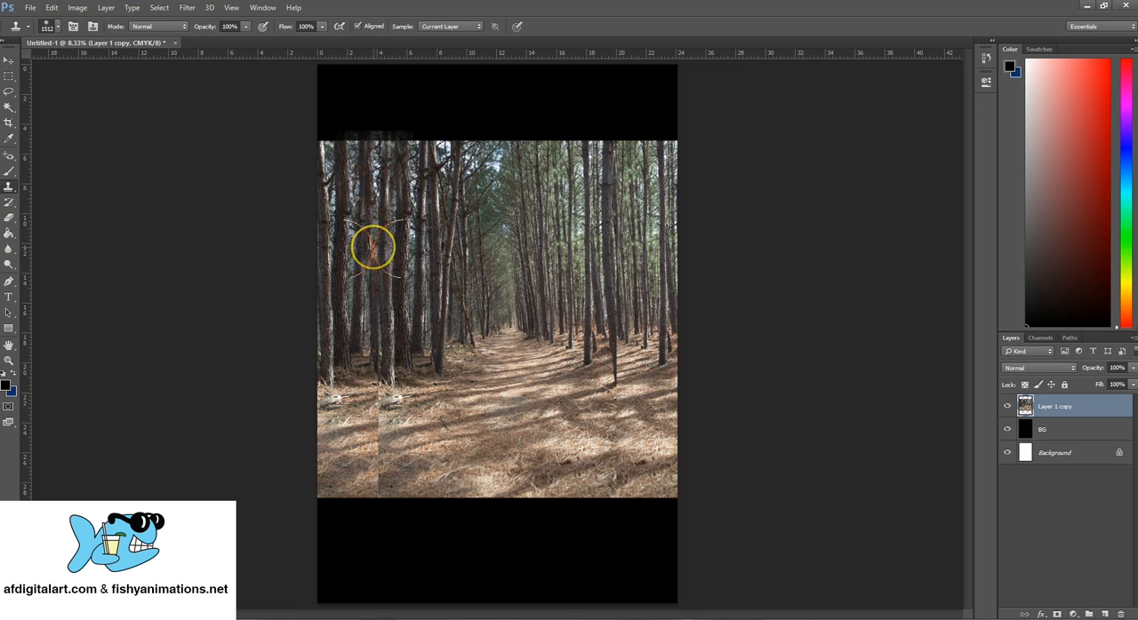
{"action": "mouse_move", "coordinate": [373, 247]}
{"action": "left_mouse_down"}
{"action": "mouse_move", "coordinate": [364, 338]}
{"action": "mouse_move", "coordinate": [373, 304]}
{"action": "mouse_move", "coordinate": [370, 343]}
{"action": "mouse_move", "coordinate": [391, 383]}
{"action": "mouse_move", "coordinate": [378, 364]}
{"action": "left_mouse_up"}
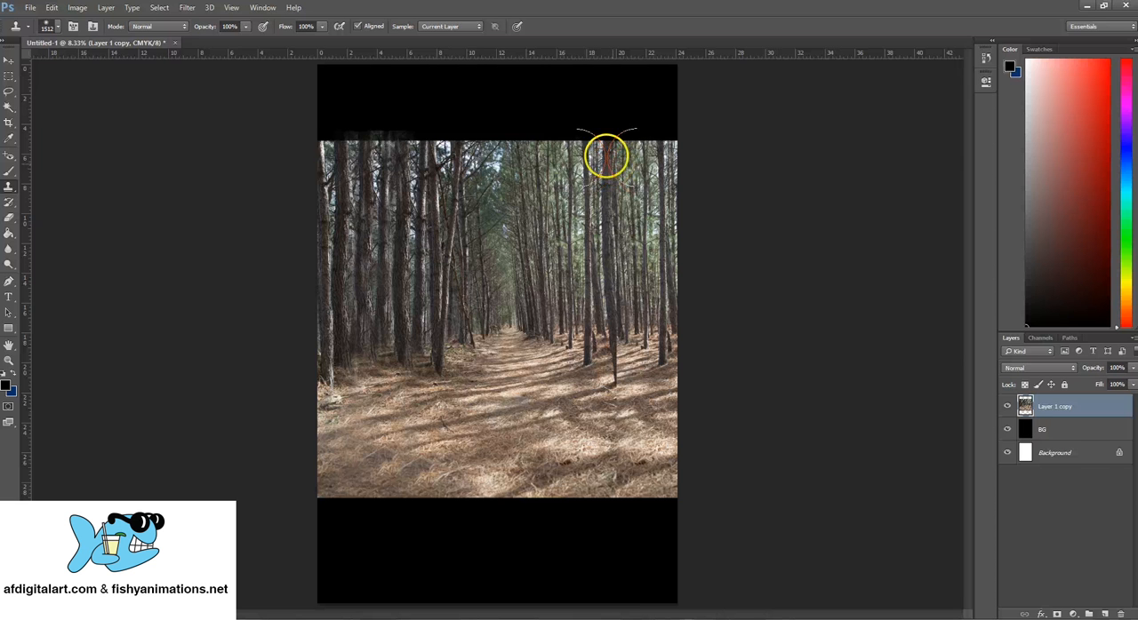
- Clone neighboring trees over the cut-off trunk along the photo's right vertical seam, from the treetops down to its base
{"action": "mouse_move", "coordinate": [606, 157]}
{"action": "left_mouse_down"}
{"action": "mouse_move", "coordinate": [621, 343]}
{"action": "mouse_move", "coordinate": [627, 261]}
{"action": "mouse_move", "coordinate": [609, 197]}
{"action": "mouse_move", "coordinate": [617, 257]}
{"action": "left_mouse_up"}
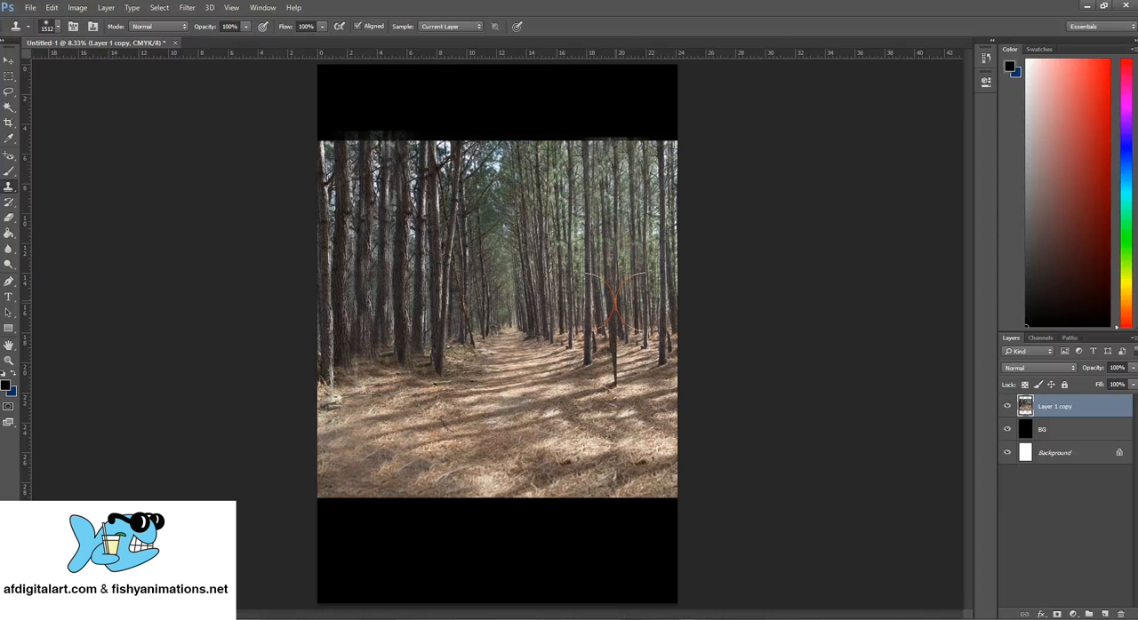
{"action": "left_click", "coordinate": [616, 323]}
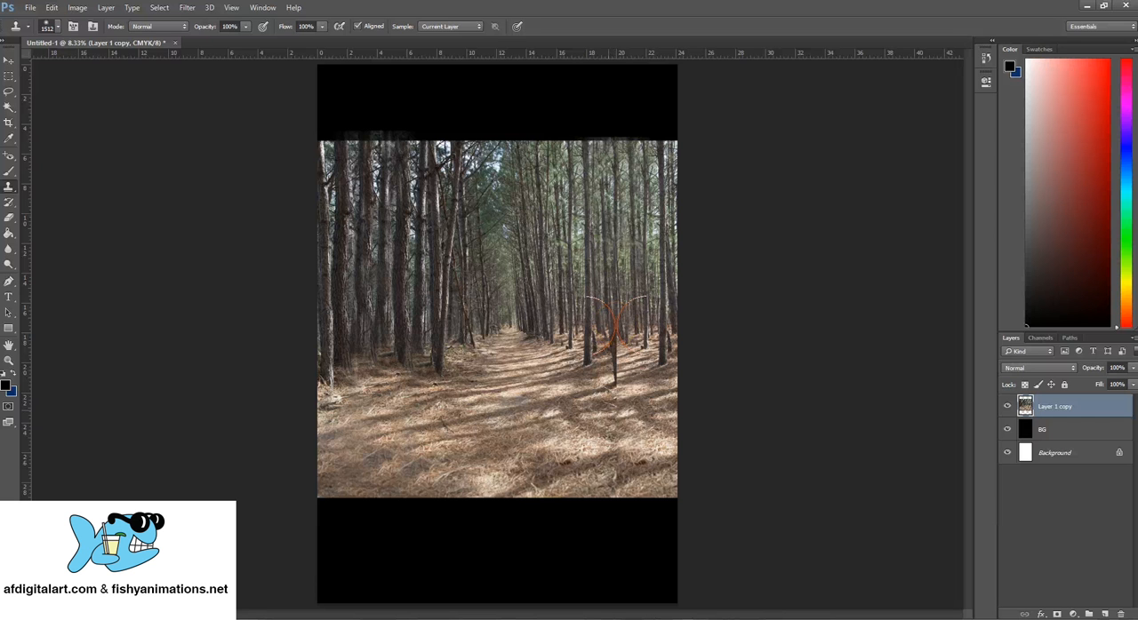
{"action": "left_click_drag", "start_coordinate": [608, 410], "coordinate": [617, 343]}
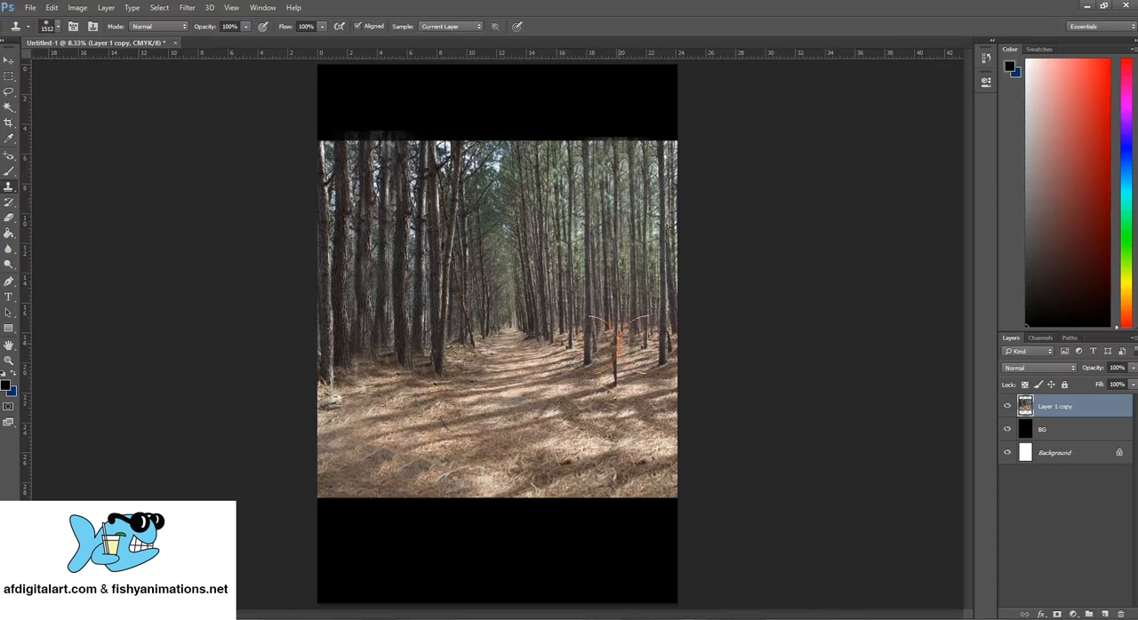
{"action": "mouse_move", "coordinate": [616, 351]}
{"action": "left_mouse_down"}
{"action": "mouse_move", "coordinate": [607, 364]}
{"action": "mouse_move", "coordinate": [617, 385]}
{"action": "left_mouse_up"}
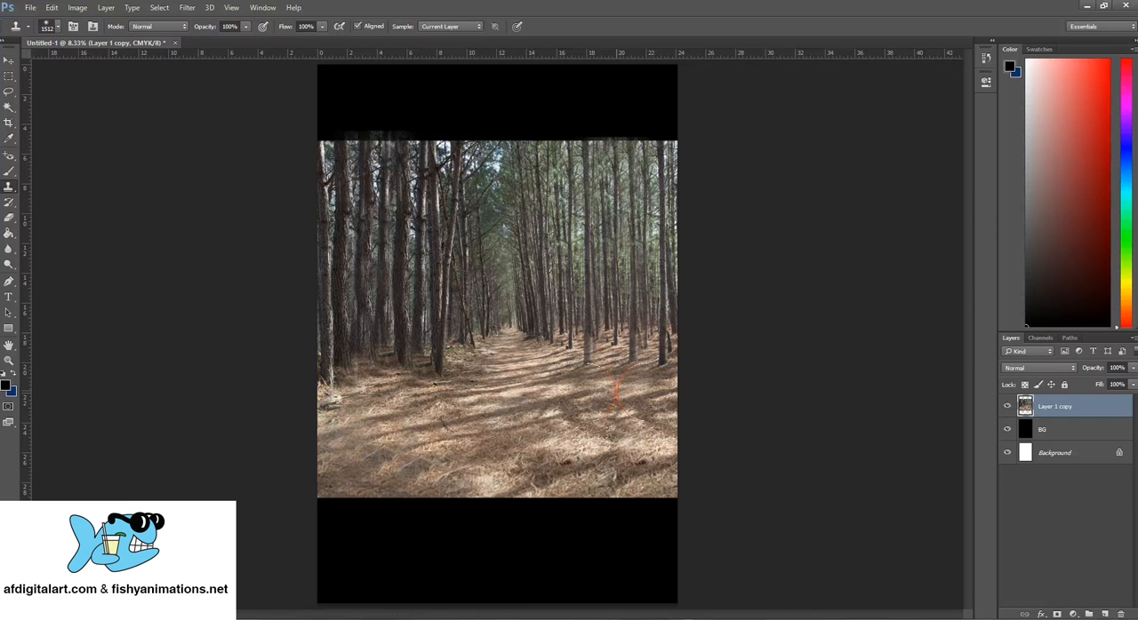
- Clone pine-needle ground over the lower part of the right seam, down to the photo's bottom edge
{"action": "left_click", "coordinate": [610, 393]}
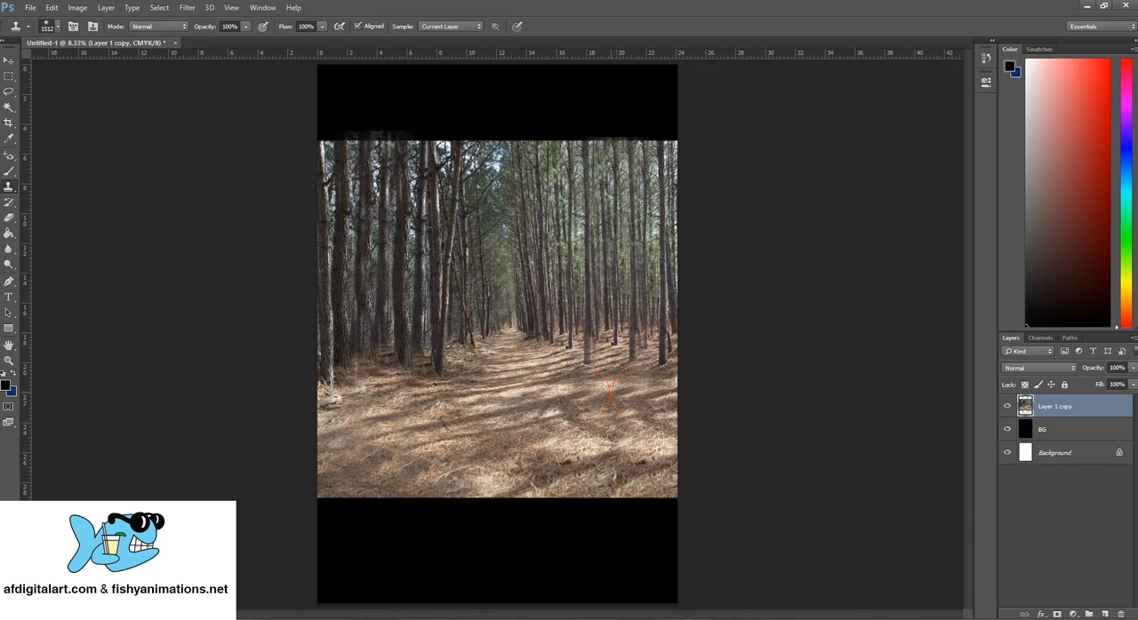
{"action": "left_click", "coordinate": [609, 442]}
{"action": "left_click", "coordinate": [613, 478]}
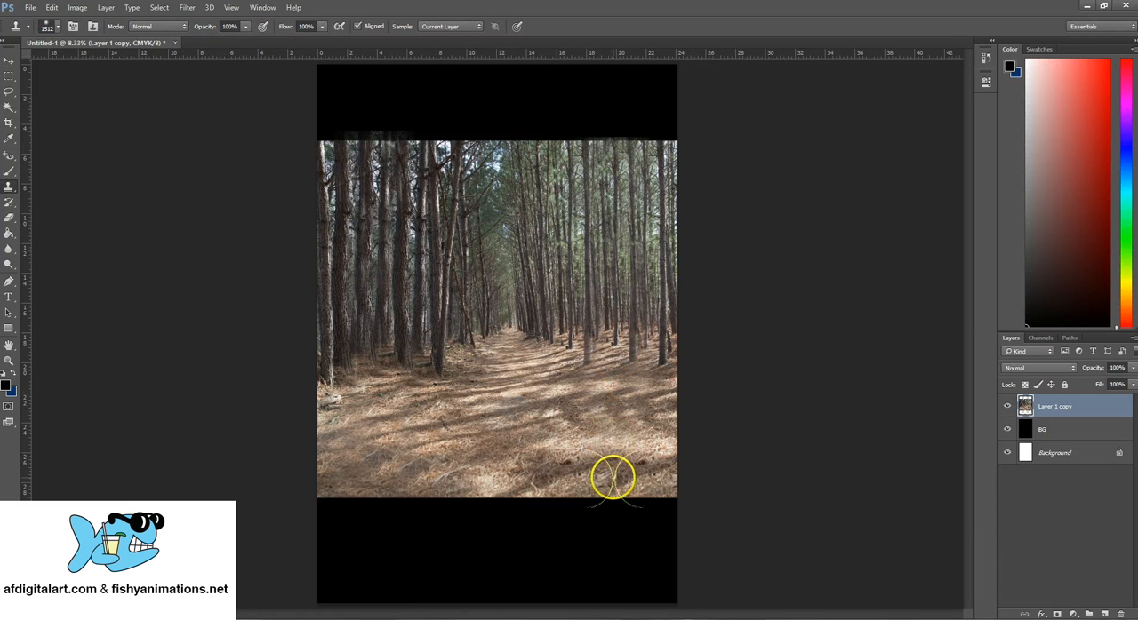
{"action": "left_click", "coordinate": [622, 531]}
{"action": "left_click", "coordinate": [624, 491]}
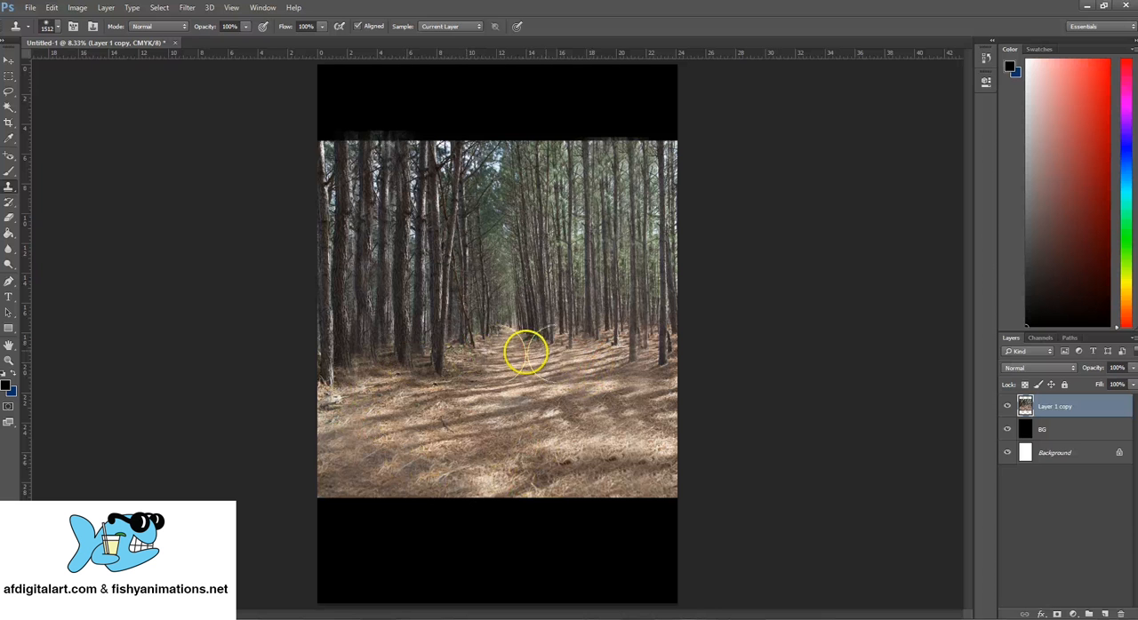
- Try to clone neighboring trunks over the trees along the photo's left edge, from the treetops to their bases
{"action": "left_click", "coordinate": [573, 346]}
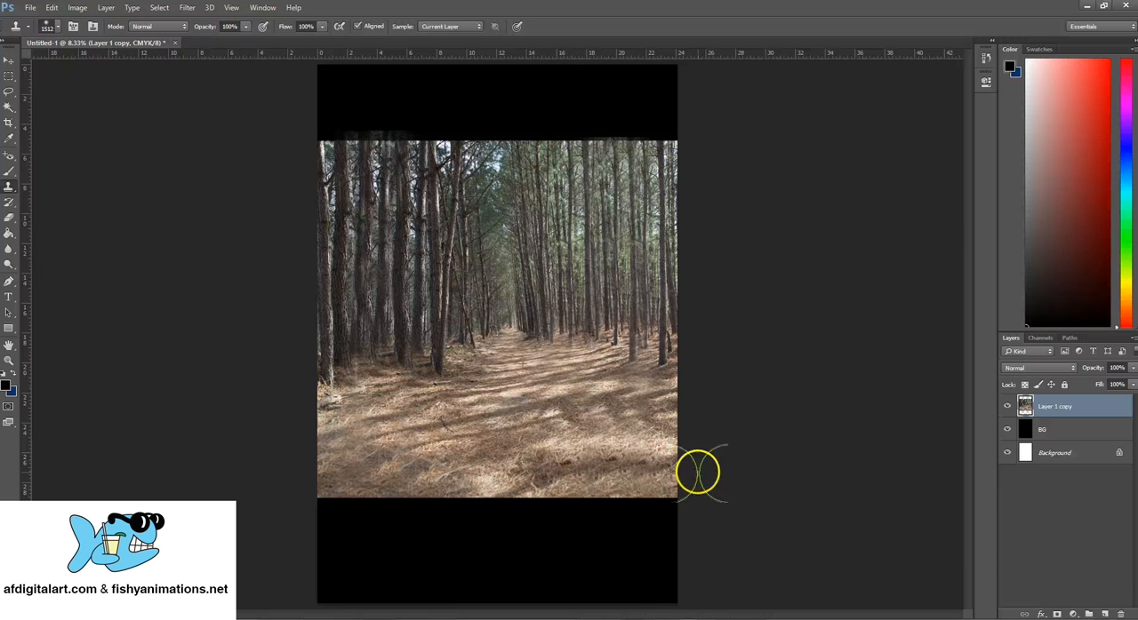
{"action": "left_click", "coordinate": [513, 317]}
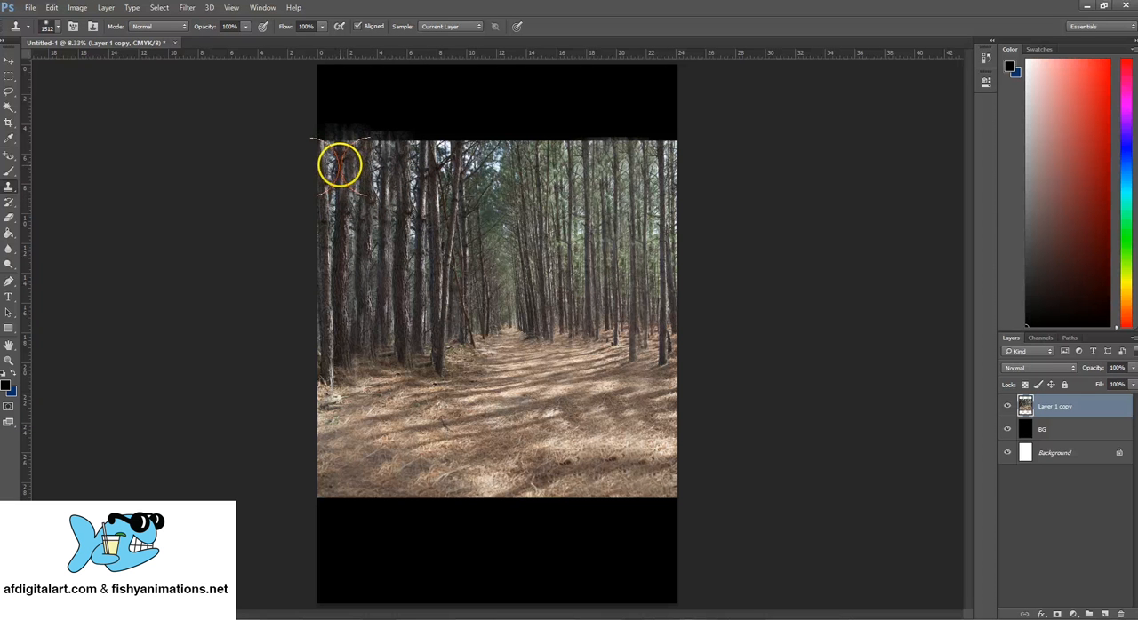
{"action": "left_click", "coordinate": [341, 167]}
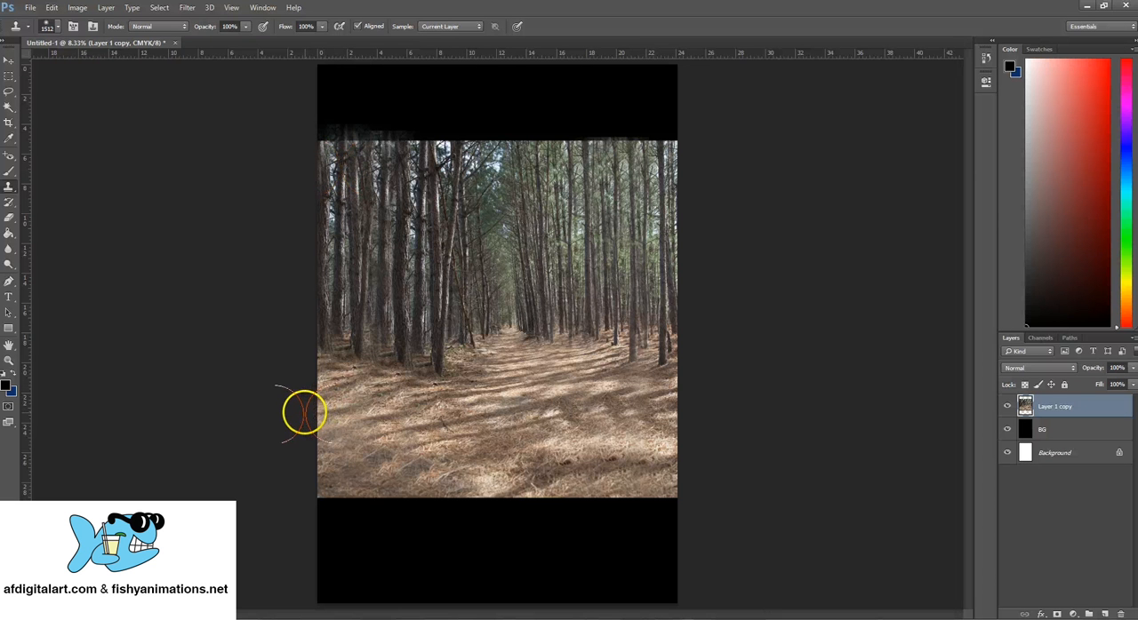
{"action": "key", "text": "ctrl+z"}
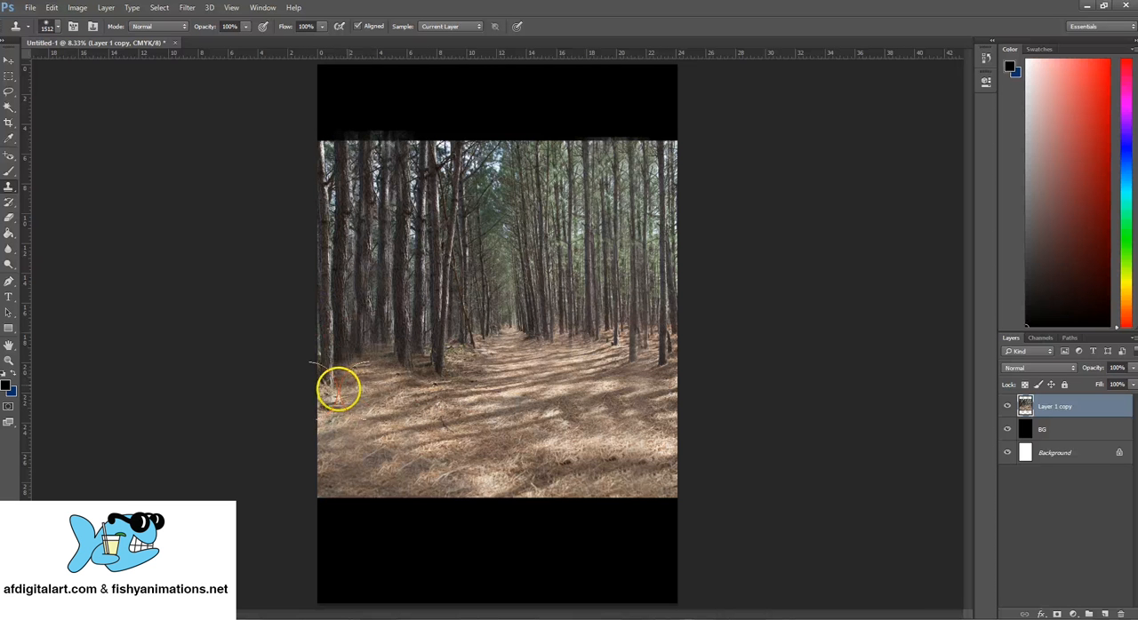
- Clone varied trunks over the repeated trees in the forest's left part, from their bases up past the treetops
{"action": "left_click", "coordinate": [421, 362]}
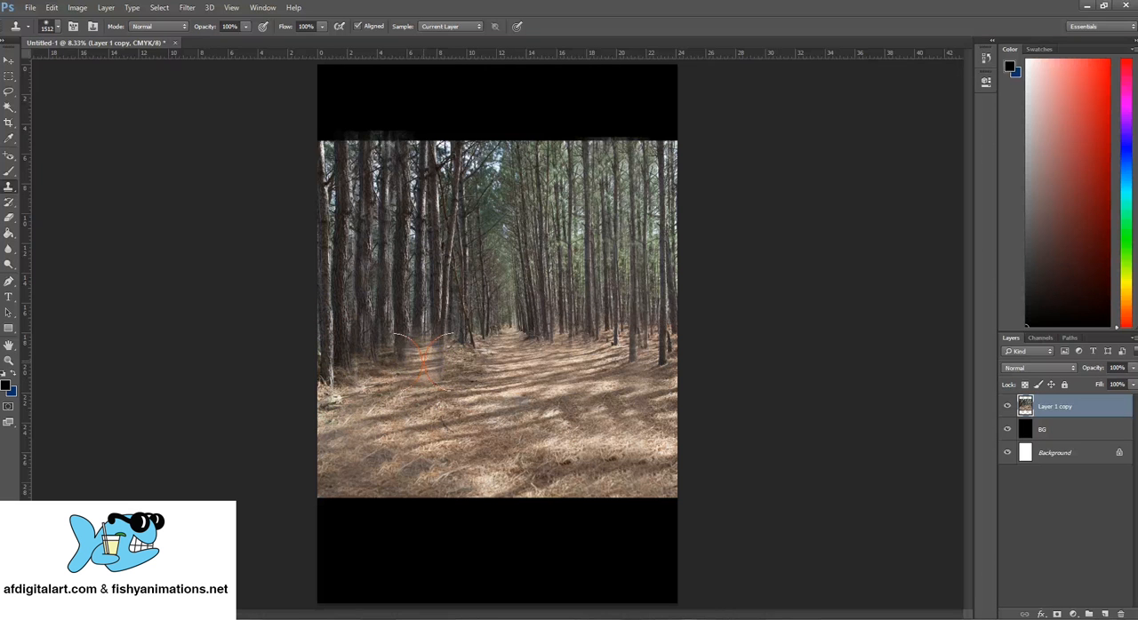
{"action": "mouse_move", "coordinate": [398, 356]}
{"action": "left_mouse_down"}
{"action": "mouse_move", "coordinate": [424, 328]}
{"action": "mouse_move", "coordinate": [400, 315]}
{"action": "mouse_move", "coordinate": [383, 325]}
{"action": "mouse_move", "coordinate": [447, 275]}
{"action": "mouse_move", "coordinate": [410, 381]}
{"action": "mouse_move", "coordinate": [428, 287]}
{"action": "mouse_move", "coordinate": [407, 183]}
{"action": "left_mouse_up"}
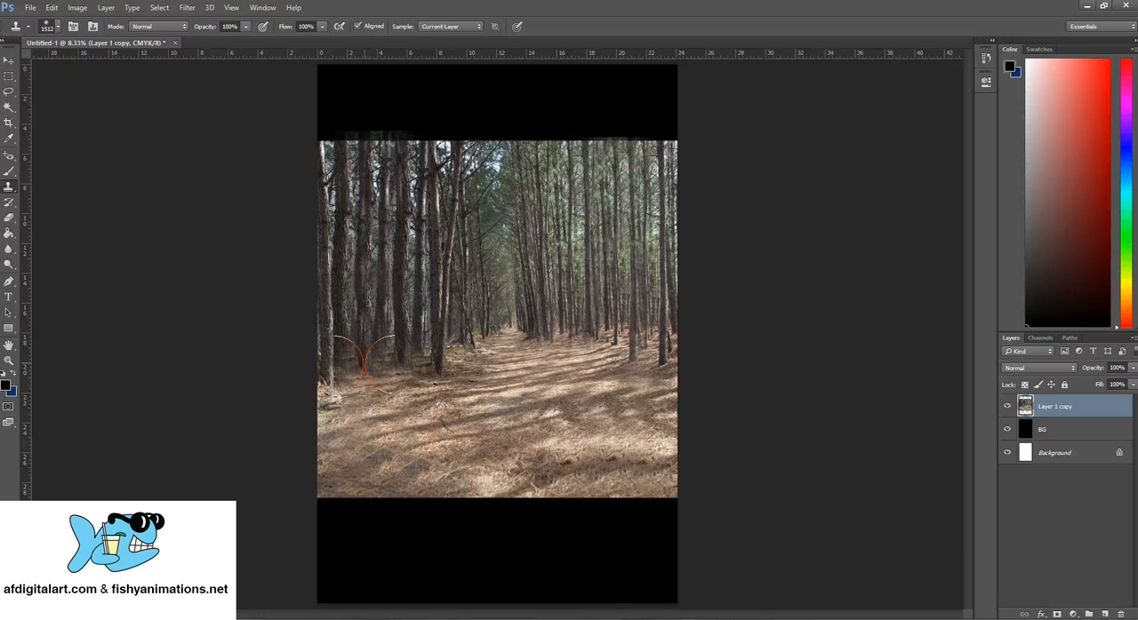
{"action": "left_click_drag", "start_coordinate": [365, 365], "coordinate": [363, 345]}
{"action": "left_click_drag", "start_coordinate": [356, 292], "coordinate": [350, 202]}
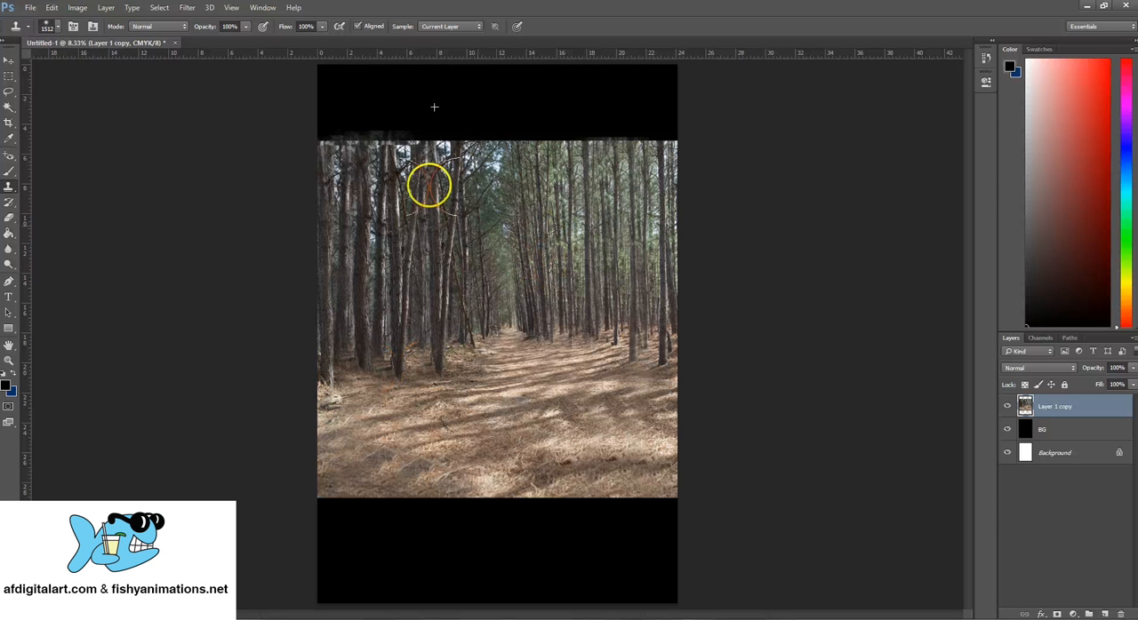
{"action": "left_click_drag", "start_coordinate": [430, 186], "coordinate": [454, 156]}
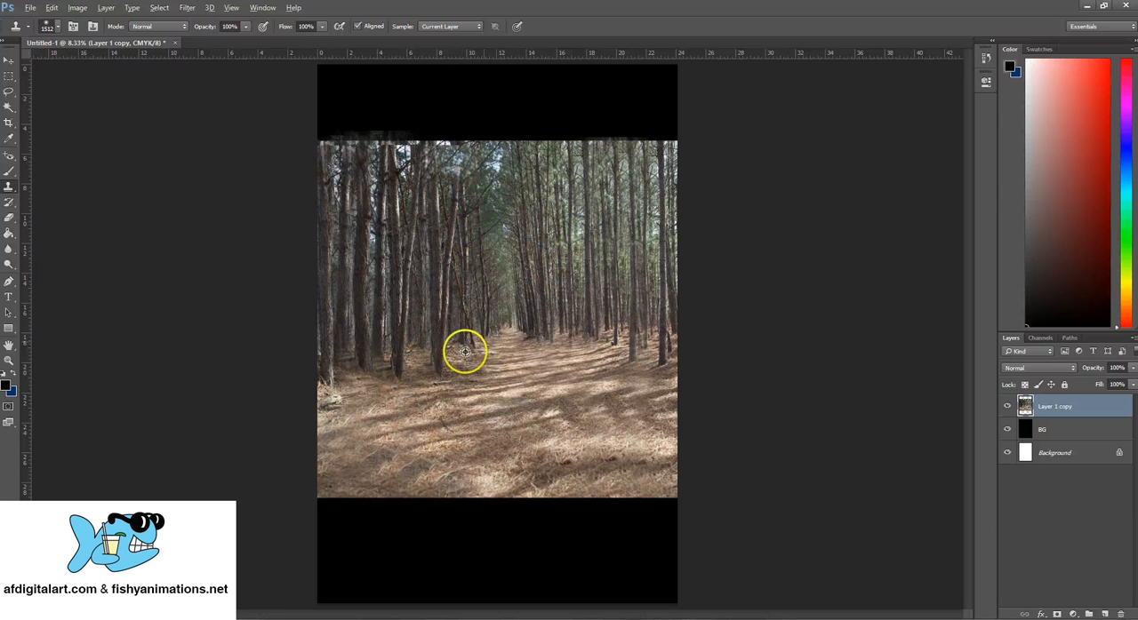
{"action": "key", "text": "ctrl+z"}
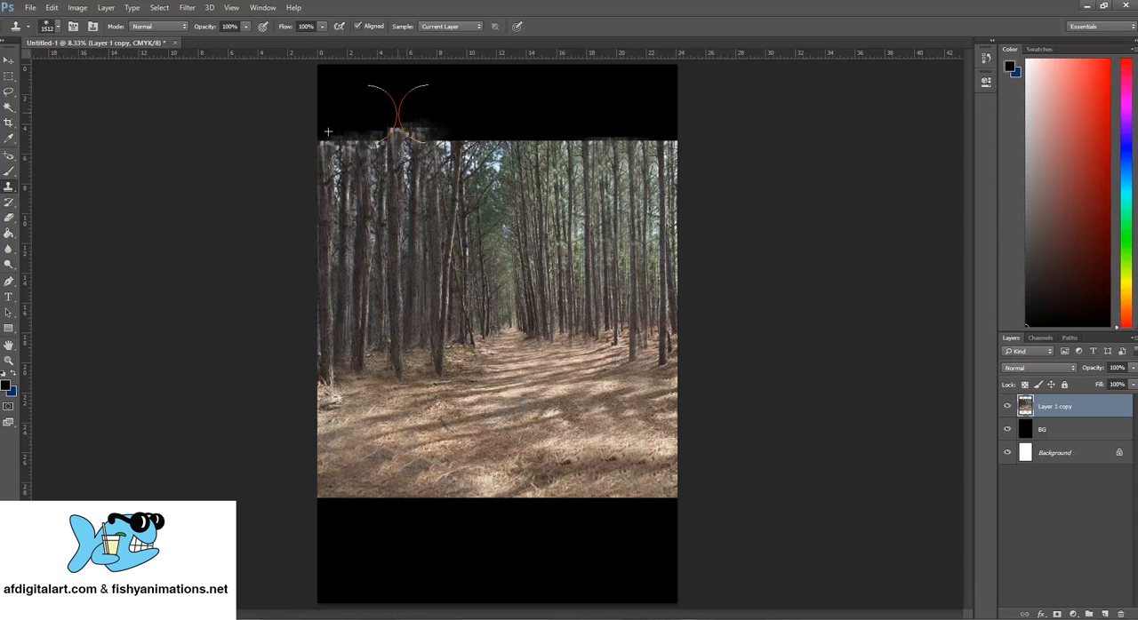
{"action": "mouse_move", "coordinate": [397, 108]}
{"action": "left_mouse_down"}
{"action": "mouse_move", "coordinate": [329, 116]}
{"action": "mouse_move", "coordinate": [346, 198]}
{"action": "mouse_move", "coordinate": [388, 175]}
{"action": "mouse_move", "coordinate": [391, 188]}
{"action": "mouse_move", "coordinate": [391, 149]}
{"action": "left_mouse_up"}
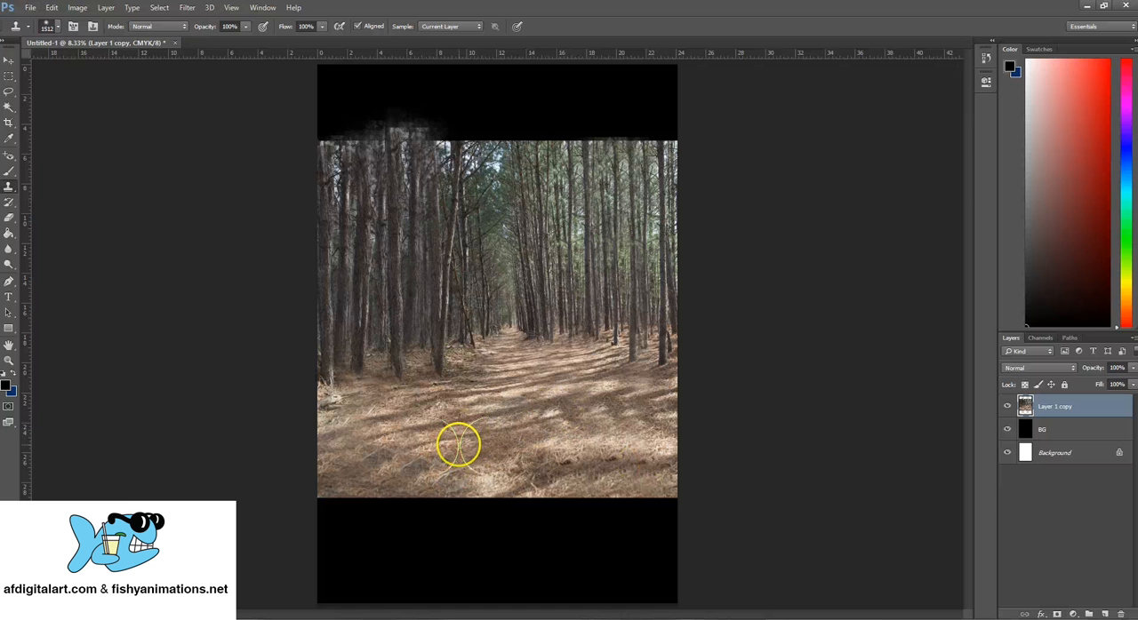
- Clone pine-needle ground over the black area directly below the photo, across the full canvas width
{"action": "left_click", "coordinate": [508, 426], "text": "alt"}
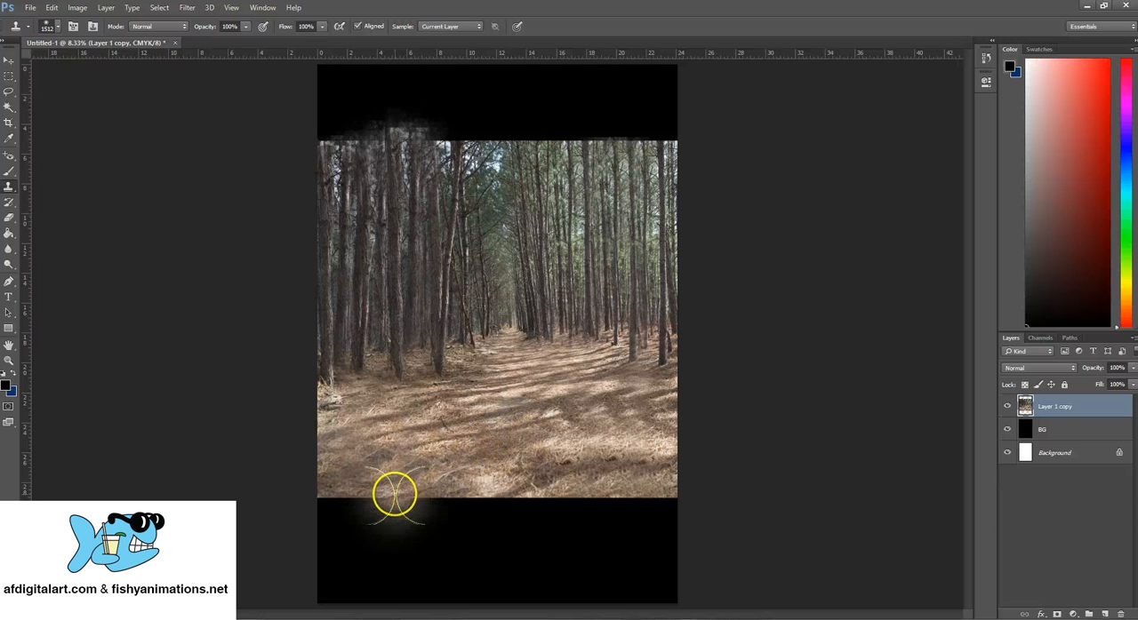
{"action": "mouse_move", "coordinate": [378, 503]}
{"action": "left_mouse_down"}
{"action": "mouse_move", "coordinate": [373, 525]}
{"action": "mouse_move", "coordinate": [506, 525]}
{"action": "left_mouse_up"}
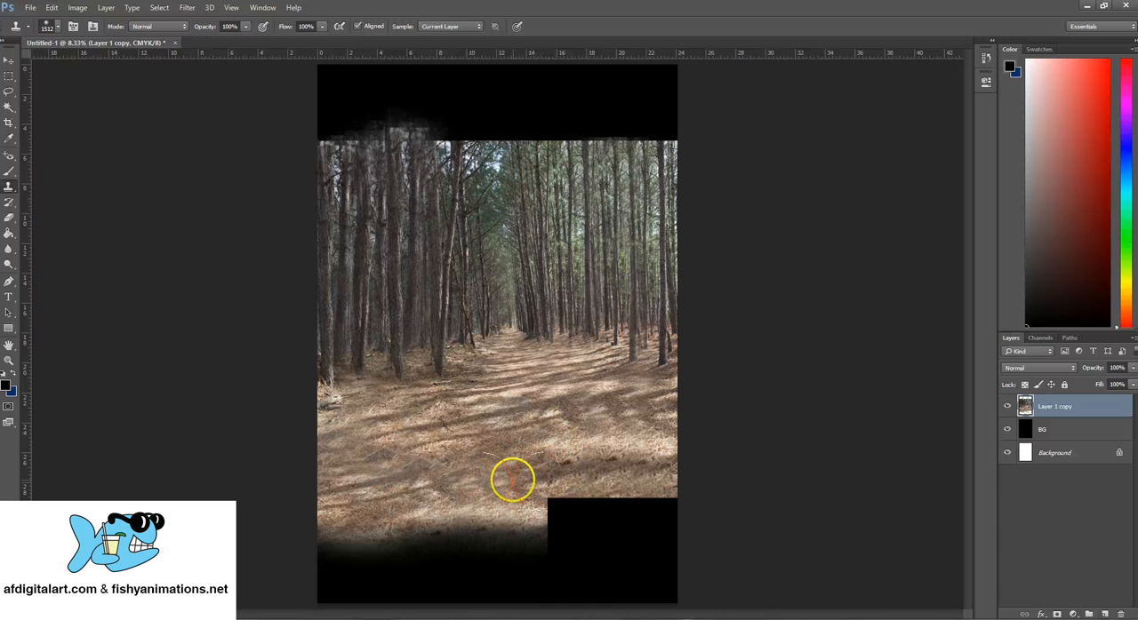
{"action": "left_click_drag", "start_coordinate": [512, 480], "coordinate": [555, 492]}
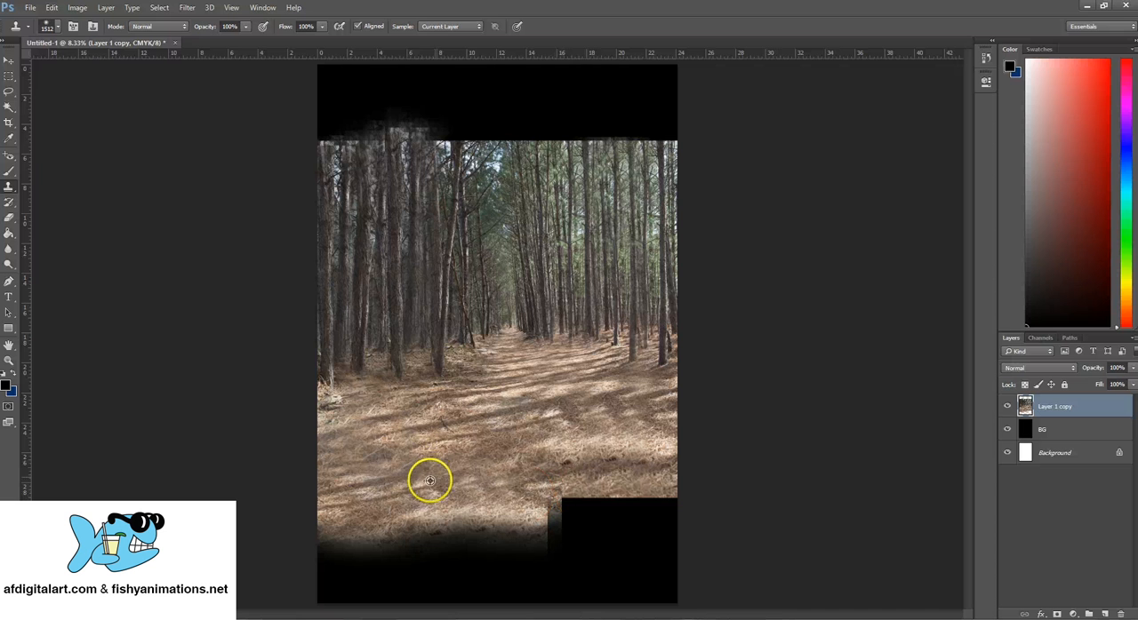
{"action": "left_click_drag", "start_coordinate": [457, 480], "coordinate": [553, 516]}
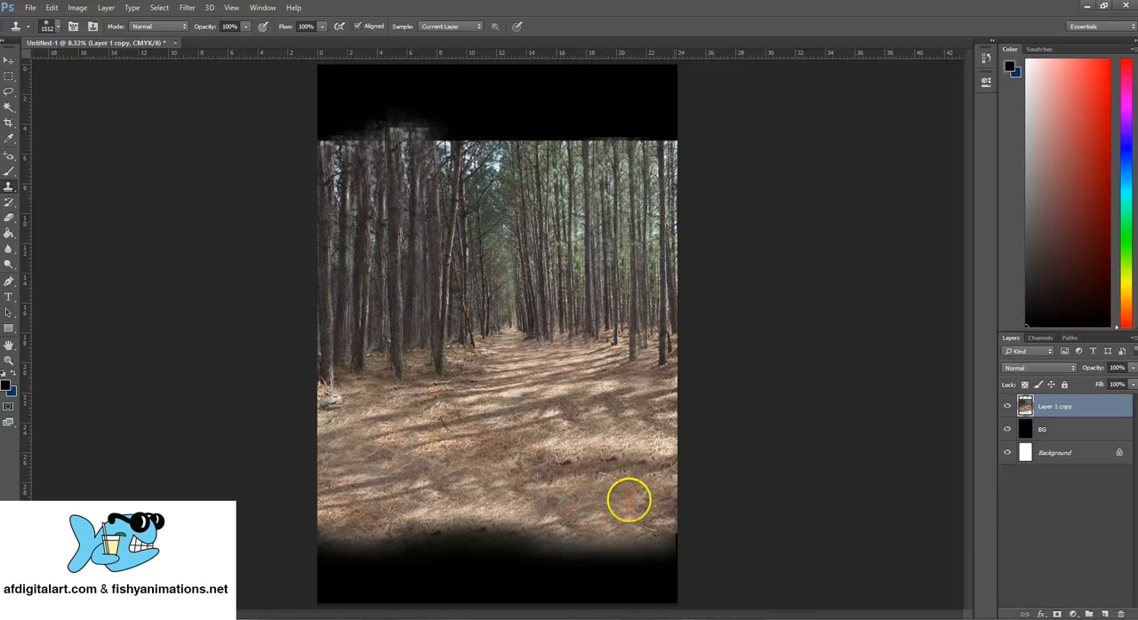
- Extend the cloned pine-needle ground over the remaining black area down to the canvas's bottom edge
{"action": "left_click", "coordinate": [459, 461], "text": "alt"}
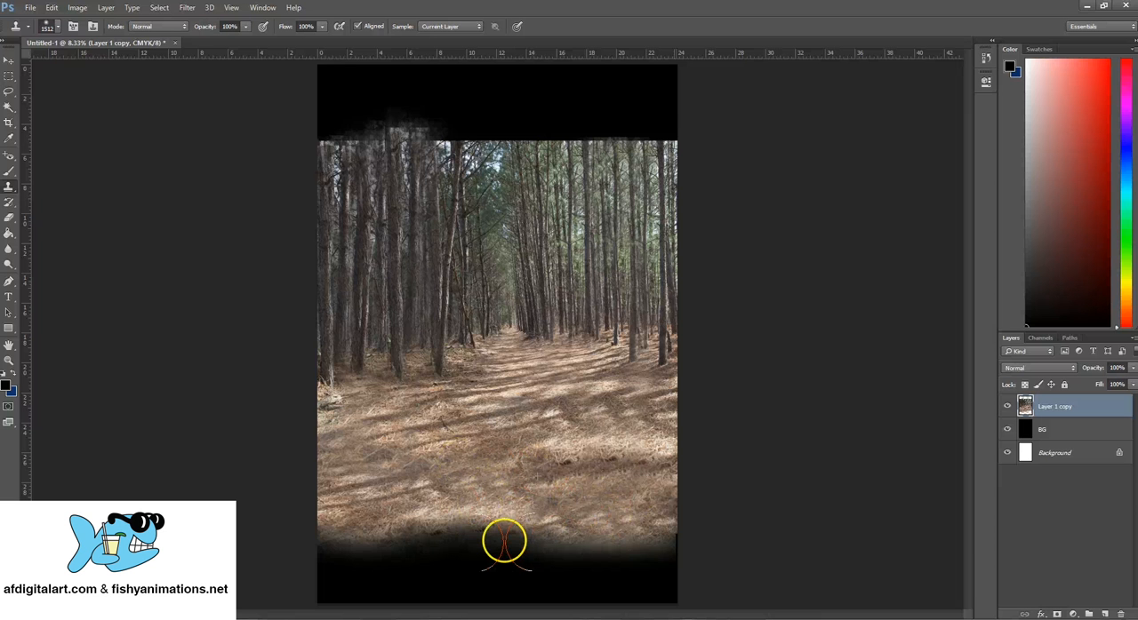
{"action": "mouse_move", "coordinate": [504, 542]}
{"action": "left_mouse_down"}
{"action": "mouse_move", "coordinate": [431, 540]}
{"action": "mouse_move", "coordinate": [426, 524]}
{"action": "mouse_move", "coordinate": [373, 529]}
{"action": "left_mouse_up"}
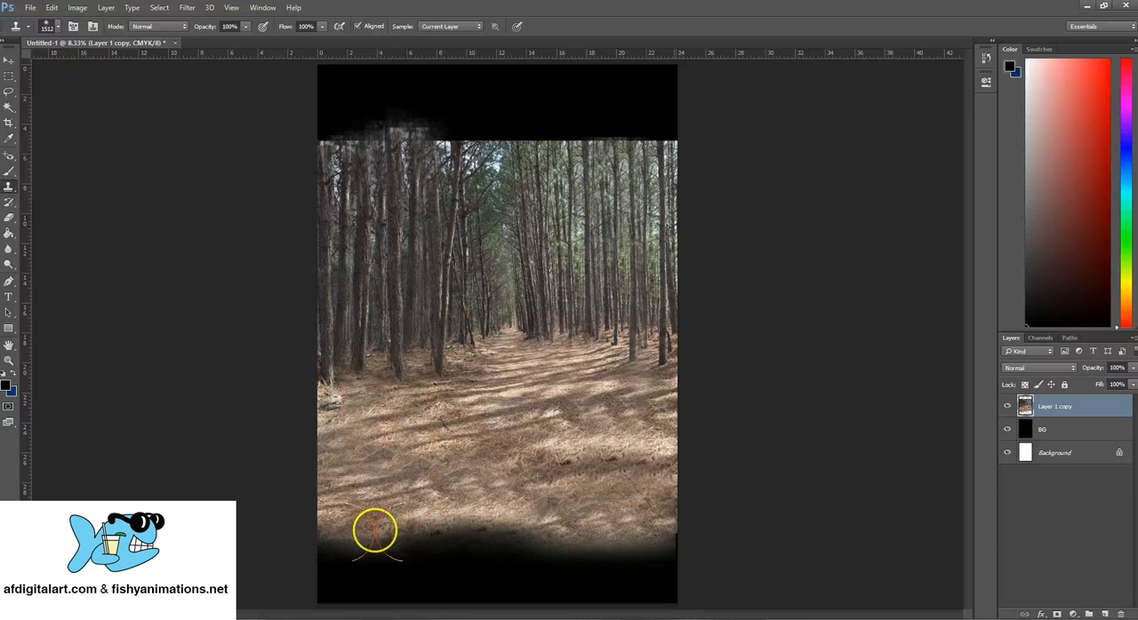
{"action": "left_click", "coordinate": [595, 471], "text": "alt"}
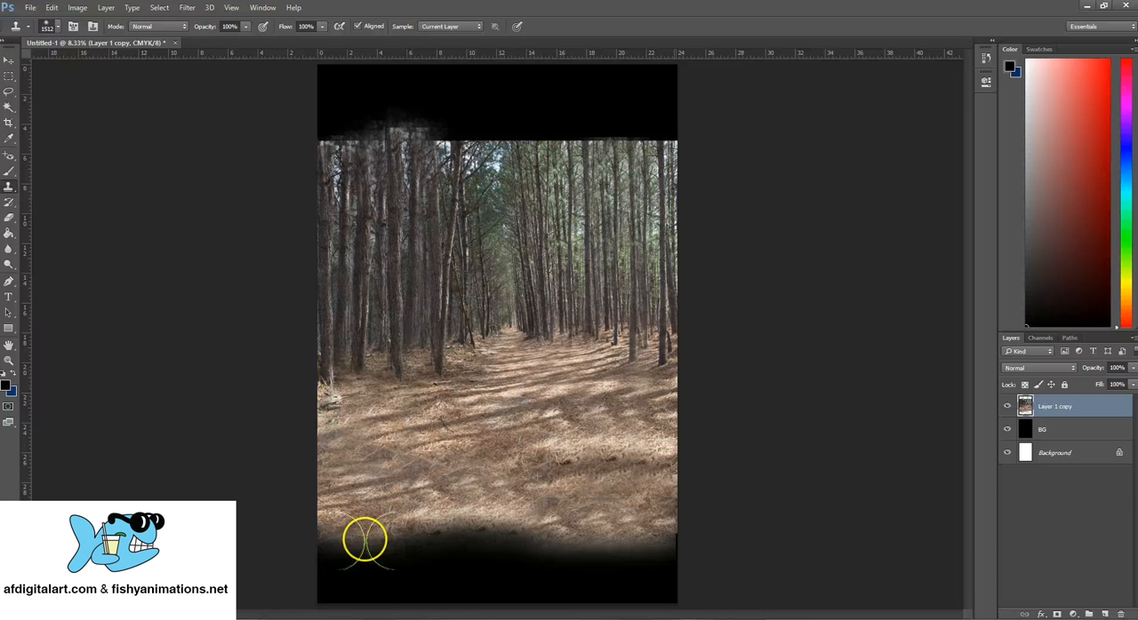
{"action": "left_click", "coordinate": [408, 515], "text": "alt"}
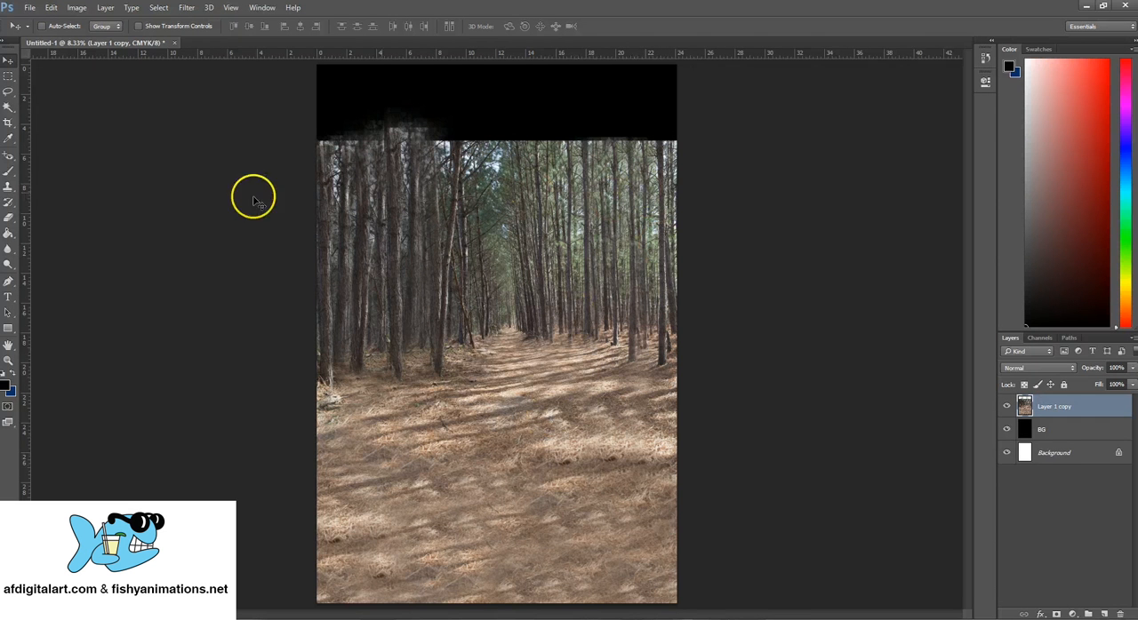
- With the Clone Stamp, extend the right-hand trees upward over the black area to the canvas's top edge
{"action": "left_click", "coordinate": [9, 189]}
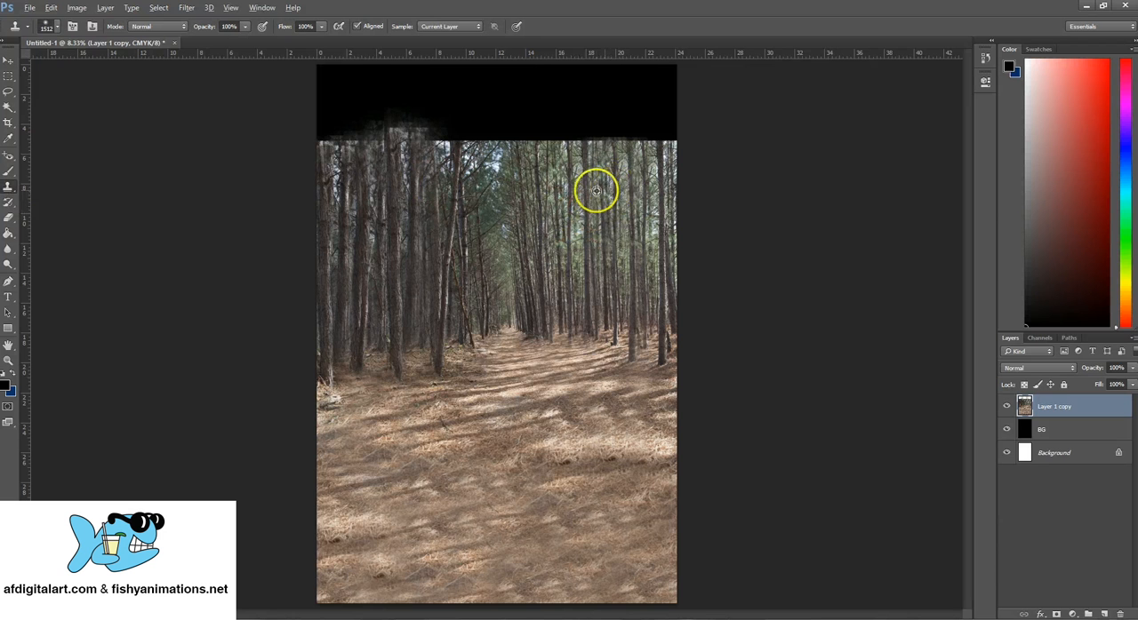
{"action": "left_click", "coordinate": [630, 142], "text": "alt"}
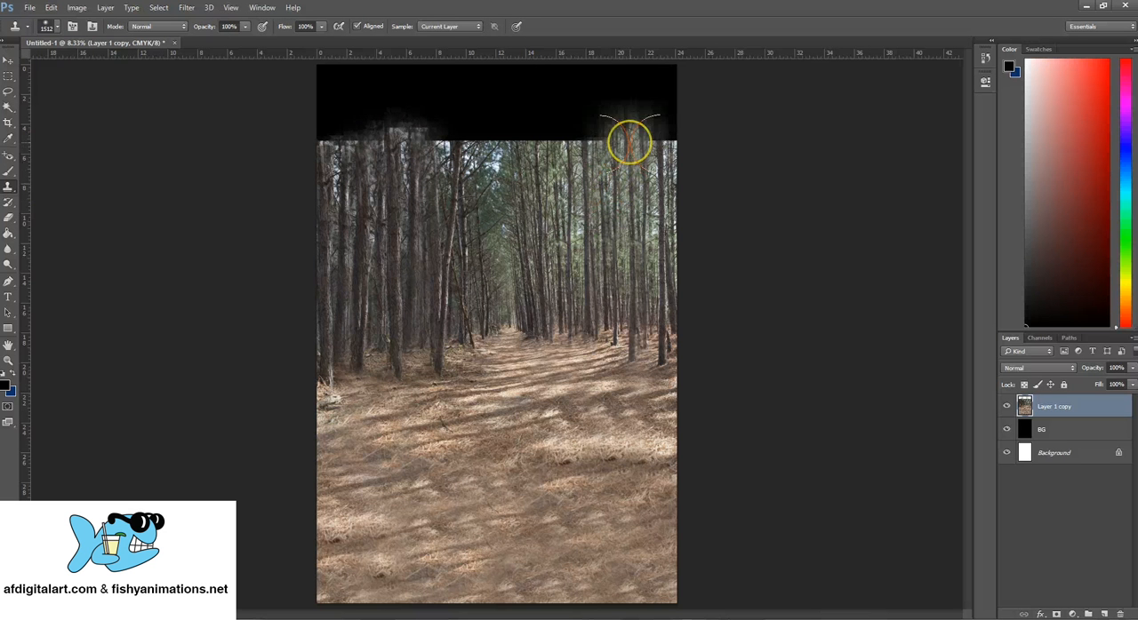
{"action": "mouse_move", "coordinate": [627, 137]}
{"action": "left_mouse_down"}
{"action": "mouse_move", "coordinate": [568, 137]}
{"action": "mouse_move", "coordinate": [654, 129]}
{"action": "mouse_move", "coordinate": [679, 116]}
{"action": "mouse_move", "coordinate": [665, 96]}
{"action": "mouse_move", "coordinate": [596, 113]}
{"action": "mouse_move", "coordinate": [632, 128]}
{"action": "mouse_move", "coordinate": [594, 135]}
{"action": "mouse_move", "coordinate": [616, 136]}
{"action": "mouse_move", "coordinate": [619, 116]}
{"action": "mouse_move", "coordinate": [526, 108]}
{"action": "mouse_move", "coordinate": [557, 103]}
{"action": "left_mouse_up"}
{"action": "left_click", "coordinate": [654, 131]}
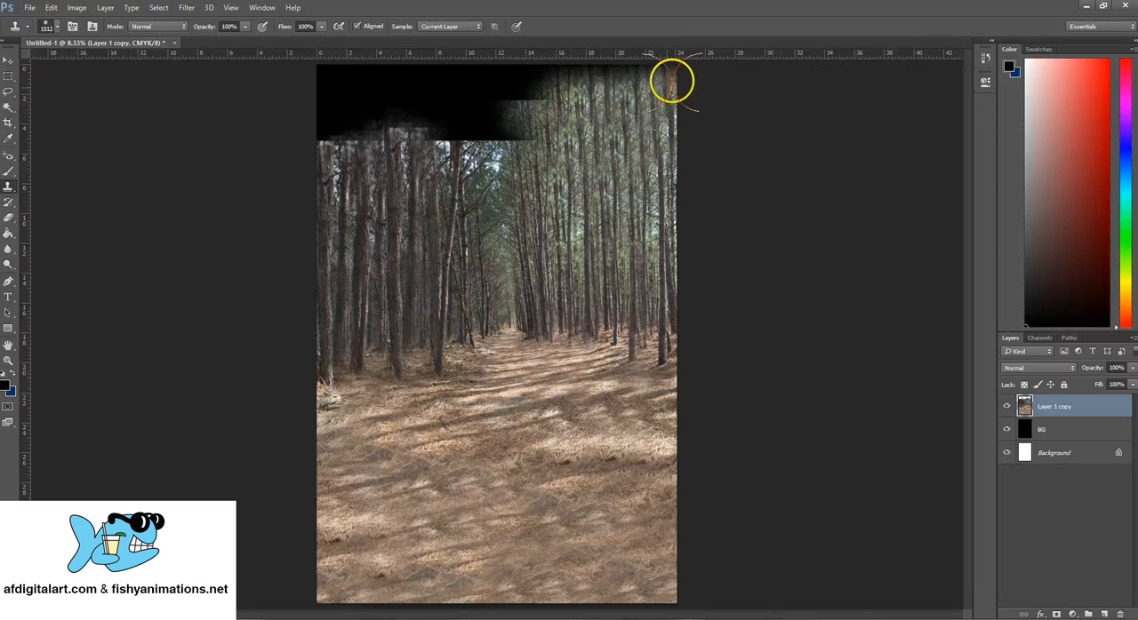
{"action": "mouse_move", "coordinate": [671, 82]}
{"action": "left_mouse_down"}
{"action": "mouse_move", "coordinate": [578, 112]}
{"action": "mouse_move", "coordinate": [633, 78]}
{"action": "mouse_move", "coordinate": [538, 72]}
{"action": "mouse_move", "coordinate": [503, 130]}
{"action": "mouse_move", "coordinate": [536, 107]}
{"action": "left_mouse_up"}
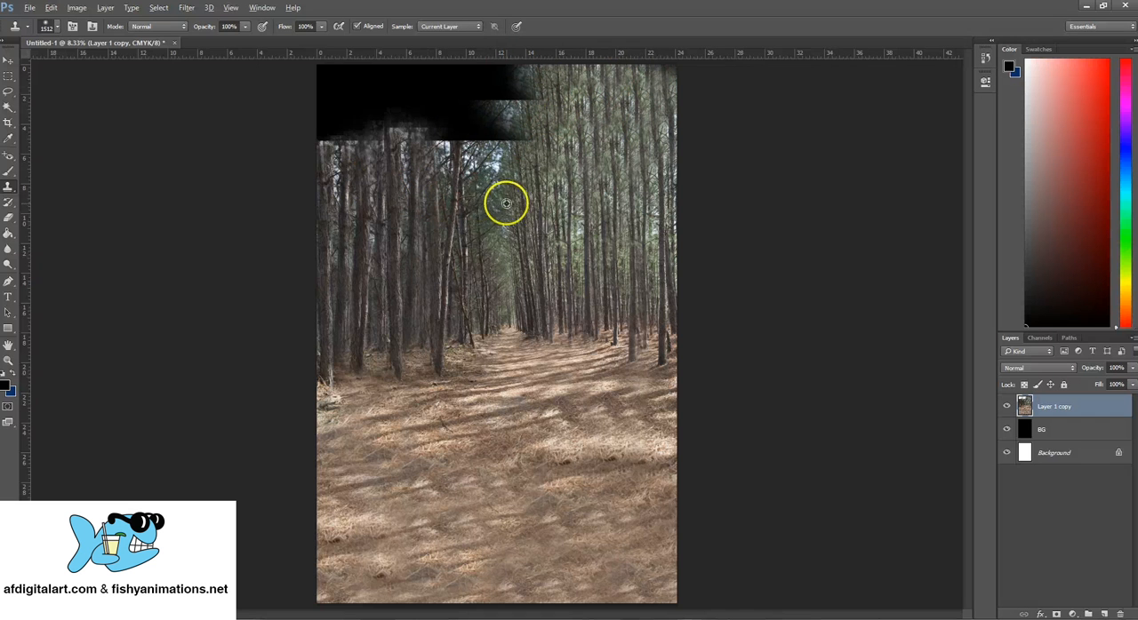
- Clone branches and trunks over the black area above the path, filling the middle up to the canvas's top edge
{"action": "left_click_drag", "start_coordinate": [510, 152], "coordinate": [507, 150]}
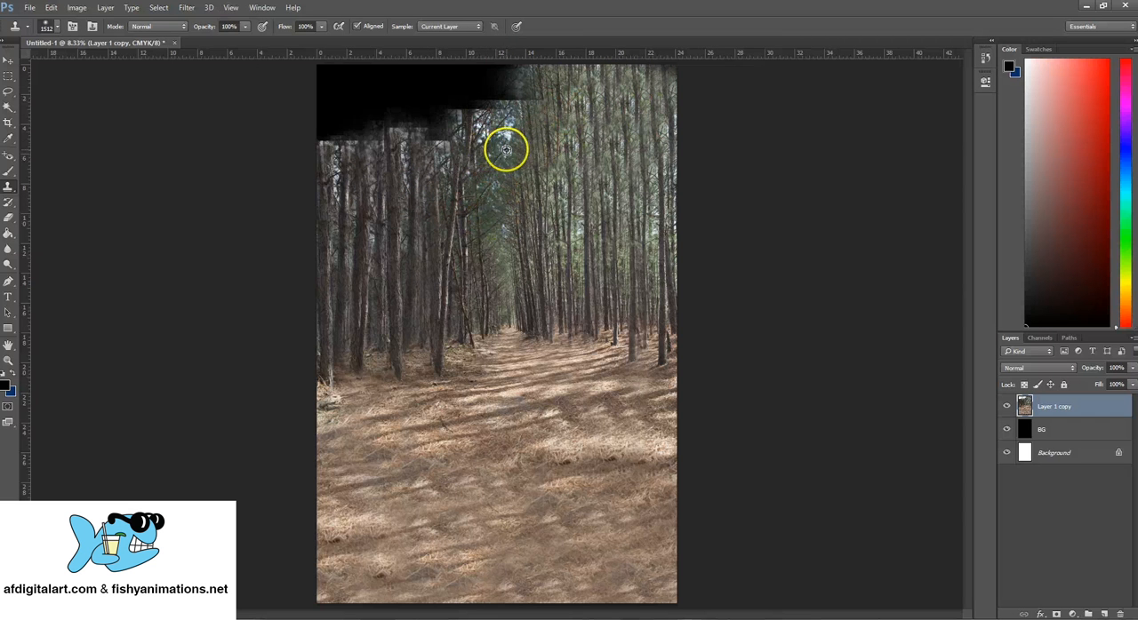
{"action": "mouse_move", "coordinate": [505, 117]}
{"action": "left_mouse_down"}
{"action": "mouse_move", "coordinate": [493, 53]}
{"action": "mouse_move", "coordinate": [581, 130]}
{"action": "mouse_move", "coordinate": [526, 147]}
{"action": "mouse_move", "coordinate": [523, 172]}
{"action": "mouse_move", "coordinate": [517, 89]}
{"action": "left_mouse_up"}
{"action": "left_click", "coordinate": [523, 172], "text": "alt"}
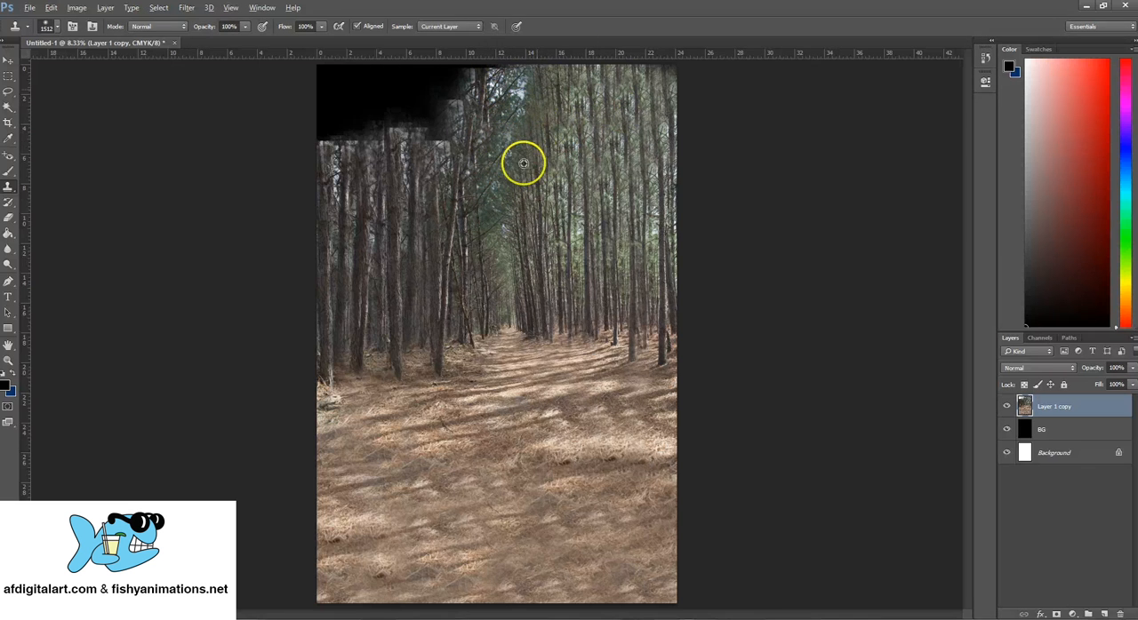
{"action": "scroll", "coordinate": [525, 101], "scroll_direction": "up", "scroll_amount": 1}
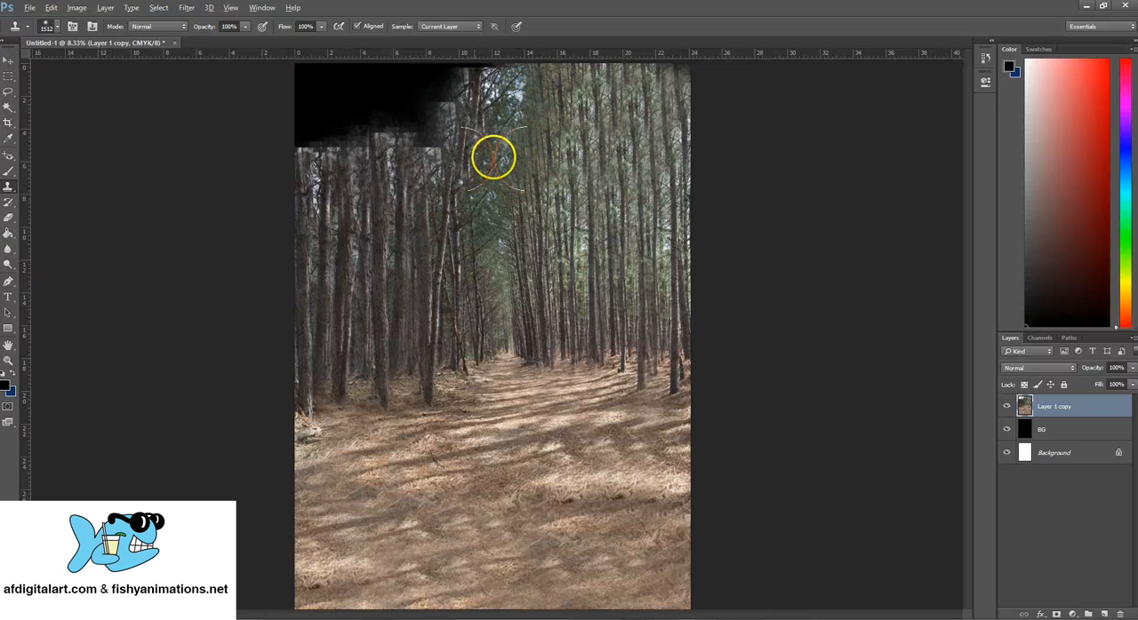
{"action": "left_click", "coordinate": [474, 105]}
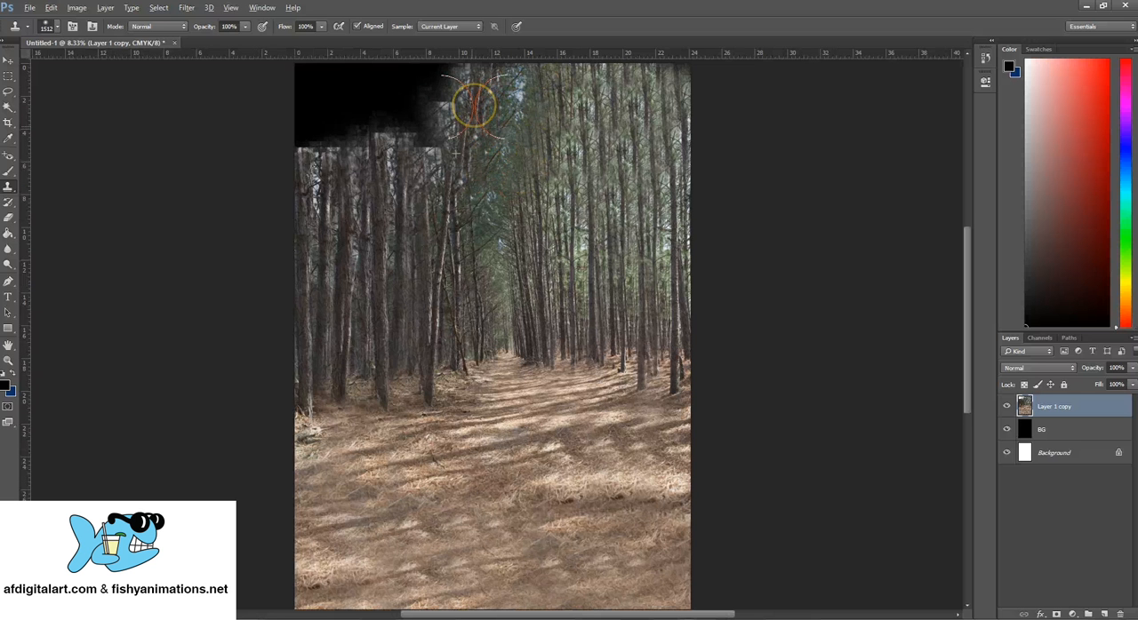
{"action": "left_click", "coordinate": [486, 182], "text": "alt"}
{"action": "left_click_drag", "start_coordinate": [462, 172], "coordinate": [462, 73]}
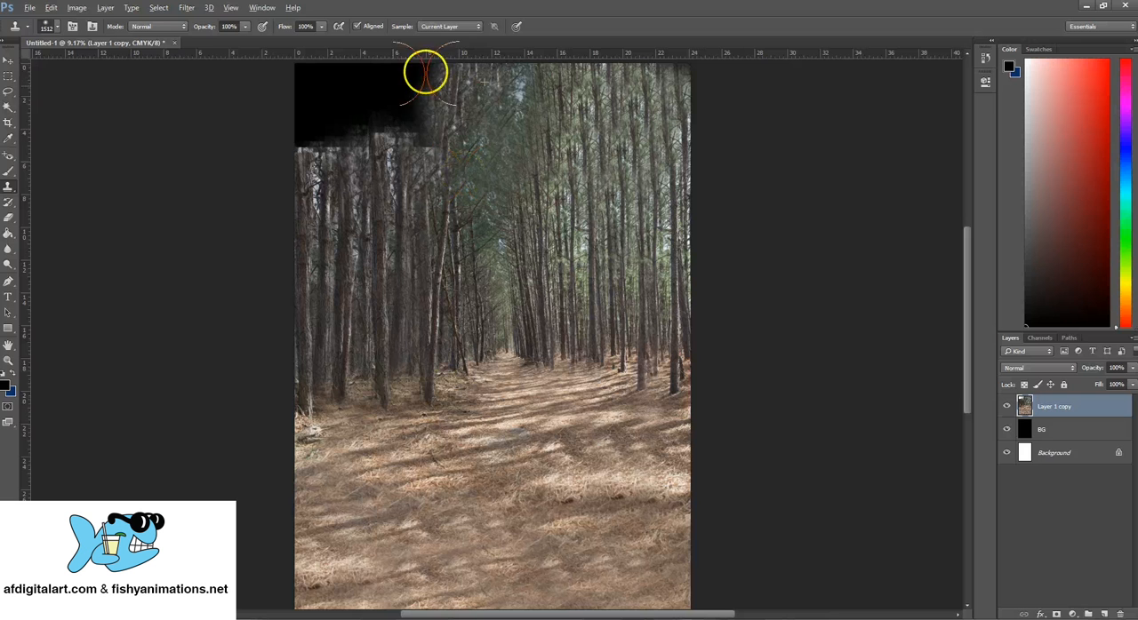
- Clone dark trunks upward from the left-hand trees over most of the black area above them
{"action": "left_click", "coordinate": [390, 198], "text": "alt"}
{"action": "left_click", "coordinate": [369, 165]}
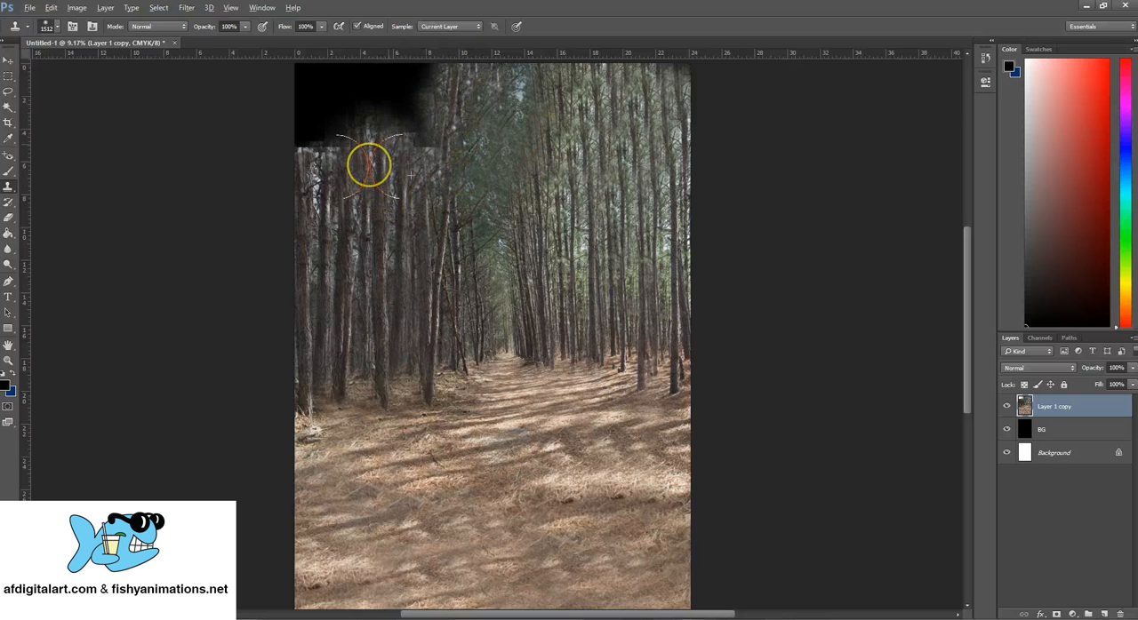
{"action": "mouse_move", "coordinate": [369, 166]}
{"action": "left_mouse_down"}
{"action": "mouse_move", "coordinate": [424, 92]}
{"action": "mouse_move", "coordinate": [422, 113]}
{"action": "left_mouse_up"}
{"action": "left_click", "coordinate": [347, 193], "text": "alt"}
{"action": "mouse_move", "coordinate": [330, 154]}
{"action": "left_mouse_down"}
{"action": "mouse_move", "coordinate": [320, 158]}
{"action": "mouse_move", "coordinate": [329, 155]}
{"action": "left_mouse_up"}
{"action": "left_click", "coordinate": [363, 161], "text": "alt"}
{"action": "left_click_drag", "start_coordinate": [387, 123], "coordinate": [426, 43]}
{"action": "left_click", "coordinate": [377, 139], "text": "alt"}
{"action": "left_click_drag", "start_coordinate": [411, 98], "coordinate": [420, 42]}
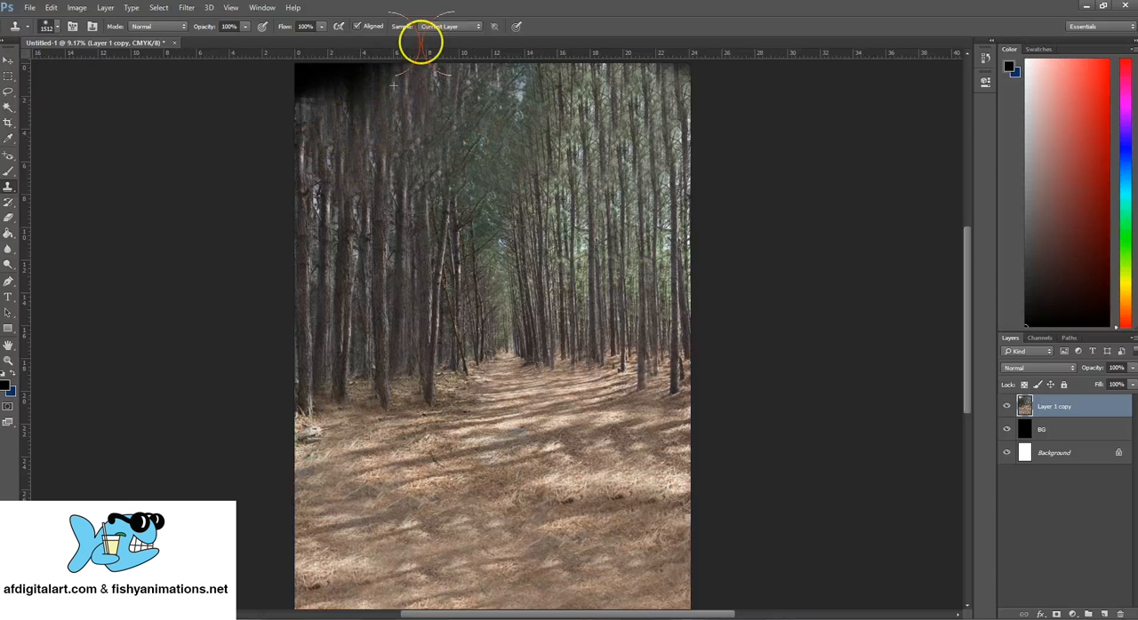
- Clone trees over the last black strip in the canvas's upper-left corner
{"action": "left_click", "coordinate": [371, 137], "text": "alt"}
{"action": "mouse_move", "coordinate": [343, 117]}
{"action": "left_mouse_down"}
{"action": "mouse_move", "coordinate": [362, 97]}
{"action": "mouse_move", "coordinate": [314, 119]}
{"action": "left_mouse_up"}
{"action": "left_click", "coordinate": [346, 140], "text": "alt"}
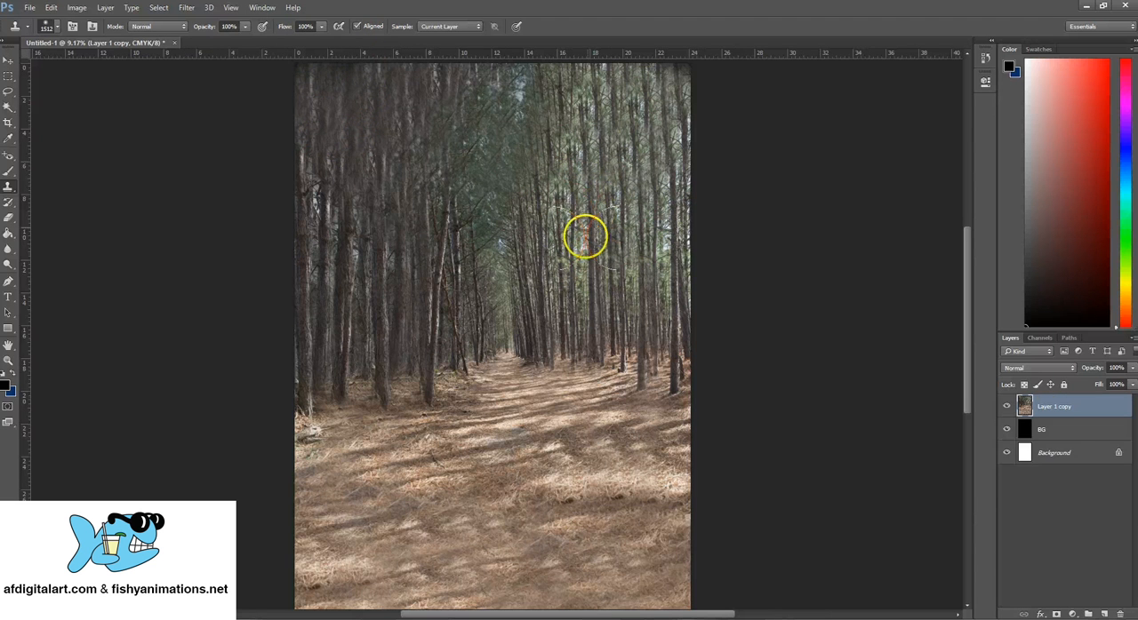
- Clone sharper trunk detail over the blurry repeated patches in the upper-left trees to blend them in
{"action": "left_click", "coordinate": [339, 188], "text": "alt"}
{"action": "left_click", "coordinate": [352, 168]}
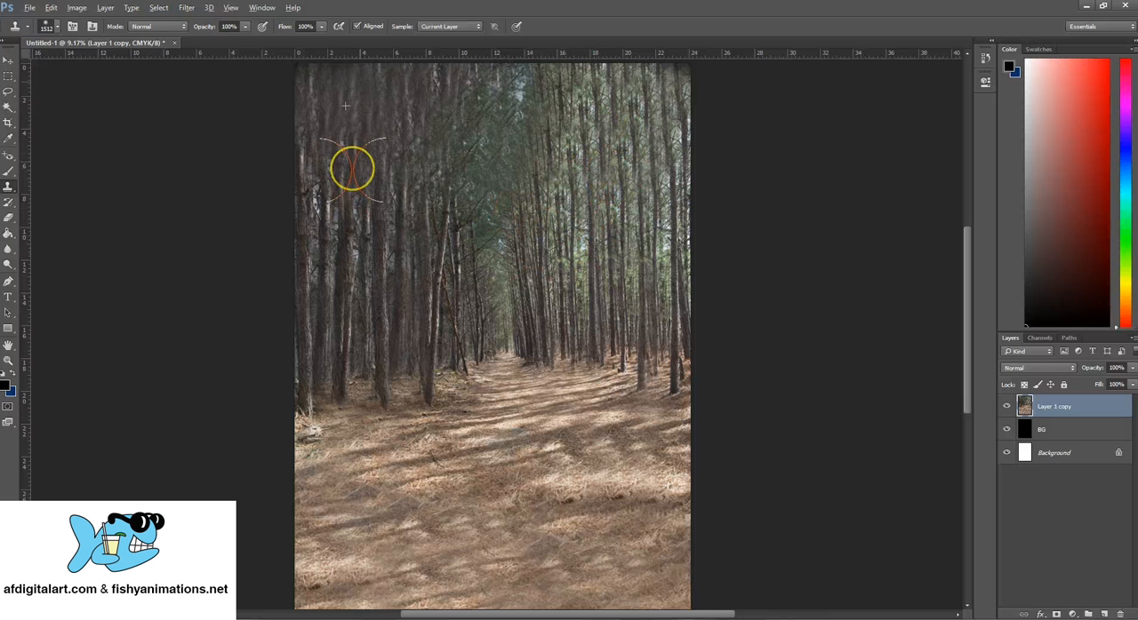
{"action": "left_click", "coordinate": [344, 188], "text": "alt"}
{"action": "left_click", "coordinate": [336, 147]}
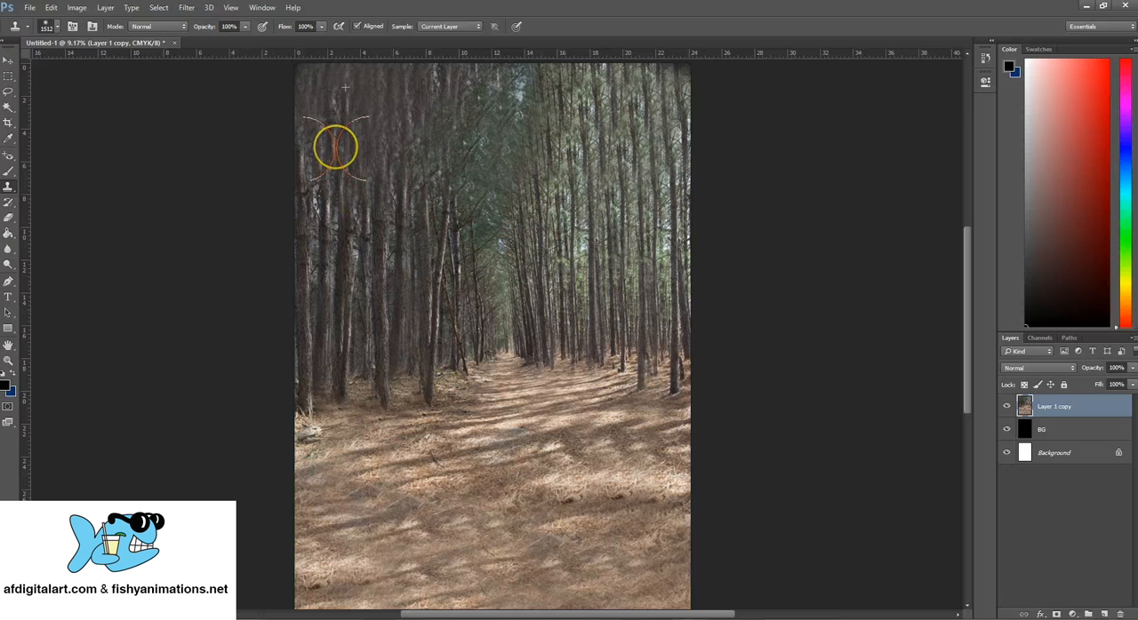
{"action": "left_click", "coordinate": [310, 196], "text": "alt"}
{"action": "left_click", "coordinate": [313, 149]}
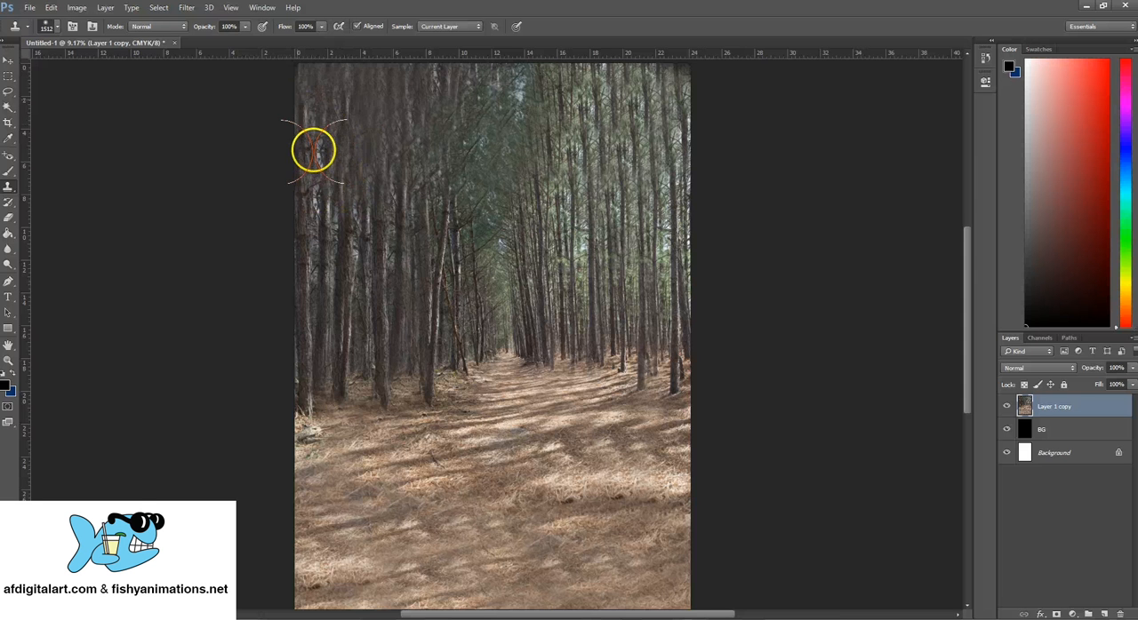
- Clone trunks and foliage upward over the repeated treetops in the forest's upper-right part
{"action": "left_click", "coordinate": [654, 285], "text": "alt"}
{"action": "left_click", "coordinate": [696, 294]}
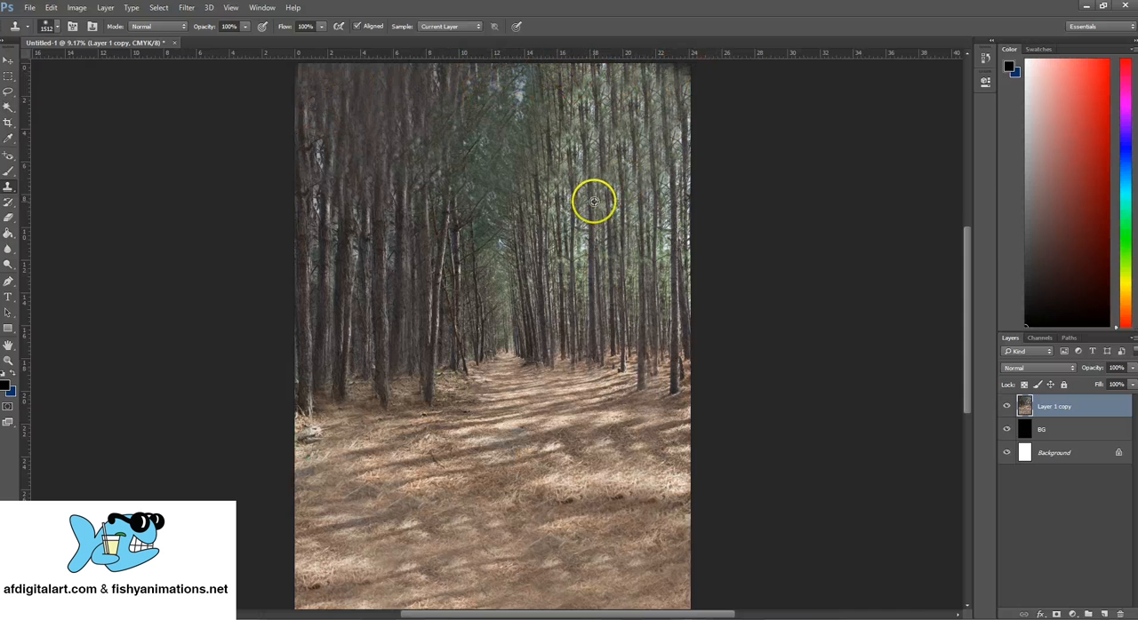
{"action": "left_click_drag", "start_coordinate": [585, 196], "coordinate": [587, 85]}
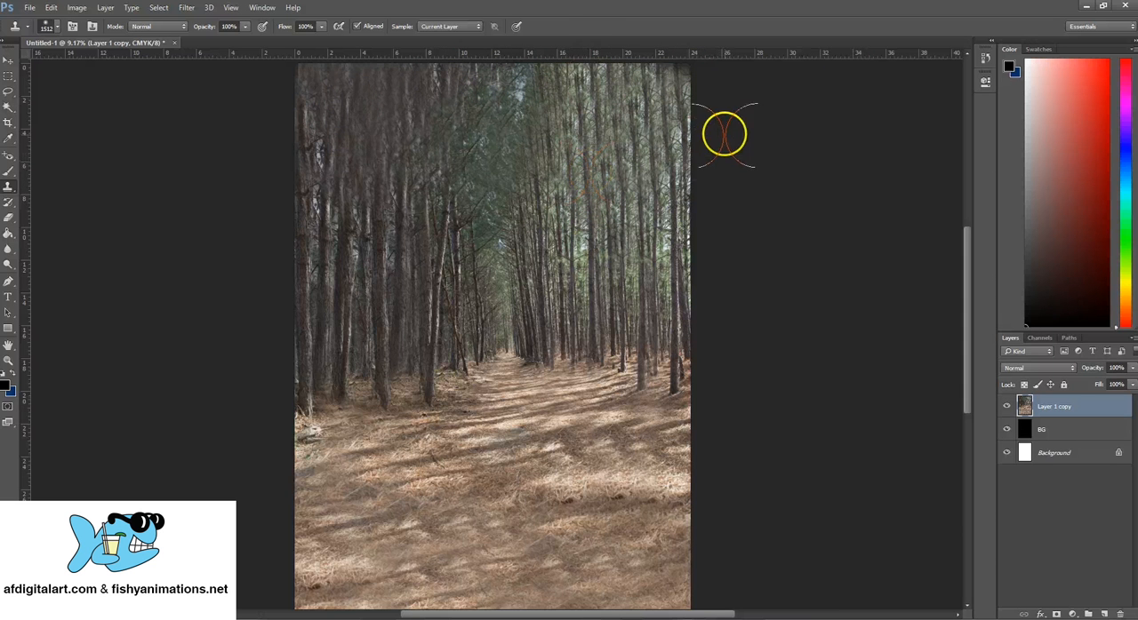
- Clone trunks and dark foliage over the upper-centre area where the left and right tree groups meet
{"action": "left_click", "coordinate": [470, 335], "text": "alt"}
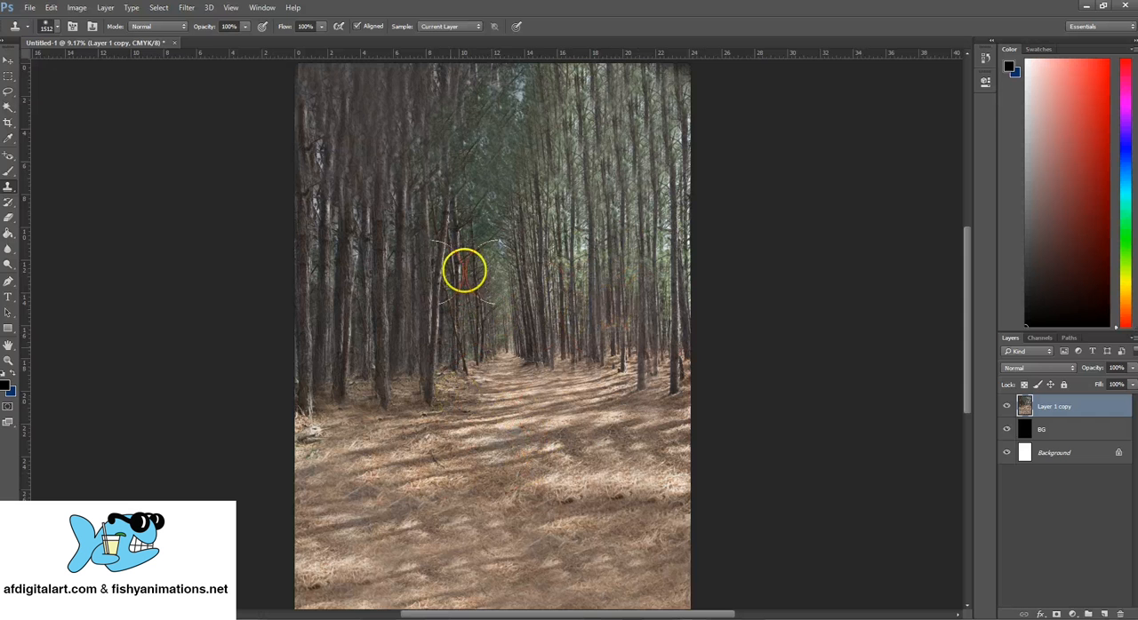
{"action": "left_click", "coordinate": [482, 168], "text": "alt"}
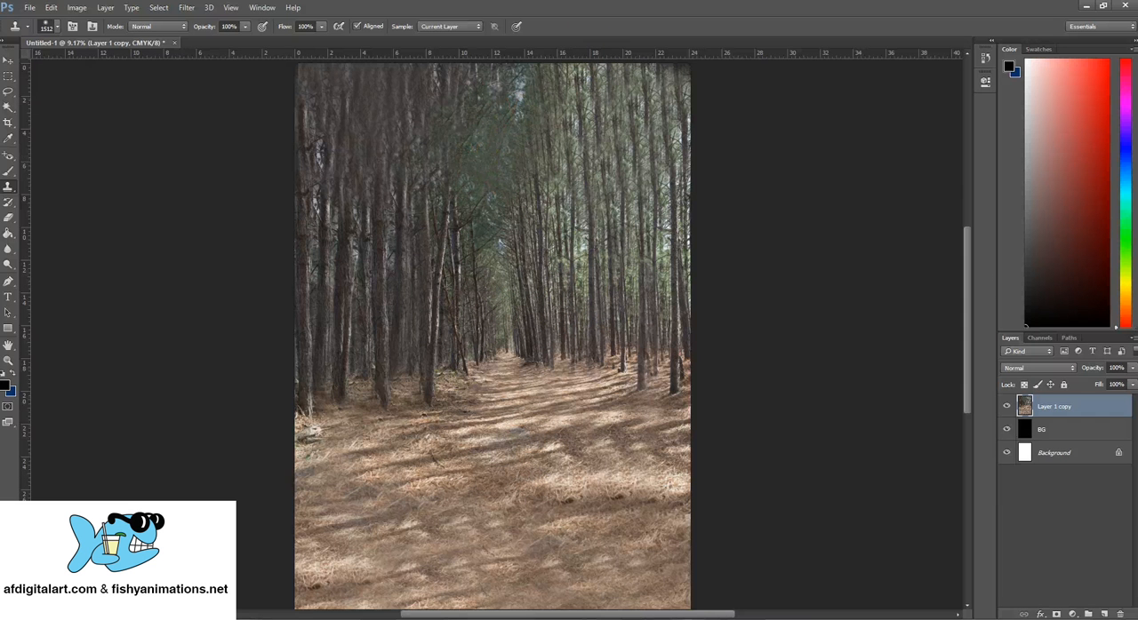
{"action": "left_click", "coordinate": [488, 173], "text": "alt"}
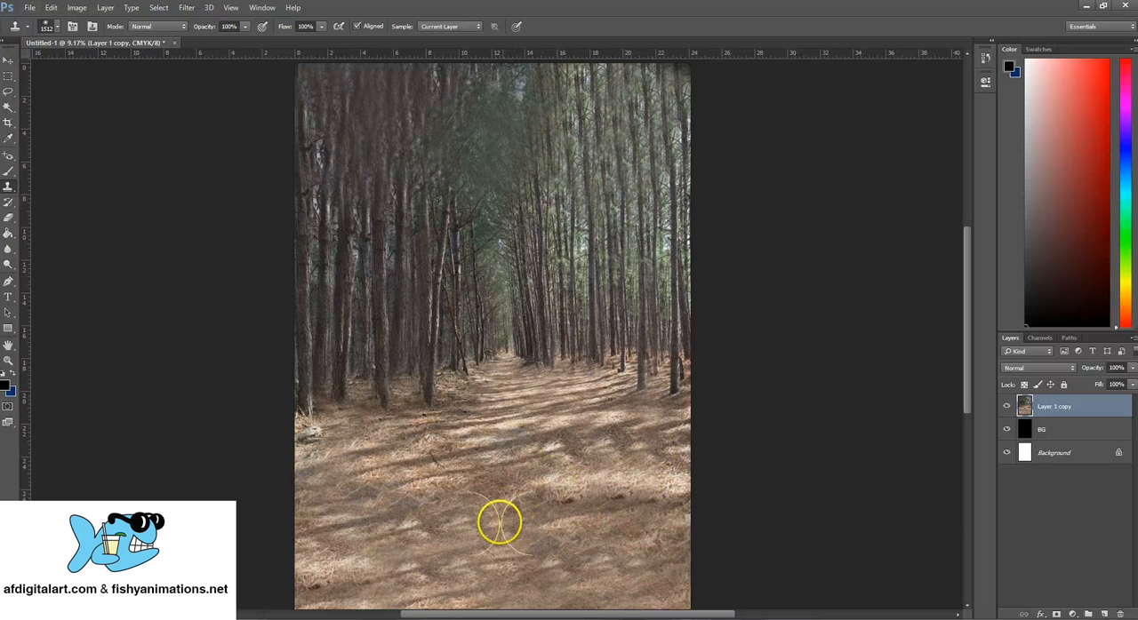
- Clone pine-straw ground over the repeated light patches in the path's lower-right part, undoing the last two strokes
{"action": "left_click", "coordinate": [634, 500]}
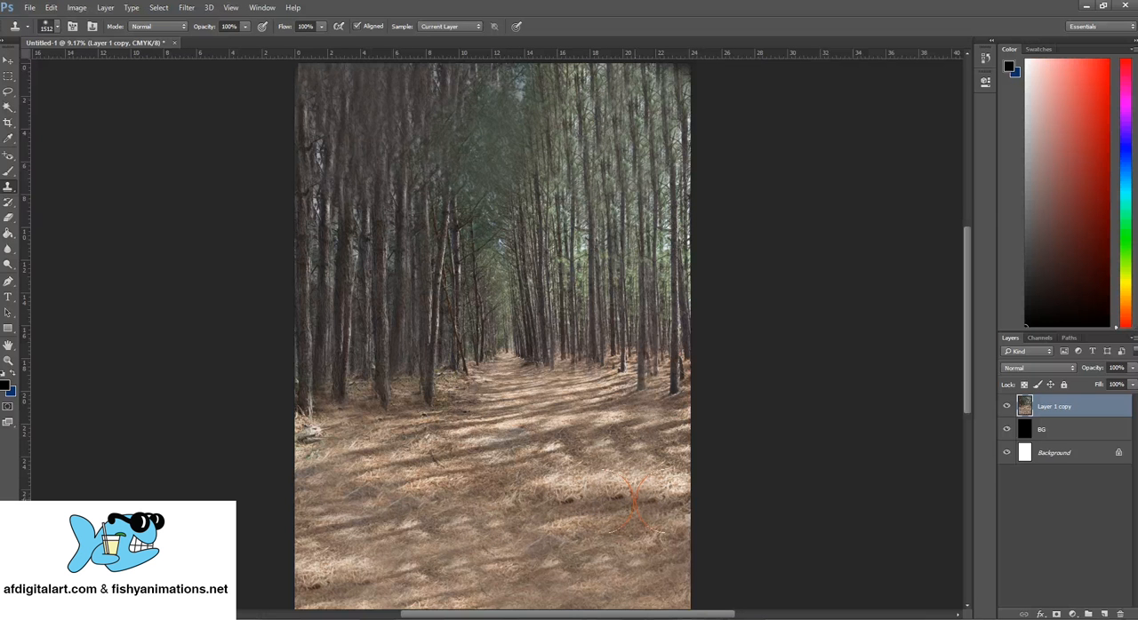
{"action": "left_click", "coordinate": [554, 548]}
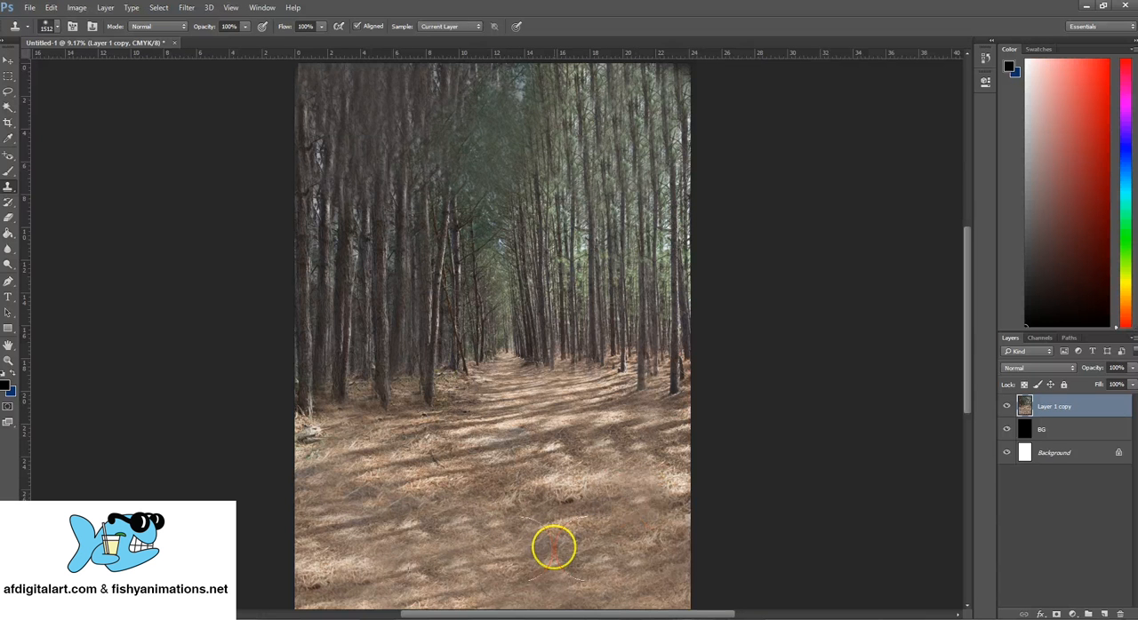
{"action": "left_click", "coordinate": [504, 565]}
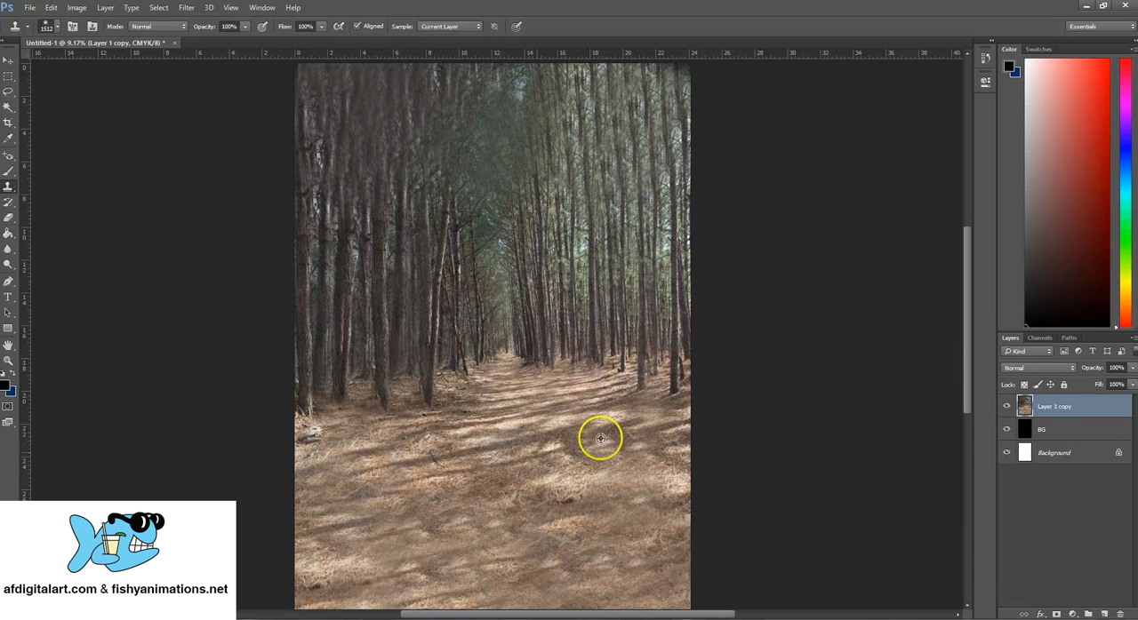
{"action": "left_click_drag", "start_coordinate": [546, 454], "coordinate": [574, 457]}
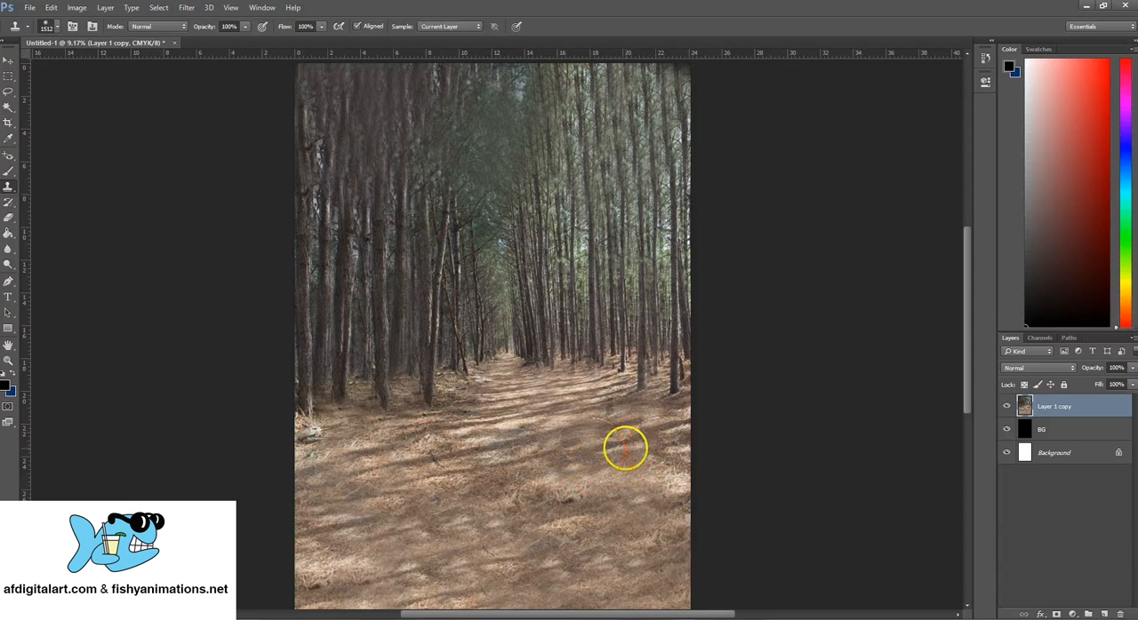
{"action": "key", "text": "ctrl+alt+z"}
{"action": "key", "text": "ctrl+alt+z"}
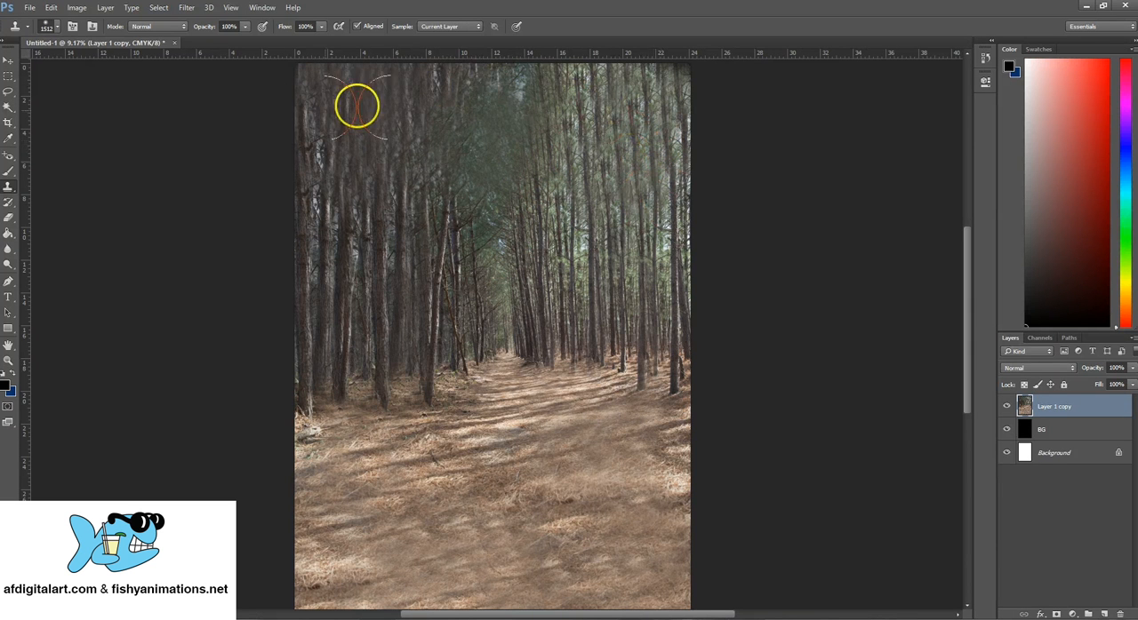
- Clone trees over the dark edge in the canvas's upper-right corner
{"action": "left_click", "coordinate": [677, 79]}
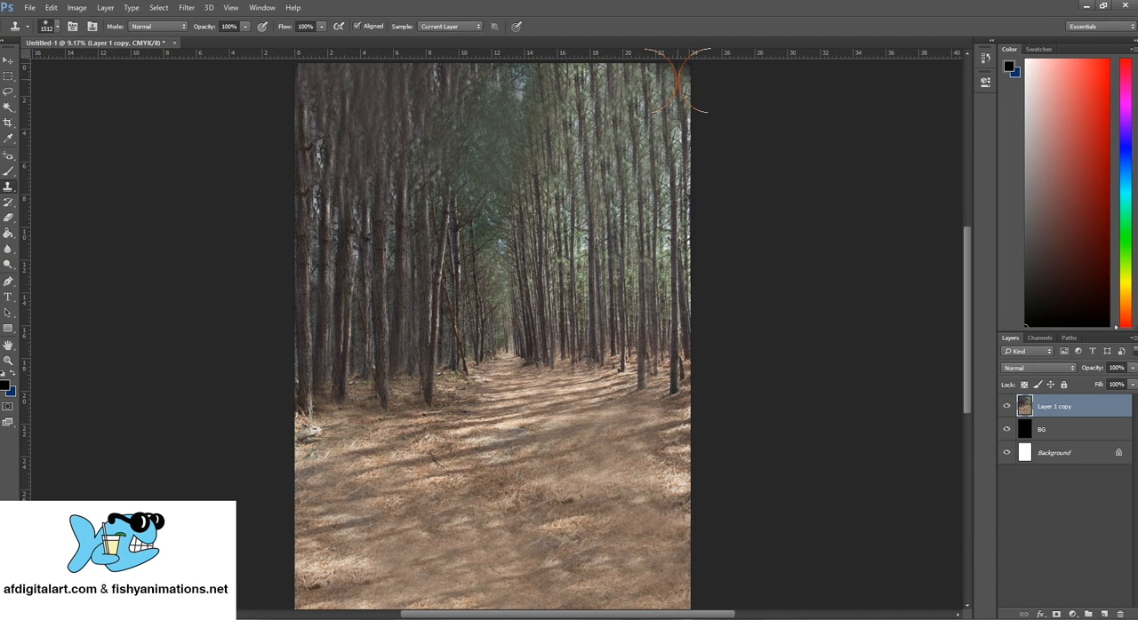
{"action": "left_click", "coordinate": [651, 109]}
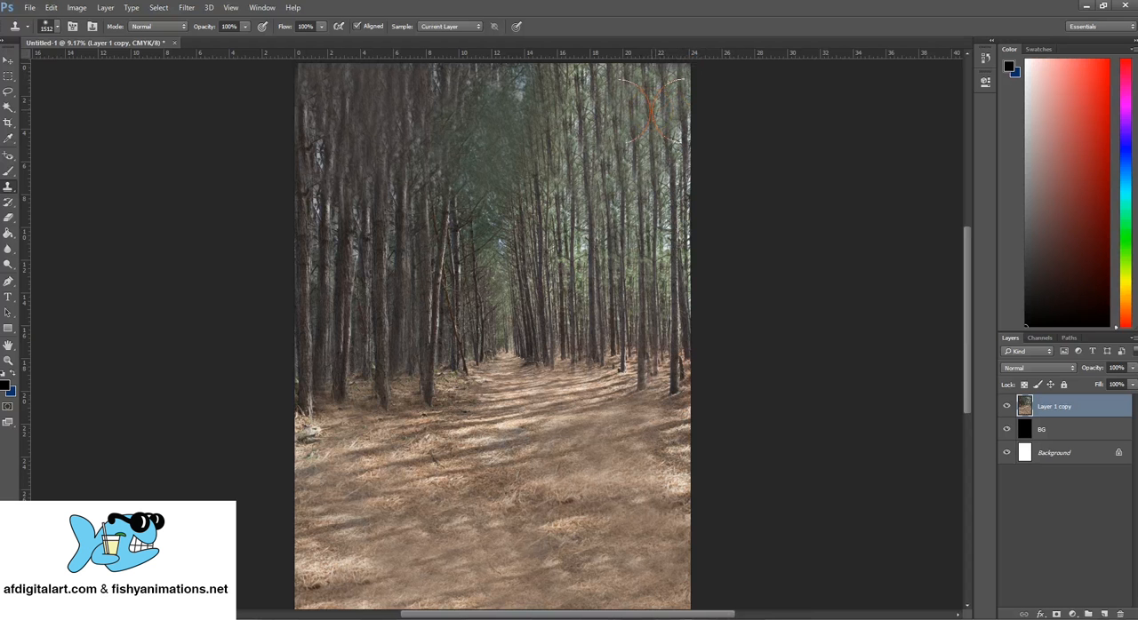
- Draw a tall elliptical selection about 19 in wide and 25 in tall around the centre of the forest
{"action": "left_click", "coordinate": [9, 79]}
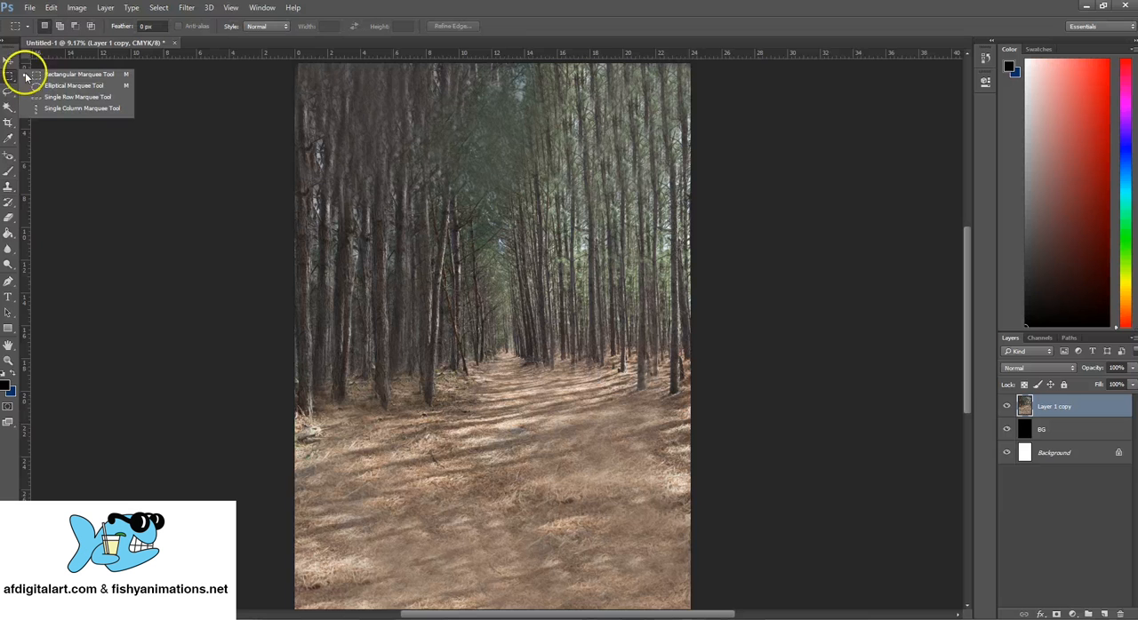
{"action": "left_click", "coordinate": [71, 85]}
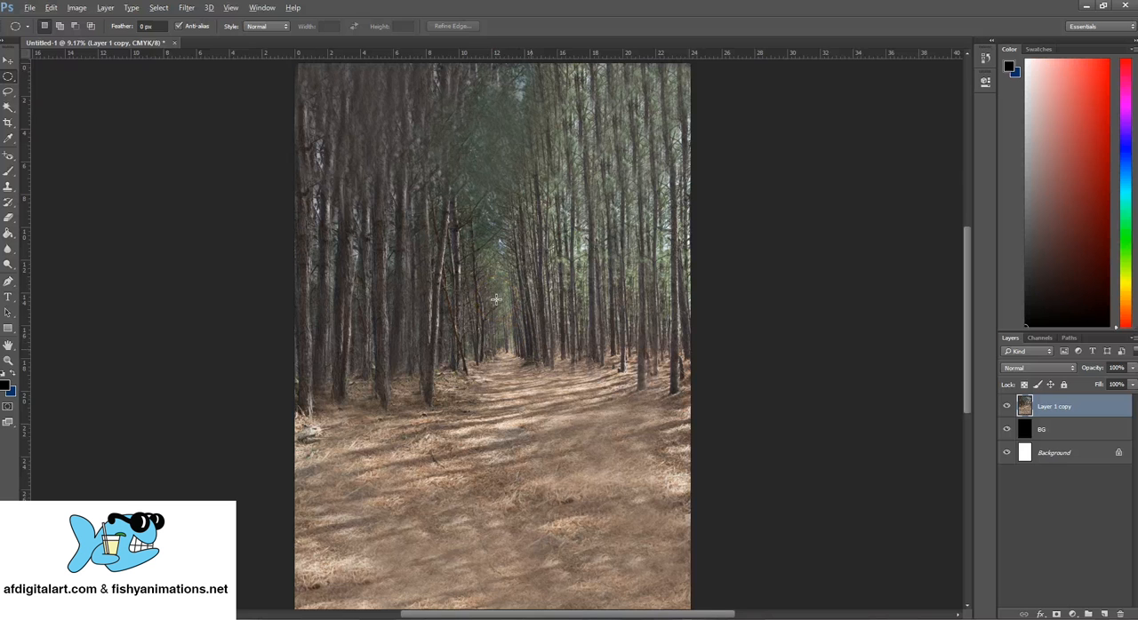
{"action": "left_click_drag", "start_coordinate": [557, 365], "coordinate": [570, 373]}
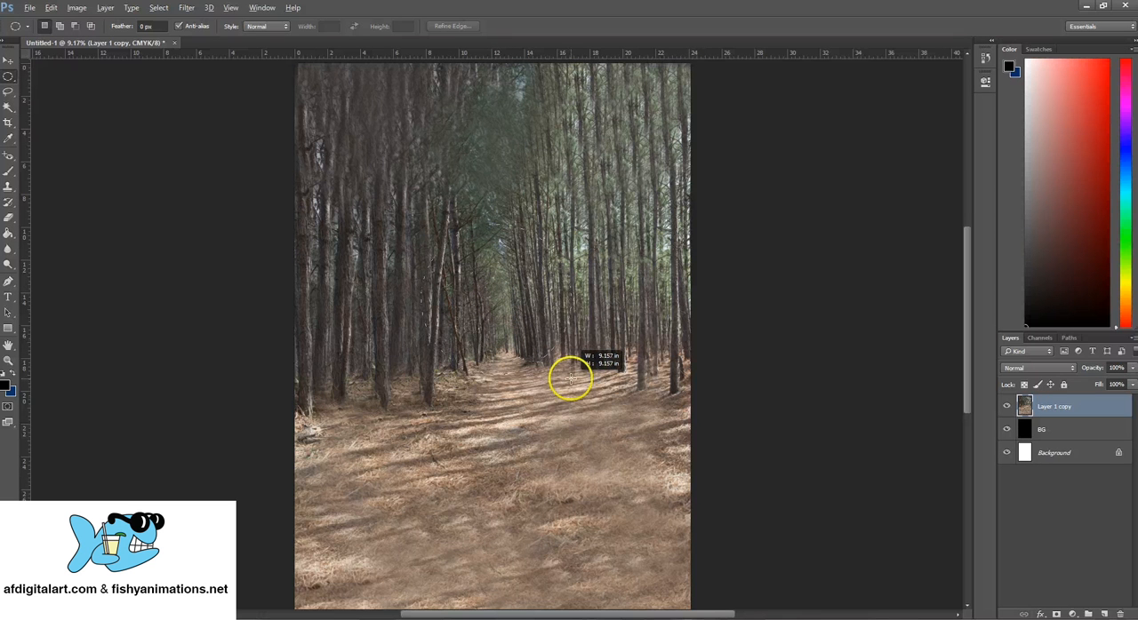
{"action": "left_click_drag", "start_coordinate": [571, 379], "coordinate": [650, 514]}
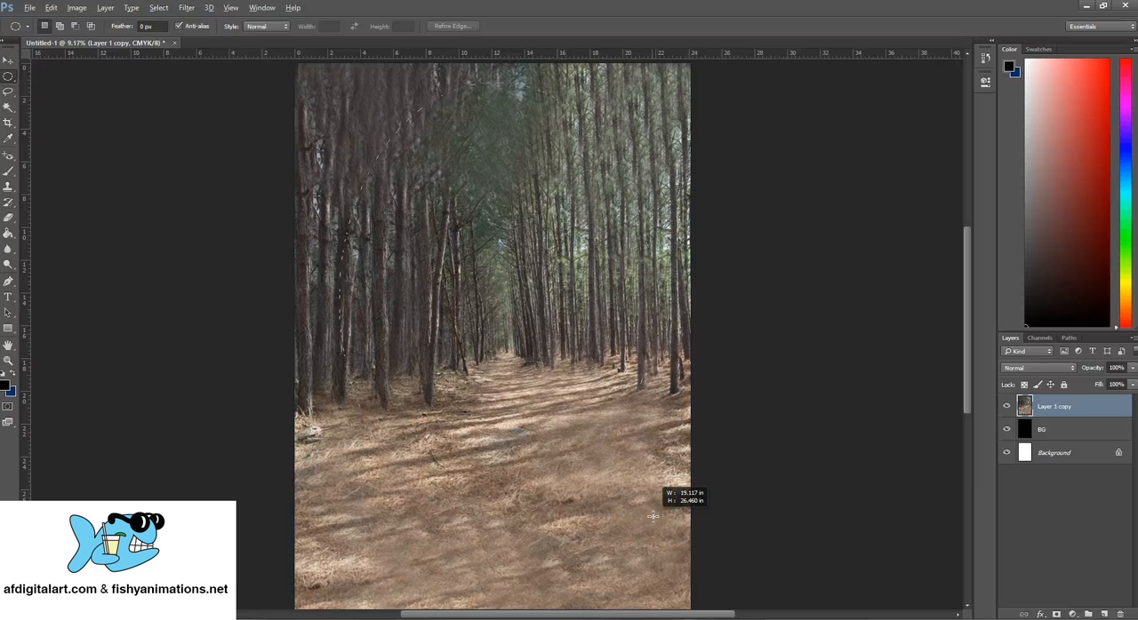
{"action": "left_click_drag", "start_coordinate": [654, 518], "coordinate": [649, 506]}
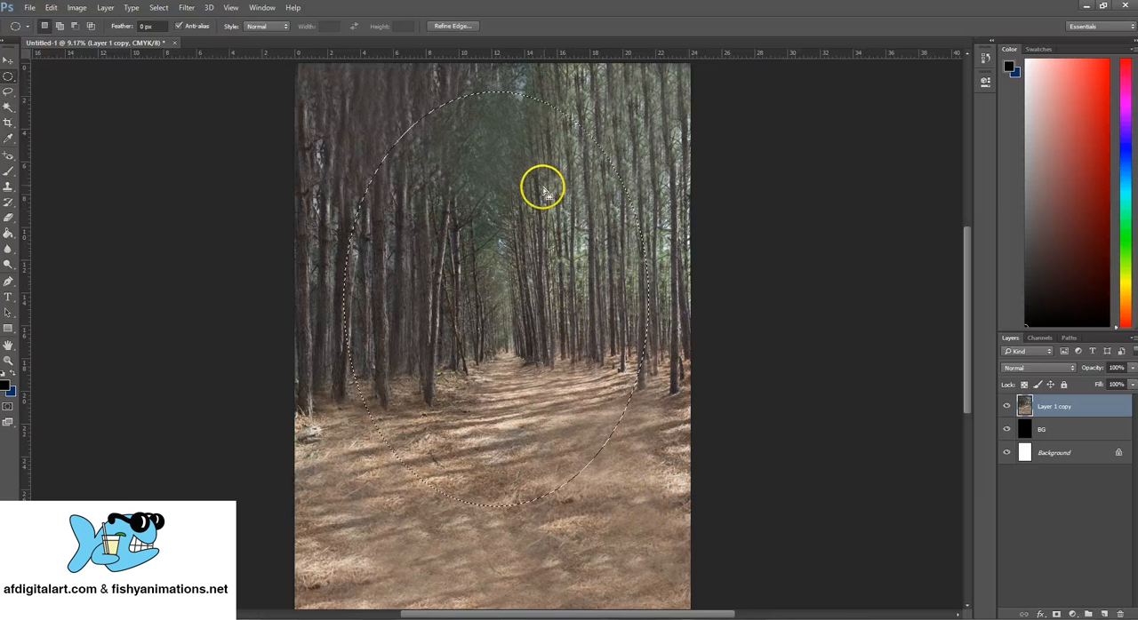
- Transform the elliptical selection to 110.36% width and 118.96% height, centred in the forest, and apply the transformation
{"action": "left_click", "coordinate": [158, 8]}
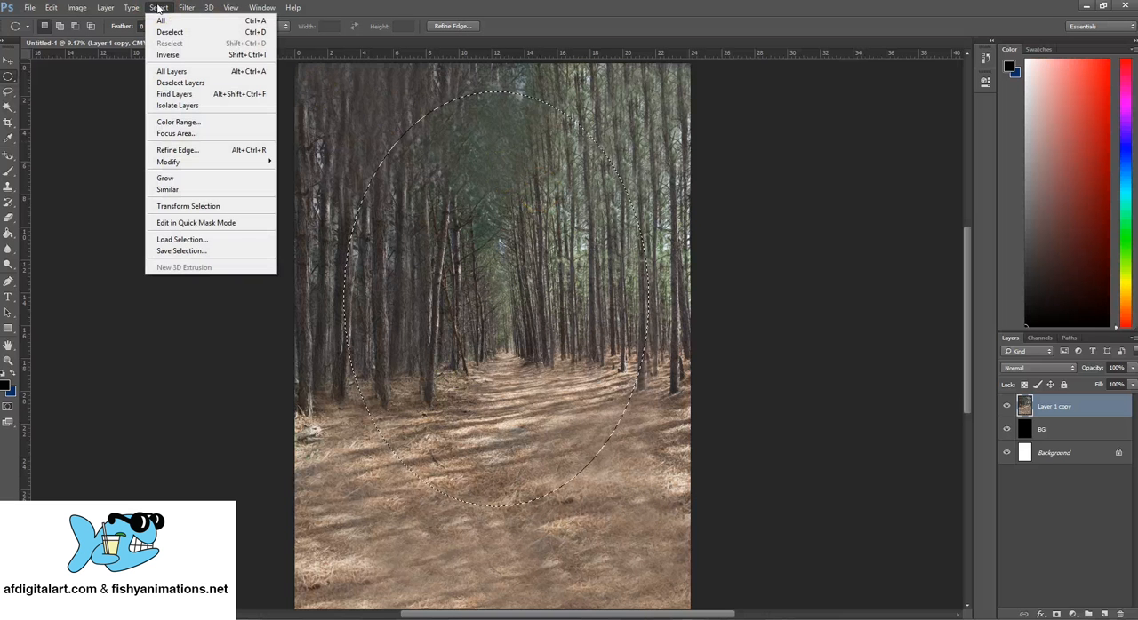
{"action": "left_click", "coordinate": [199, 208]}
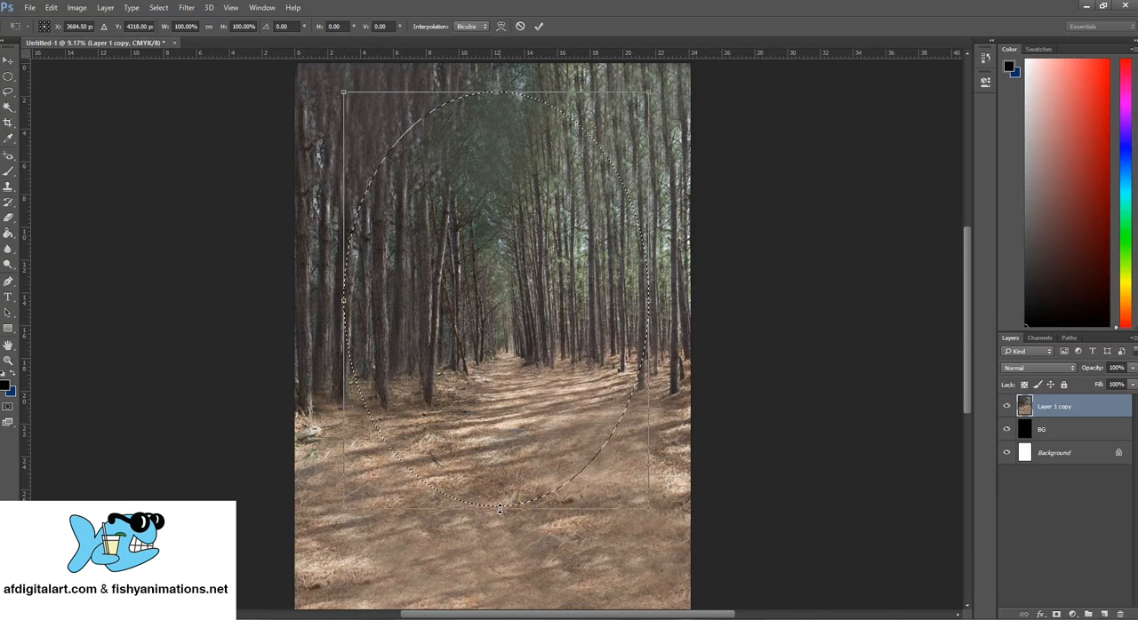
{"action": "left_click_drag", "start_coordinate": [500, 508], "coordinate": [501, 569]}
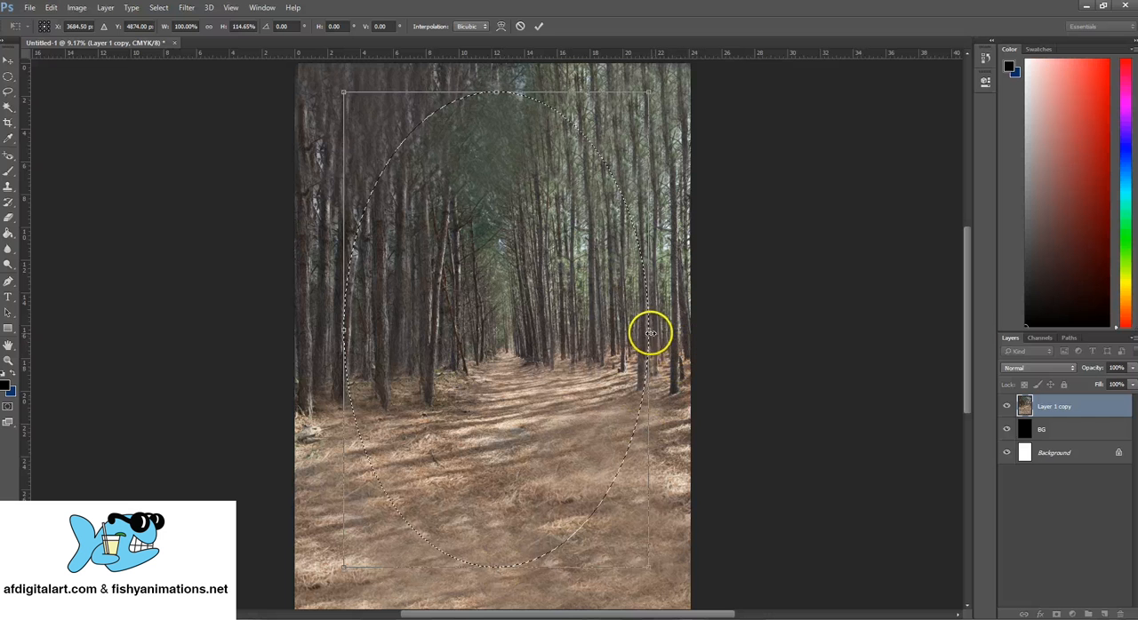
{"action": "left_click_drag", "start_coordinate": [648, 333], "coordinate": [658, 332]}
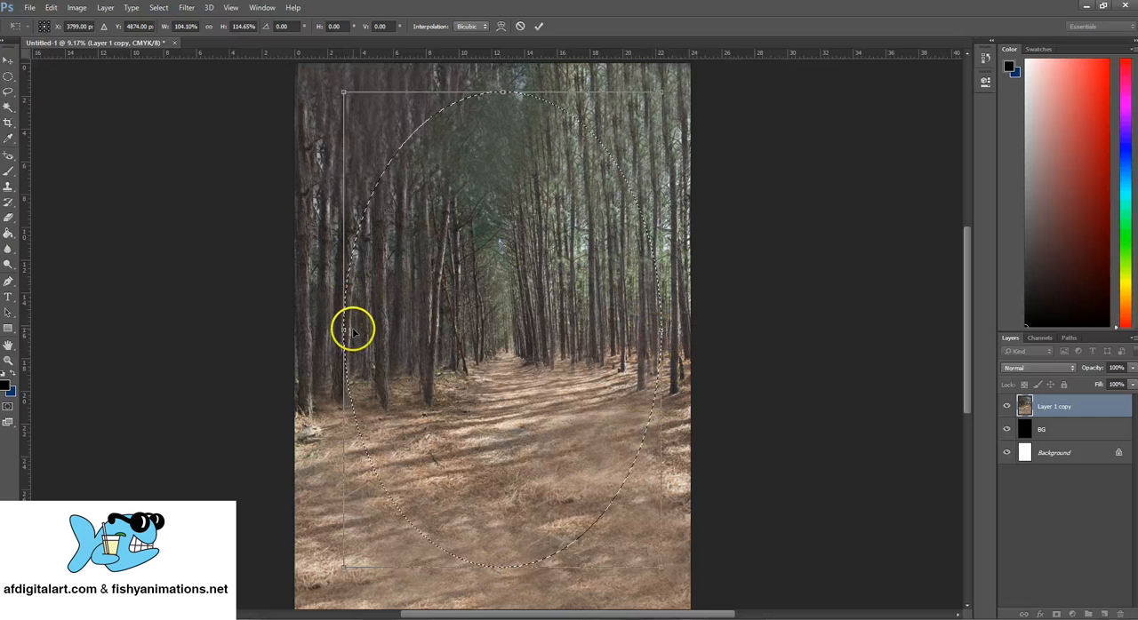
{"action": "left_click_drag", "start_coordinate": [345, 330], "coordinate": [344, 330]}
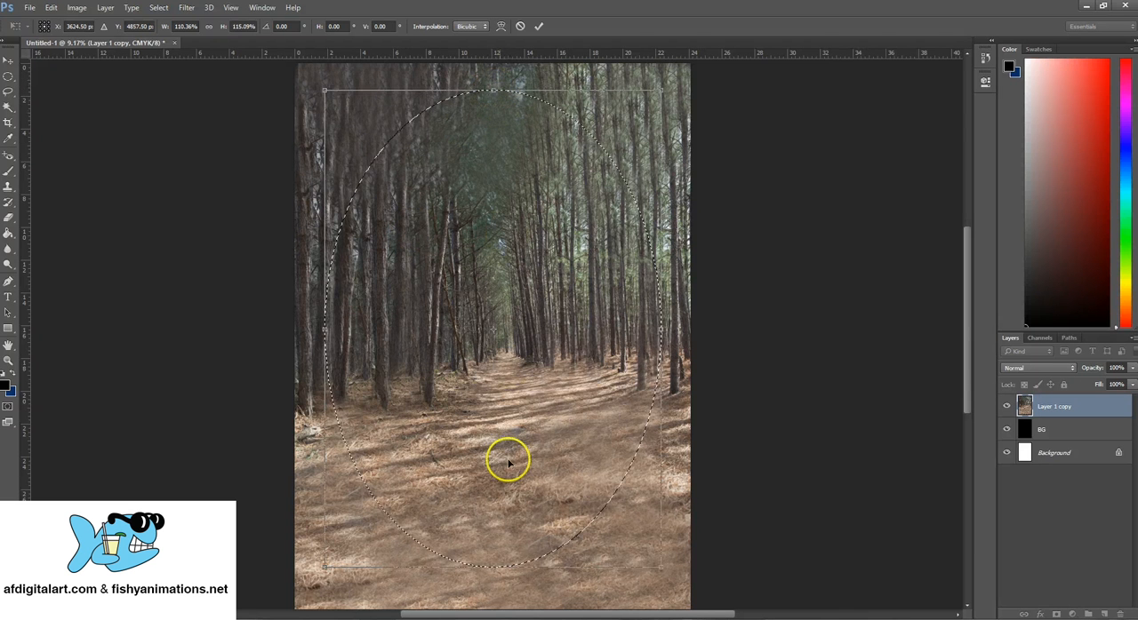
{"action": "mouse_move", "coordinate": [496, 567]}
{"action": "left_mouse_down"}
{"action": "mouse_move", "coordinate": [495, 540]}
{"action": "mouse_move", "coordinate": [495, 583]}
{"action": "left_mouse_up"}
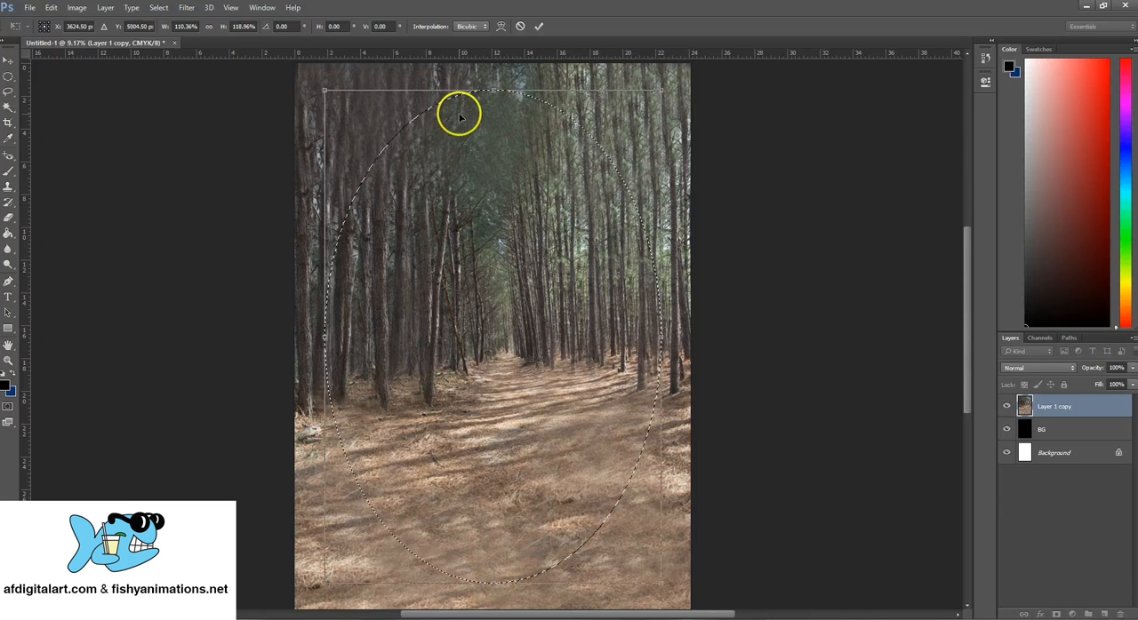
{"action": "left_click", "coordinate": [8, 59]}
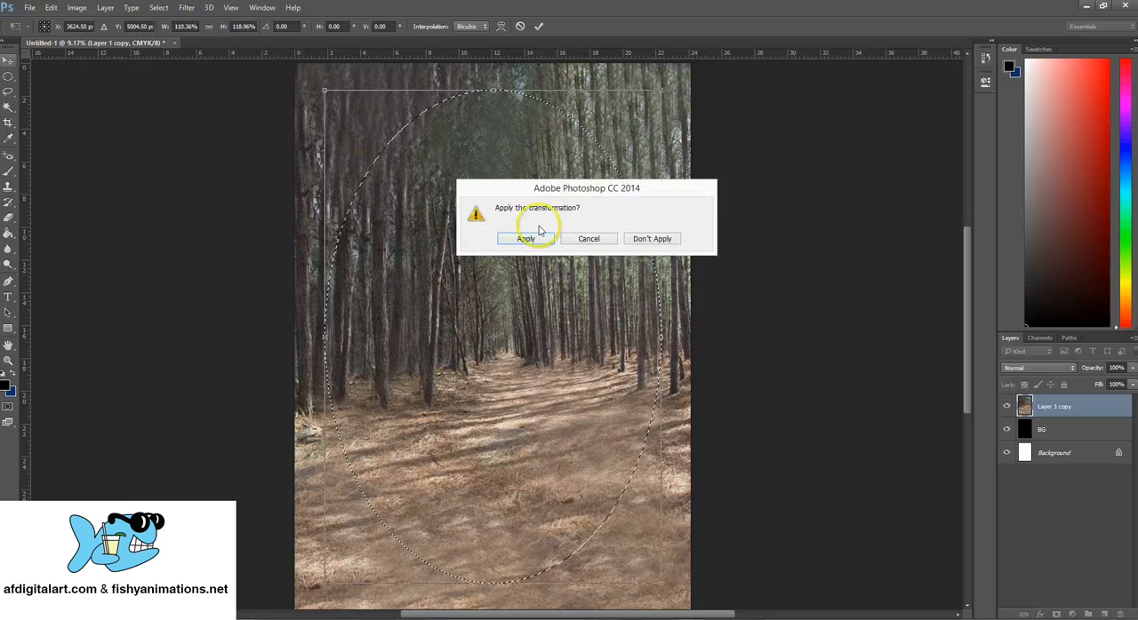
{"action": "left_click_drag", "start_coordinate": [533, 185], "coordinate": [469, 177]}
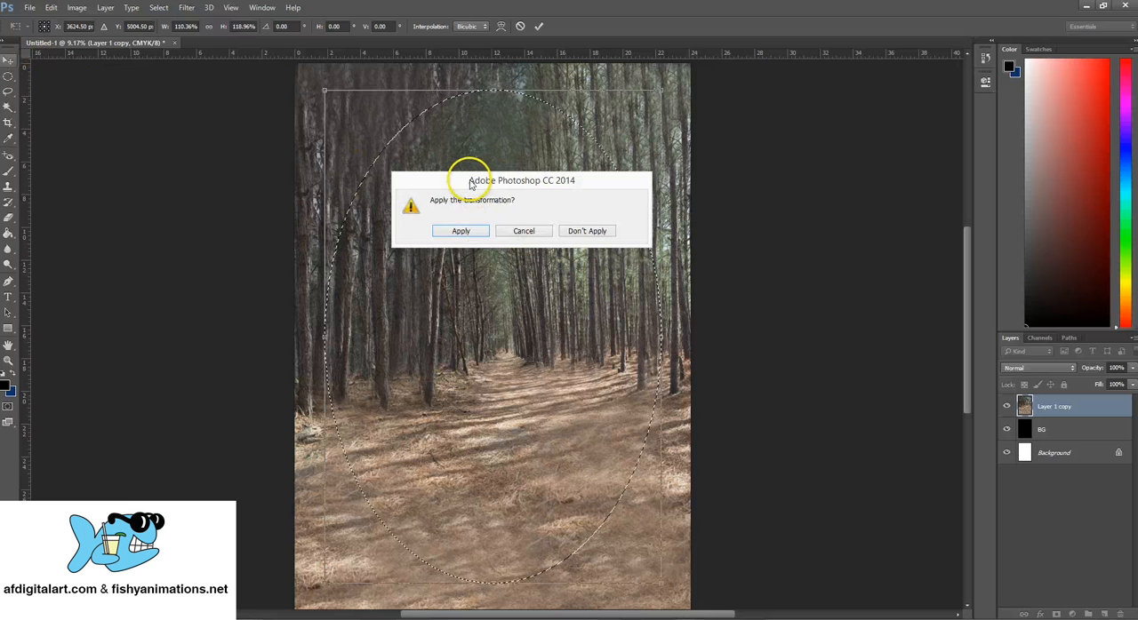
{"action": "left_click", "coordinate": [461, 233]}
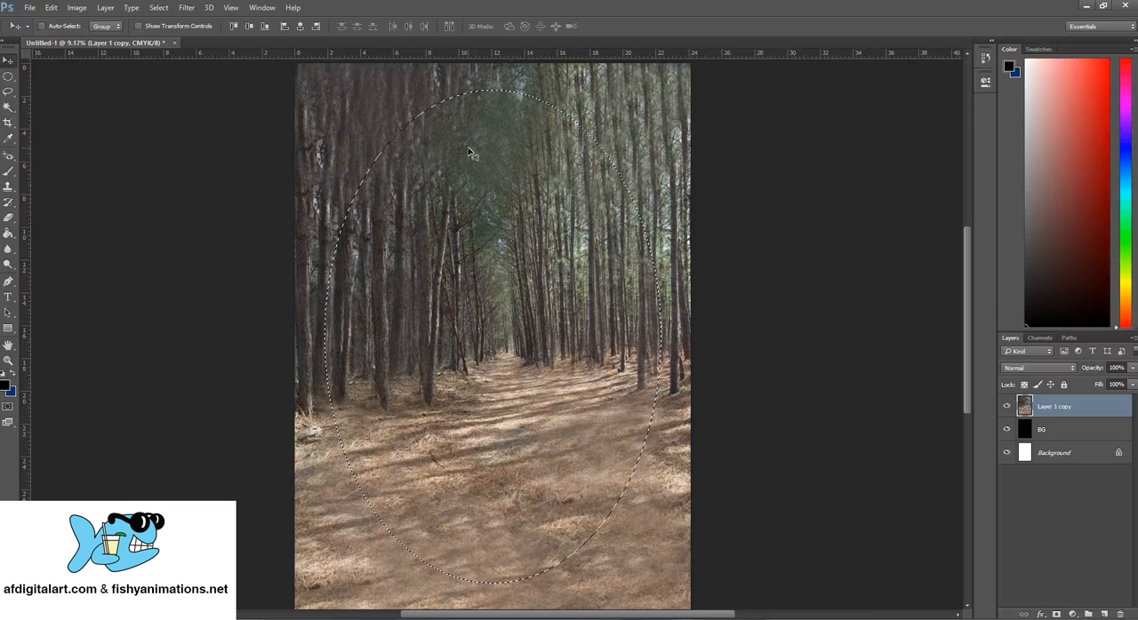
- Try cutting the forest inside the oval selection out of the Layer 1 copy layer, and undo the cut
{"action": "left_click", "coordinate": [51, 7]}
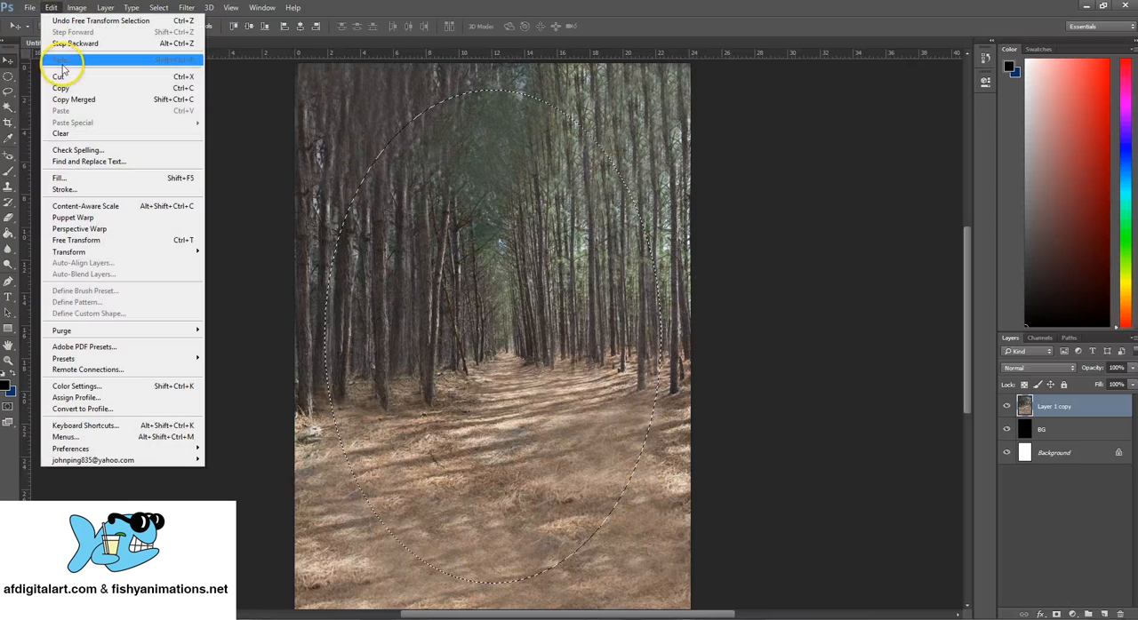
{"action": "left_click", "coordinate": [62, 79]}
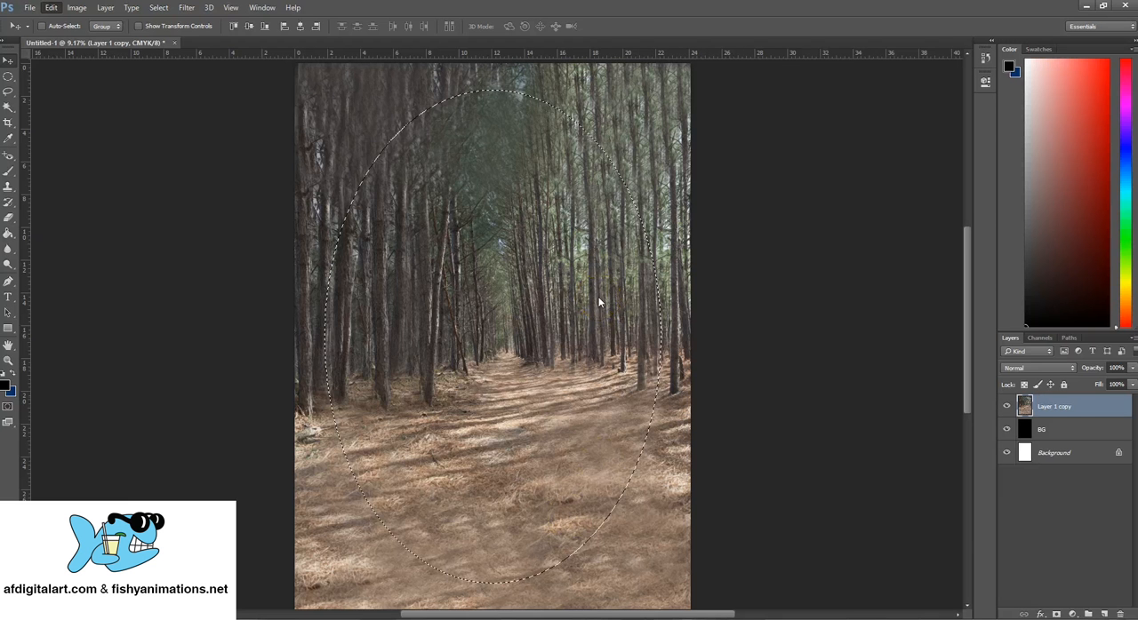
{"action": "key", "text": "ctrl+x"}
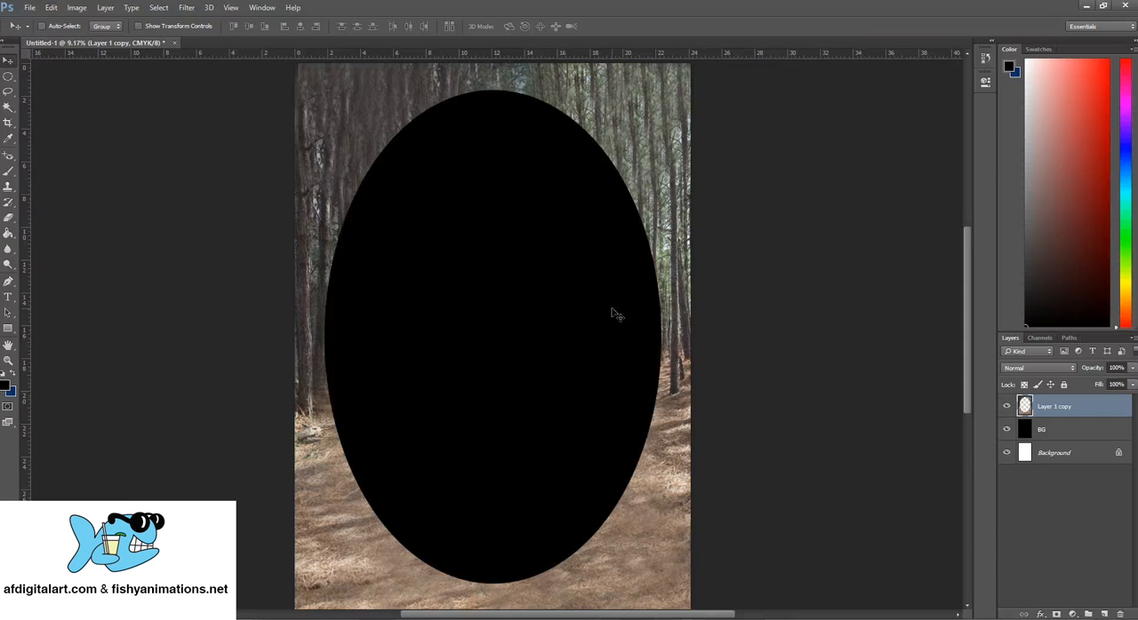
{"action": "left_click", "coordinate": [52, 8]}
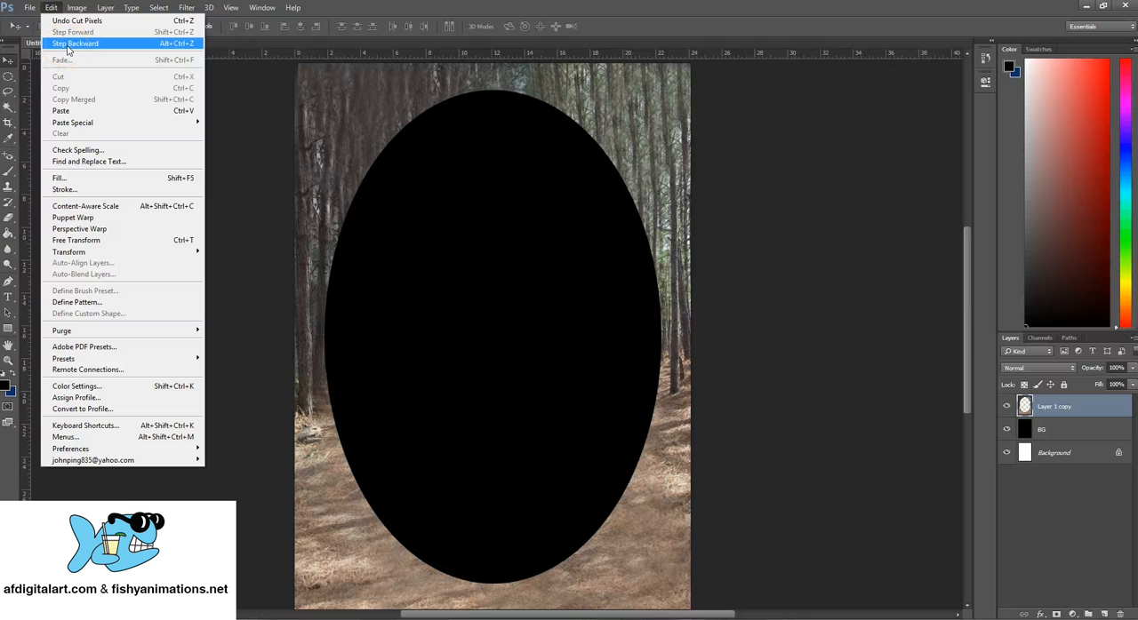
{"action": "left_click", "coordinate": [68, 44]}
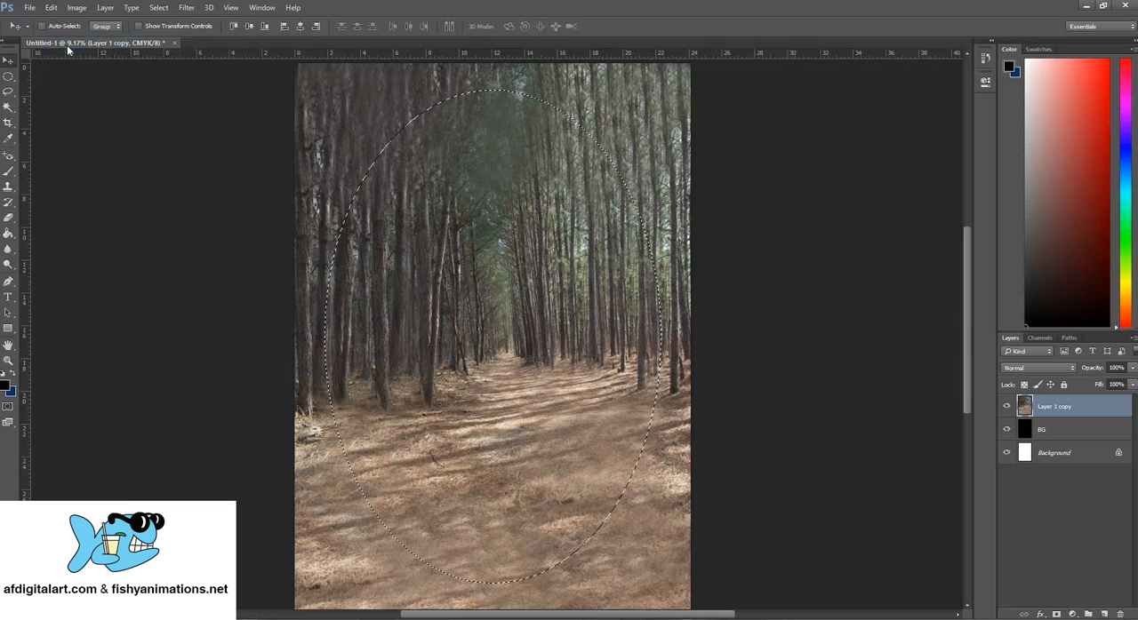
- Invert the oval selection and cut the forest outside it from the Layer 1 copy layer
{"action": "left_click", "coordinate": [160, 8]}
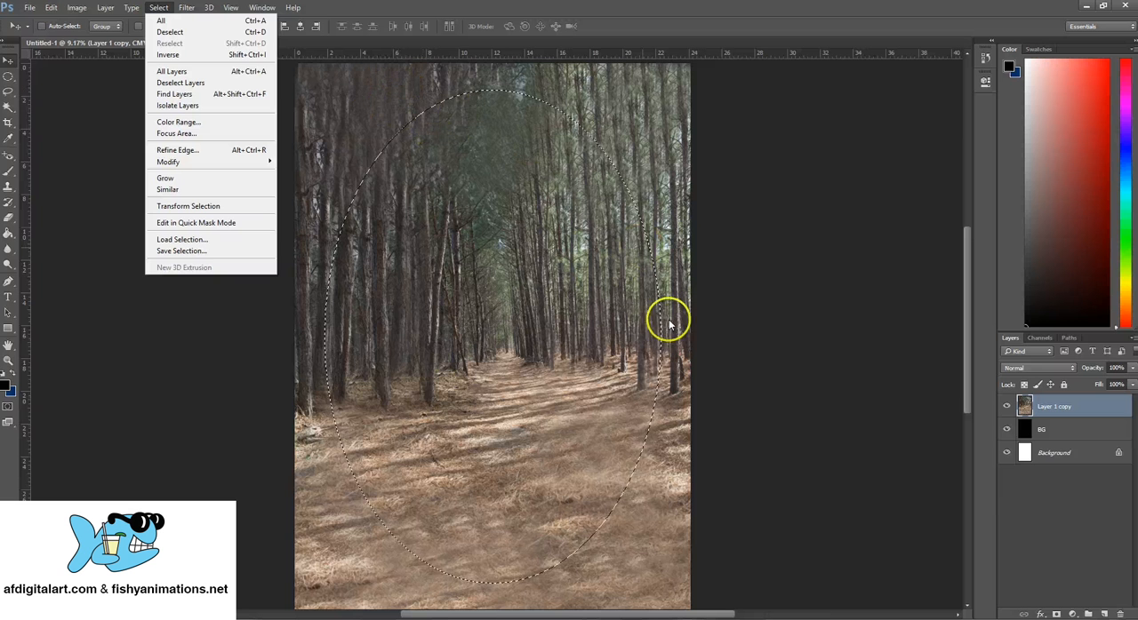
{"action": "left_click", "coordinate": [169, 55]}
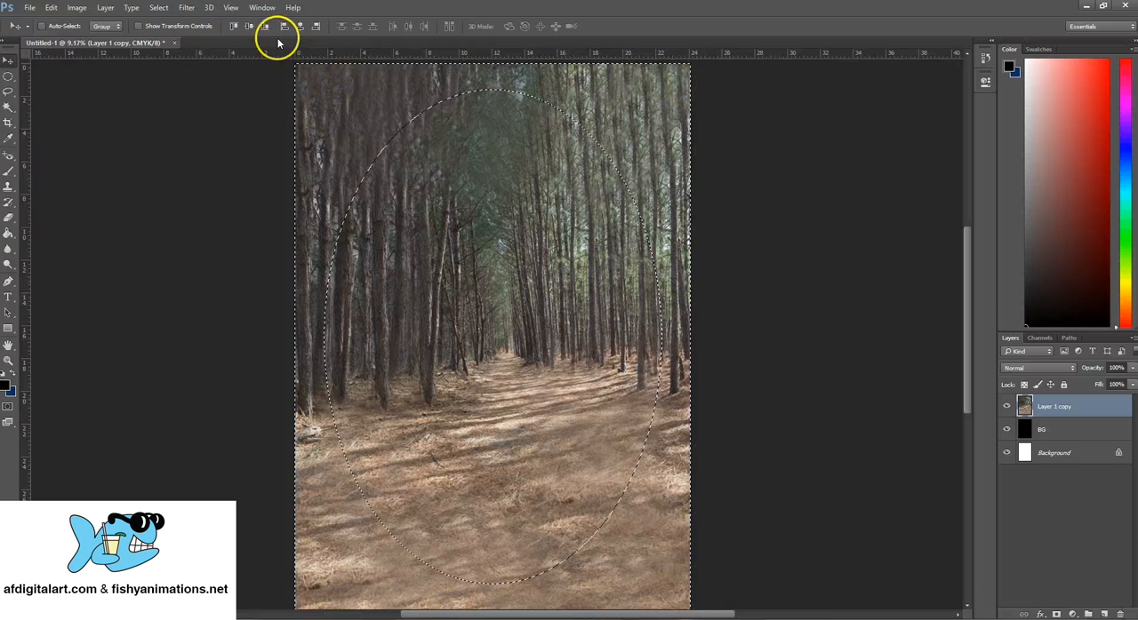
{"action": "left_click", "coordinate": [51, 8]}
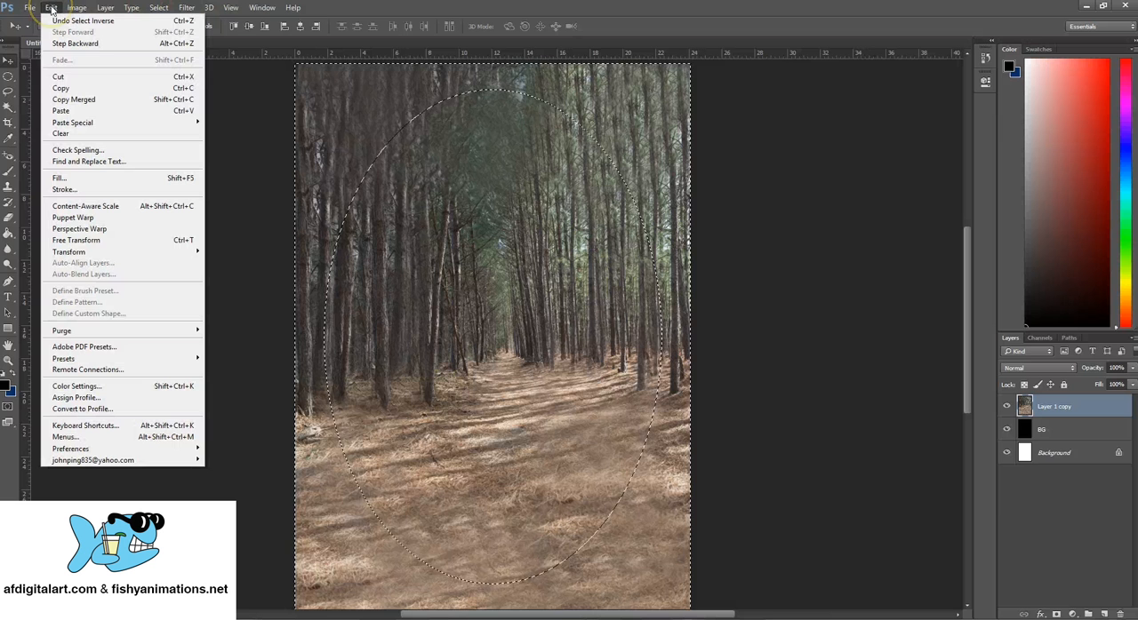
{"action": "left_click", "coordinate": [60, 78]}
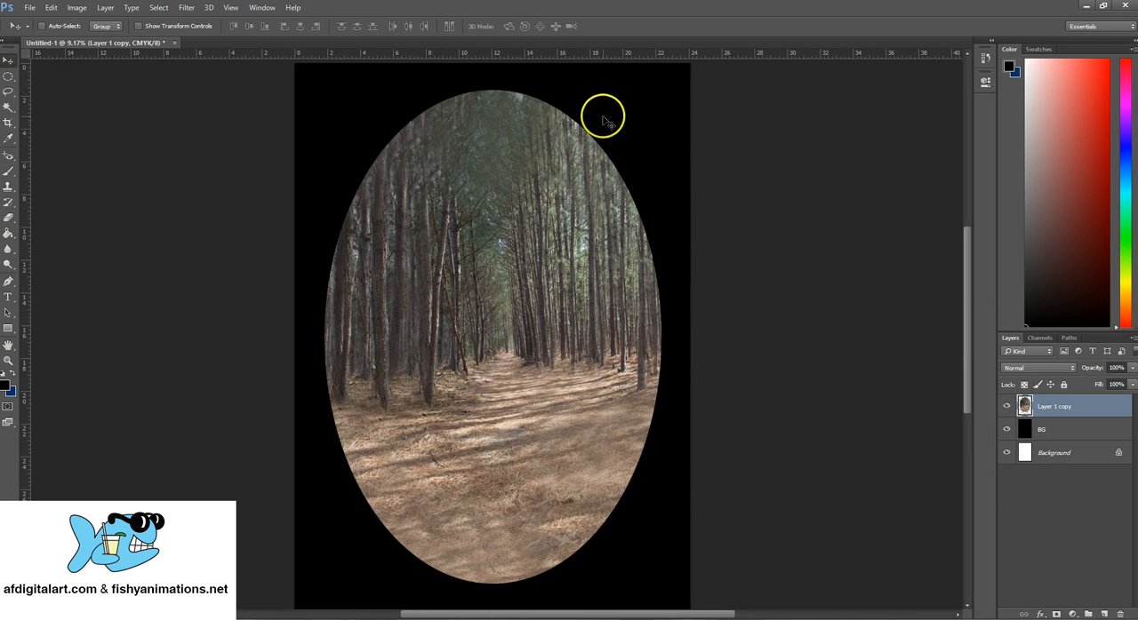
- Select the area outside the oval, refine its edge with smooth 25, feather 250 px, contrast 30% and shift edge +20%, and cut it from the forest layer
{"action": "left_click", "coordinate": [8, 107]}
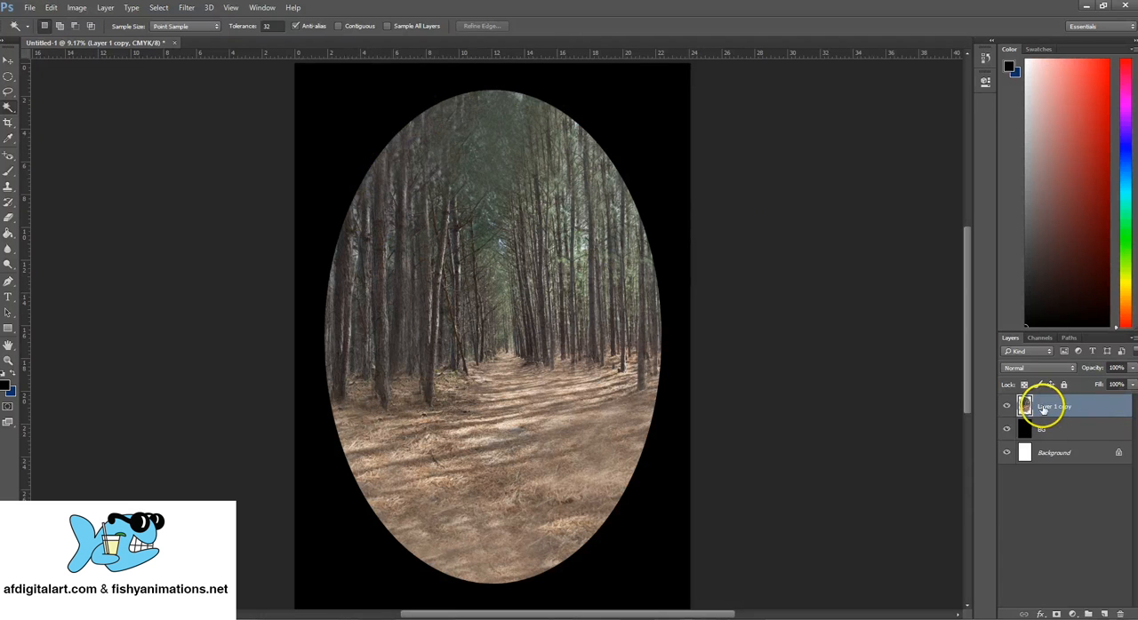
{"action": "left_click", "coordinate": [639, 111]}
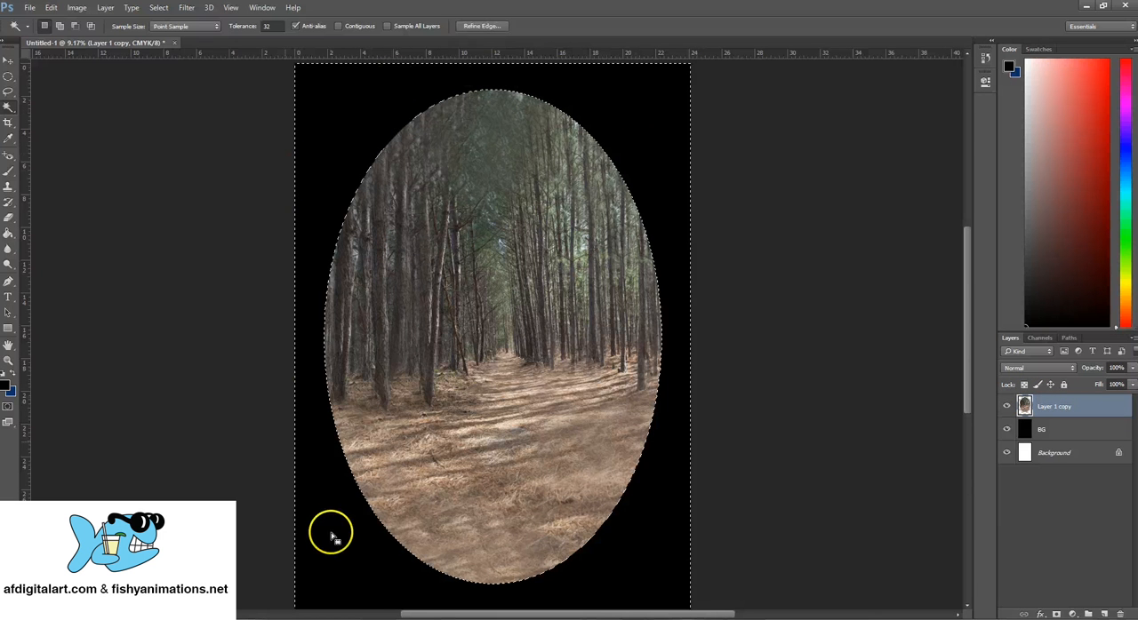
{"action": "left_click", "coordinate": [481, 27]}
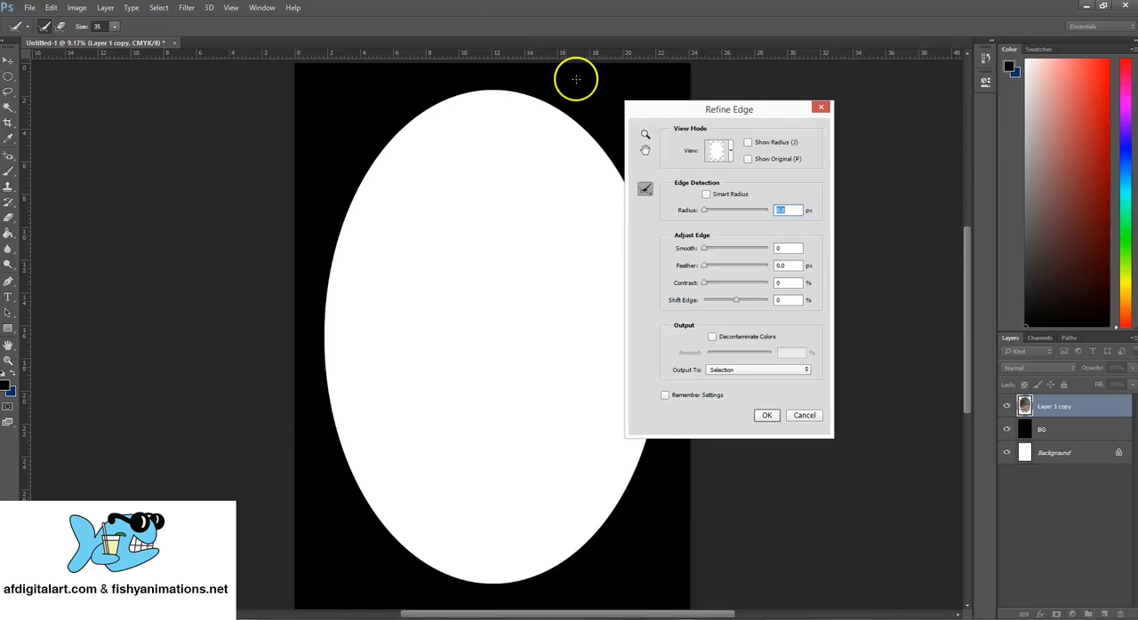
{"action": "left_click_drag", "start_coordinate": [683, 114], "coordinate": [740, 103]}
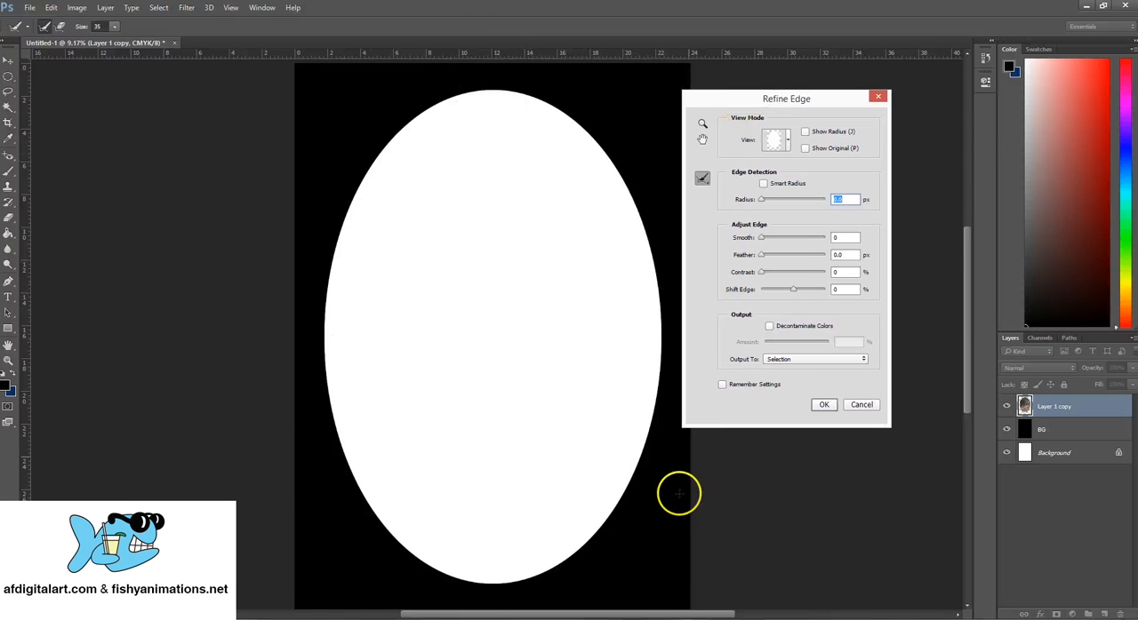
{"action": "left_click_drag", "start_coordinate": [794, 105], "coordinate": [766, 107]}
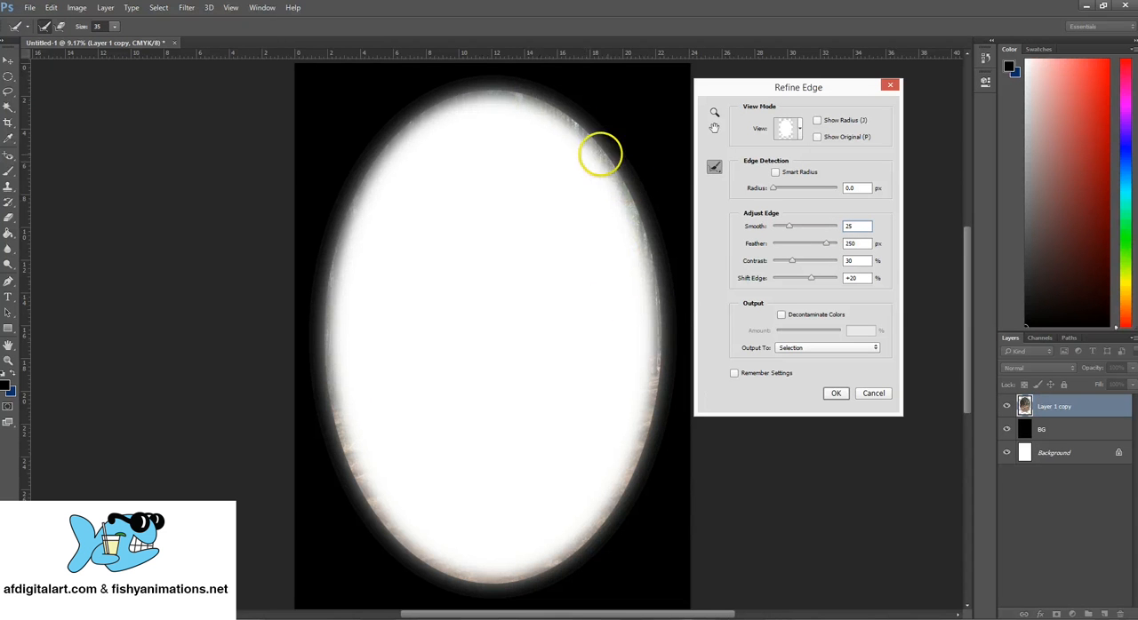
{"action": "left_click", "coordinate": [836, 393]}
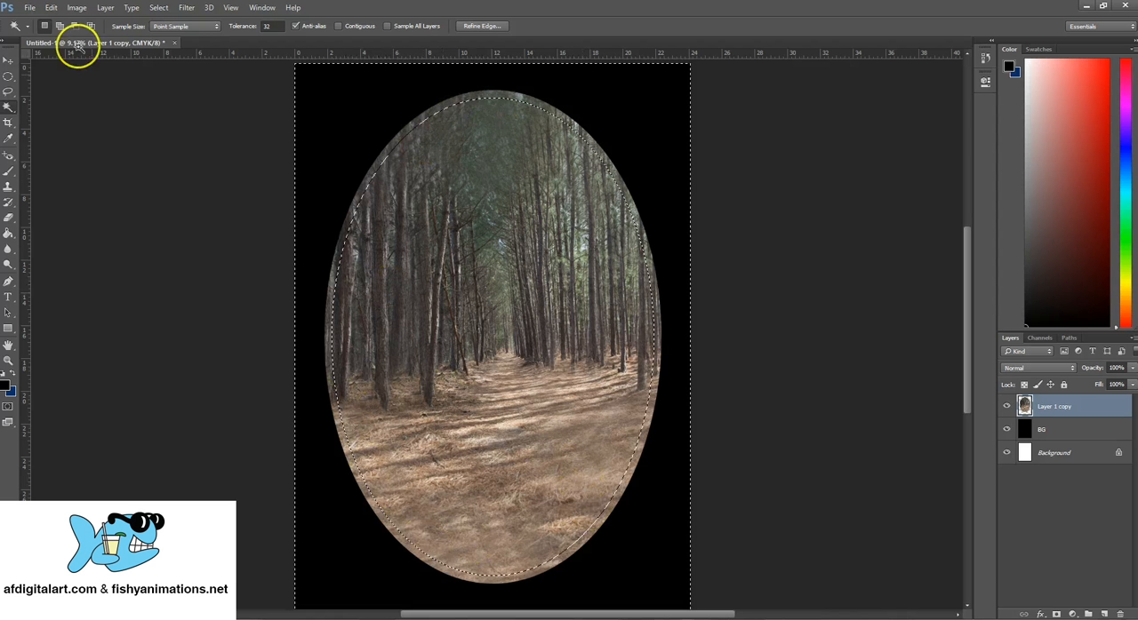
{"action": "left_click", "coordinate": [50, 7]}
{"action": "left_click", "coordinate": [64, 80]}
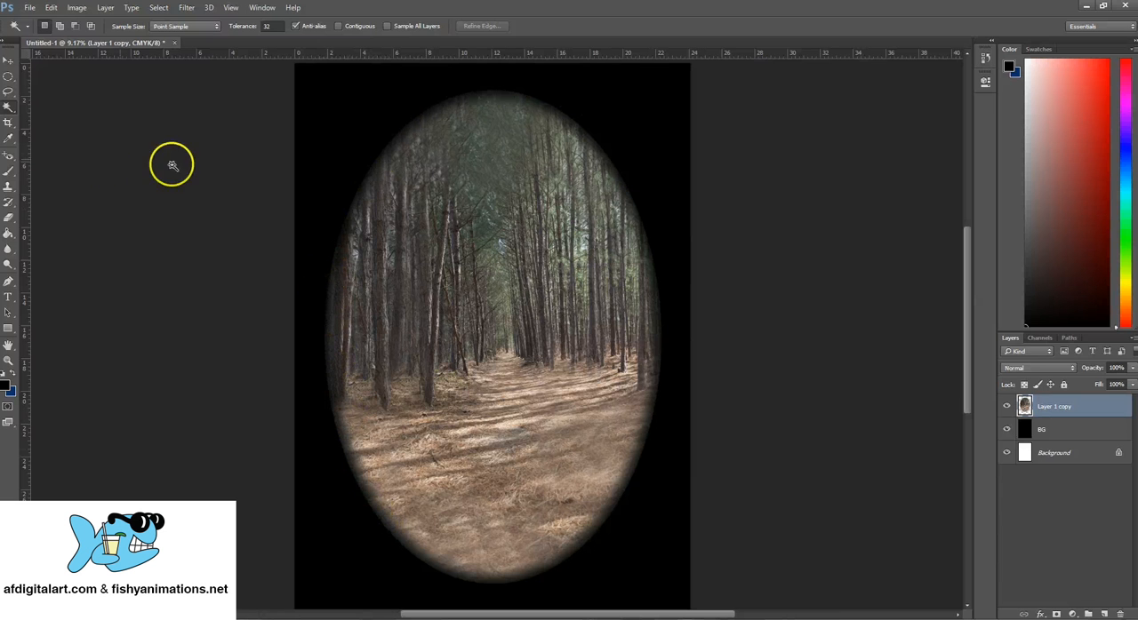
- Try softening the forest oval's rim with a soft 1860 px Eraser brush, and undo the erasing
{"action": "left_click", "coordinate": [8, 217]}
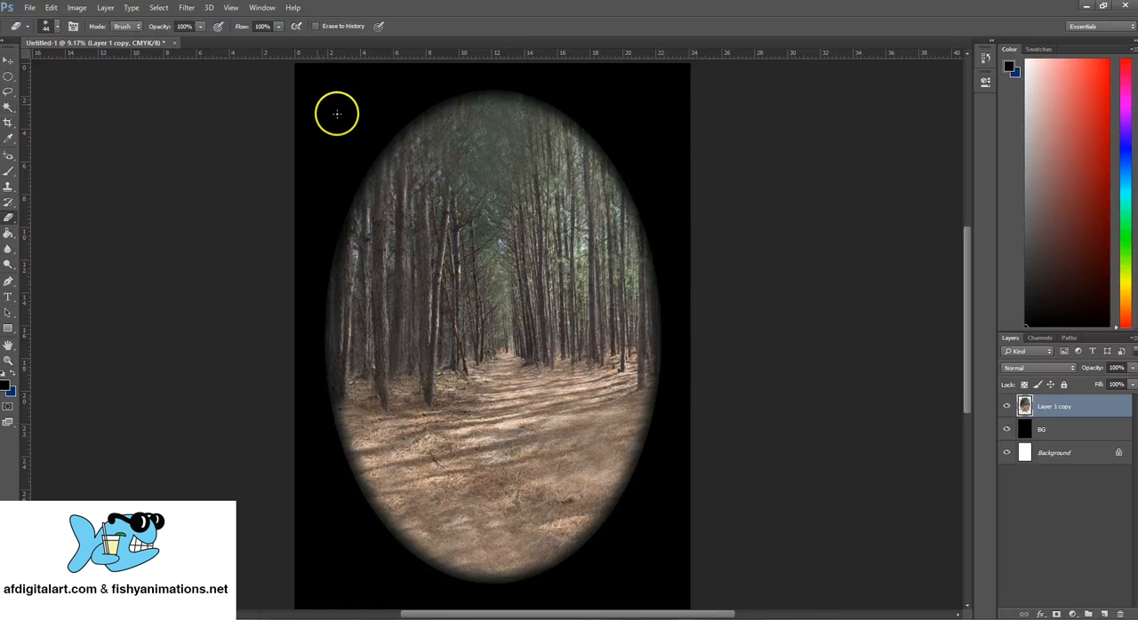
{"action": "left_click", "coordinate": [56, 26]}
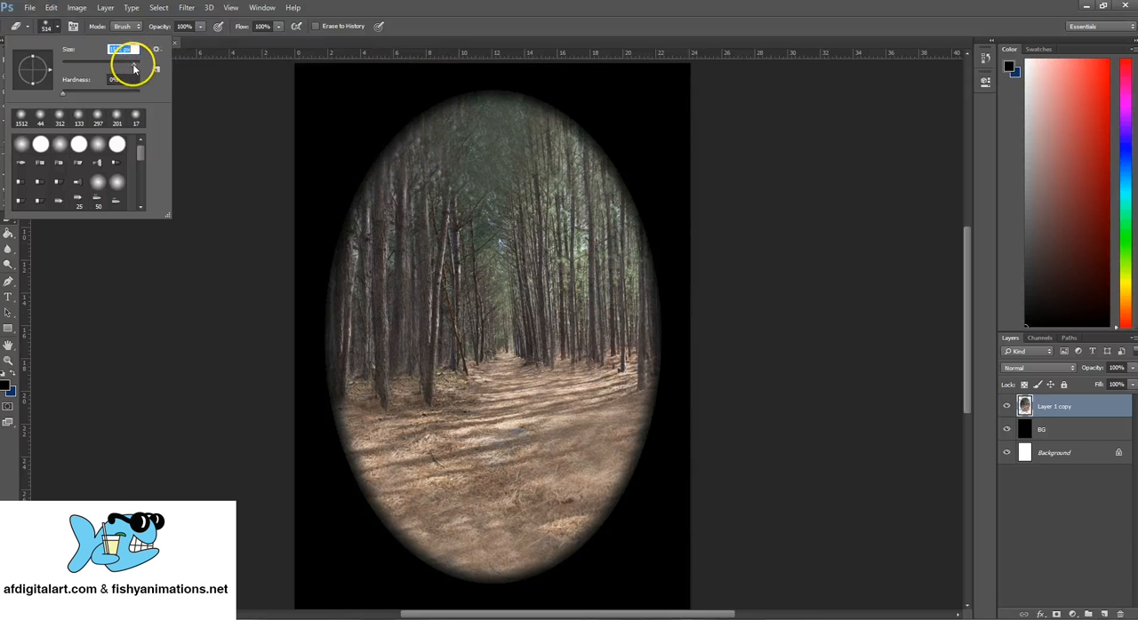
{"action": "left_click", "coordinate": [373, 113]}
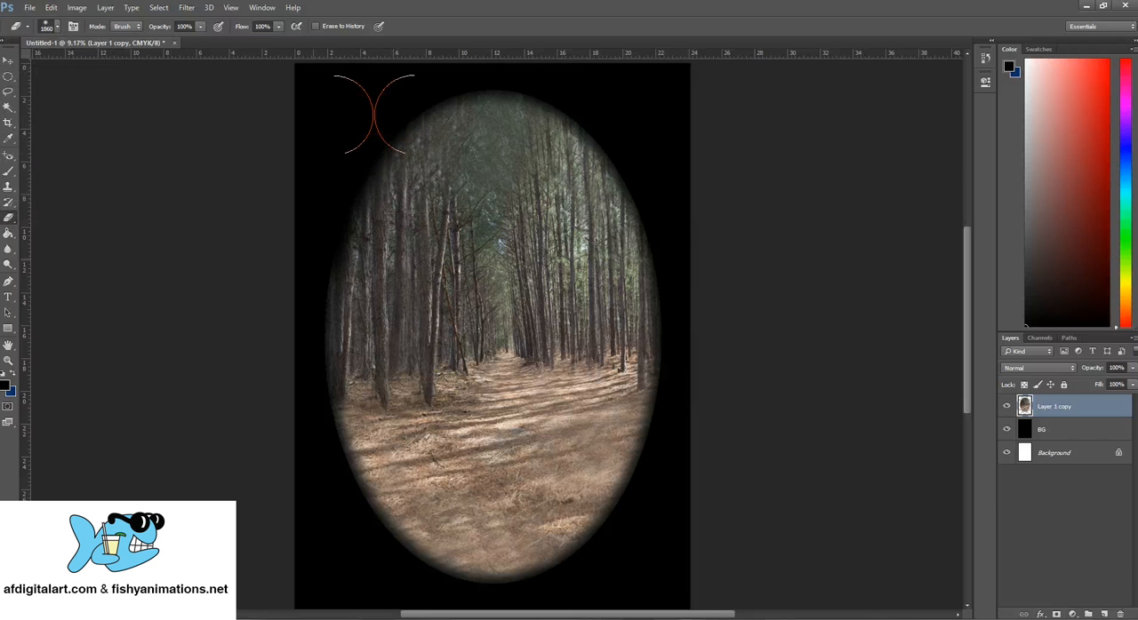
{"action": "mouse_move", "coordinate": [305, 255]}
{"action": "left_mouse_down"}
{"action": "mouse_move", "coordinate": [312, 388]}
{"action": "mouse_move", "coordinate": [352, 492]}
{"action": "mouse_move", "coordinate": [482, 590]}
{"action": "mouse_move", "coordinate": [554, 589]}
{"action": "mouse_move", "coordinate": [599, 564]}
{"action": "mouse_move", "coordinate": [637, 508]}
{"action": "mouse_move", "coordinate": [681, 343]}
{"action": "mouse_move", "coordinate": [681, 269]}
{"action": "mouse_move", "coordinate": [617, 132]}
{"action": "mouse_move", "coordinate": [566, 92]}
{"action": "mouse_move", "coordinate": [480, 59]}
{"action": "mouse_move", "coordinate": [378, 97]}
{"action": "mouse_move", "coordinate": [331, 145]}
{"action": "mouse_move", "coordinate": [292, 211]}
{"action": "mouse_move", "coordinate": [305, 145]}
{"action": "mouse_move", "coordinate": [393, 86]}
{"action": "mouse_move", "coordinate": [472, 63]}
{"action": "mouse_move", "coordinate": [582, 81]}
{"action": "mouse_move", "coordinate": [646, 144]}
{"action": "mouse_move", "coordinate": [706, 297]}
{"action": "mouse_move", "coordinate": [675, 500]}
{"action": "mouse_move", "coordinate": [577, 582]}
{"action": "mouse_move", "coordinate": [474, 599]}
{"action": "mouse_move", "coordinate": [364, 559]}
{"action": "mouse_move", "coordinate": [298, 426]}
{"action": "mouse_move", "coordinate": [287, 208]}
{"action": "mouse_move", "coordinate": [492, 115]}
{"action": "mouse_move", "coordinate": [529, 80]}
{"action": "left_mouse_up"}
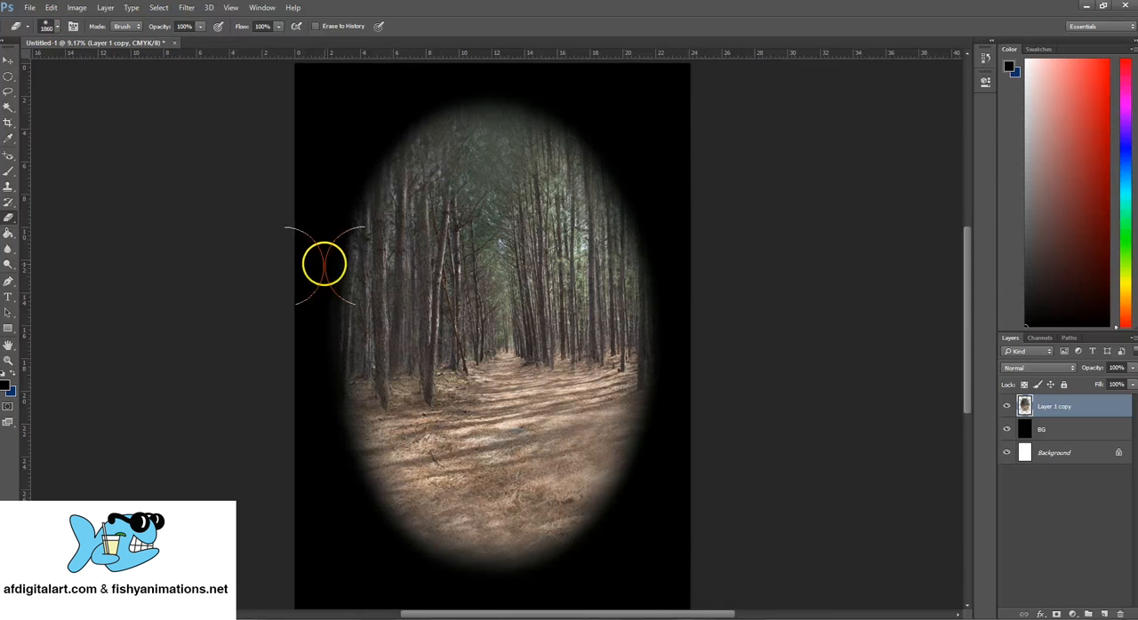
{"action": "key", "text": "ctrl+z"}
- Try erasing along the oval's upper edges with the Eraser brush at 100% hardness, and undo the erasing
{"action": "left_click", "coordinate": [55, 26]}
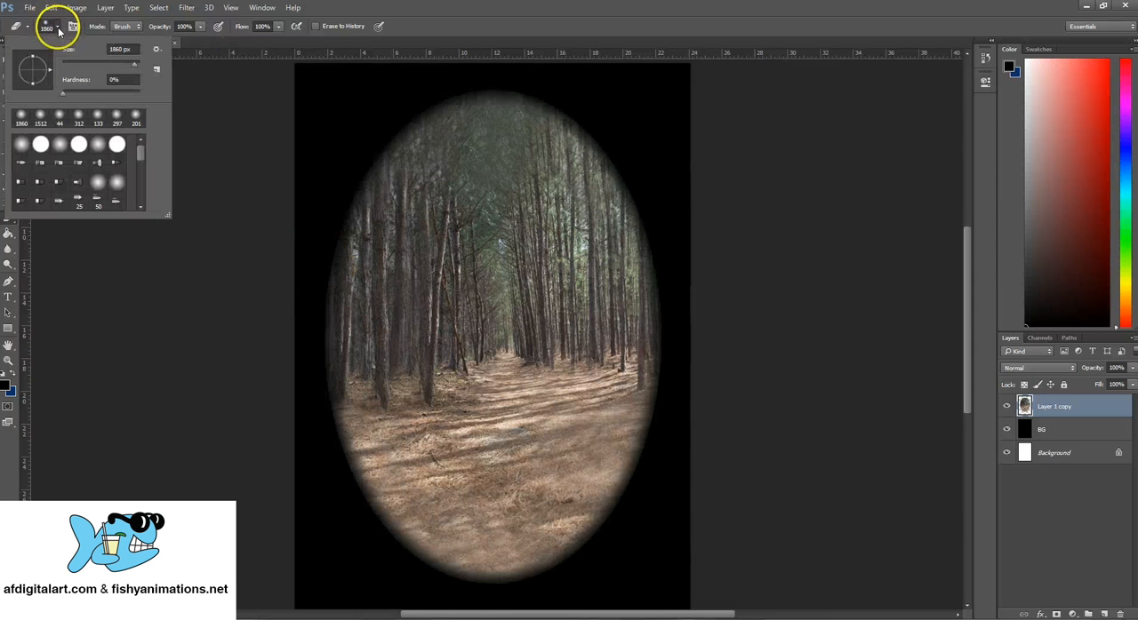
{"action": "double_click", "coordinate": [111, 80]}
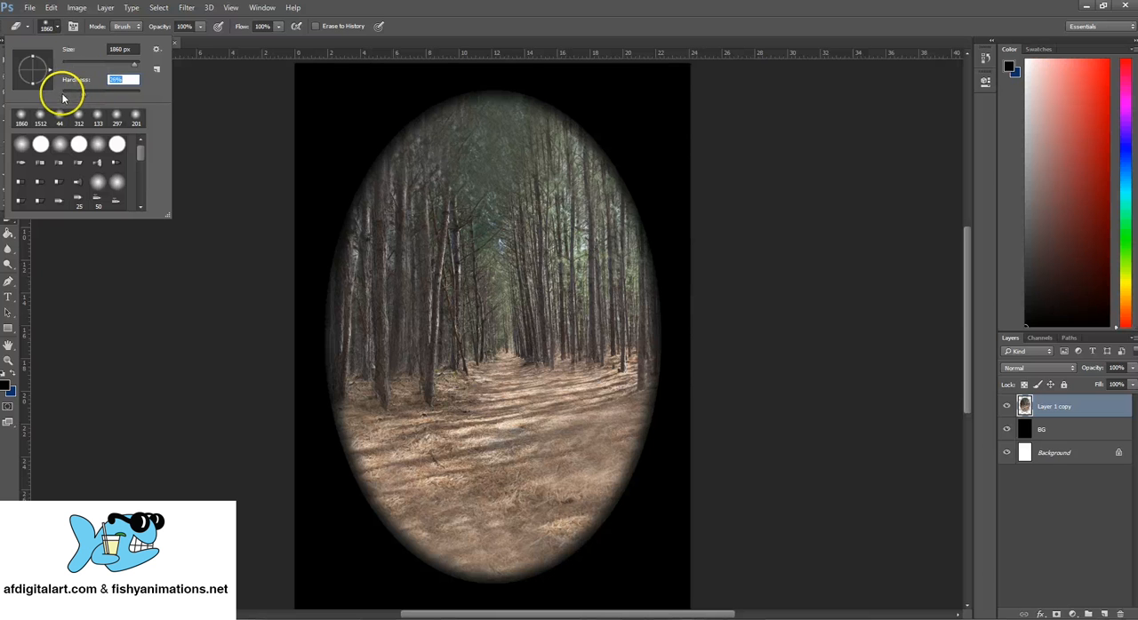
{"action": "type", "text": "100"}
{"action": "key", "text": "Return"}
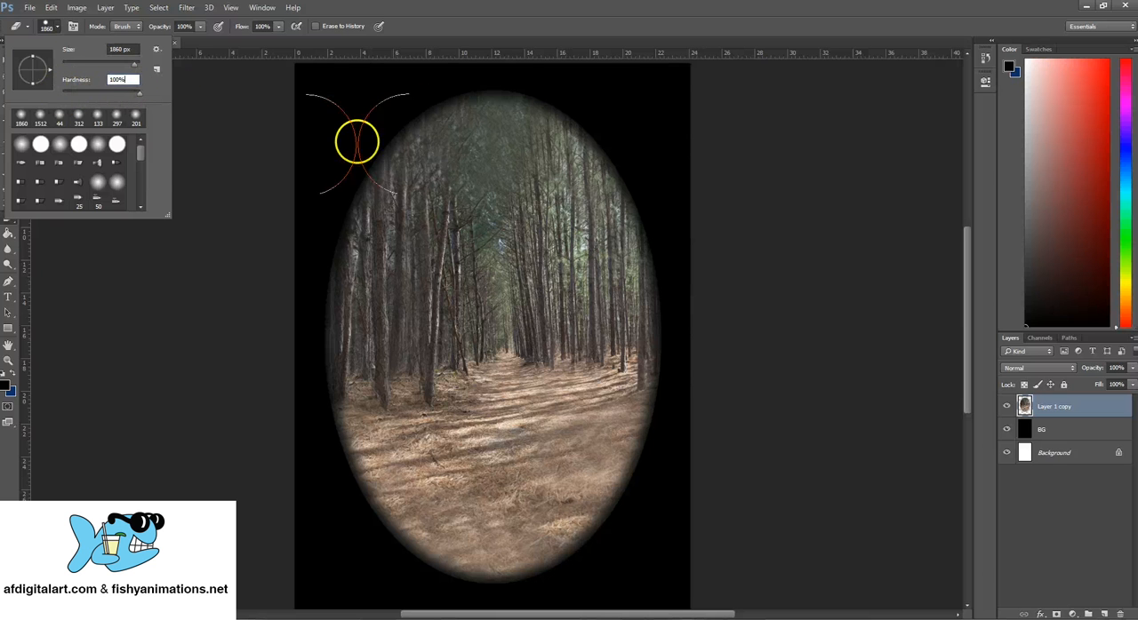
{"action": "left_click", "coordinate": [405, 126]}
{"action": "mouse_move", "coordinate": [405, 126]}
{"action": "left_mouse_down"}
{"action": "mouse_move", "coordinate": [369, 154]}
{"action": "mouse_move", "coordinate": [346, 201]}
{"action": "mouse_move", "coordinate": [336, 298]}
{"action": "left_mouse_up"}
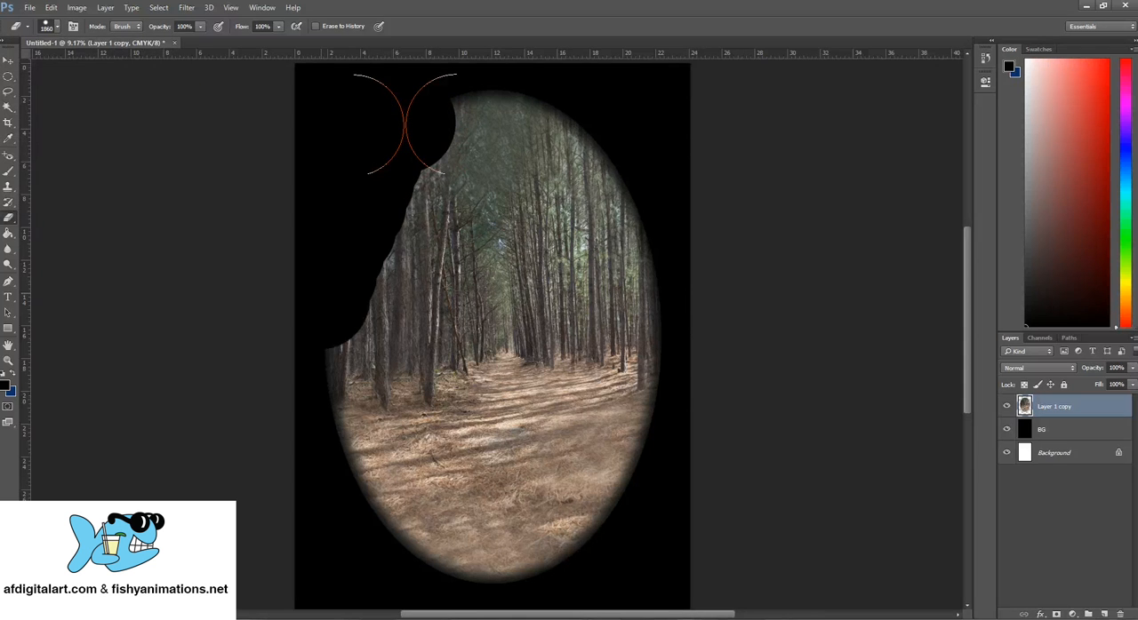
{"action": "left_click_drag", "start_coordinate": [407, 128], "coordinate": [453, 89]}
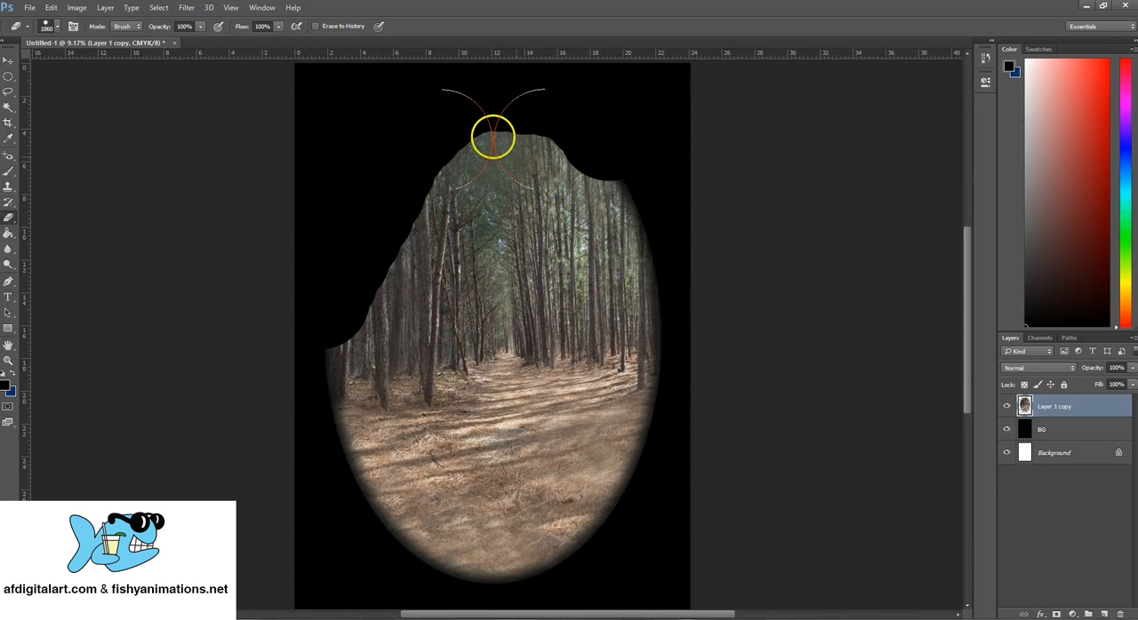
{"action": "key", "text": "ctrl+z"}
- Soften the forest oval's left, bottom and lower right edges using the Eraser at 2907 px size and 0% hardness
{"action": "left_click", "coordinate": [53, 27]}
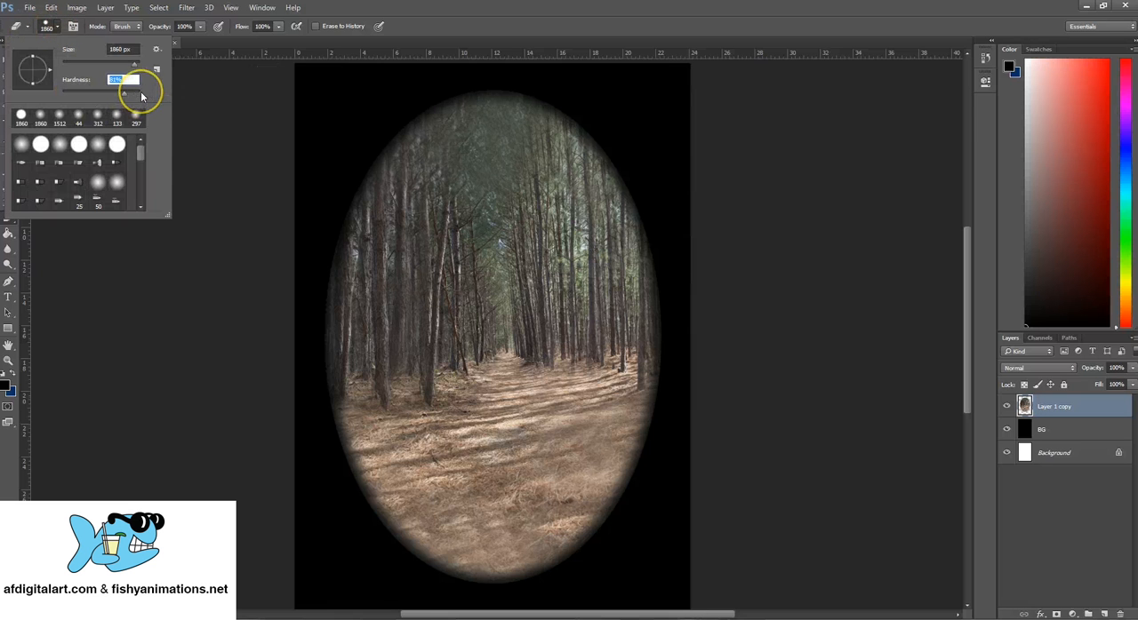
{"action": "left_click_drag", "start_coordinate": [101, 92], "coordinate": [62, 92]}
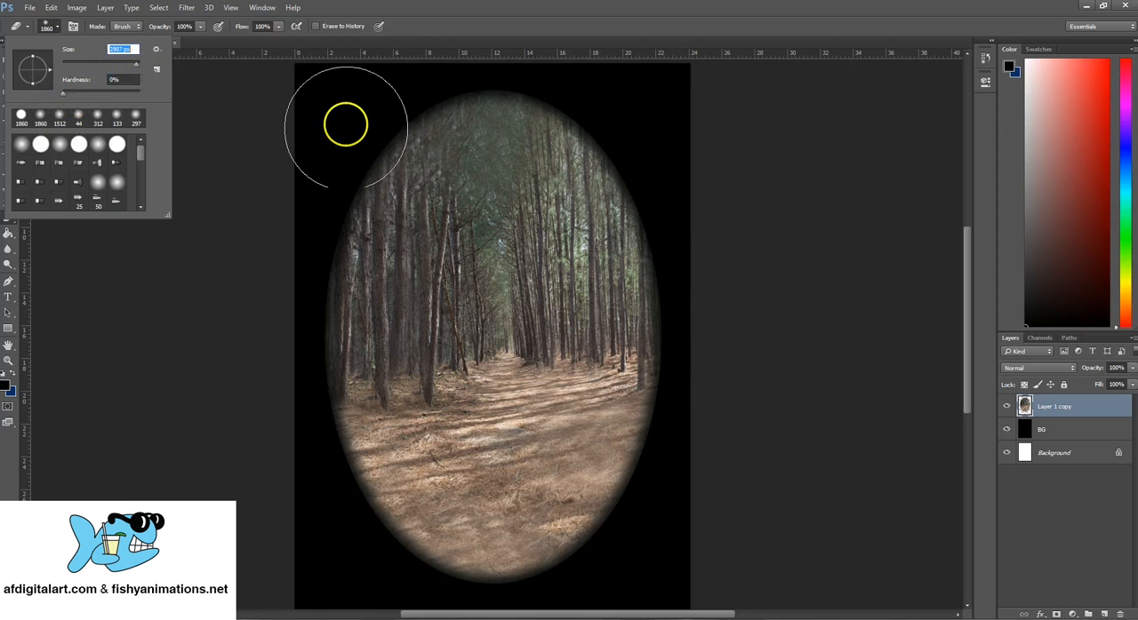
{"action": "mouse_move", "coordinate": [336, 120]}
{"action": "left_mouse_down"}
{"action": "mouse_move", "coordinate": [313, 189]}
{"action": "mouse_move", "coordinate": [330, 160]}
{"action": "left_mouse_up"}
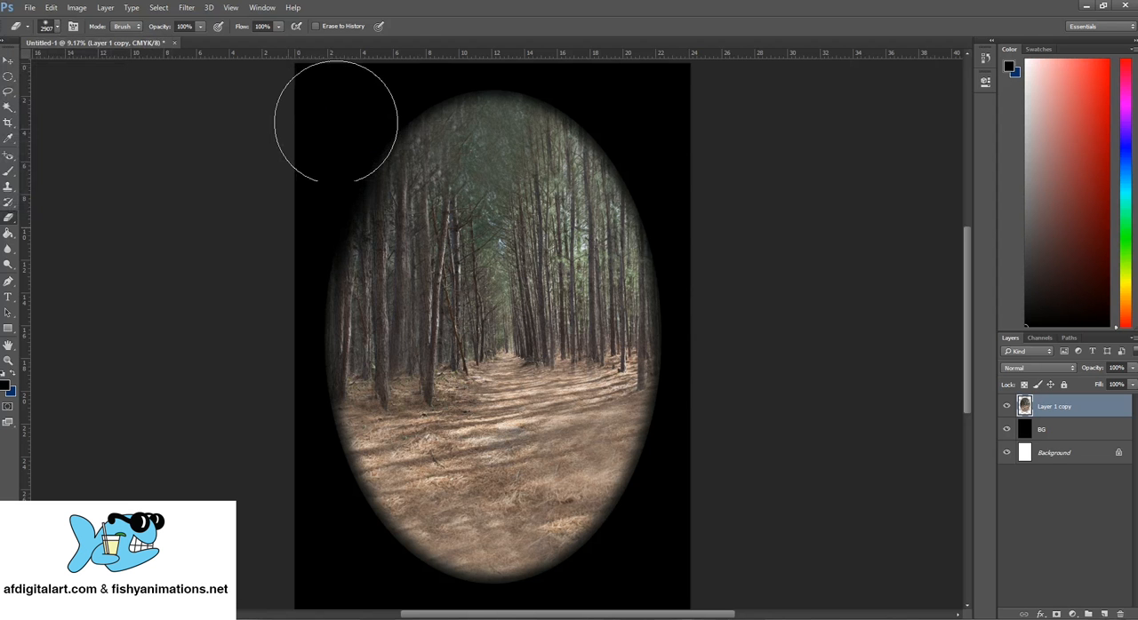
{"action": "left_click_drag", "start_coordinate": [307, 233], "coordinate": [298, 311]}
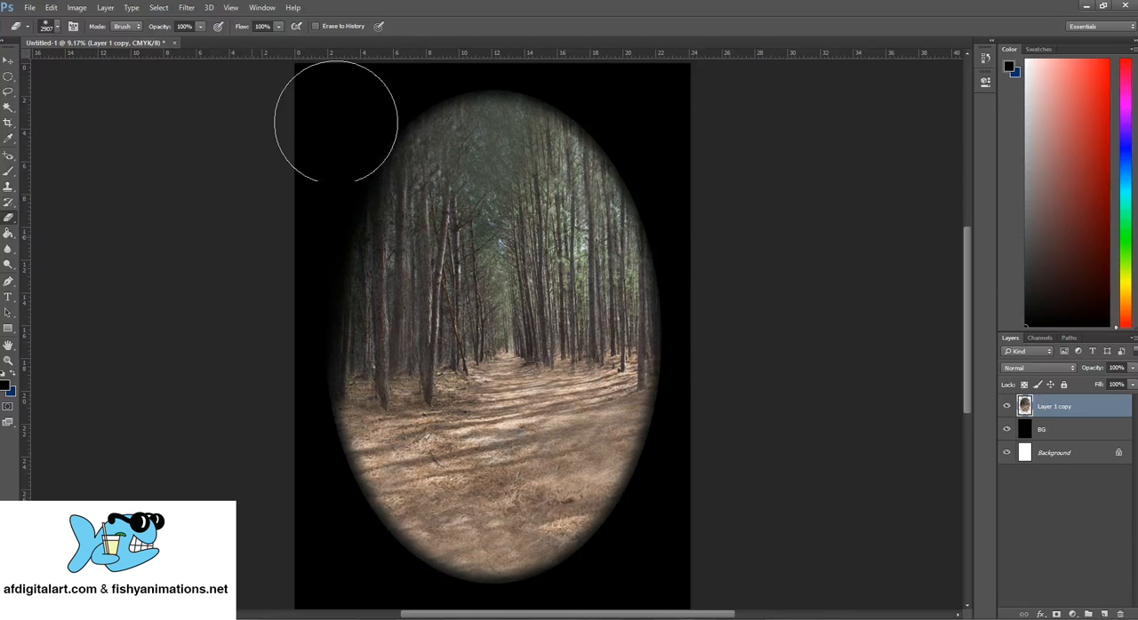
{"action": "mouse_move", "coordinate": [278, 490]}
{"action": "left_mouse_down"}
{"action": "mouse_move", "coordinate": [295, 540]}
{"action": "mouse_move", "coordinate": [282, 429]}
{"action": "mouse_move", "coordinate": [299, 549]}
{"action": "mouse_move", "coordinate": [274, 445]}
{"action": "left_mouse_up"}
{"action": "left_click", "coordinate": [57, 26]}
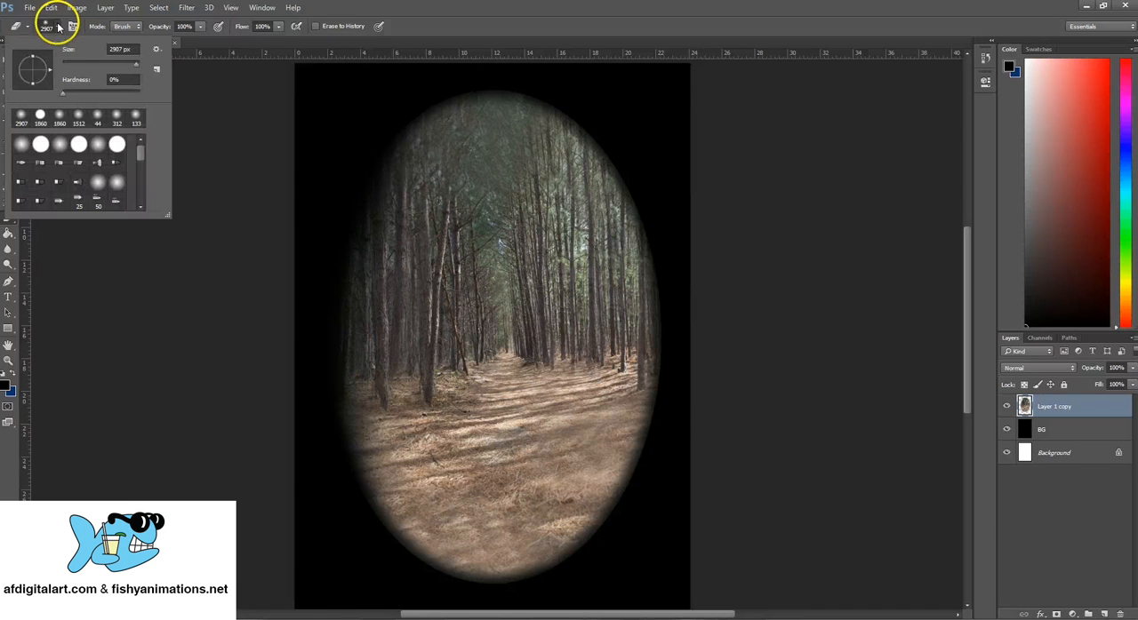
{"action": "left_click", "coordinate": [288, 463]}
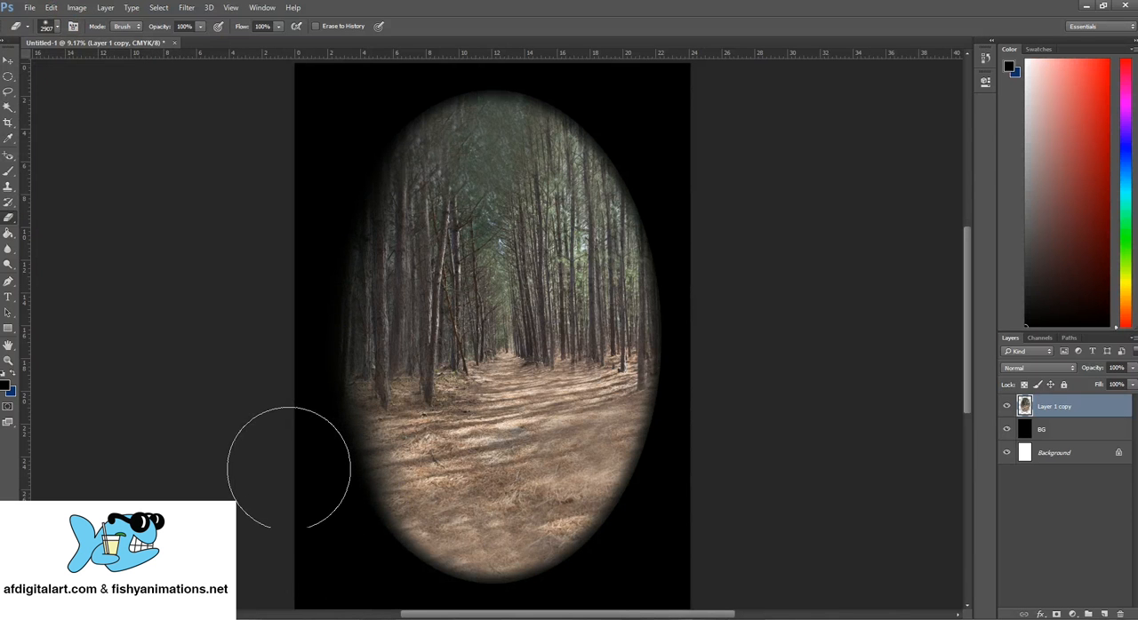
{"action": "mouse_move", "coordinate": [289, 468]}
{"action": "left_mouse_down"}
{"action": "mouse_move", "coordinate": [416, 599]}
{"action": "mouse_move", "coordinate": [515, 609]}
{"action": "mouse_move", "coordinate": [497, 610]}
{"action": "left_mouse_up"}
{"action": "mouse_move", "coordinate": [612, 614]}
{"action": "left_mouse_down"}
{"action": "mouse_move", "coordinate": [697, 483]}
{"action": "mouse_move", "coordinate": [637, 606]}
{"action": "mouse_move", "coordinate": [718, 461]}
{"action": "left_mouse_up"}
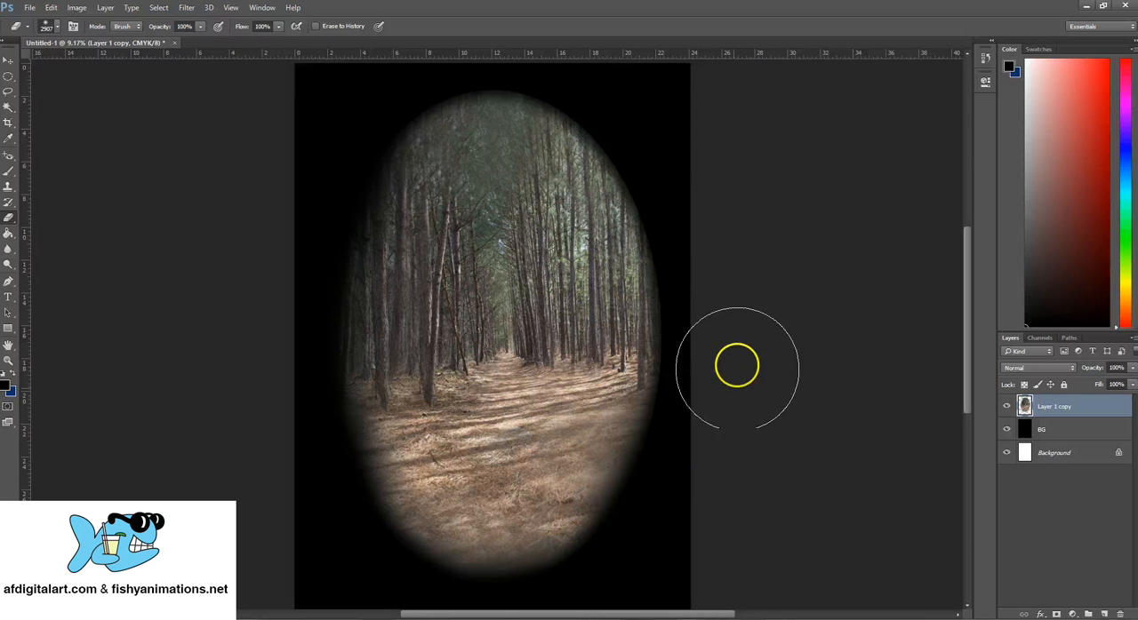
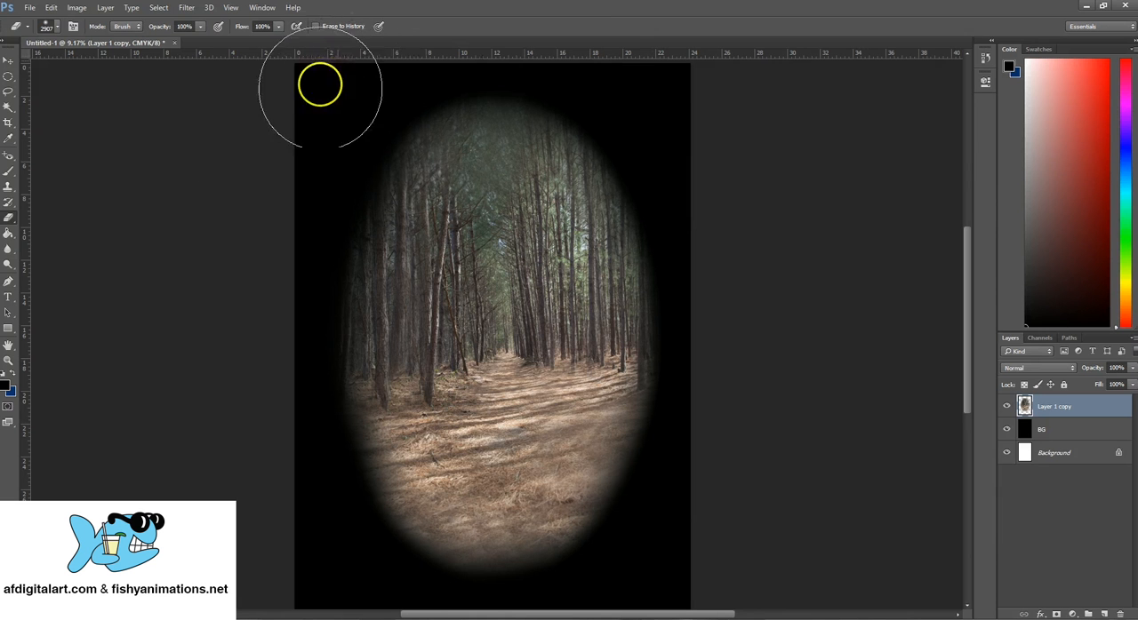
- Rename the oval forest layer to Woods
{"action": "left_click", "coordinate": [9, 62]}
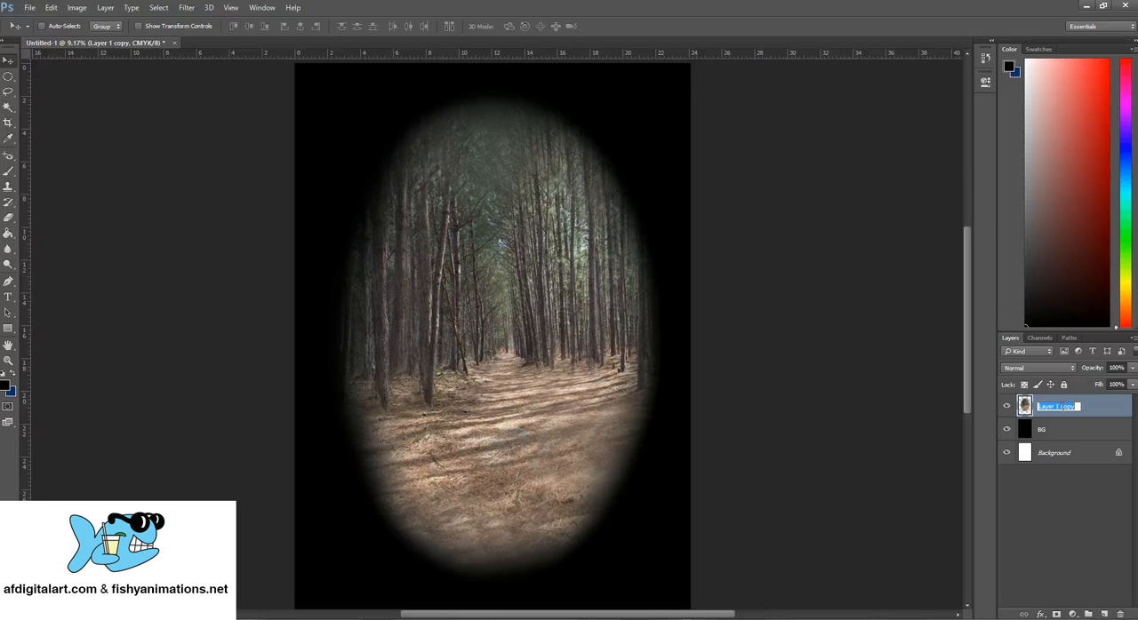
{"action": "key", "text": "Return"}
{"action": "double_click", "coordinate": [1049, 406]}
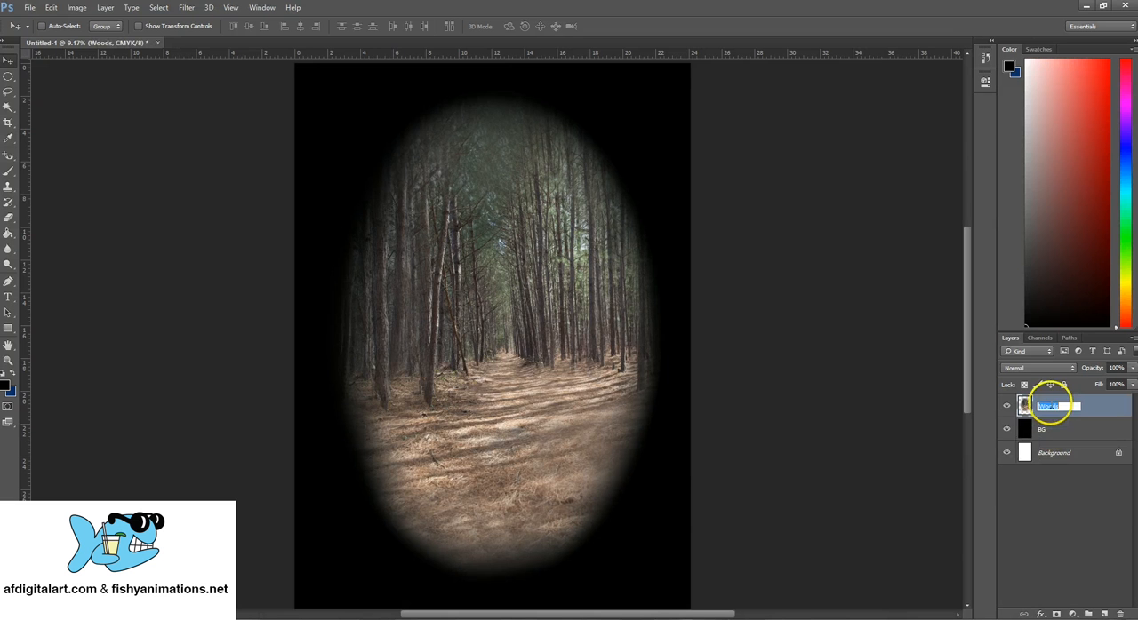
{"action": "left_click_drag", "start_coordinate": [1065, 406], "coordinate": [1029, 406]}
- Duplicate the Woods layer within the same document
{"action": "left_click", "coordinate": [1087, 433]}
{"action": "left_click", "coordinate": [1092, 409]}
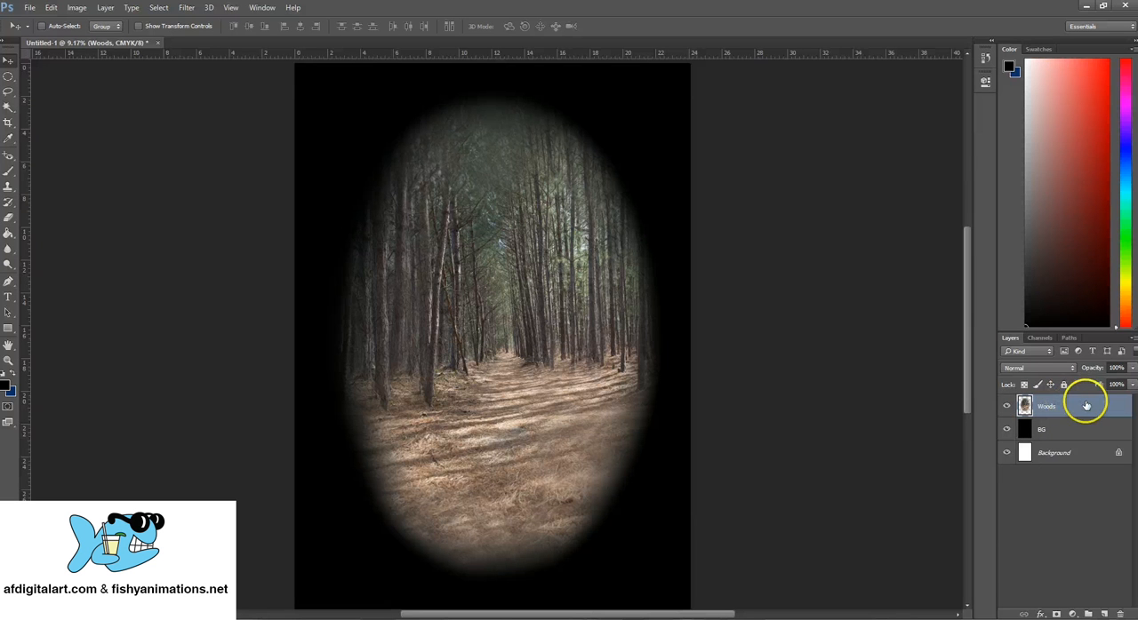
{"action": "right_click", "coordinate": [1086, 406]}
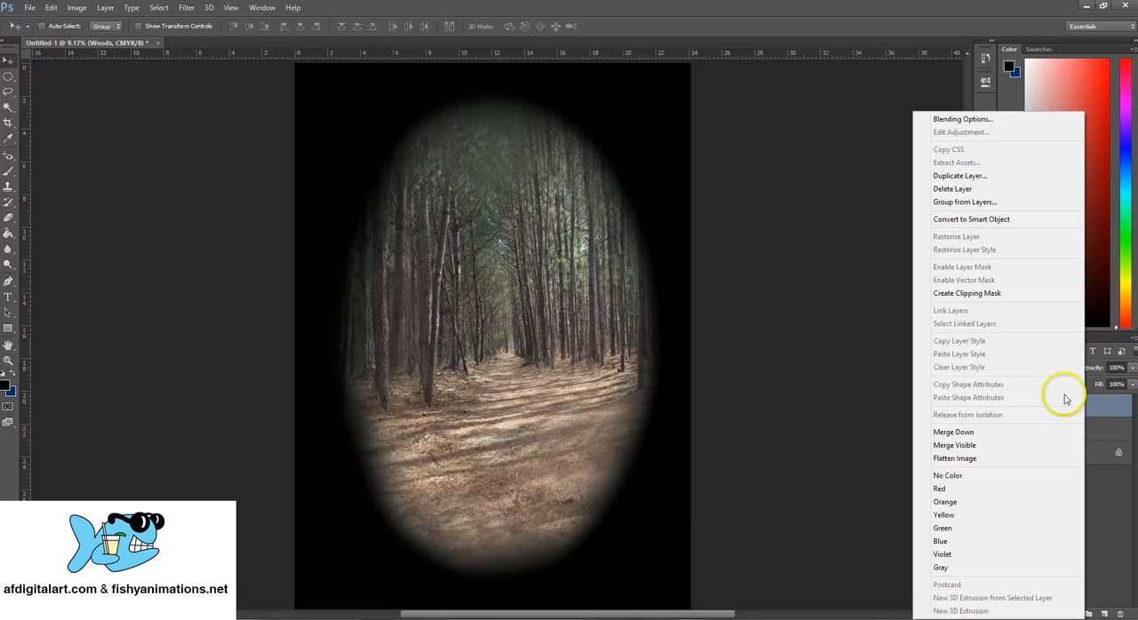
{"action": "left_click", "coordinate": [952, 176]}
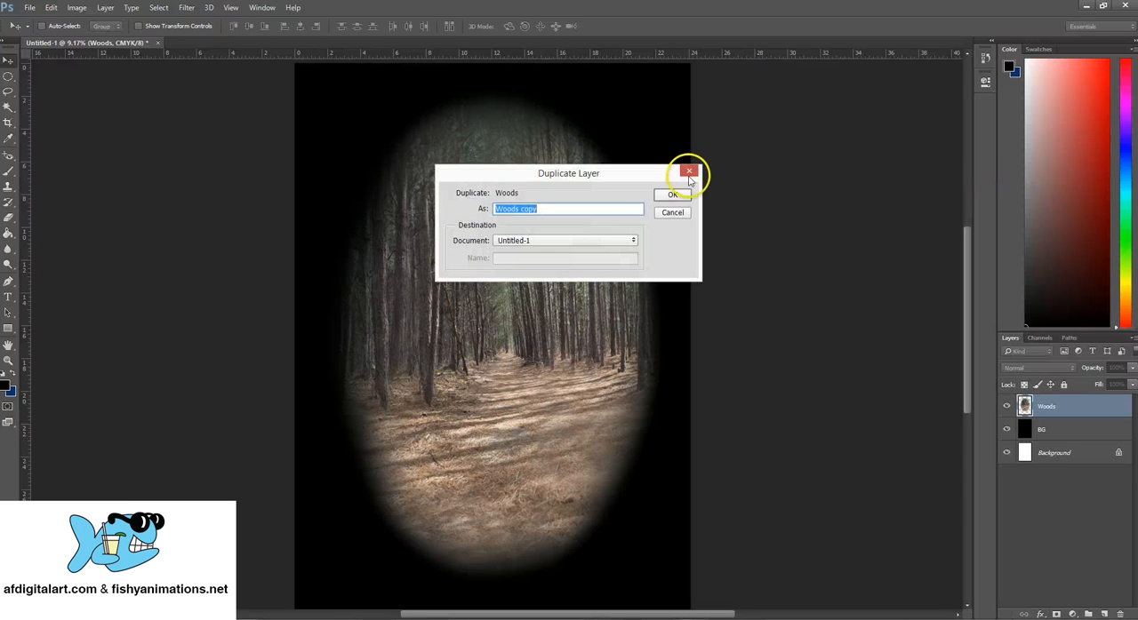
{"action": "left_click", "coordinate": [672, 196]}
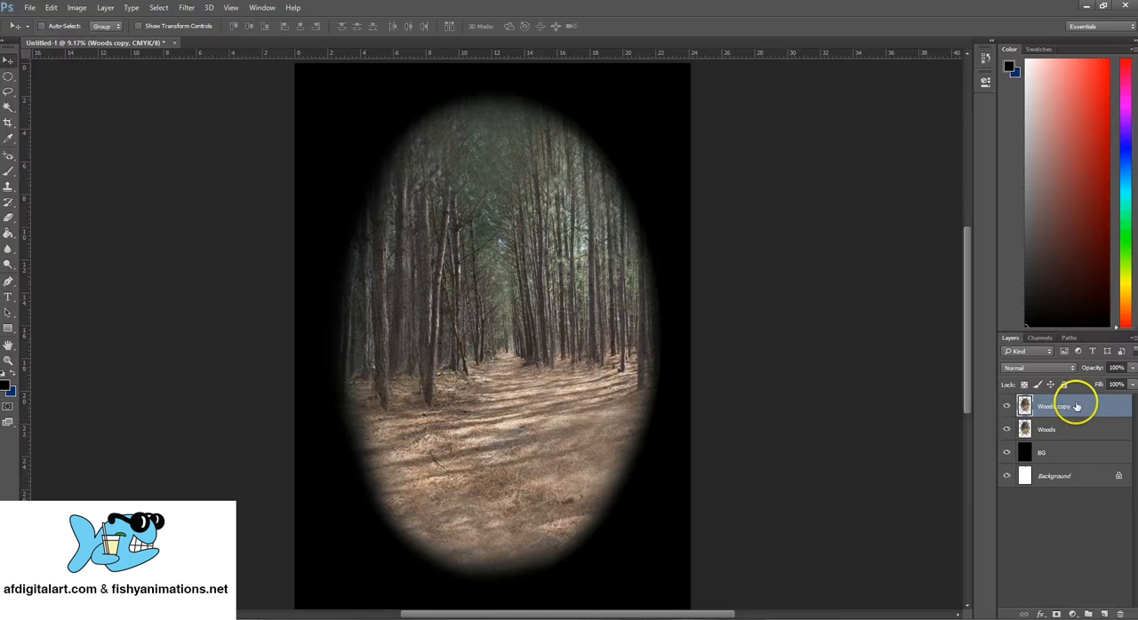
- Darken the Woods copy layer with a Levels adjustment, setting the midtone input to 0.60 and the black input to 9
{"action": "left_click", "coordinate": [72, 8]}
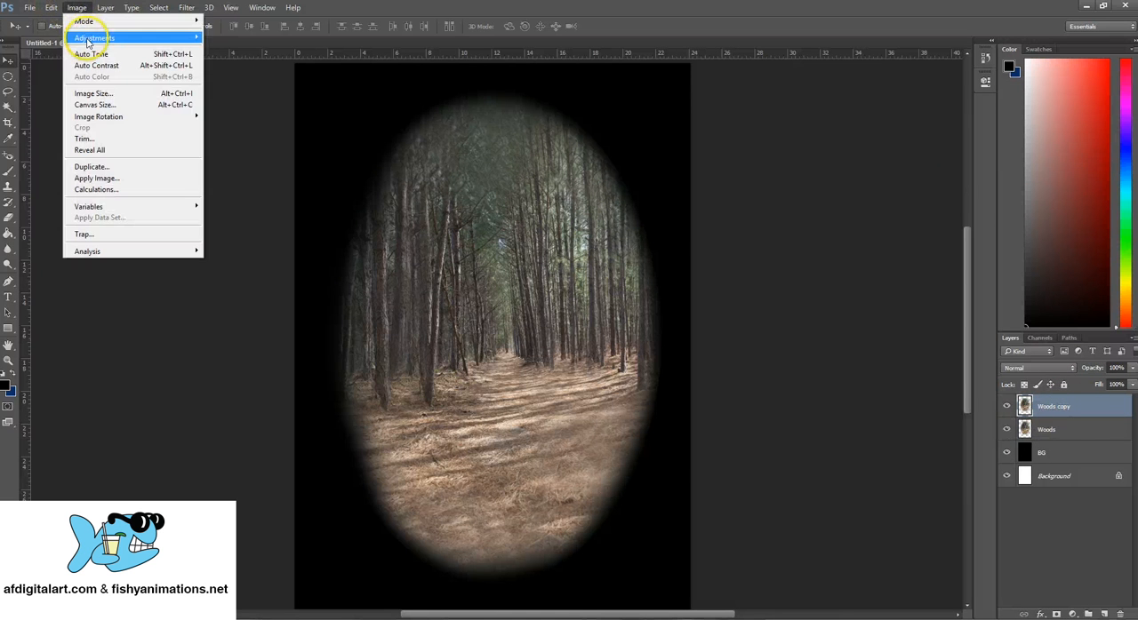
{"action": "mouse_move", "coordinate": [88, 41]}
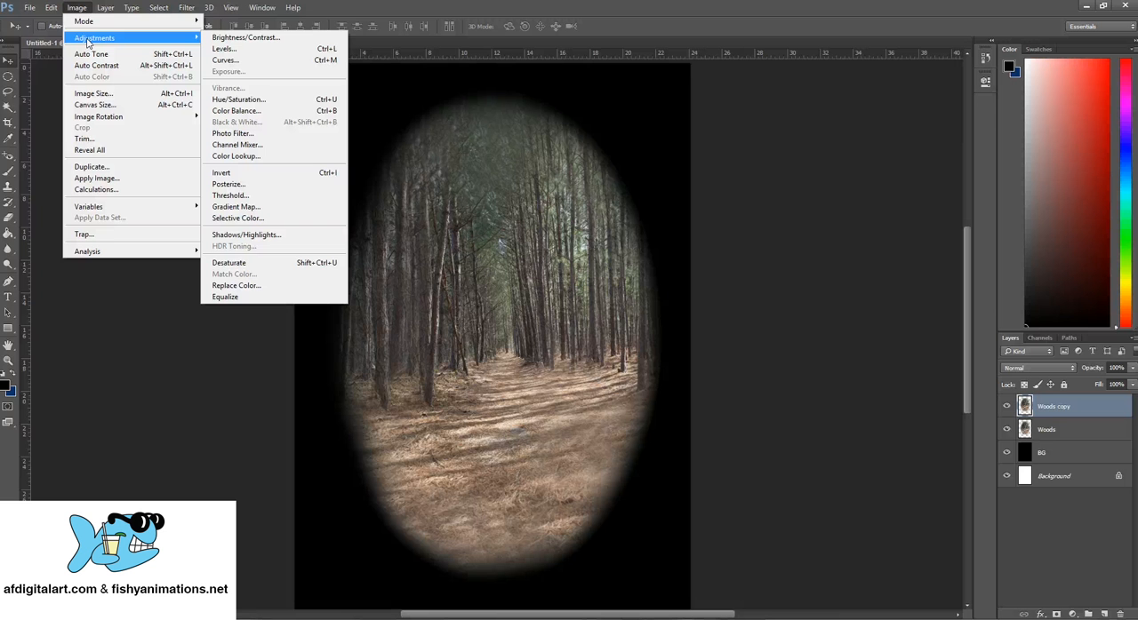
{"action": "left_click", "coordinate": [250, 51]}
{"action": "left_click_drag", "start_coordinate": [775, 233], "coordinate": [807, 81]}
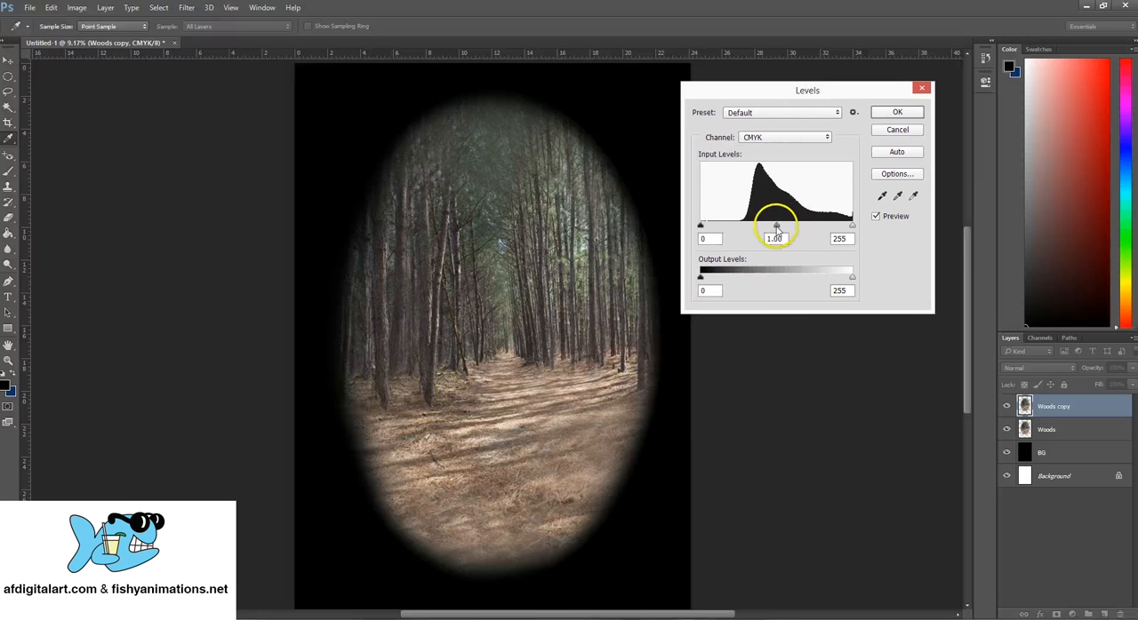
{"action": "left_click_drag", "start_coordinate": [776, 227], "coordinate": [852, 230]}
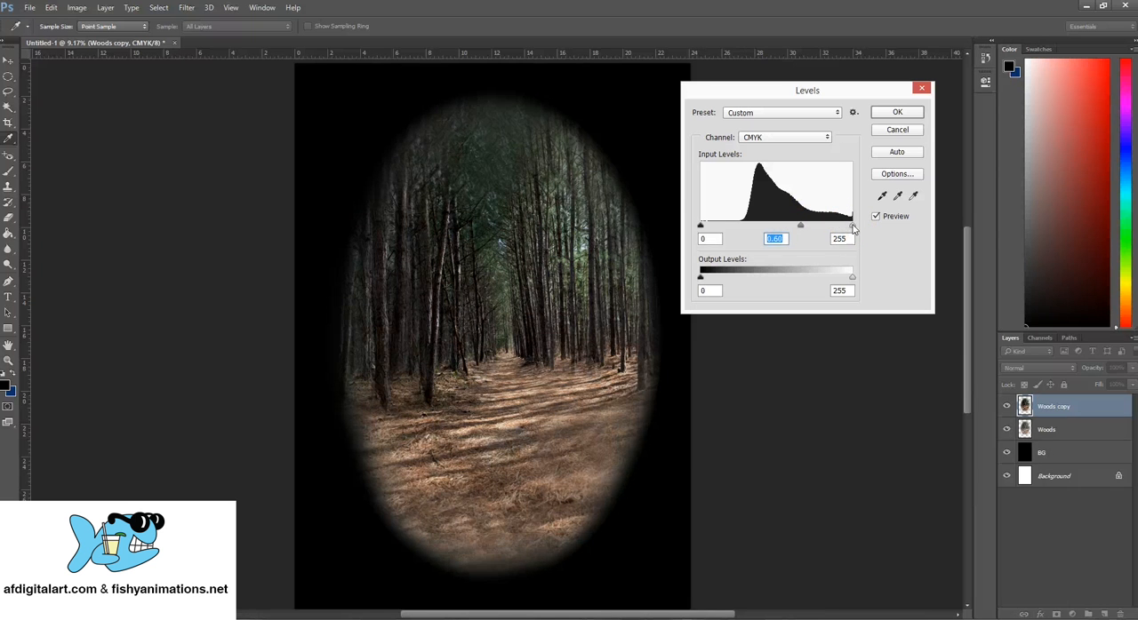
{"action": "mouse_move", "coordinate": [700, 227]}
{"action": "left_mouse_down"}
{"action": "mouse_move", "coordinate": [720, 227]}
{"action": "mouse_move", "coordinate": [710, 227]}
{"action": "left_mouse_up"}
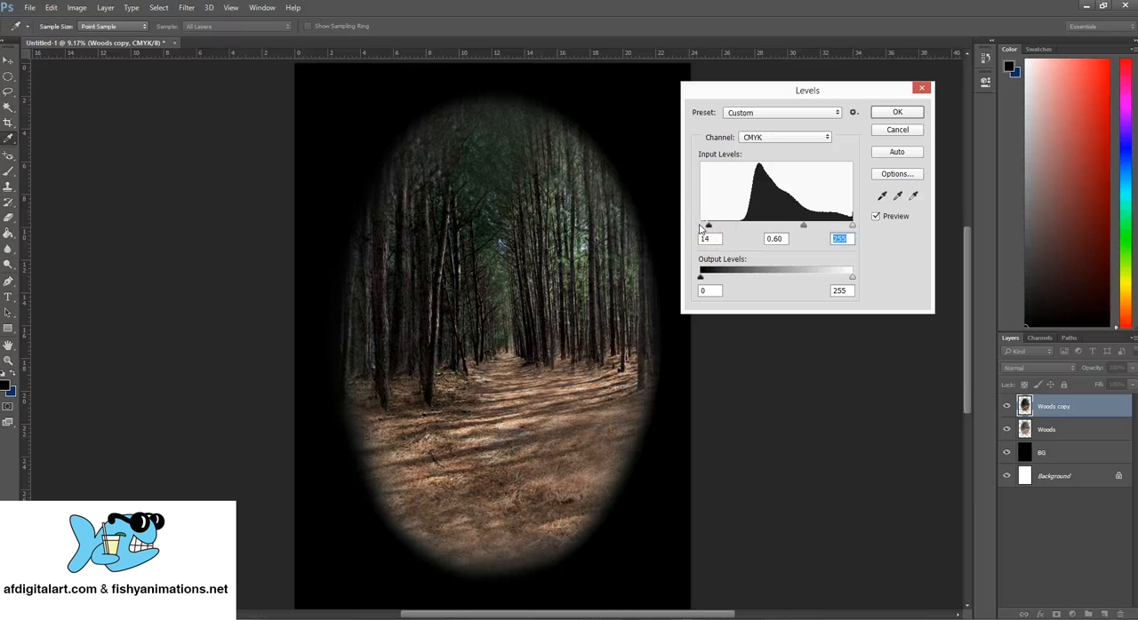
{"action": "left_click_drag", "start_coordinate": [705, 227], "coordinate": [705, 222]}
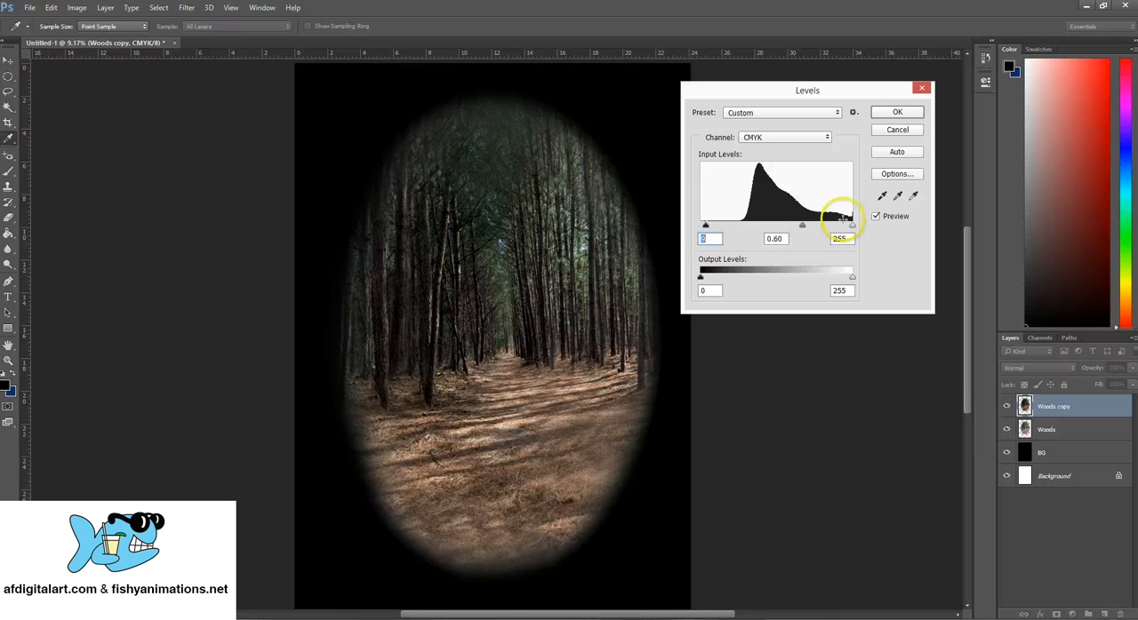
- Set the Levels white input to 234, output white to 225 and black input to 10 with midtones at 0.60, and apply the adjustment
{"action": "mouse_move", "coordinate": [853, 230]}
{"action": "left_mouse_down"}
{"action": "mouse_move", "coordinate": [837, 230]}
{"action": "mouse_move", "coordinate": [847, 230]}
{"action": "left_mouse_up"}
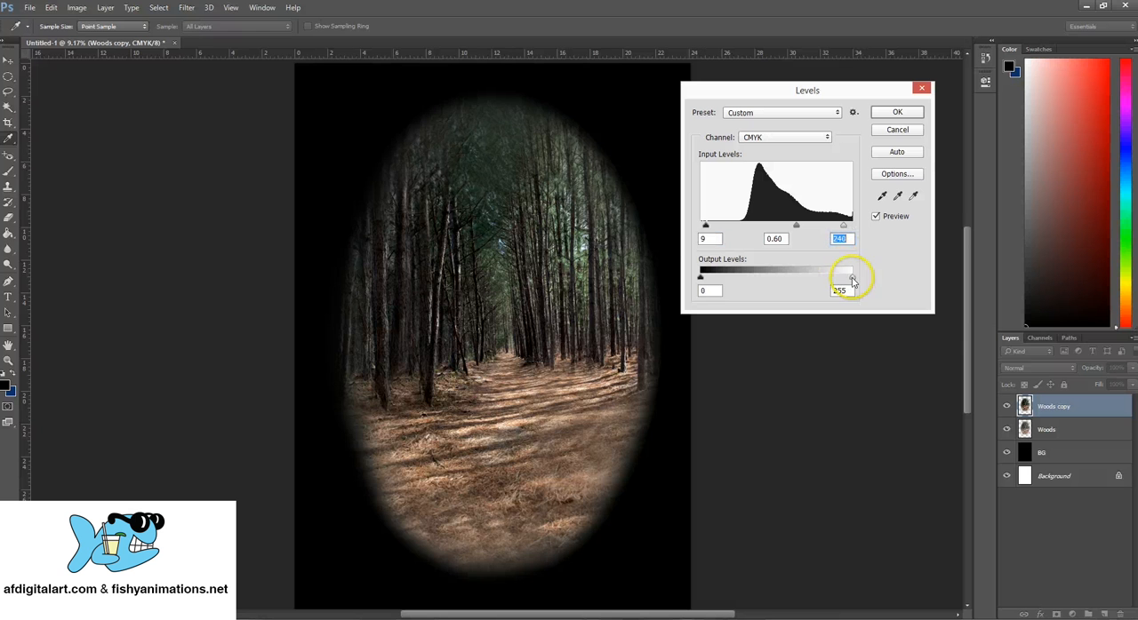
{"action": "mouse_move", "coordinate": [853, 280]}
{"action": "left_mouse_down"}
{"action": "mouse_move", "coordinate": [779, 280]}
{"action": "mouse_move", "coordinate": [851, 278]}
{"action": "left_mouse_up"}
{"action": "left_click_drag", "start_coordinate": [702, 283], "coordinate": [675, 274]}
{"action": "left_click_drag", "start_coordinate": [851, 278], "coordinate": [831, 279]}
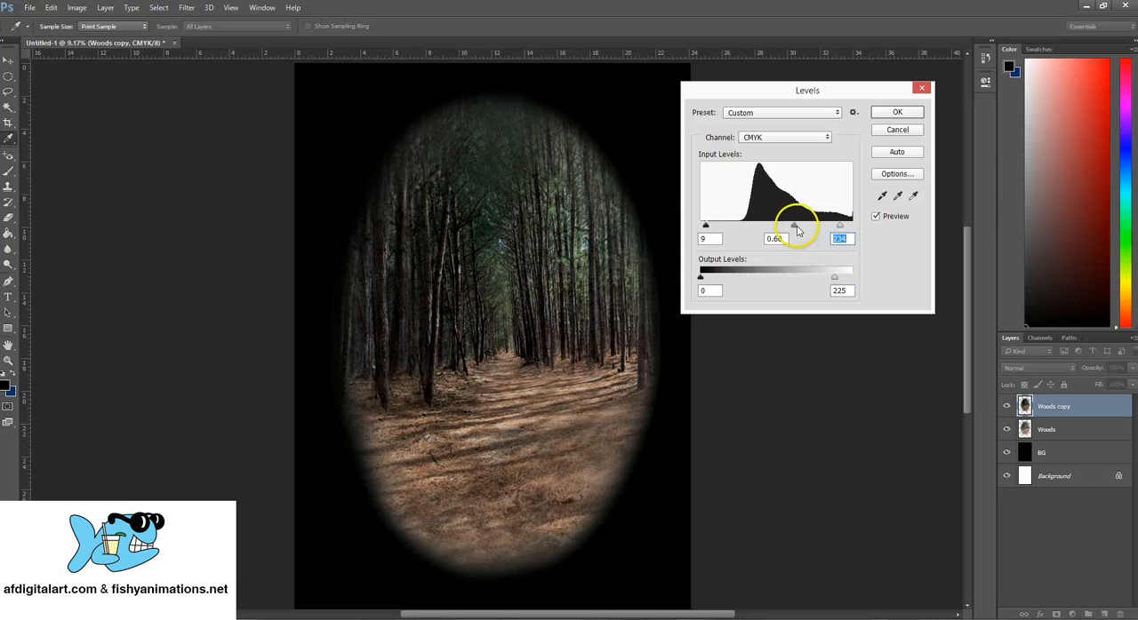
{"action": "mouse_move", "coordinate": [797, 229]}
{"action": "left_mouse_down"}
{"action": "mouse_move", "coordinate": [811, 224]}
{"action": "mouse_move", "coordinate": [787, 227]}
{"action": "left_mouse_up"}
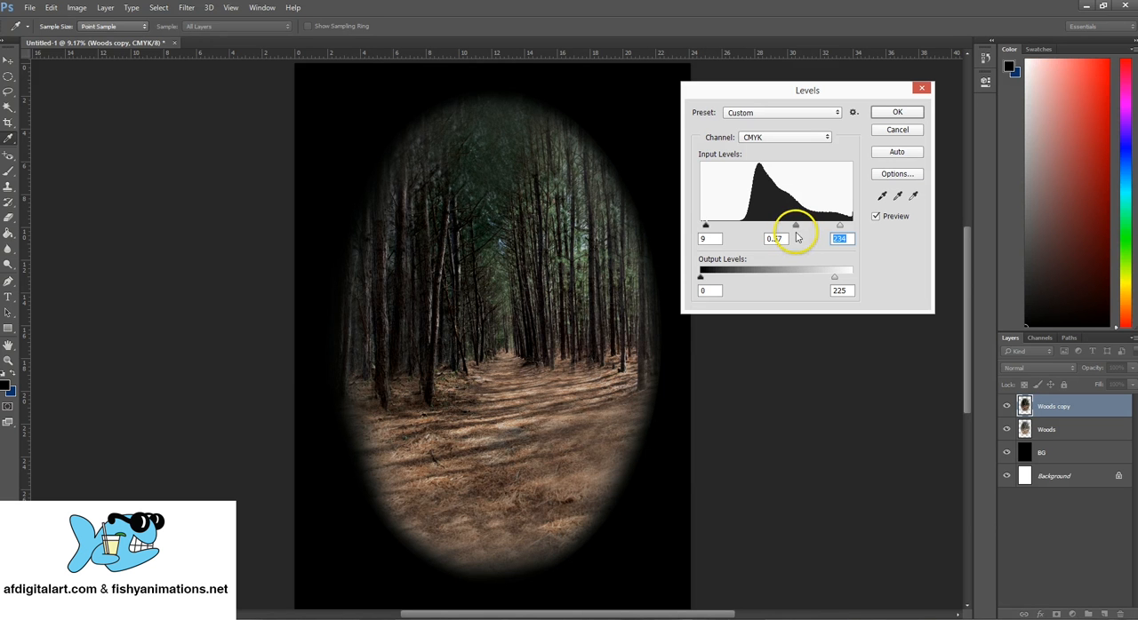
{"action": "key", "text": "shift+Tab"}
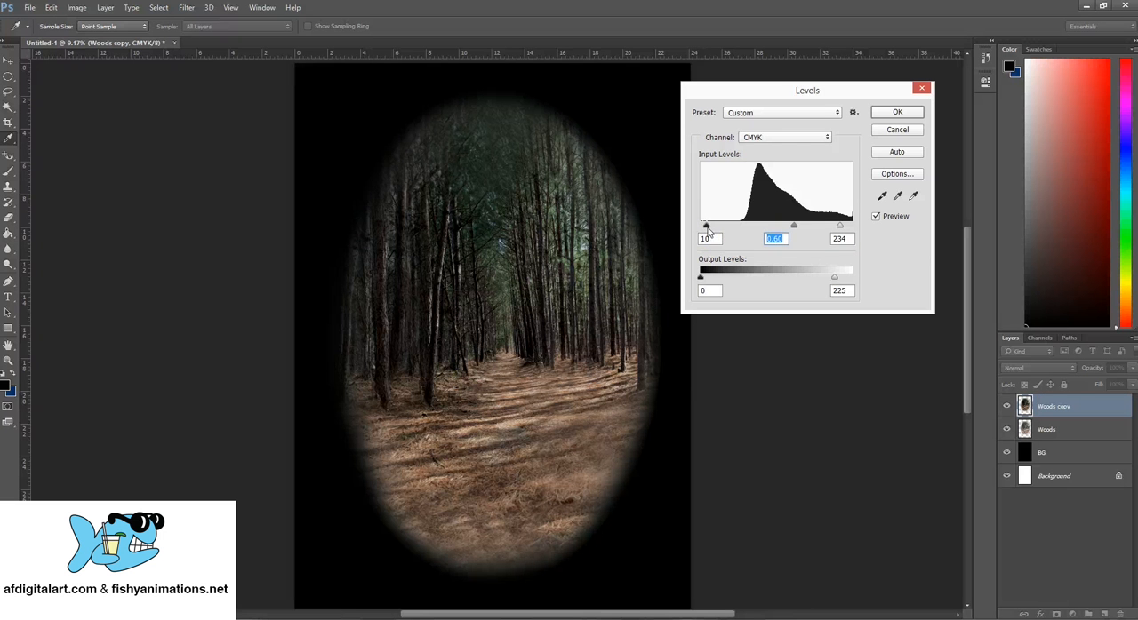
{"action": "left_click", "coordinate": [903, 115]}
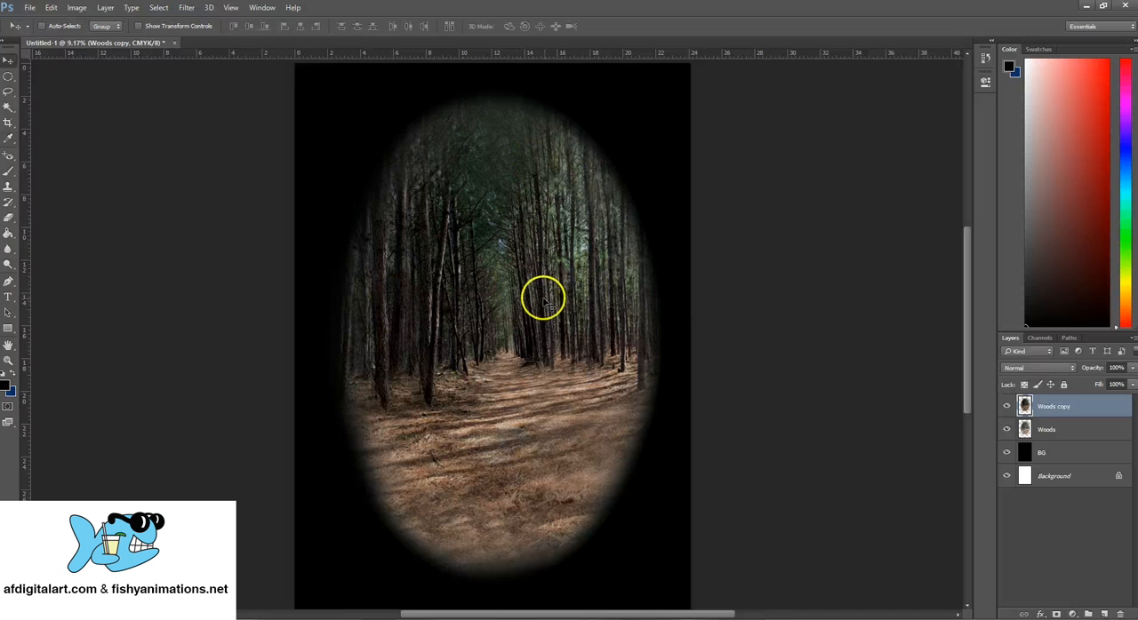
- Compare the darkened forest copy with the original Woods layer by toggling the copy's visibility
{"action": "left_click", "coordinate": [1007, 407]}
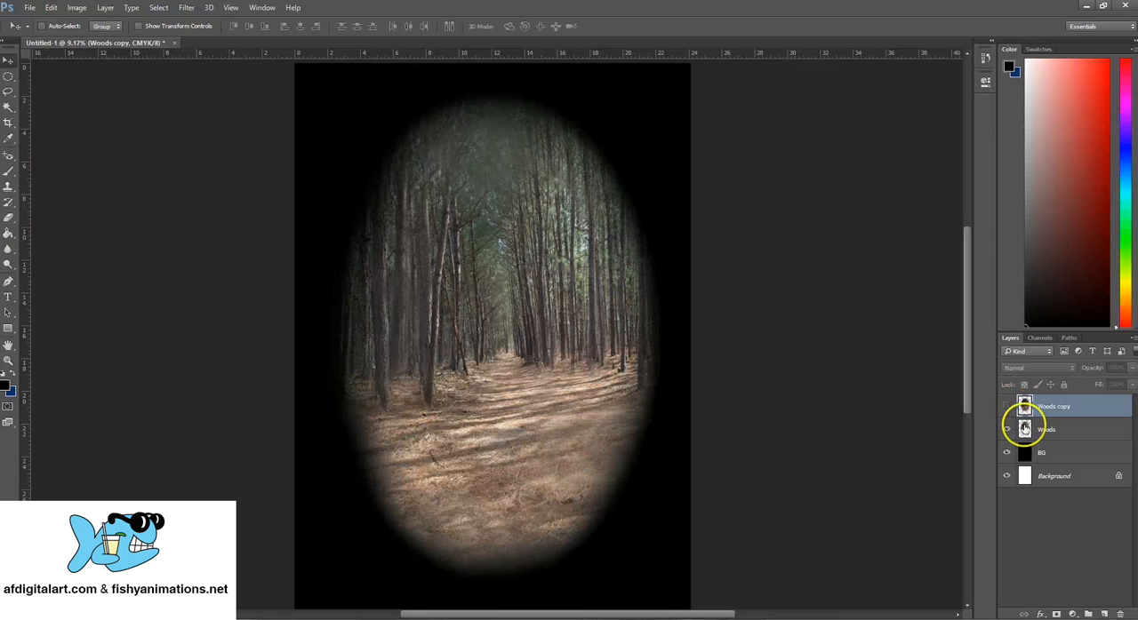
{"action": "left_click", "coordinate": [1024, 429]}
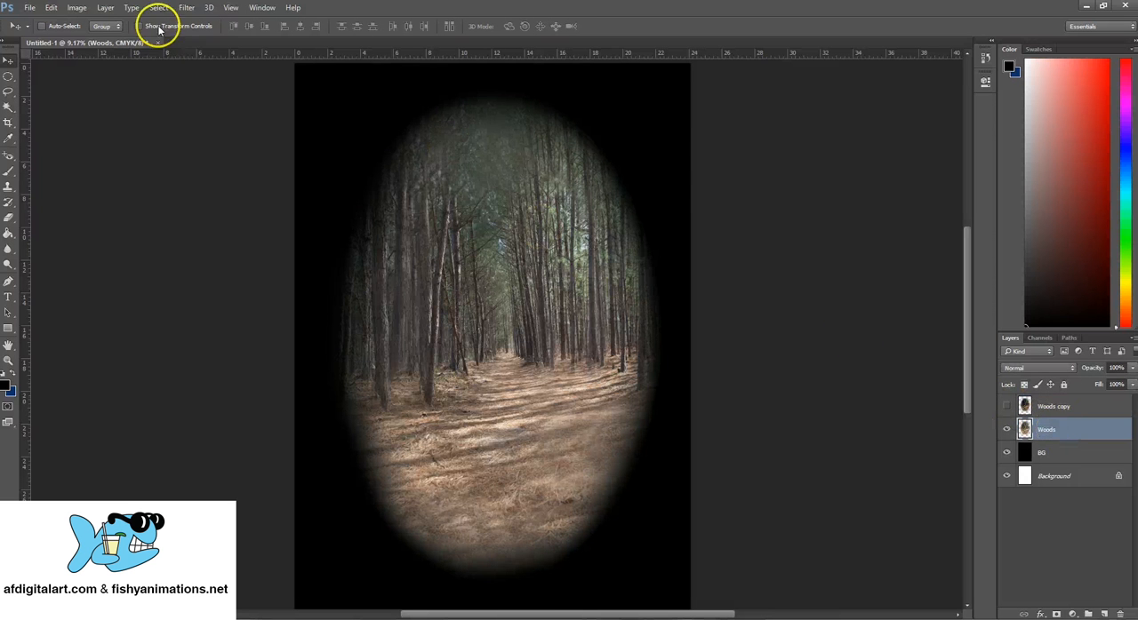
{"action": "left_click", "coordinate": [76, 7]}
{"action": "mouse_move", "coordinate": [164, 37]}
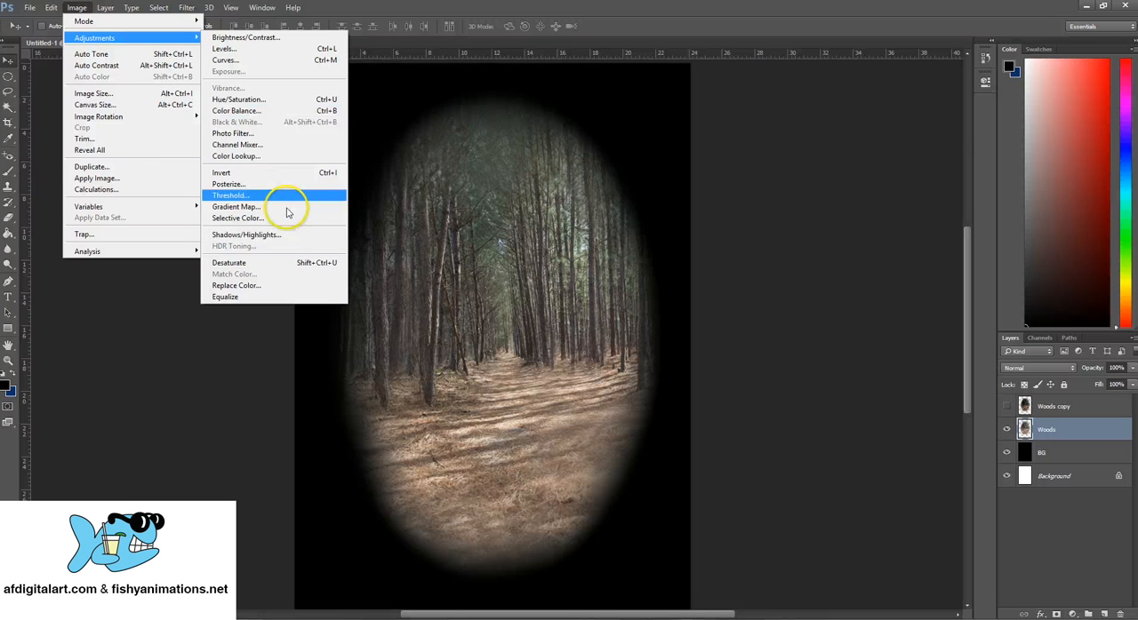
{"action": "left_click", "coordinate": [1079, 408]}
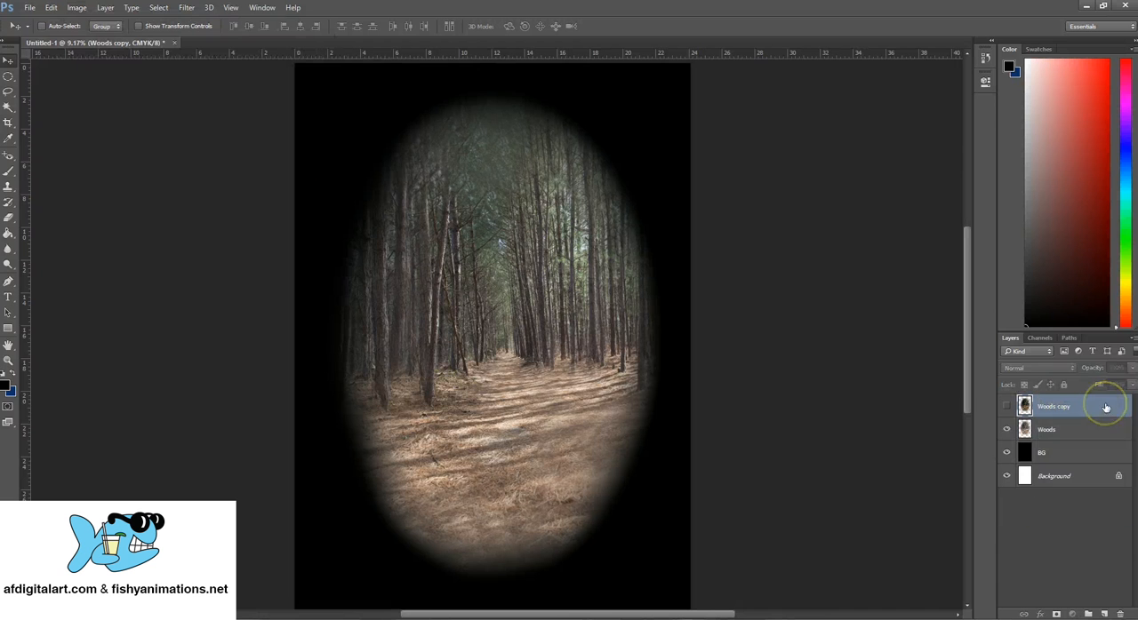
{"action": "left_click", "coordinate": [1092, 431]}
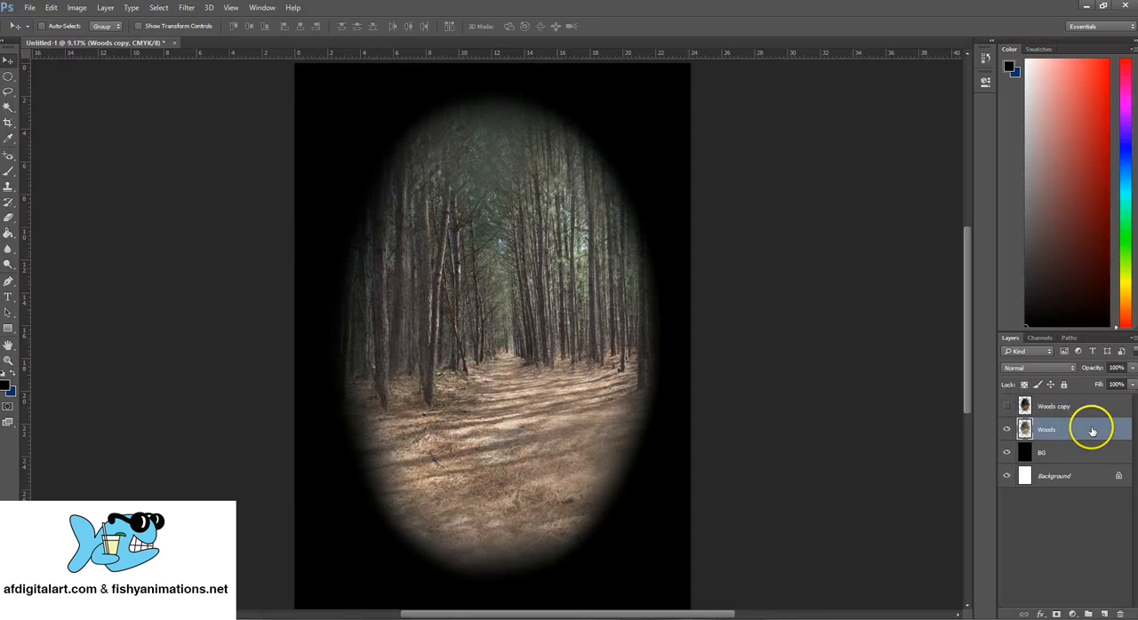
{"action": "right_click", "coordinate": [1092, 431]}
{"action": "left_click", "coordinate": [1092, 434]}
{"action": "left_click", "coordinate": [1022, 406]}
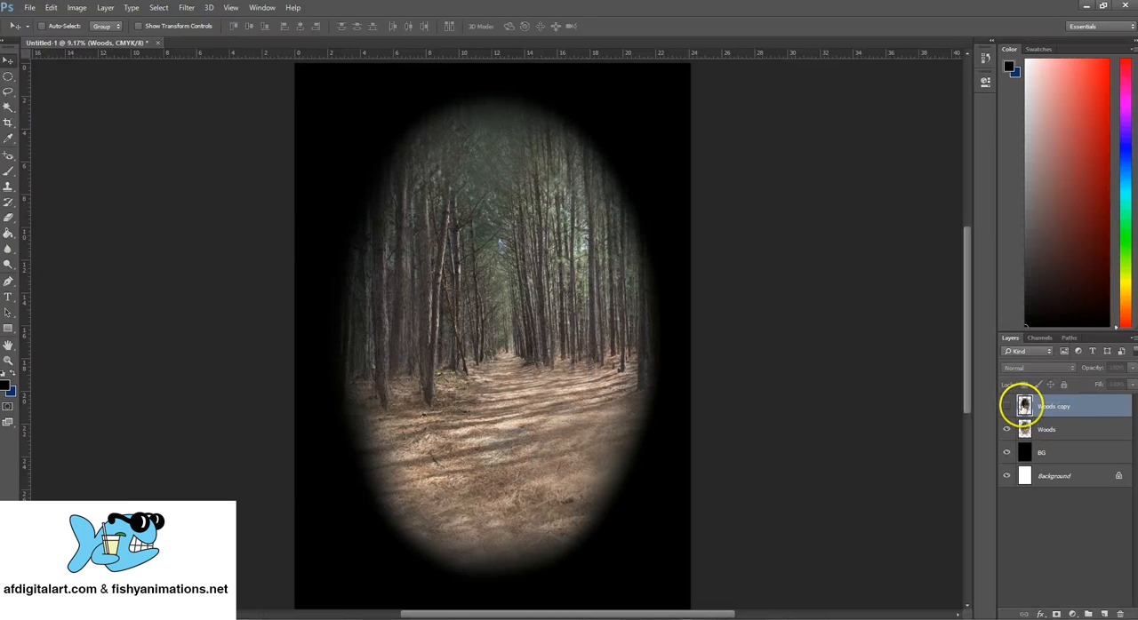
{"action": "left_click", "coordinate": [1007, 405]}
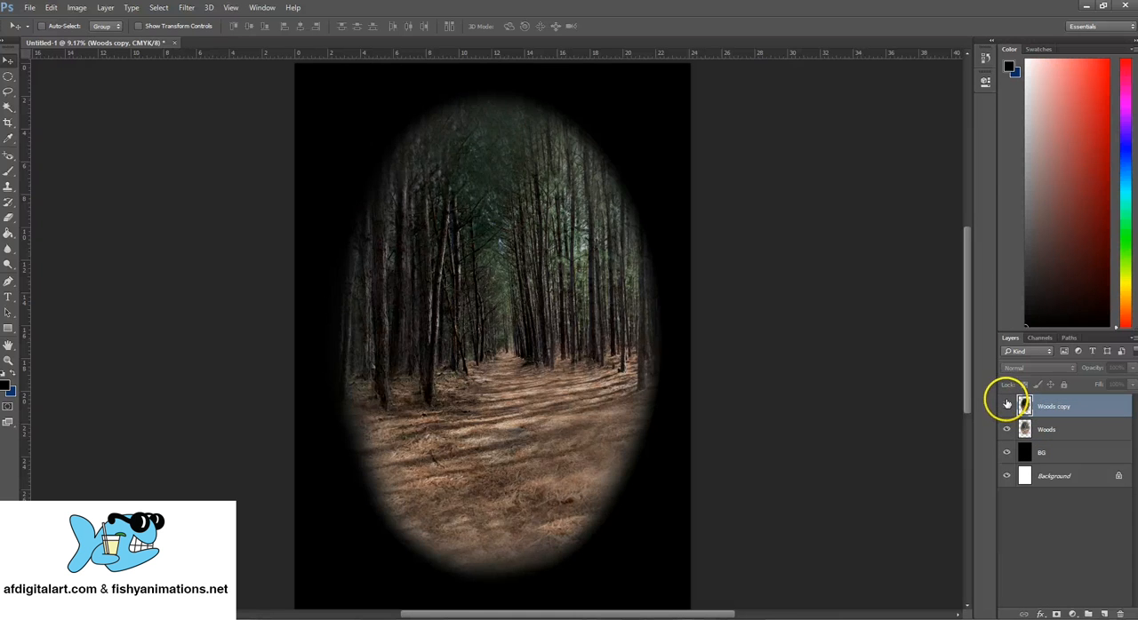
{"action": "left_click", "coordinate": [1007, 405]}
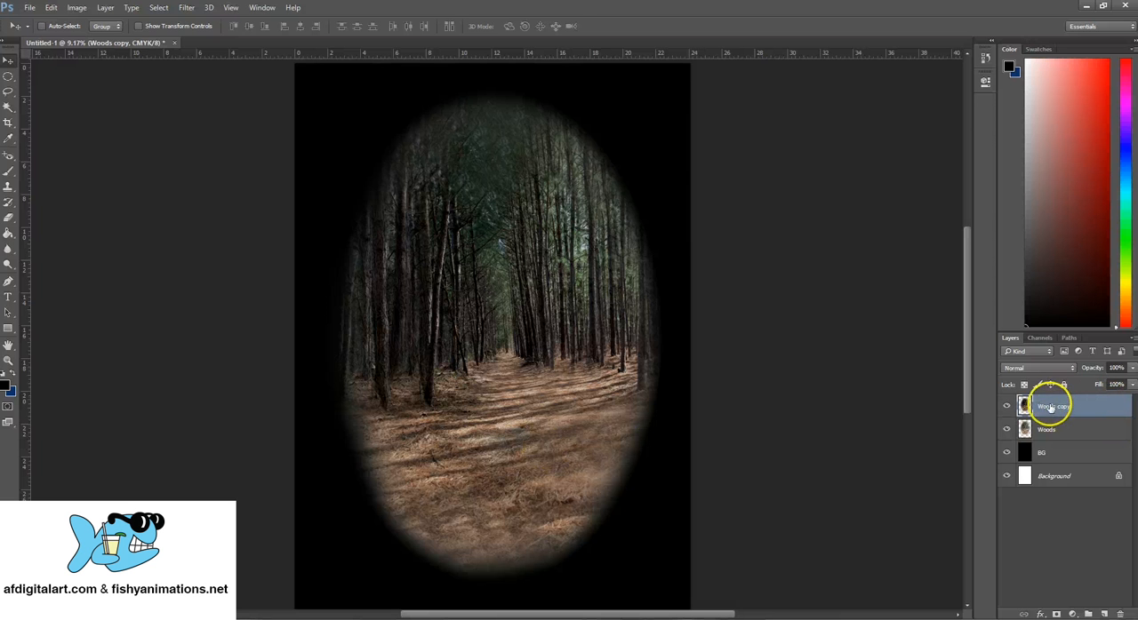
{"action": "left_click", "coordinate": [1006, 406]}
- Duplicate the darkened Woods copy layer for a second, darker version
{"action": "right_click", "coordinate": [1098, 406]}
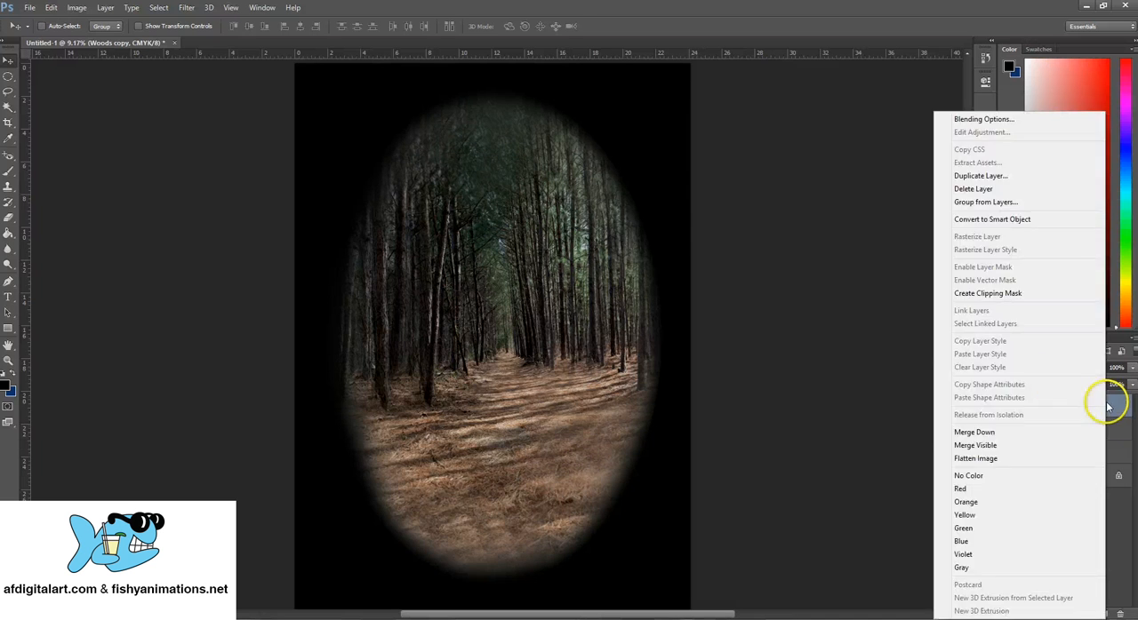
{"action": "left_click", "coordinate": [979, 176]}
{"action": "left_click", "coordinate": [744, 190]}
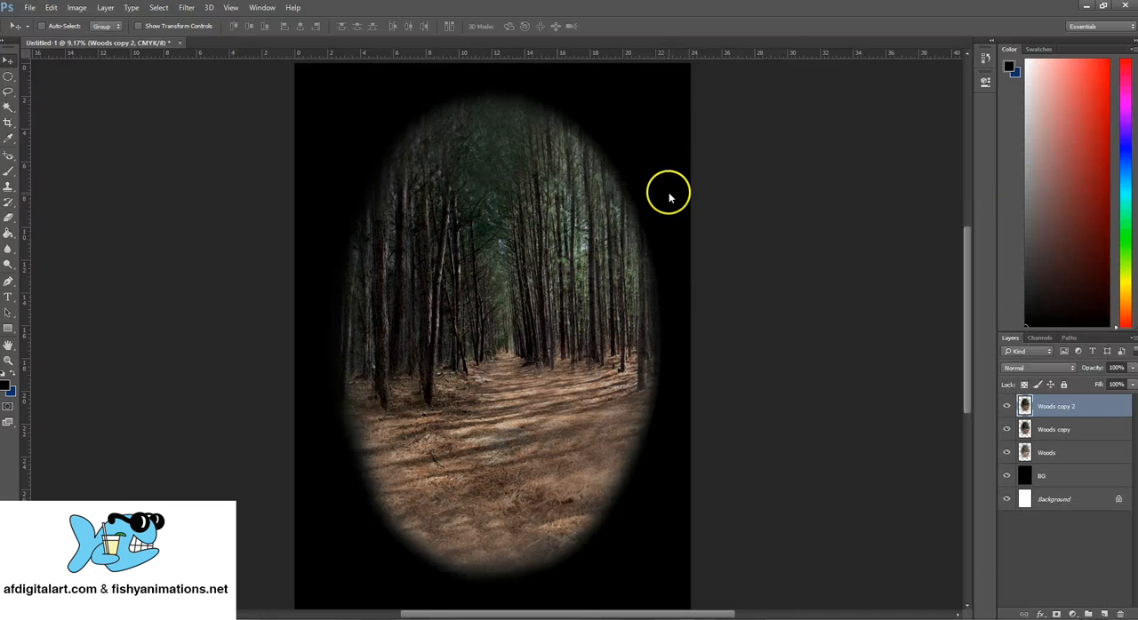
- Darken the Woods copy 2 layer with a Levels adjustment, setting the midtone input to 0.77 and the output white to 160
{"action": "left_click", "coordinate": [76, 7]}
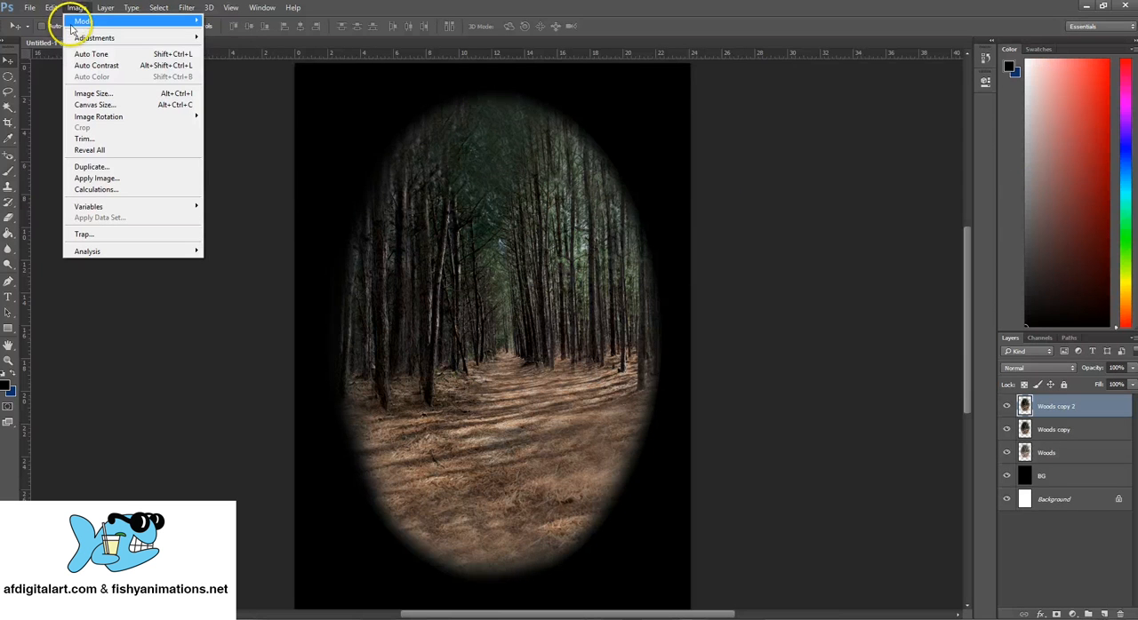
{"action": "mouse_move", "coordinate": [79, 40]}
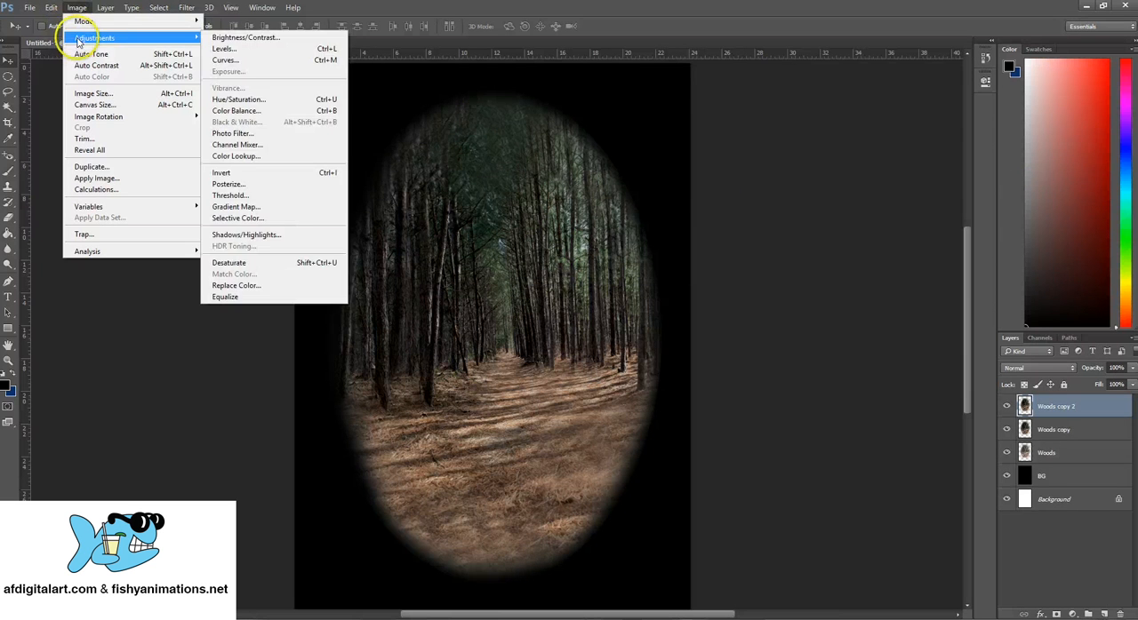
{"action": "left_click", "coordinate": [250, 51]}
{"action": "left_click_drag", "start_coordinate": [790, 96], "coordinate": [796, 113]}
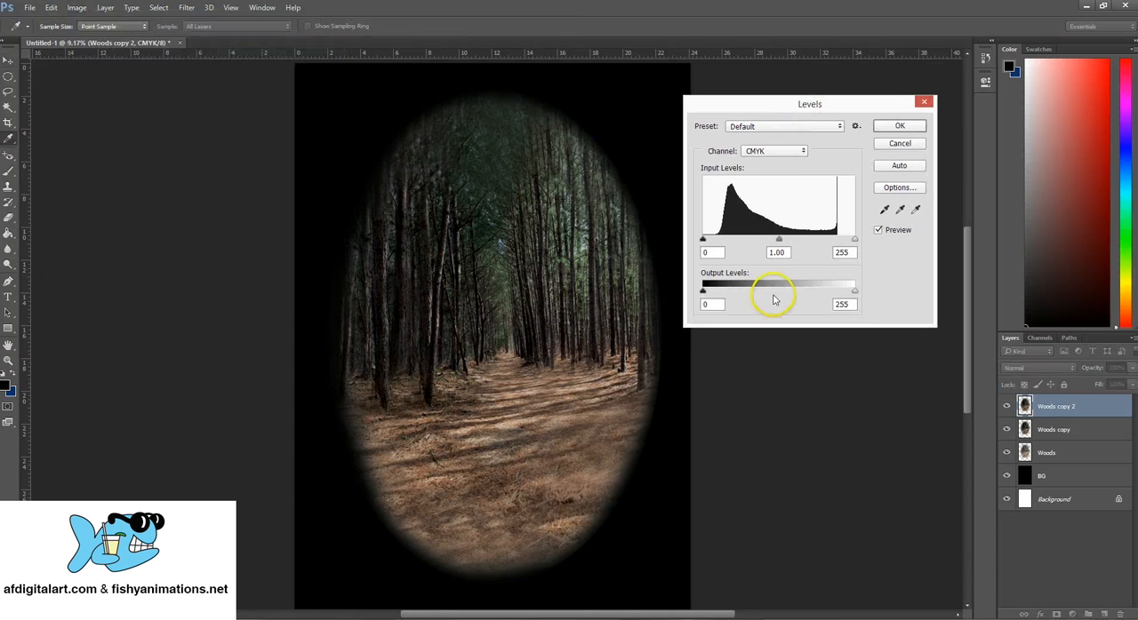
{"action": "mouse_move", "coordinate": [780, 240]}
{"action": "left_mouse_down"}
{"action": "mouse_move", "coordinate": [812, 240]}
{"action": "mouse_move", "coordinate": [791, 240]}
{"action": "left_mouse_up"}
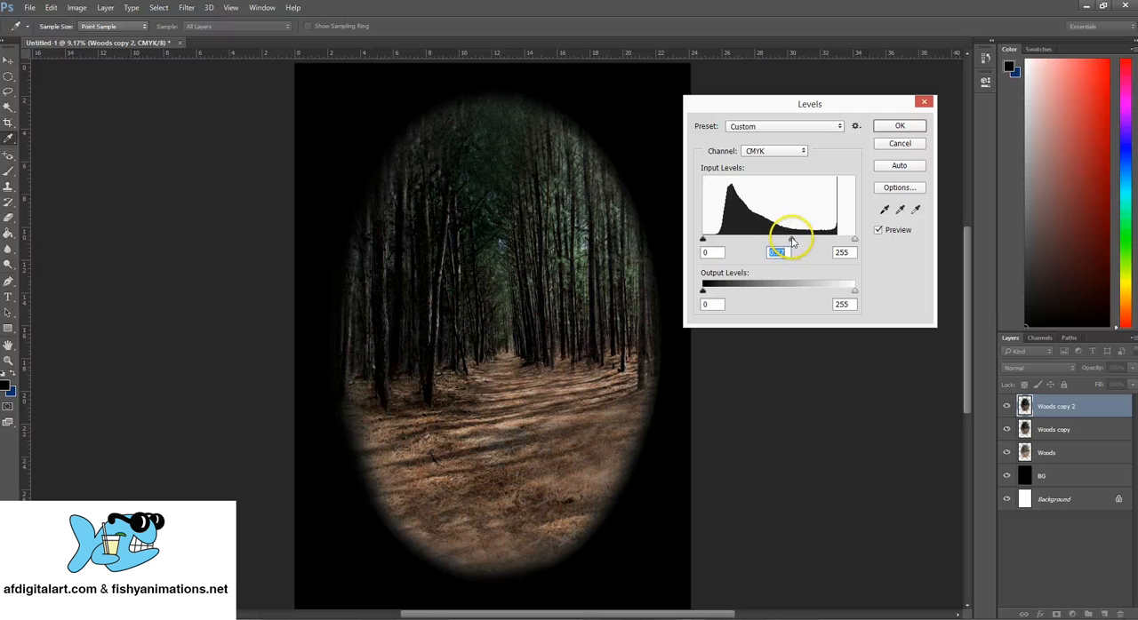
{"action": "mouse_move", "coordinate": [702, 292]}
{"action": "left_mouse_down"}
{"action": "mouse_move", "coordinate": [729, 293]}
{"action": "mouse_move", "coordinate": [703, 294]}
{"action": "left_mouse_up"}
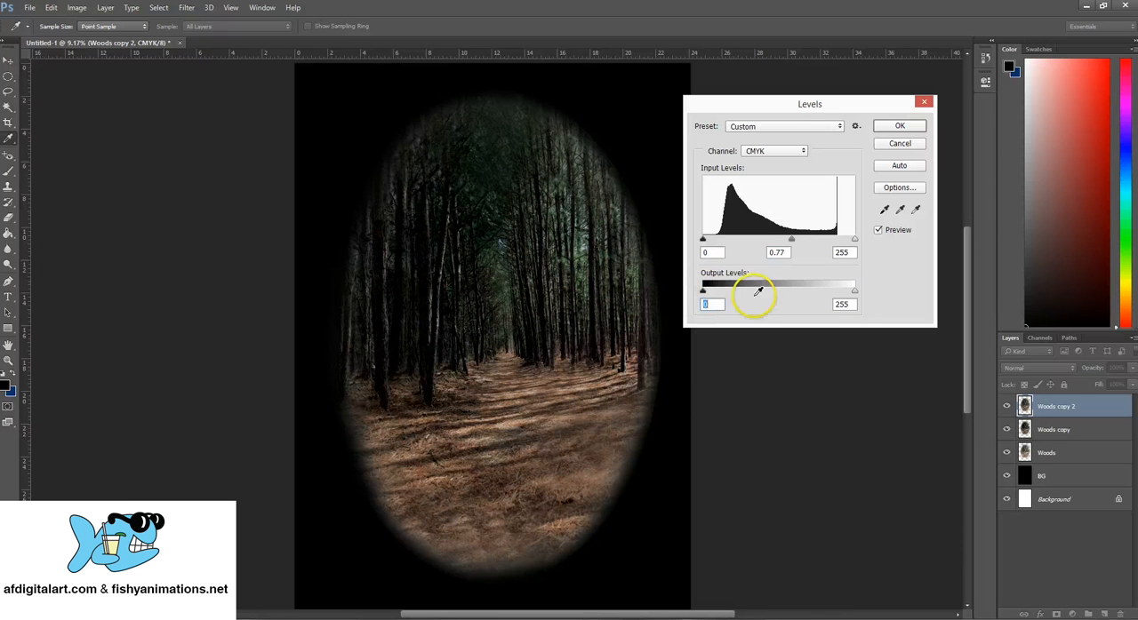
{"action": "left_click_drag", "start_coordinate": [855, 292], "coordinate": [808, 293]}
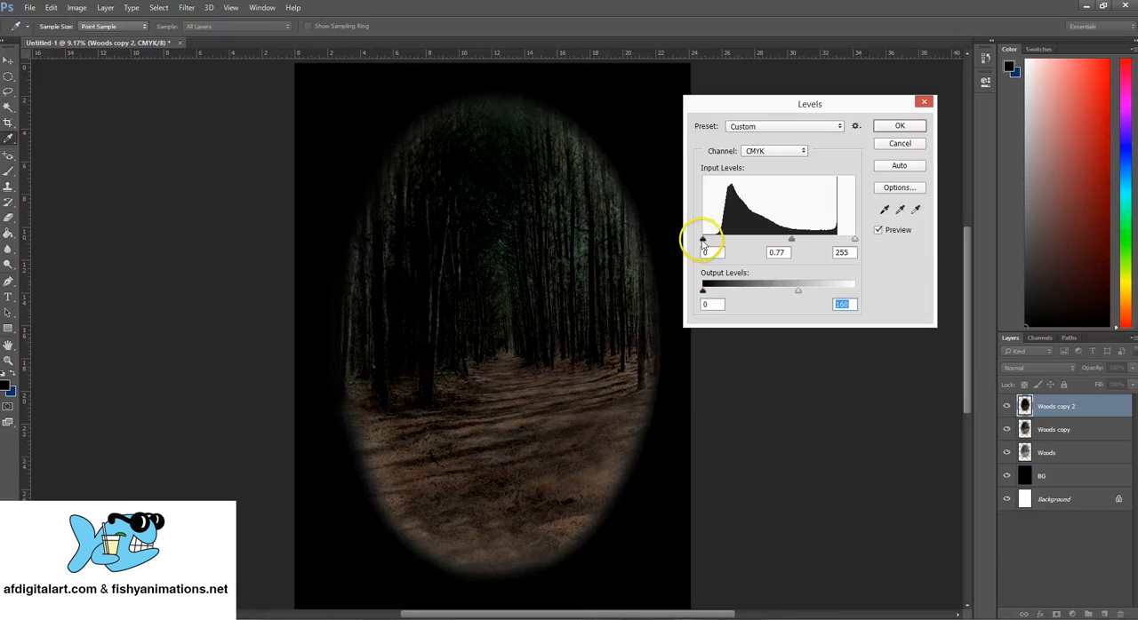
- Set the Levels midtone input to 1.05, lower the output white slightly further, and apply the adjustment
{"action": "left_click_drag", "start_coordinate": [703, 240], "coordinate": [702, 242]}
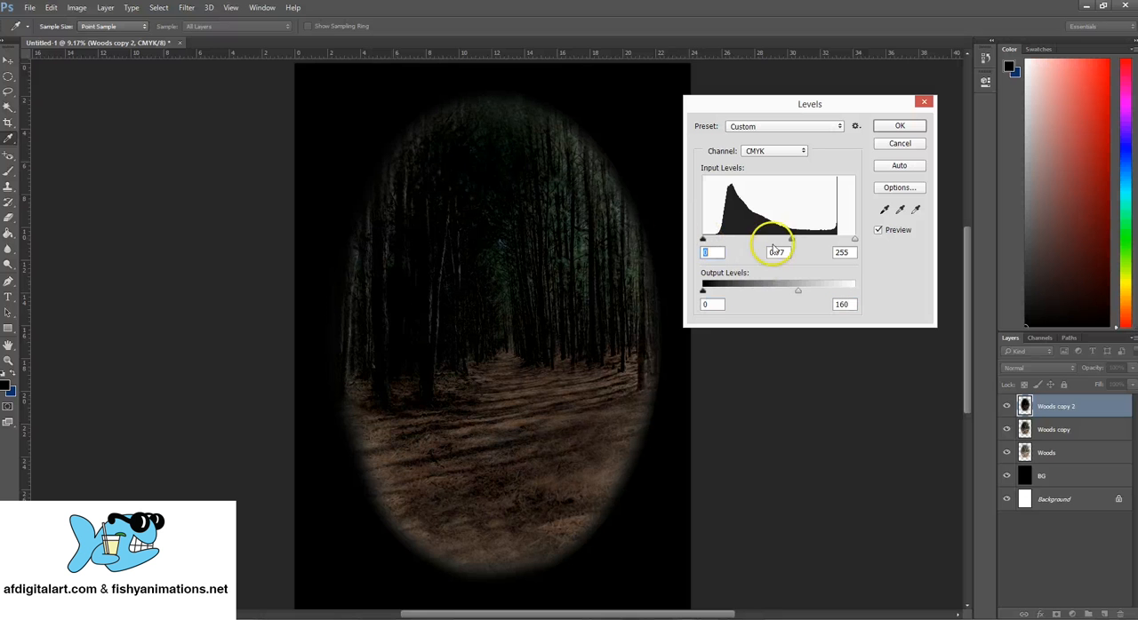
{"action": "left_click_drag", "start_coordinate": [854, 241], "coordinate": [772, 241]}
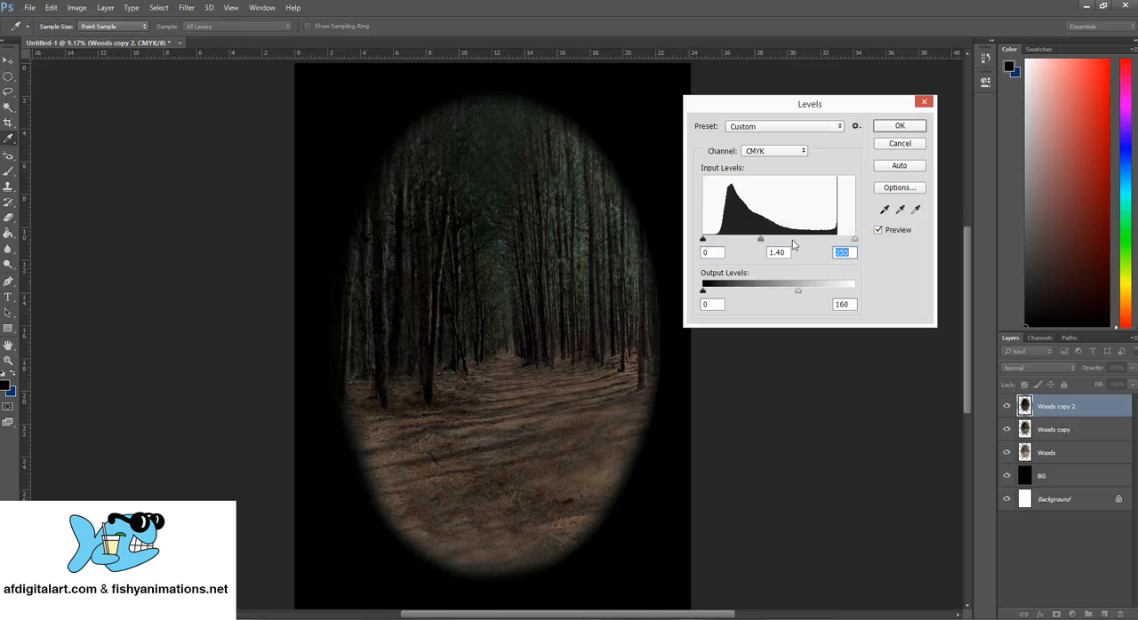
{"action": "left_click", "coordinate": [774, 240]}
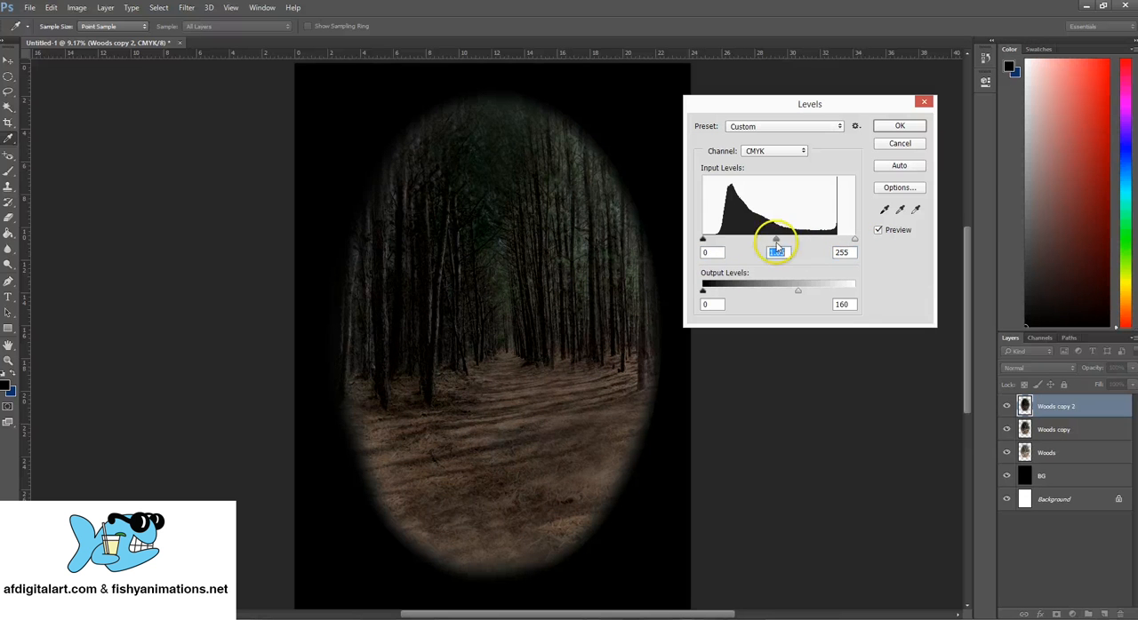
{"action": "left_click", "coordinate": [702, 291]}
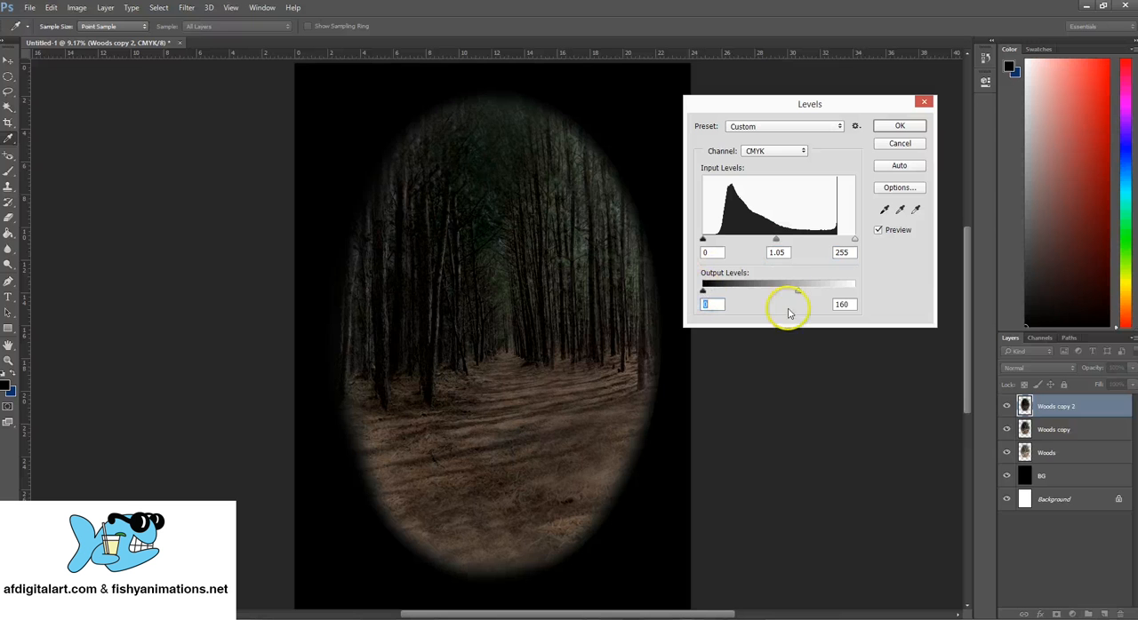
{"action": "left_click_drag", "start_coordinate": [798, 296], "coordinate": [792, 296]}
{"action": "left_click", "coordinate": [900, 125]}
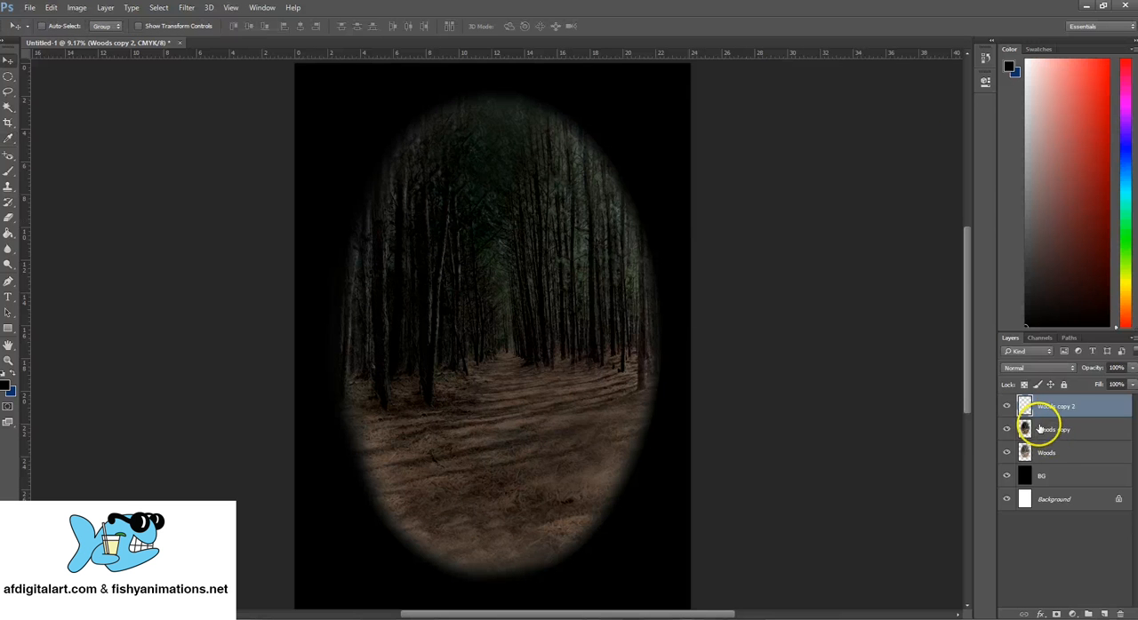
- Erase the tree area in the upper part of Woods copy 2 with a soft 2907 px Eraser at 0% hardness
{"action": "left_click", "coordinate": [8, 218]}
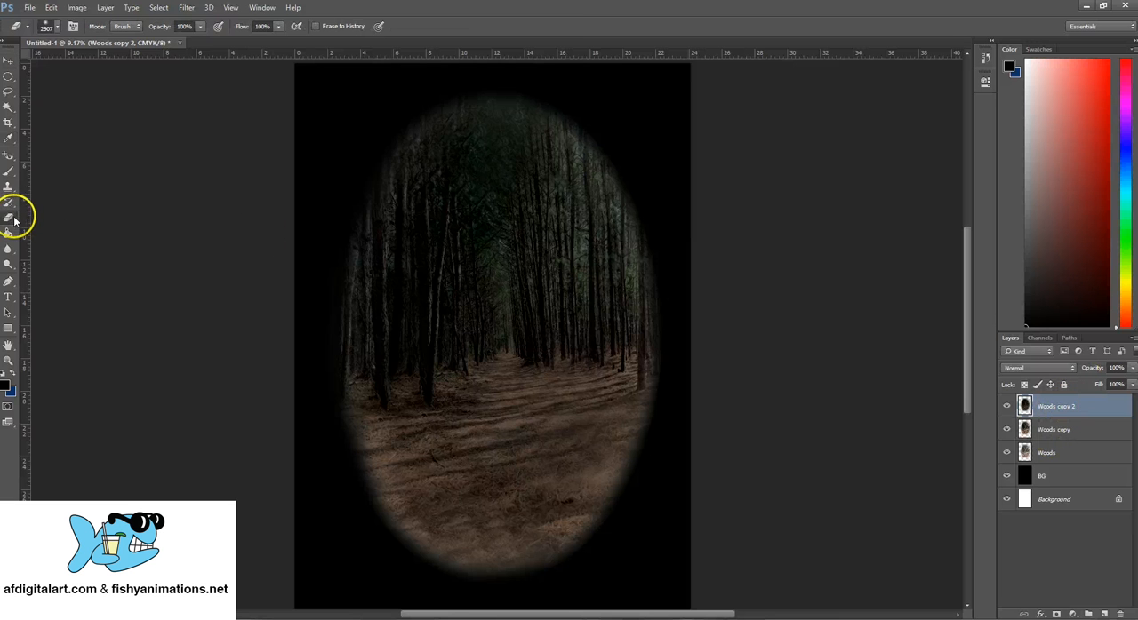
{"action": "left_click", "coordinate": [46, 26]}
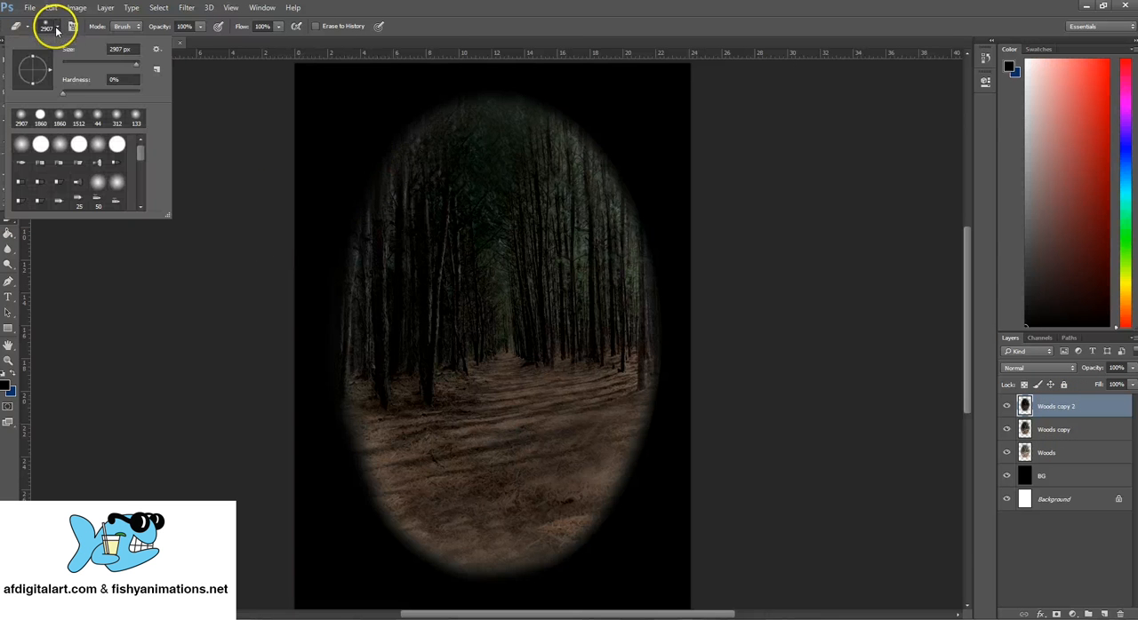
{"action": "left_click", "coordinate": [318, 130]}
{"action": "left_click", "coordinate": [326, 214]}
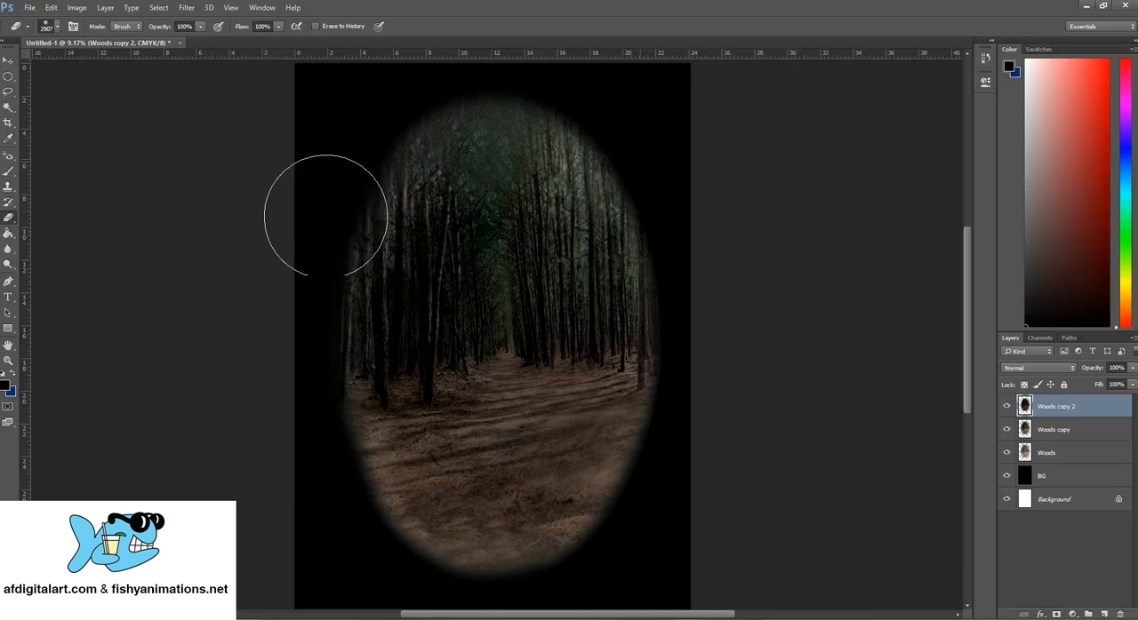
{"action": "left_click", "coordinate": [355, 258]}
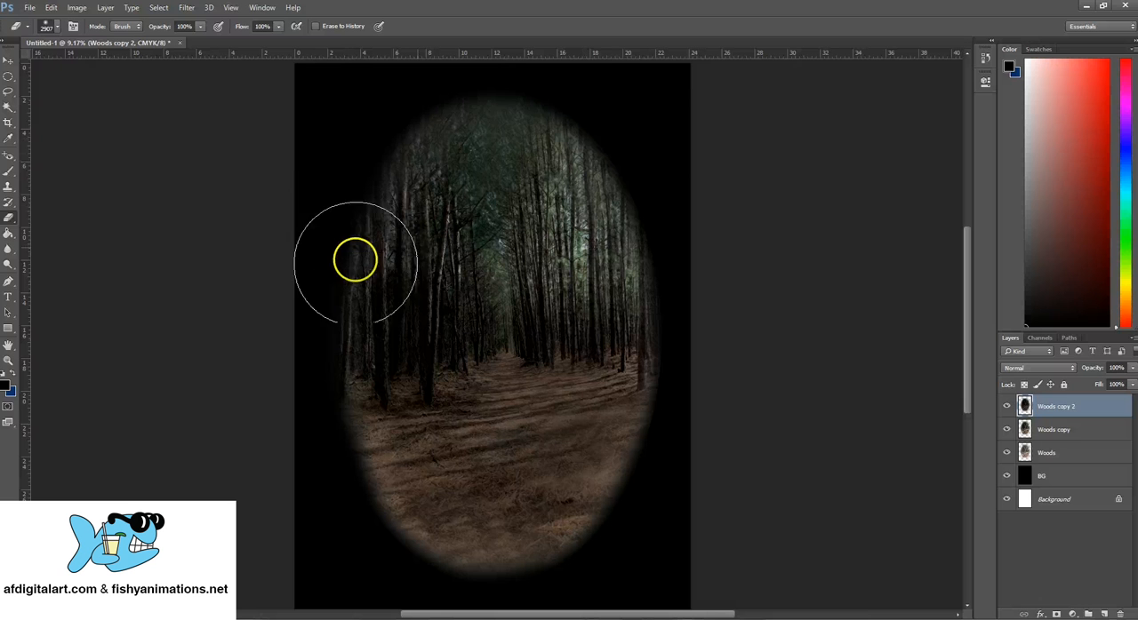
{"action": "left_click", "coordinate": [1069, 429]}
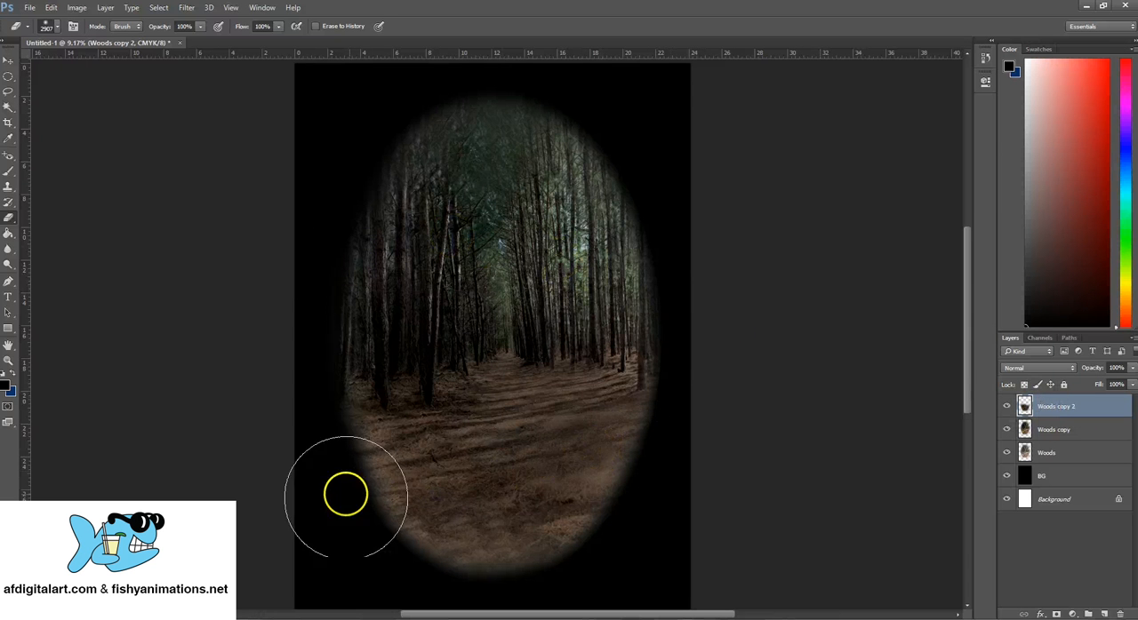
{"action": "mouse_move", "coordinate": [620, 274]}
{"action": "left_mouse_down"}
{"action": "mouse_move", "coordinate": [597, 255]}
{"action": "mouse_move", "coordinate": [598, 265]}
{"action": "left_mouse_up"}
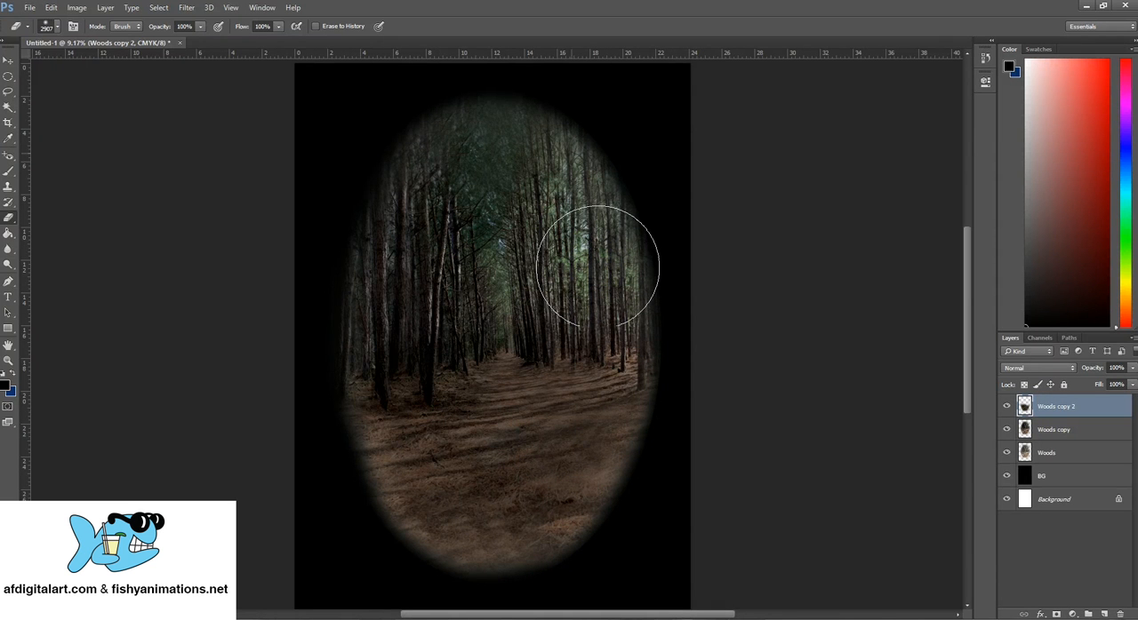
- Refine the erased tree edges on Woods copy 2 with the Eraser reduced to 1163 px
{"action": "left_click_drag", "start_coordinate": [323, 207], "coordinate": [582, 149]}
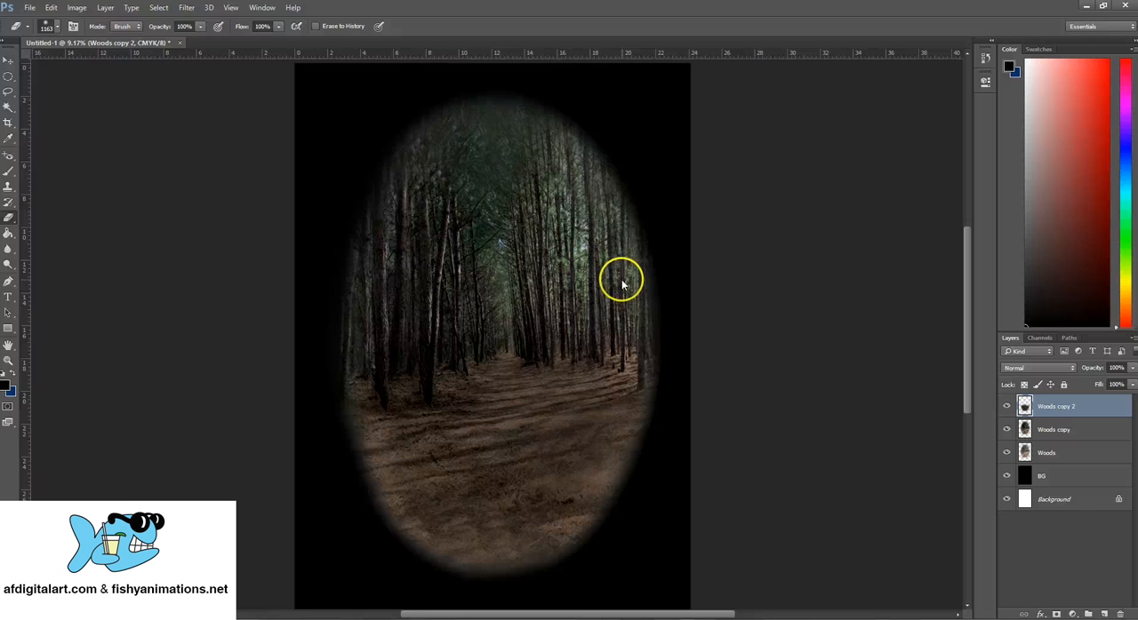
{"action": "key", "text": "bracketleft"}
{"action": "left_click_drag", "start_coordinate": [622, 281], "coordinate": [615, 288]}
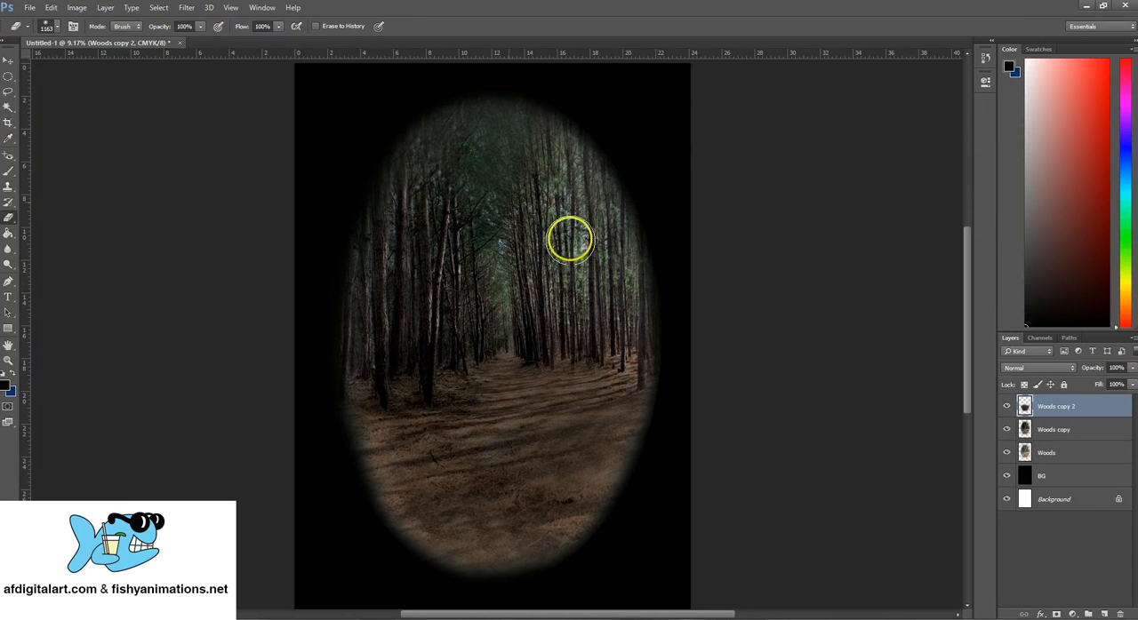
- Activate the Elliptical Marquee tool and compare the forest versions by toggling the visibility of Woods copy 2 and Woods copy
{"action": "left_click", "coordinate": [9, 79]}
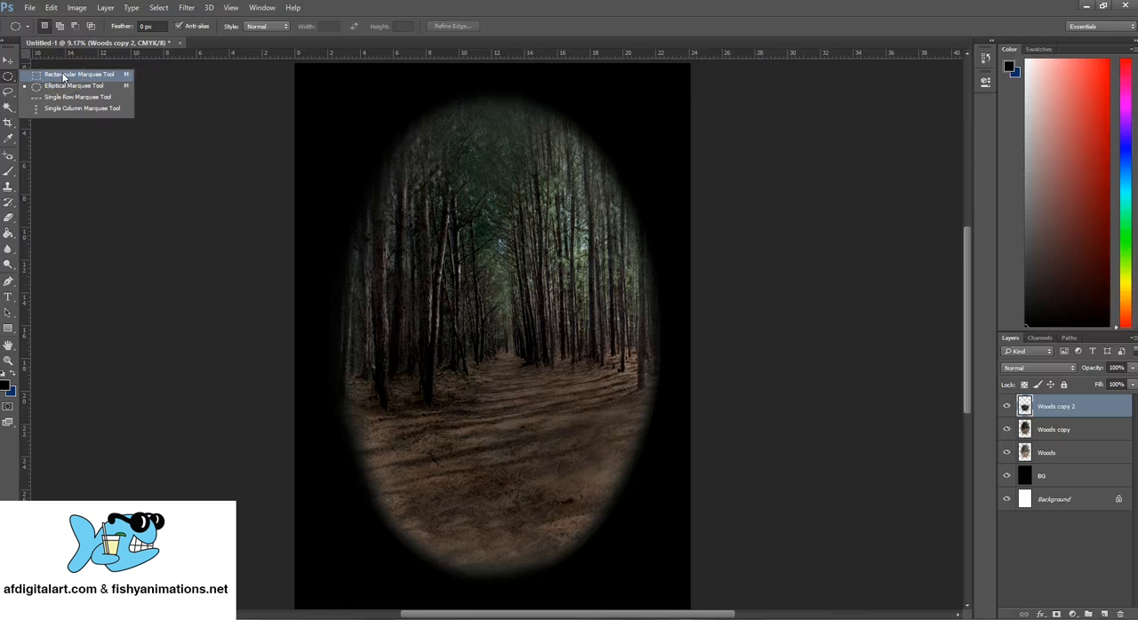
{"action": "left_click", "coordinate": [11, 77]}
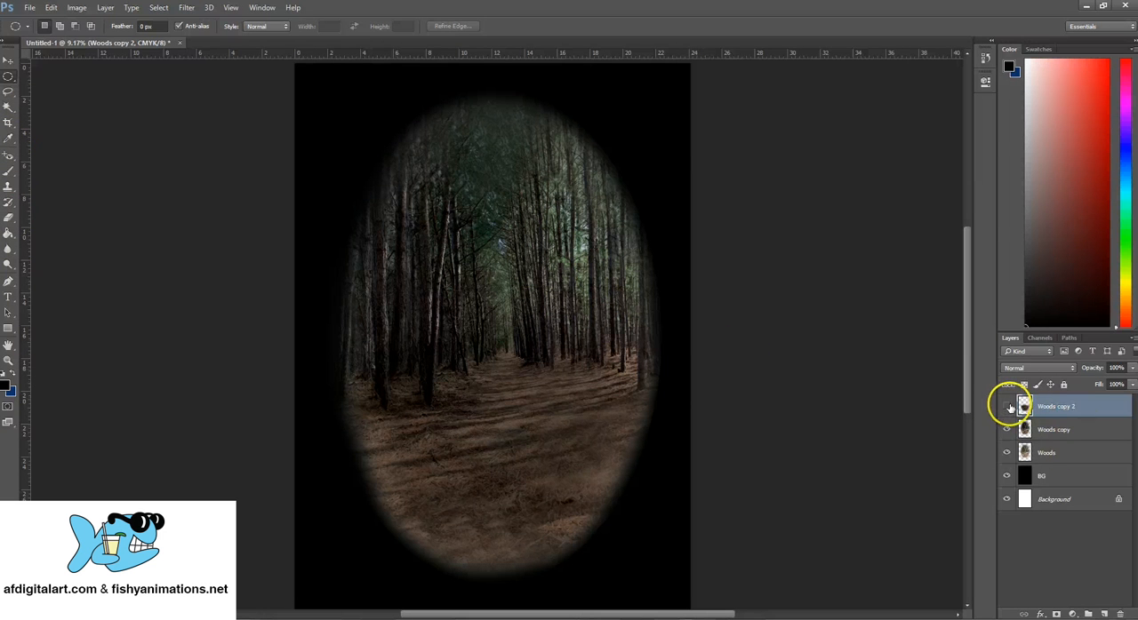
{"action": "left_click", "coordinate": [1007, 406]}
{"action": "left_click", "coordinate": [1007, 431]}
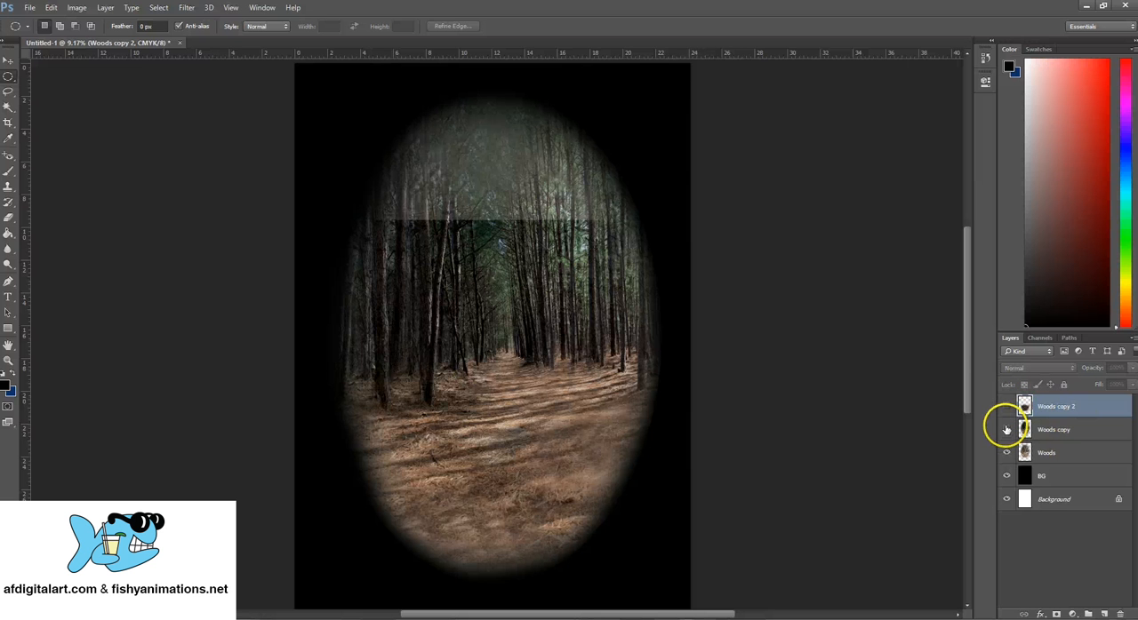
{"action": "left_click", "coordinate": [1007, 406]}
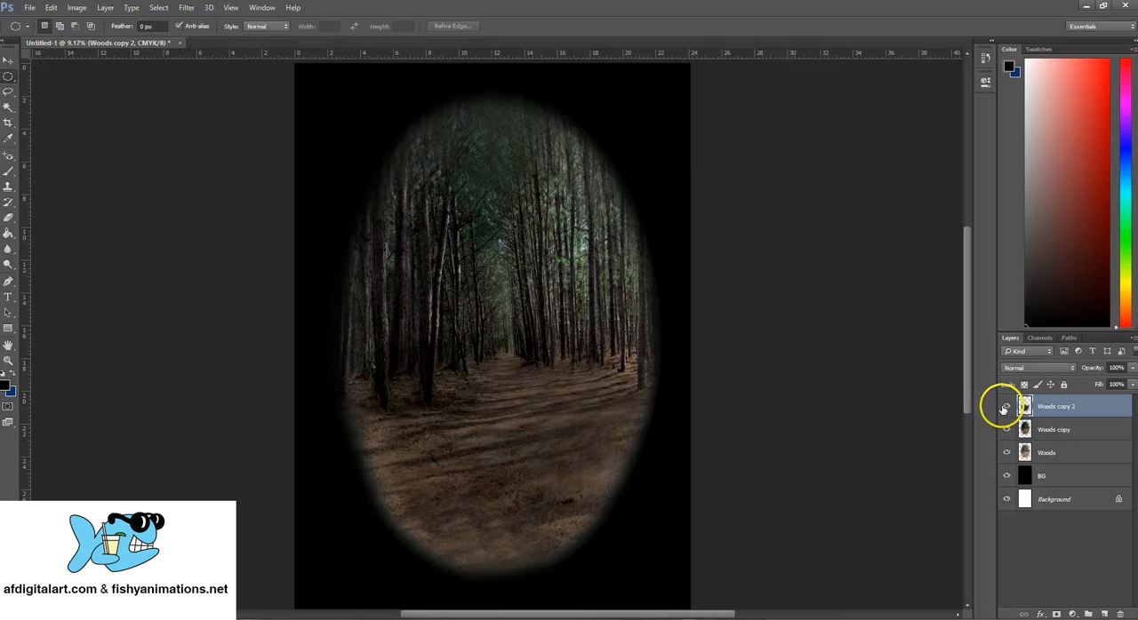
- Create a new layer group above Woods copy 2 and name it BG
{"action": "left_click", "coordinate": [1088, 614]}
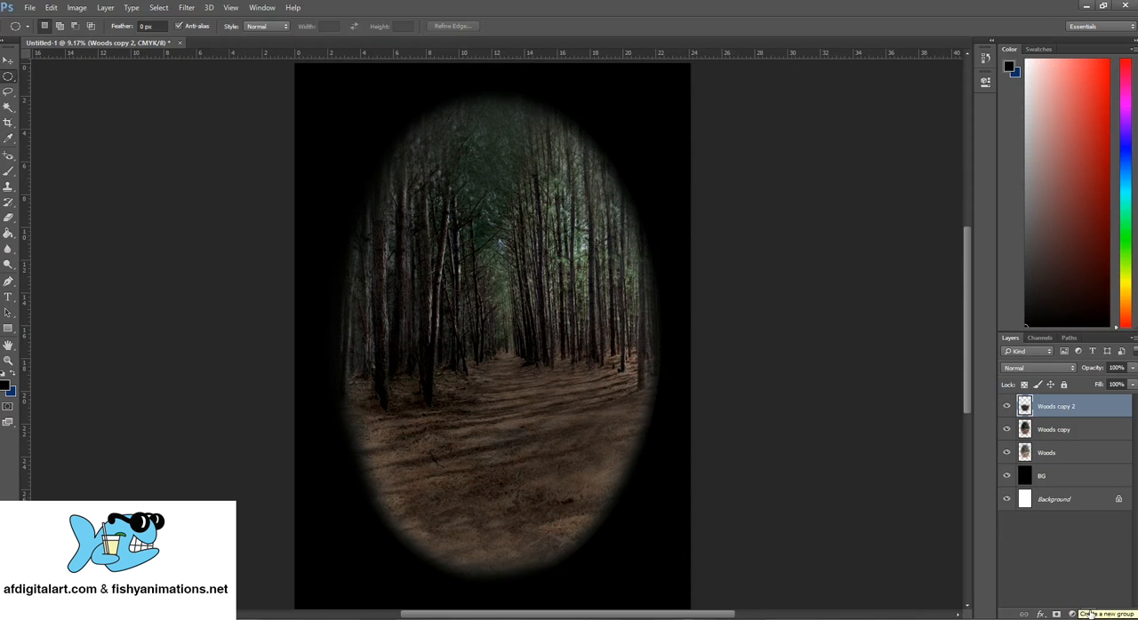
{"action": "left_click", "coordinate": [1089, 614]}
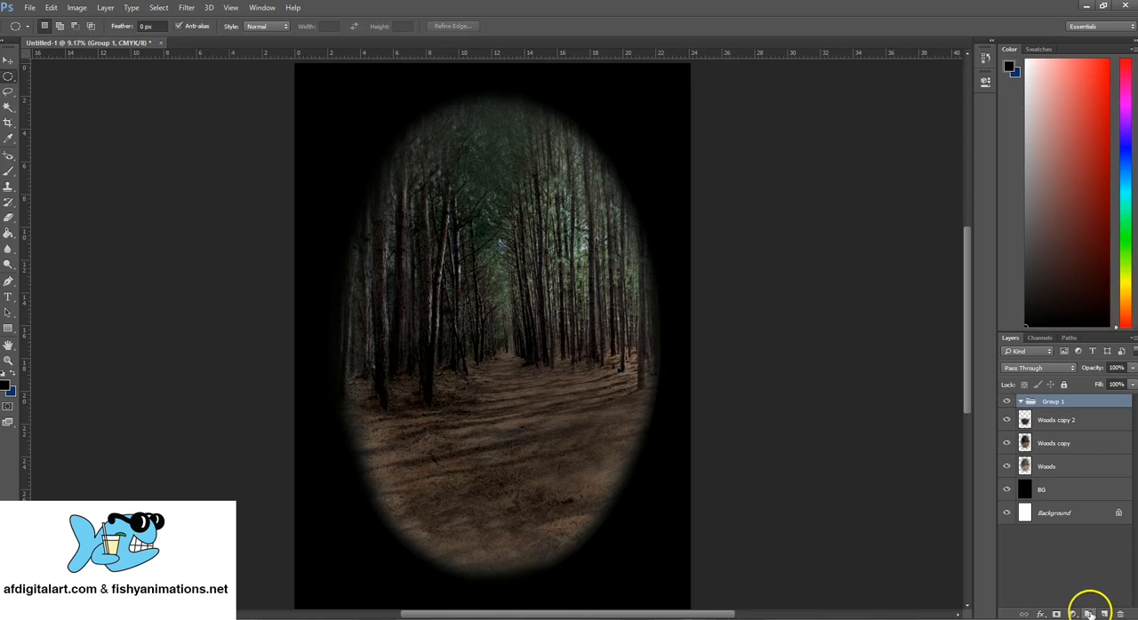
{"action": "double_click", "coordinate": [1053, 402]}
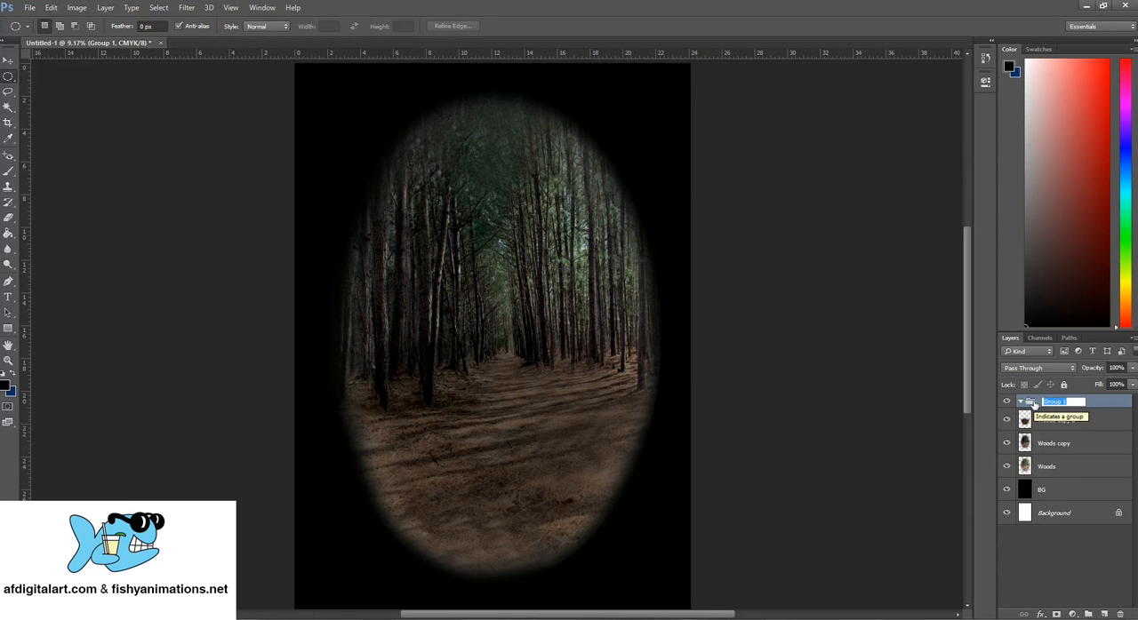
{"action": "key", "text": "Return"}
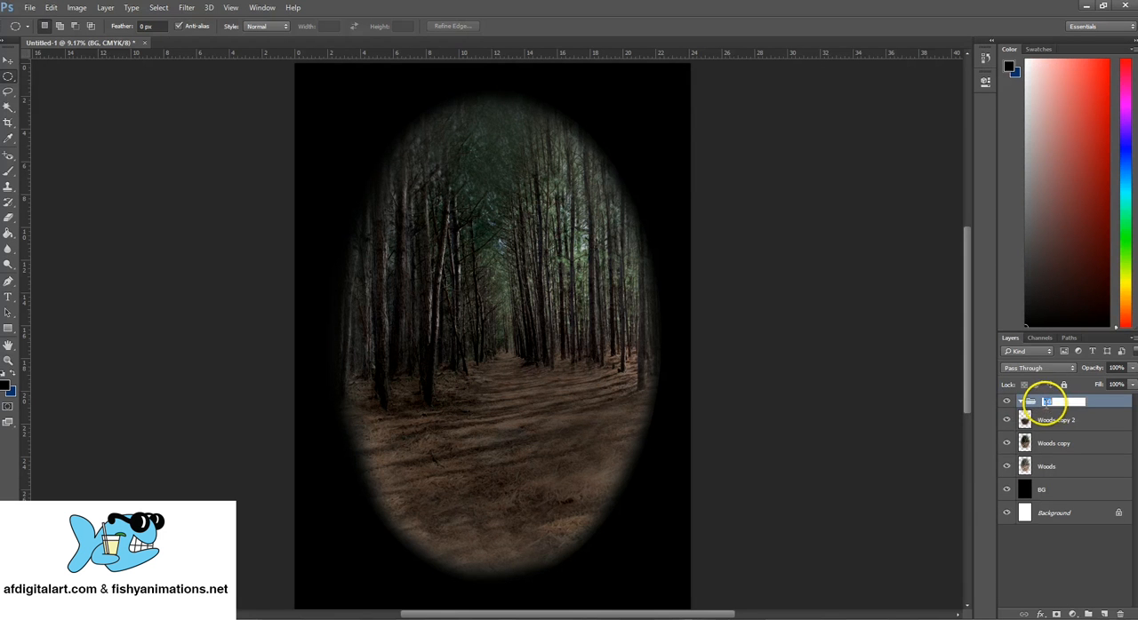
- Select the Woods copy 2, Woods copy and Woods layers and move them into the BG group
{"action": "left_click", "coordinate": [1070, 410]}
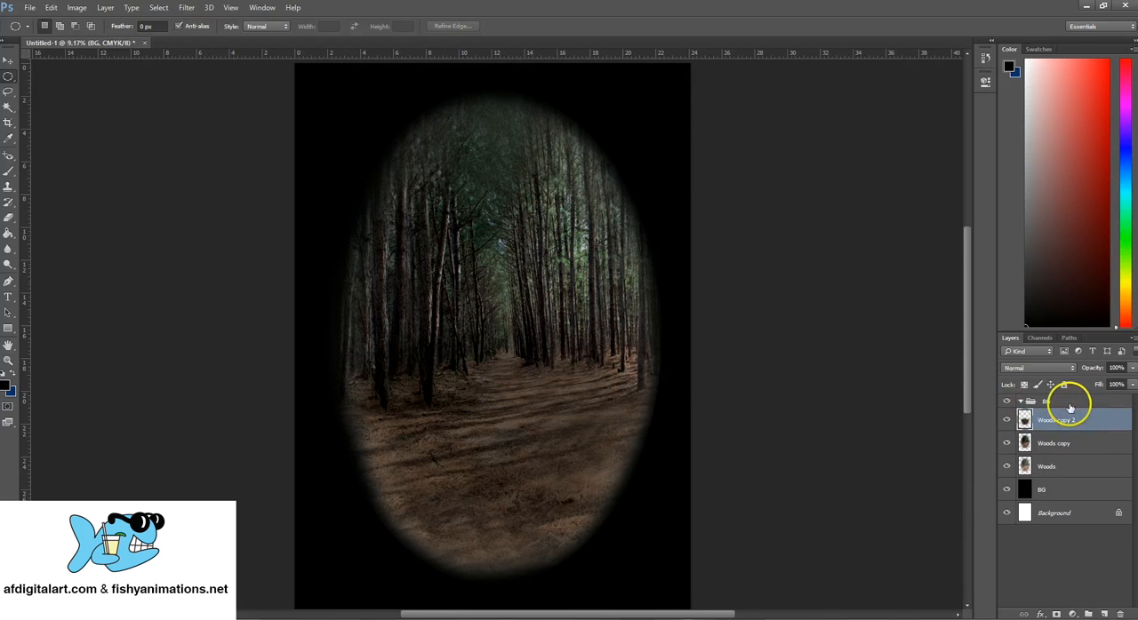
{"action": "left_click", "coordinate": [1072, 403]}
{"action": "left_click", "coordinate": [1073, 418]}
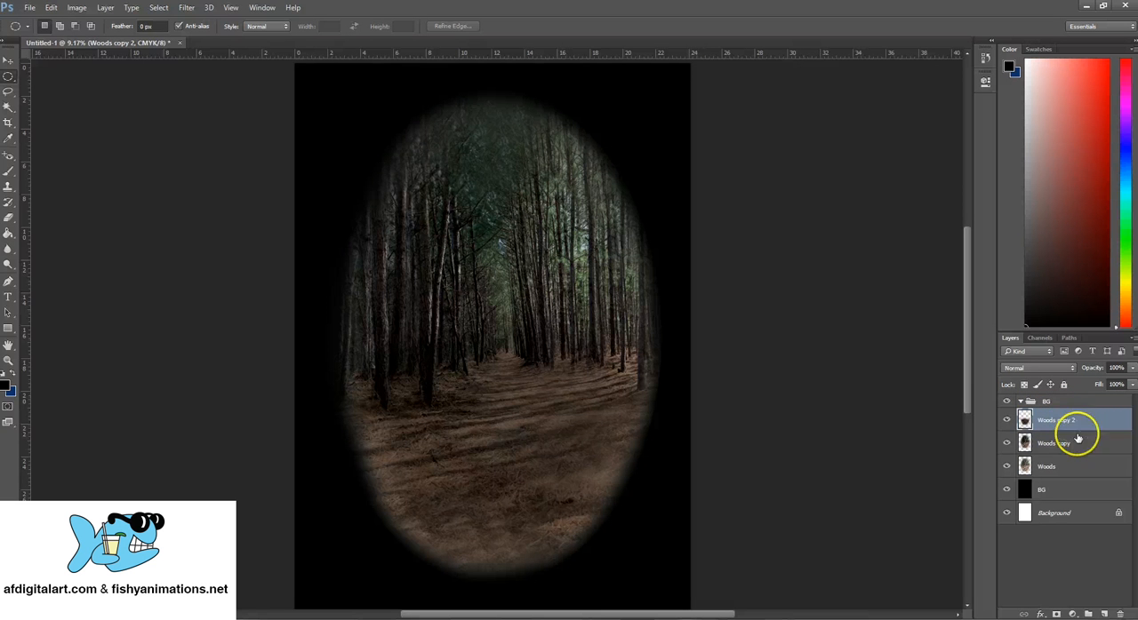
{"action": "left_click", "coordinate": [1058, 468], "text": "shift"}
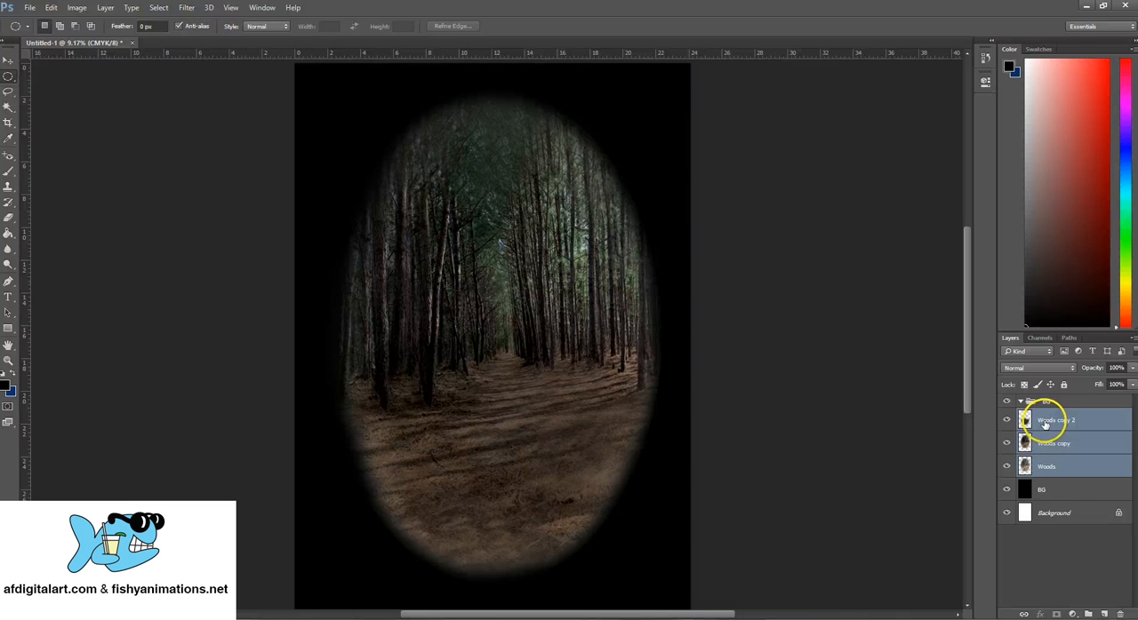
{"action": "left_click_drag", "start_coordinate": [1045, 429], "coordinate": [1049, 401]}
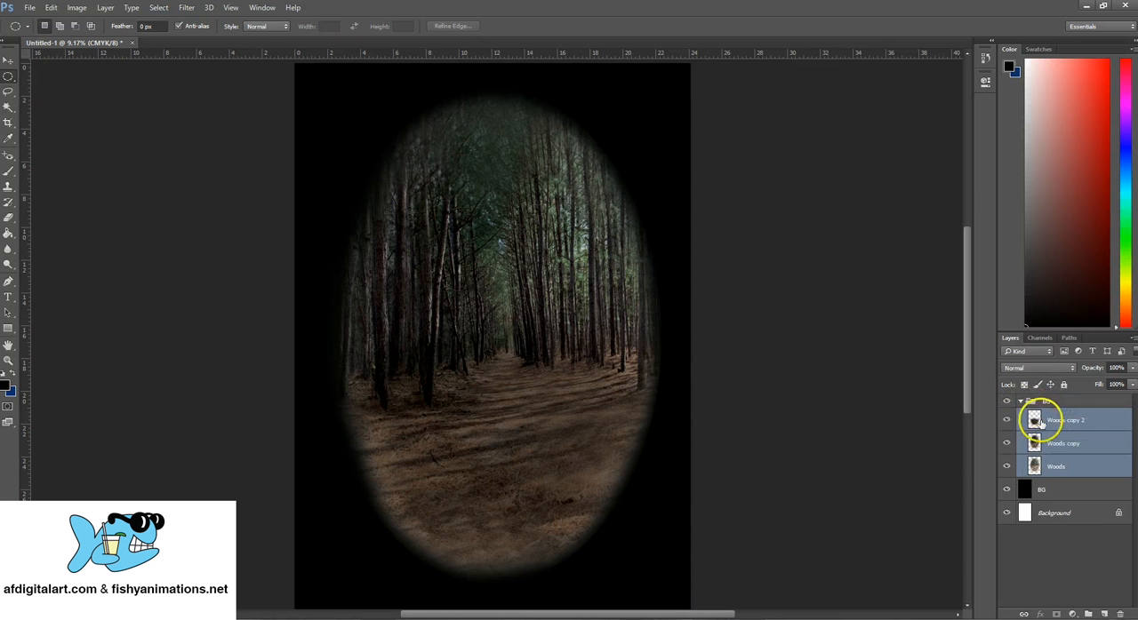
- Rename the Woods copy layer as Dark Woods and the Woods copy 2 layer as Dark Bottom
{"action": "left_click", "coordinate": [1062, 466]}
{"action": "left_click", "coordinate": [1073, 445]}
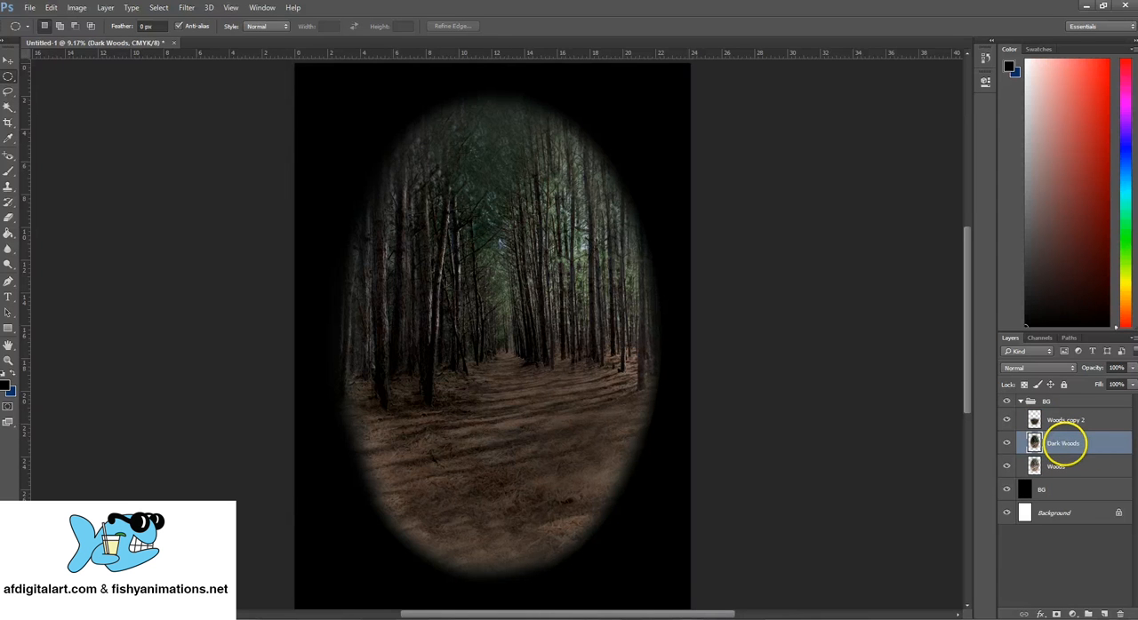
{"action": "double_click", "coordinate": [1068, 421]}
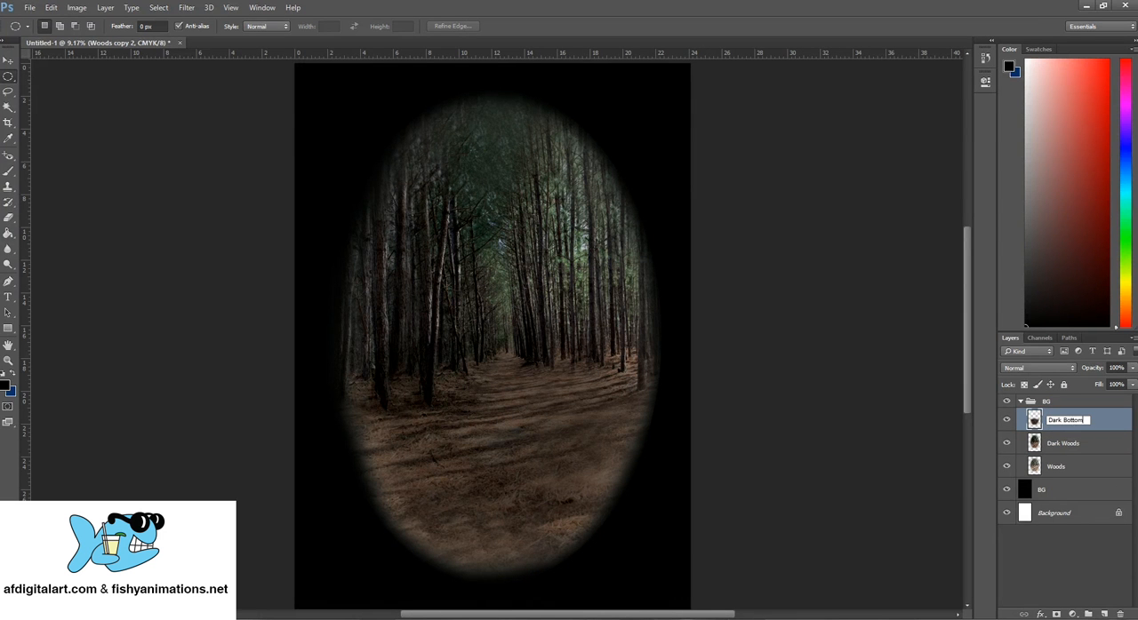
- Collapse and re-expand the BG group to review its contents, and select the Dark Woods layer
{"action": "left_click", "coordinate": [1021, 403]}
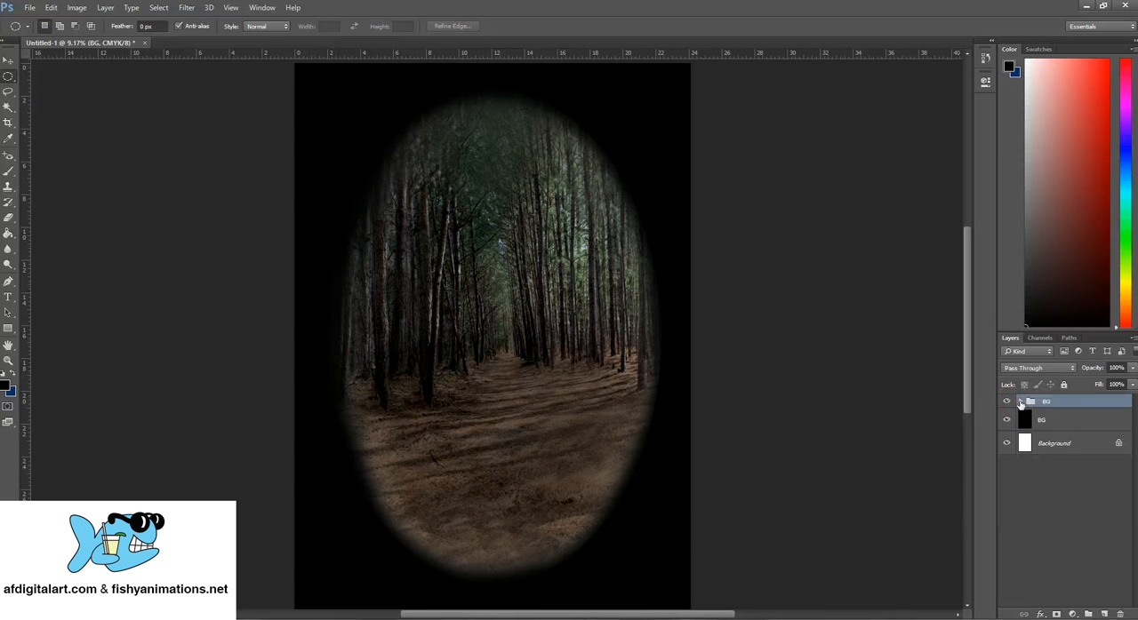
{"action": "left_click", "coordinate": [1020, 403]}
{"action": "left_click", "coordinate": [1087, 428]}
{"action": "left_click", "coordinate": [1085, 448]}
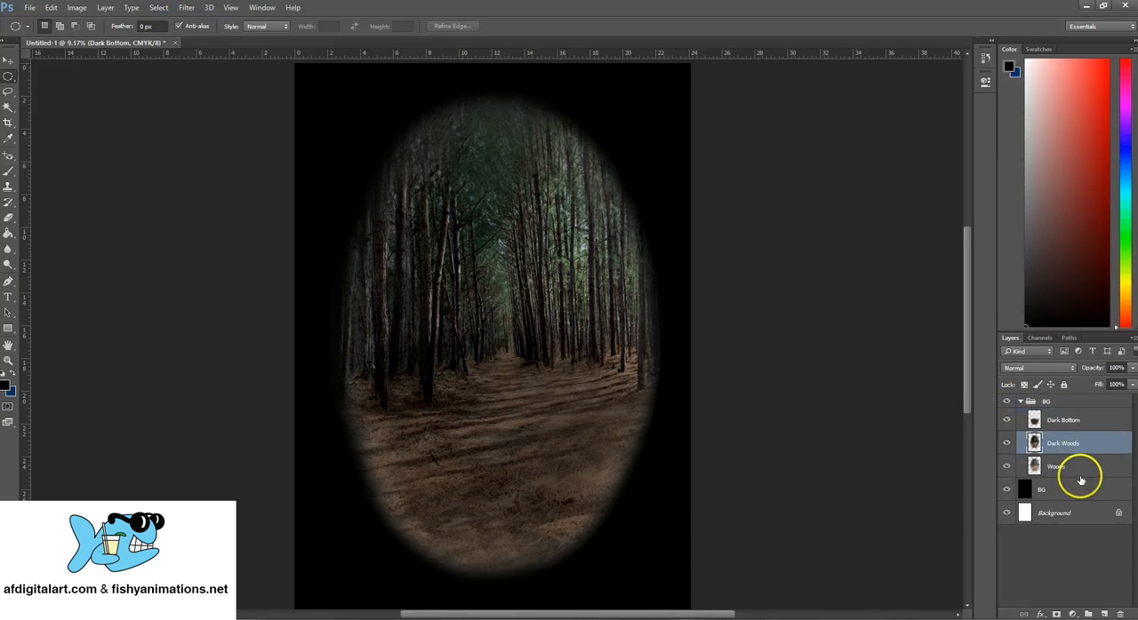
- Step through the layers up to the BG group and collapse the group
{"action": "left_click", "coordinate": [1081, 485]}
{"action": "left_click", "coordinate": [1081, 467]}
{"action": "left_click", "coordinate": [1084, 448]}
{"action": "left_click", "coordinate": [1081, 422]}
{"action": "left_click", "coordinate": [1071, 402]}
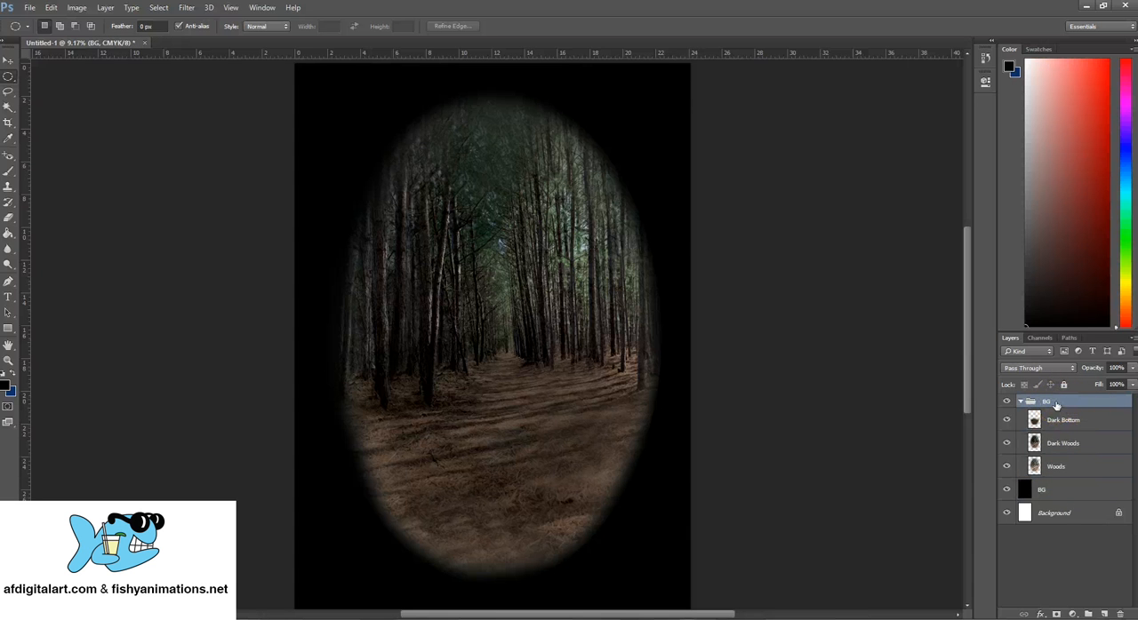
{"action": "left_click", "coordinate": [1029, 408]}
{"action": "left_click", "coordinate": [1020, 402]}
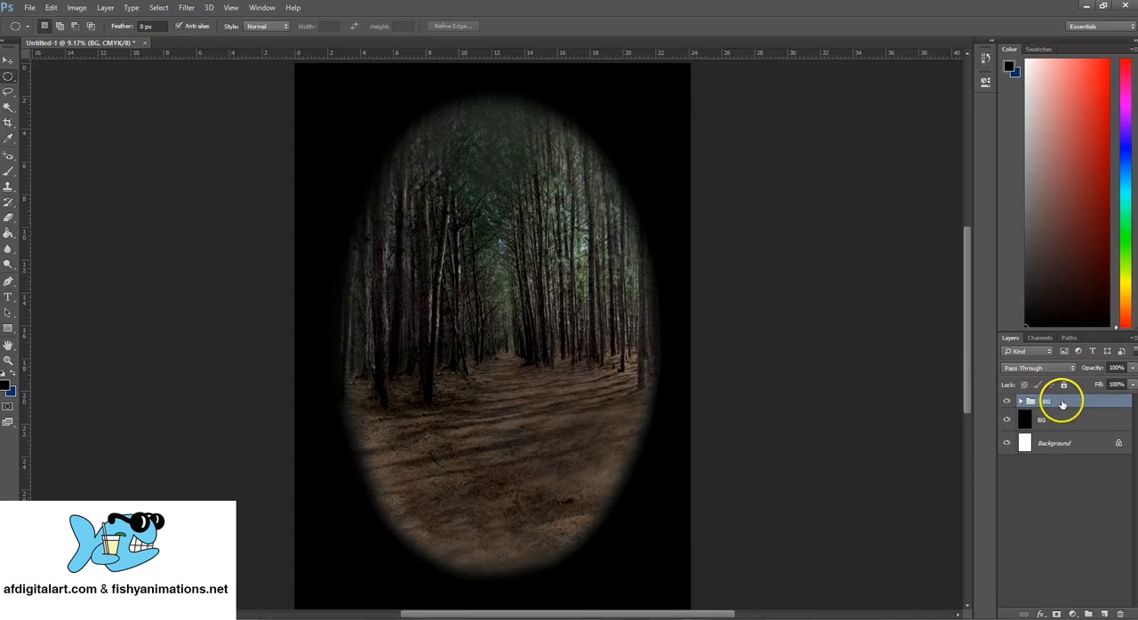
- Duplicate the BG group as BG copy
{"action": "right_click", "coordinate": [1064, 405]}
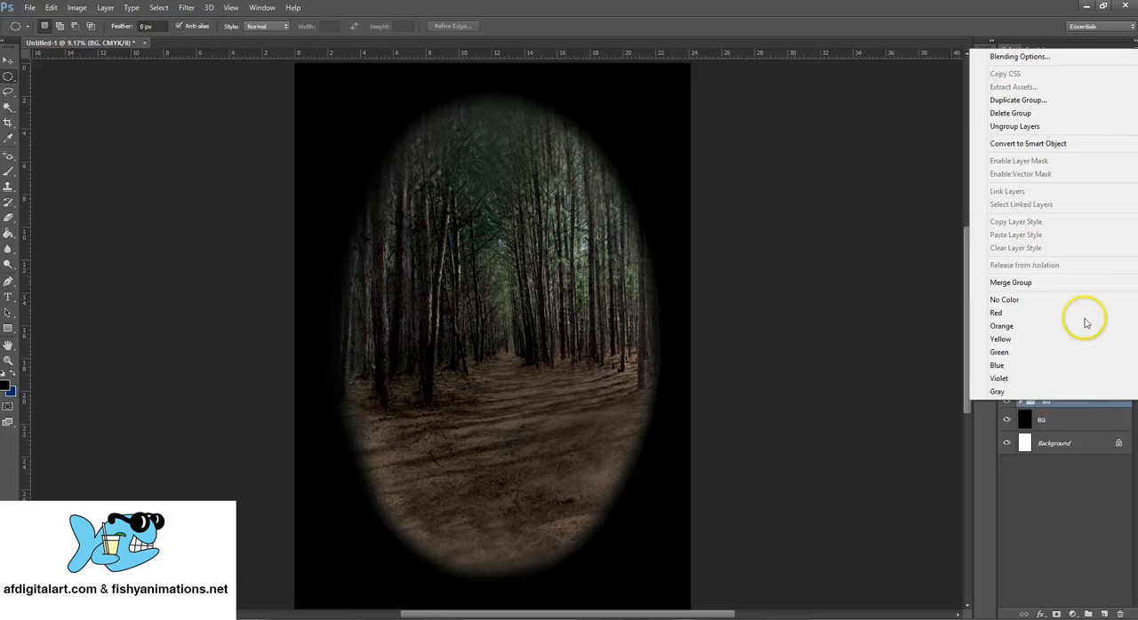
{"action": "left_click", "coordinate": [1034, 105]}
{"action": "left_click", "coordinate": [674, 195]}
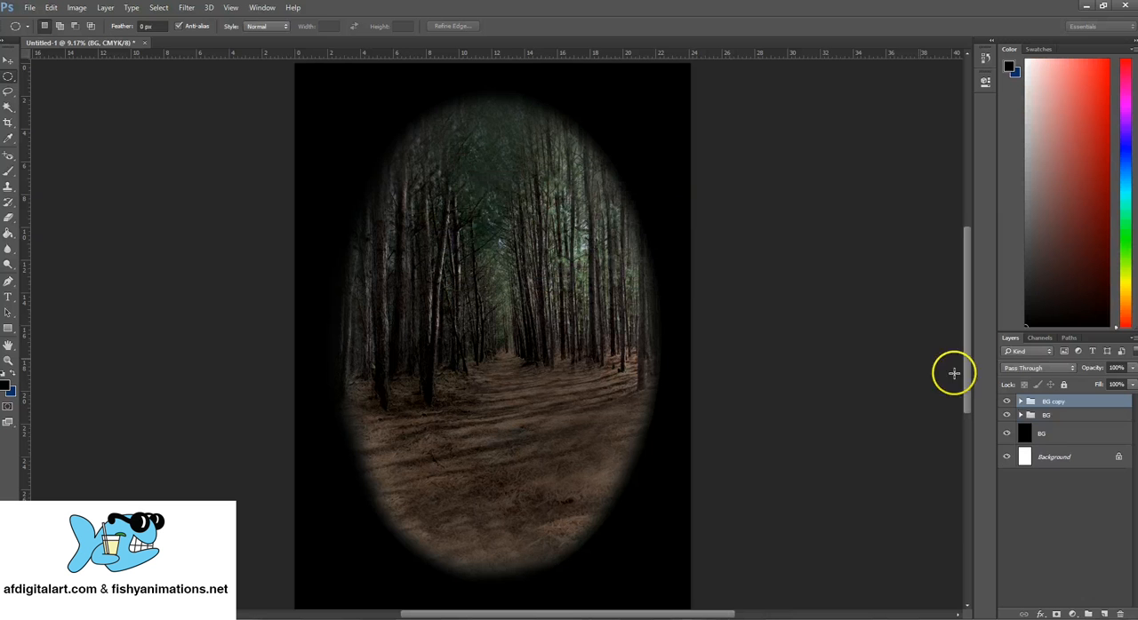
- Create a new layer above the BG copy group and merge the two into a single Layer 1
{"action": "left_click", "coordinate": [1104, 614]}
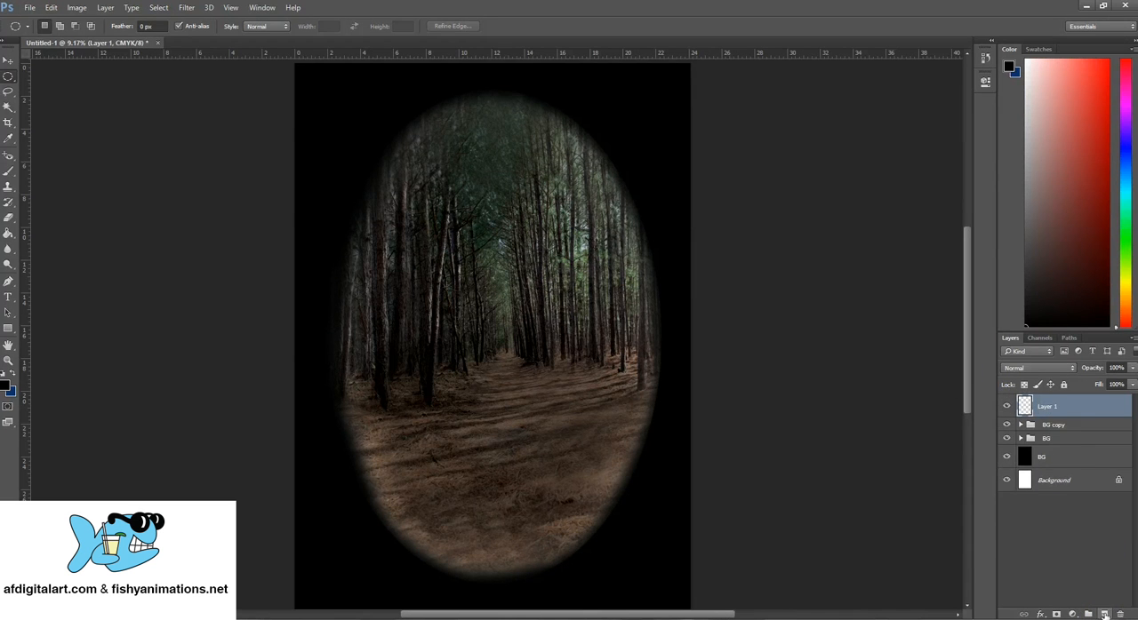
{"action": "left_click", "coordinate": [1063, 426], "text": "shift"}
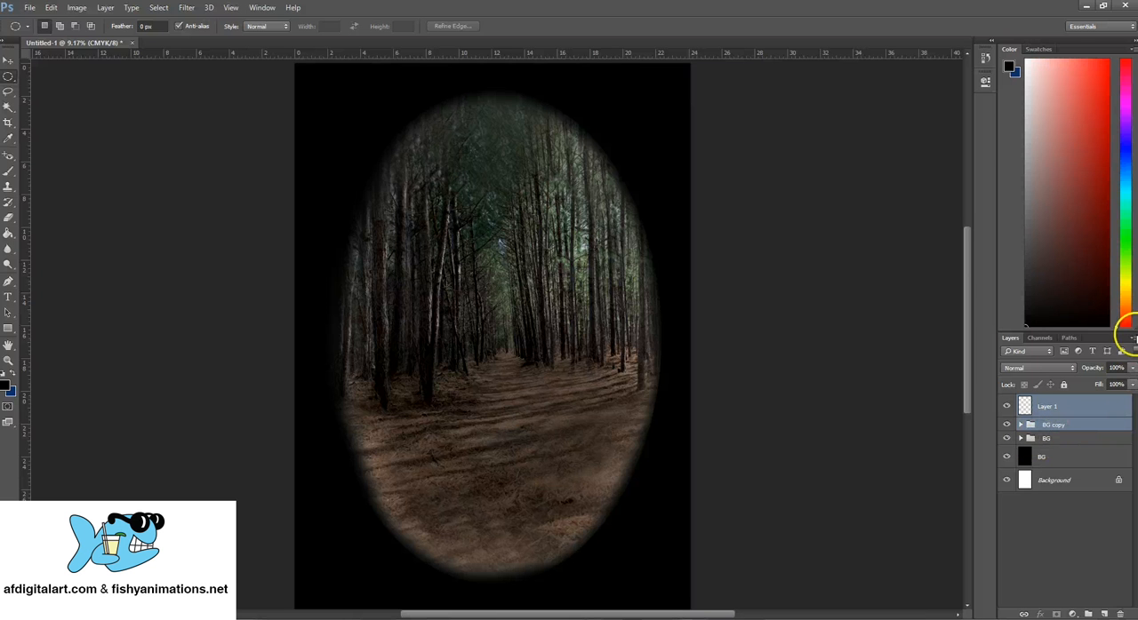
{"action": "left_click", "coordinate": [1132, 338]}
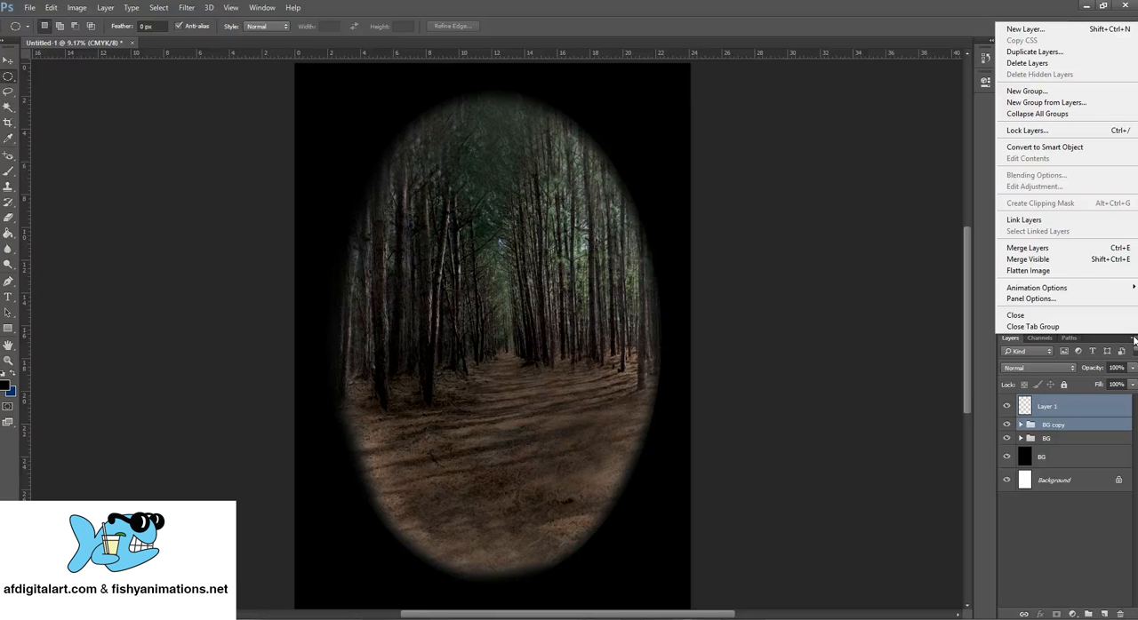
{"action": "left_click", "coordinate": [1014, 248]}
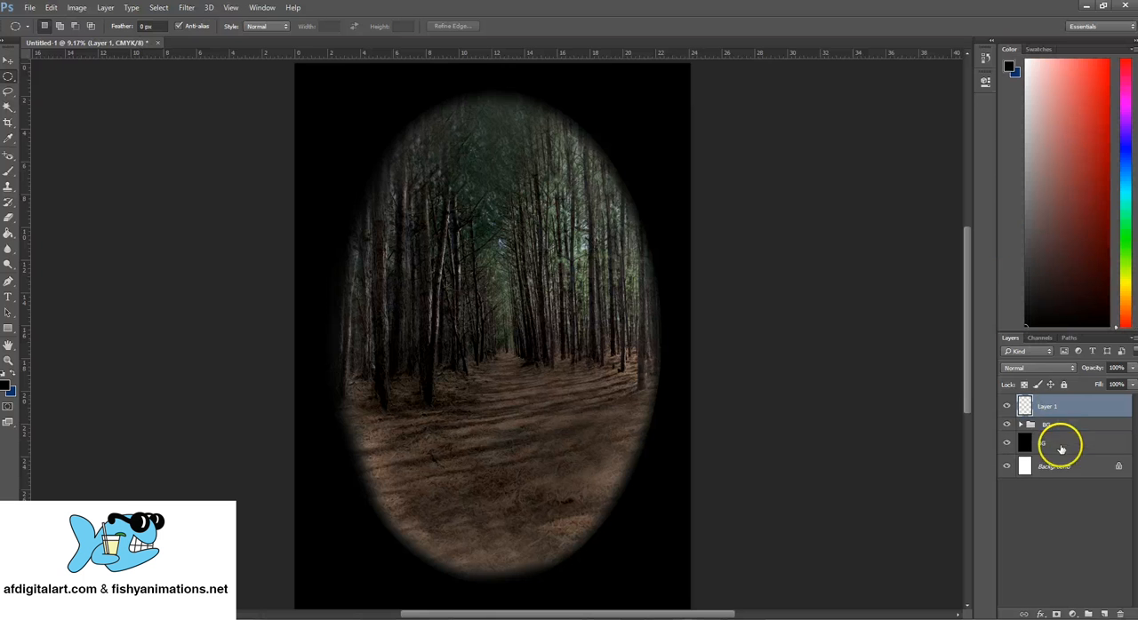
- Hide the original BG group and toggle Layer 1's visibility to check the merged forest on its own
{"action": "left_click", "coordinate": [1008, 407]}
{"action": "left_click", "coordinate": [1008, 407]}
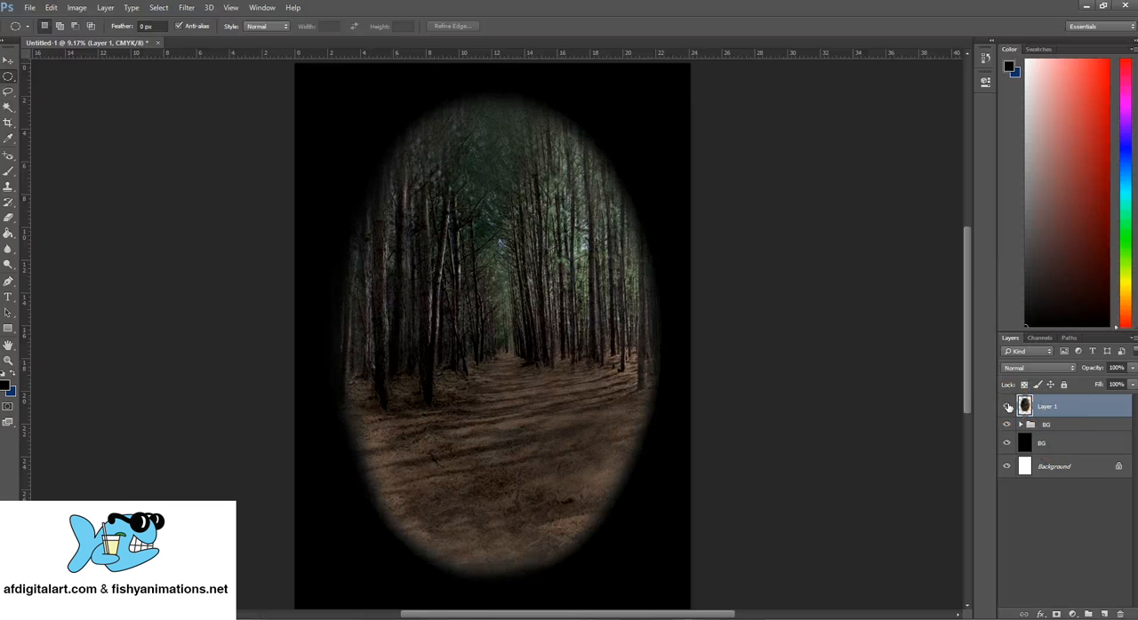
{"action": "left_click", "coordinate": [1057, 425]}
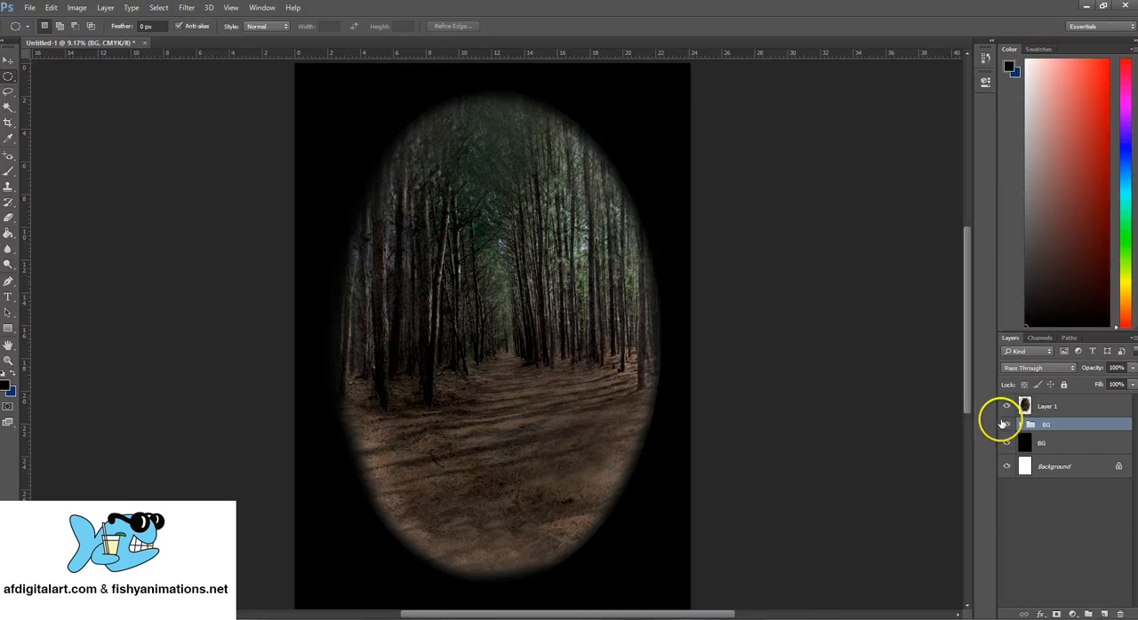
{"action": "left_click", "coordinate": [1007, 425]}
{"action": "left_click", "coordinate": [1032, 407]}
{"action": "left_click", "coordinate": [1007, 407]}
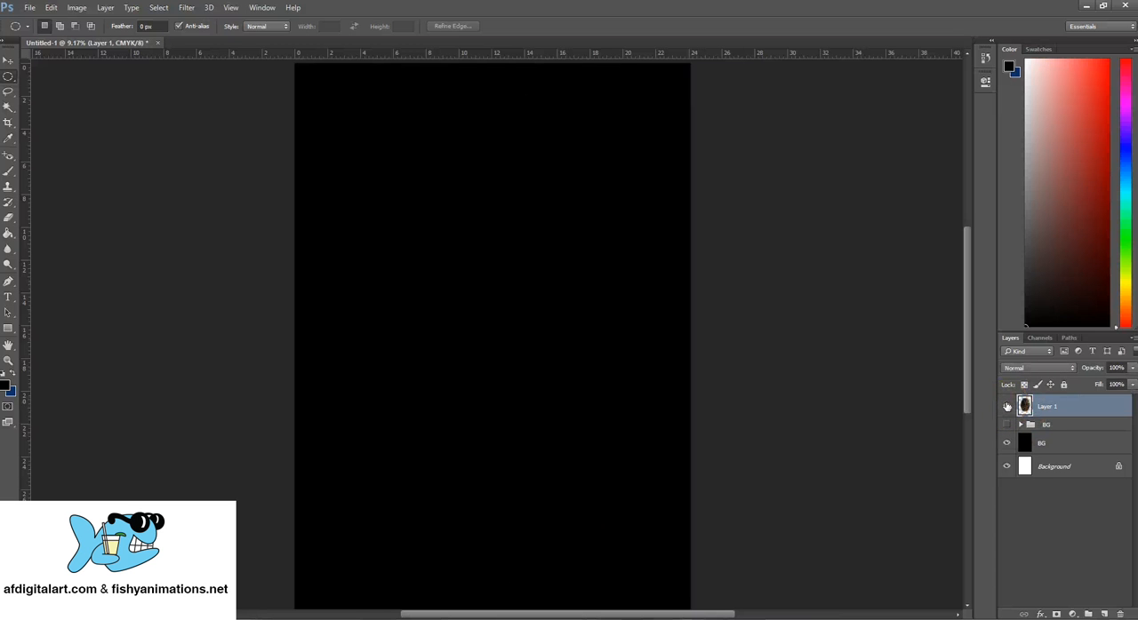
{"action": "left_click", "coordinate": [1008, 407]}
{"action": "left_click", "coordinate": [1008, 407]}
{"action": "left_click", "coordinate": [1007, 407]}
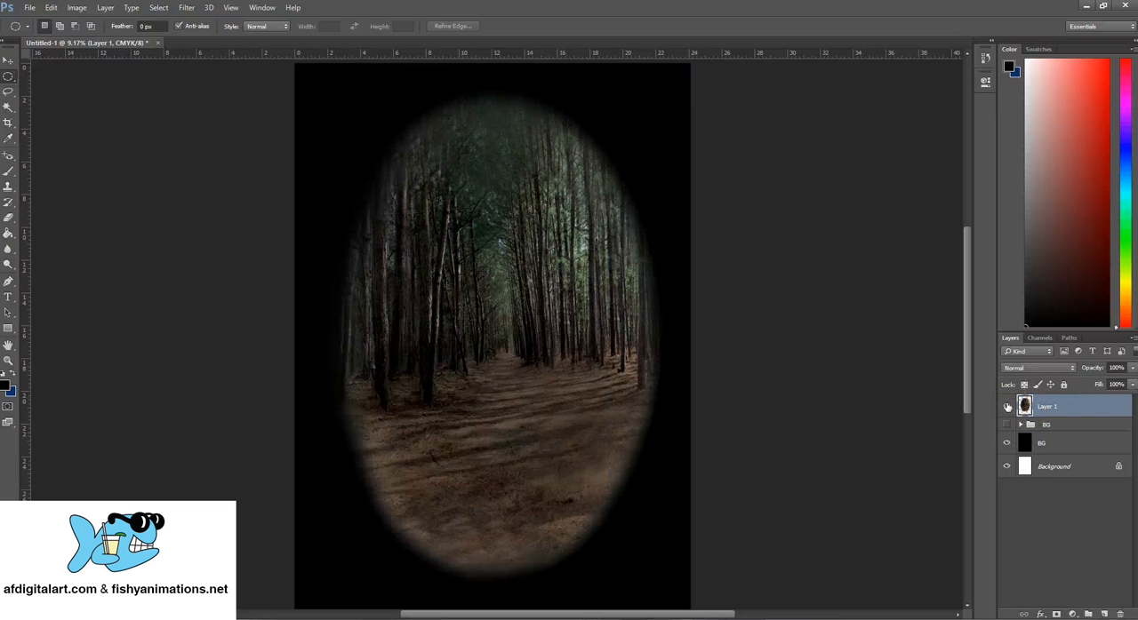
- Review the BG group's visibility and its contained layers, leaving the group collapsed and hidden and Layer 1 selected
{"action": "left_click", "coordinate": [1068, 427]}
{"action": "left_click", "coordinate": [1055, 406]}
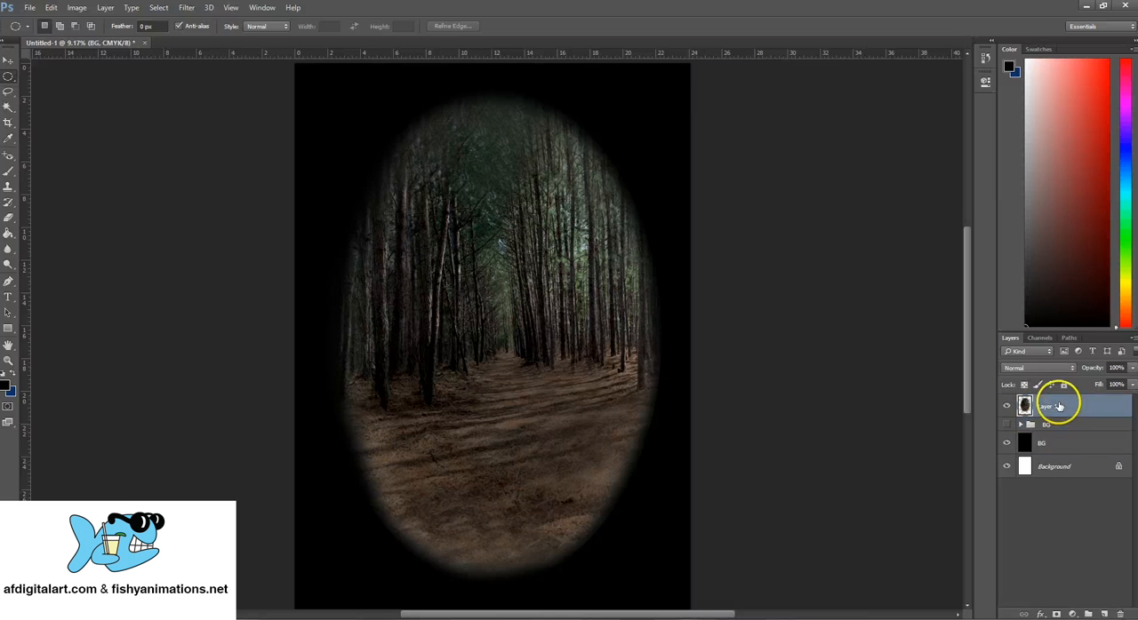
{"action": "left_click", "coordinate": [1007, 407]}
{"action": "left_click", "coordinate": [1007, 425]}
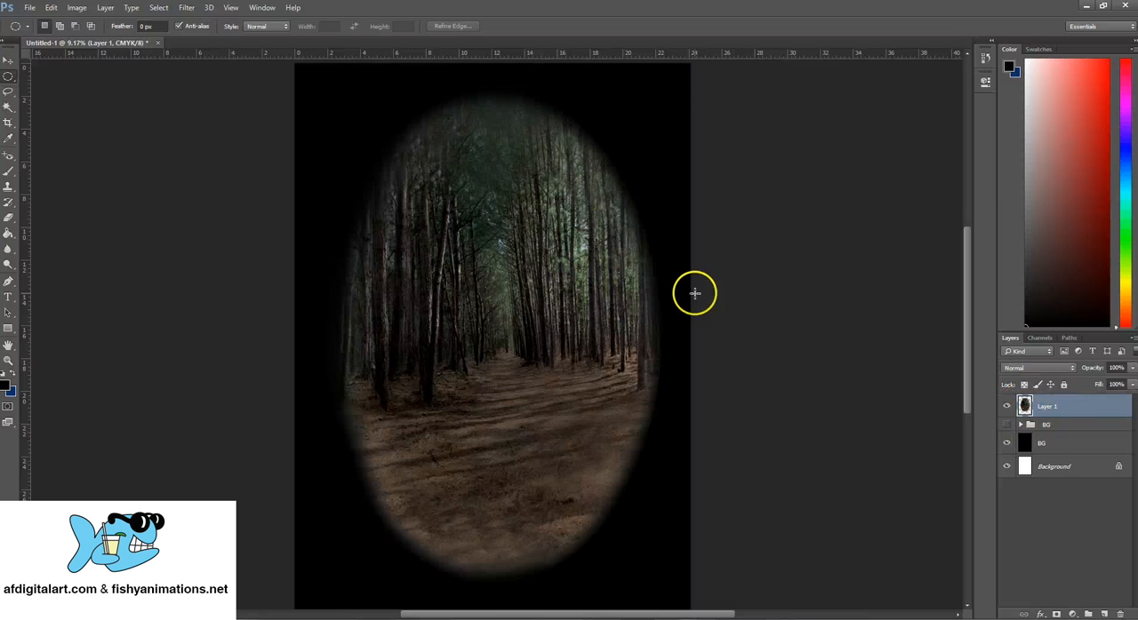
{"action": "scroll", "coordinate": [503, 297], "scroll_direction": "up", "scroll_amount": 1}
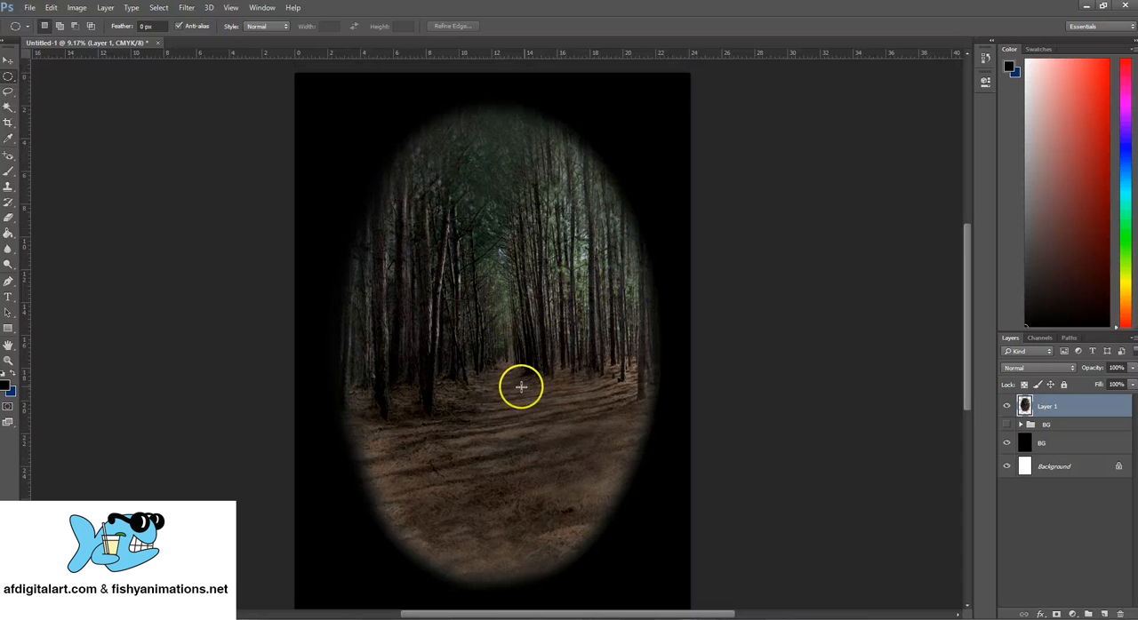
{"action": "left_click", "coordinate": [1062, 430]}
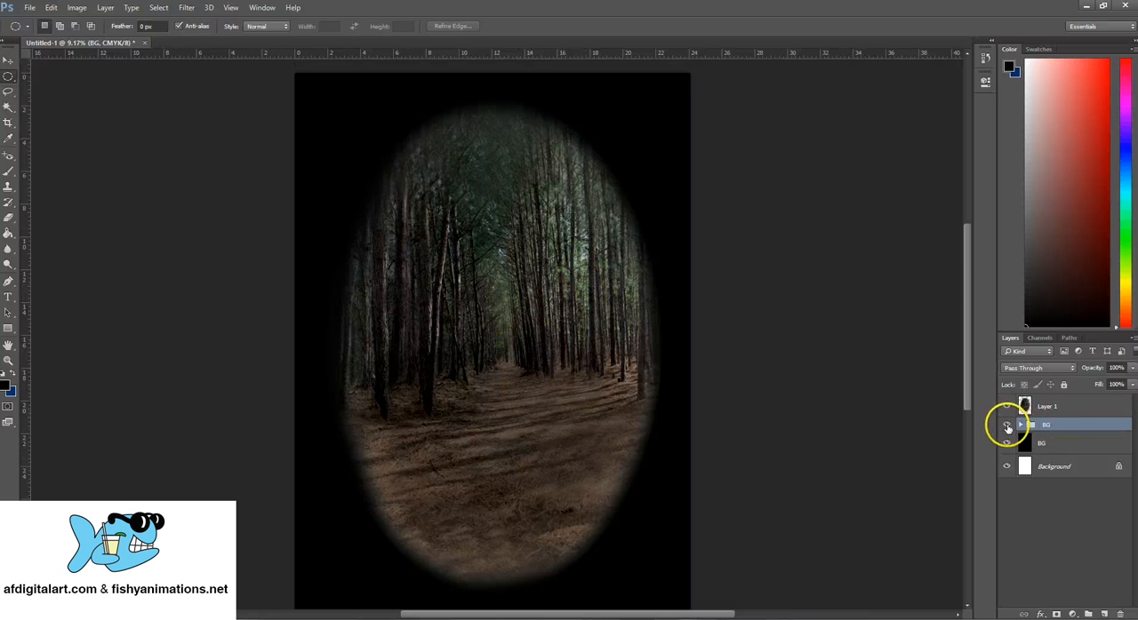
{"action": "left_click", "coordinate": [1007, 424]}
{"action": "left_click", "coordinate": [1019, 425]}
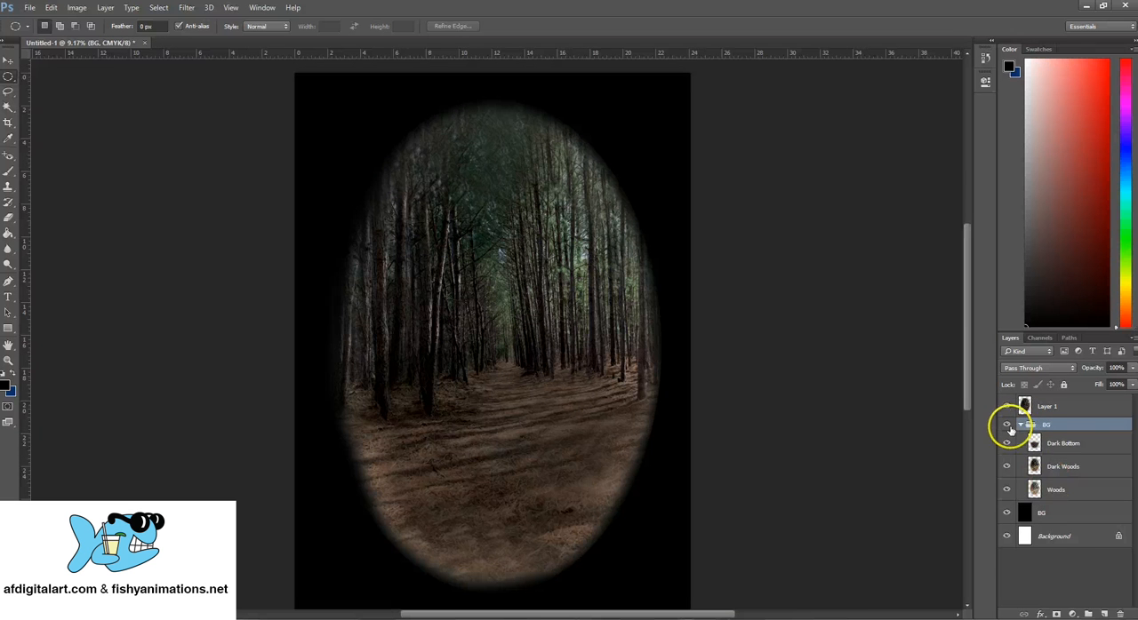
{"action": "left_click", "coordinate": [1020, 426]}
{"action": "left_click", "coordinate": [1041, 405]}
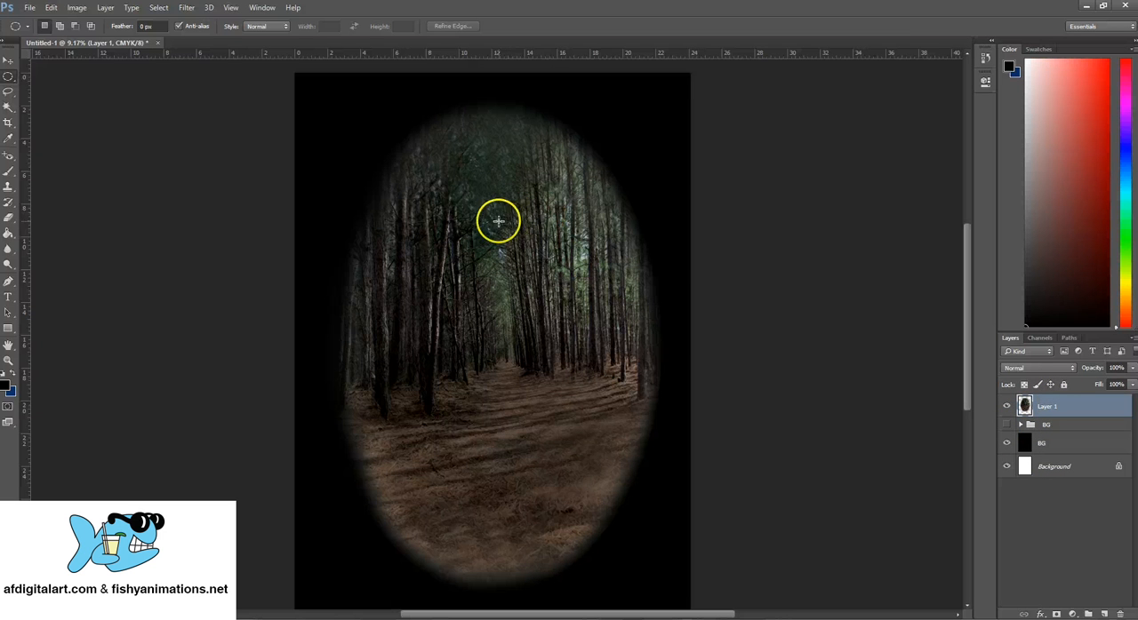
- Scale Layer 1 up to 107.30%, reposition the oval near the middle of the canvas, and apply the transformation
{"action": "left_click", "coordinate": [8, 61]}
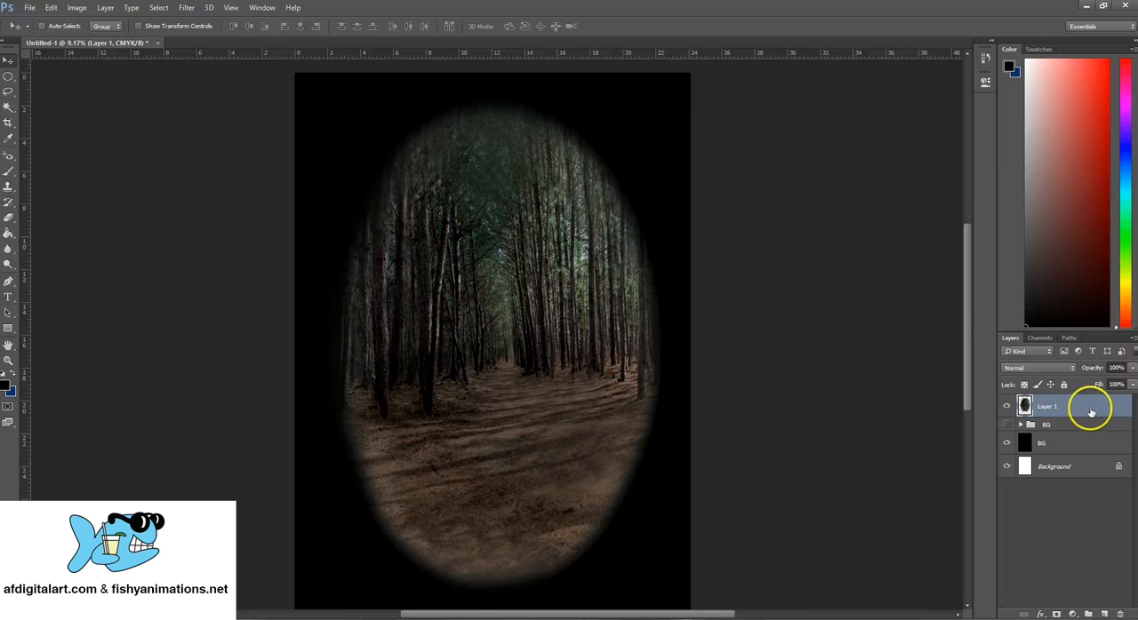
{"action": "left_click", "coordinate": [51, 8]}
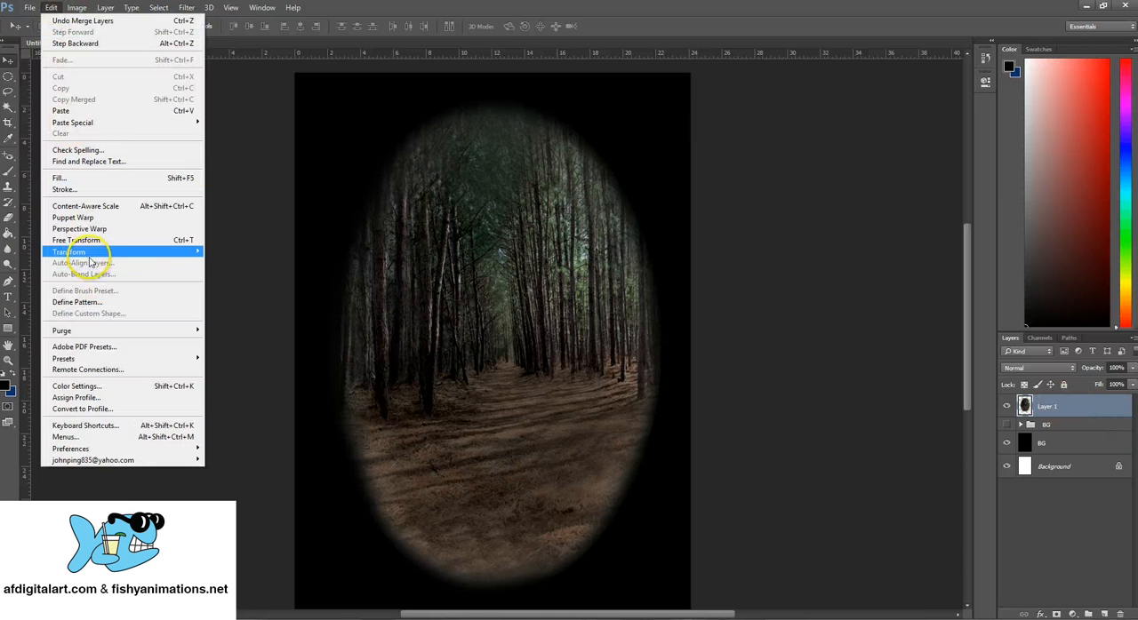
{"action": "mouse_move", "coordinate": [148, 254]}
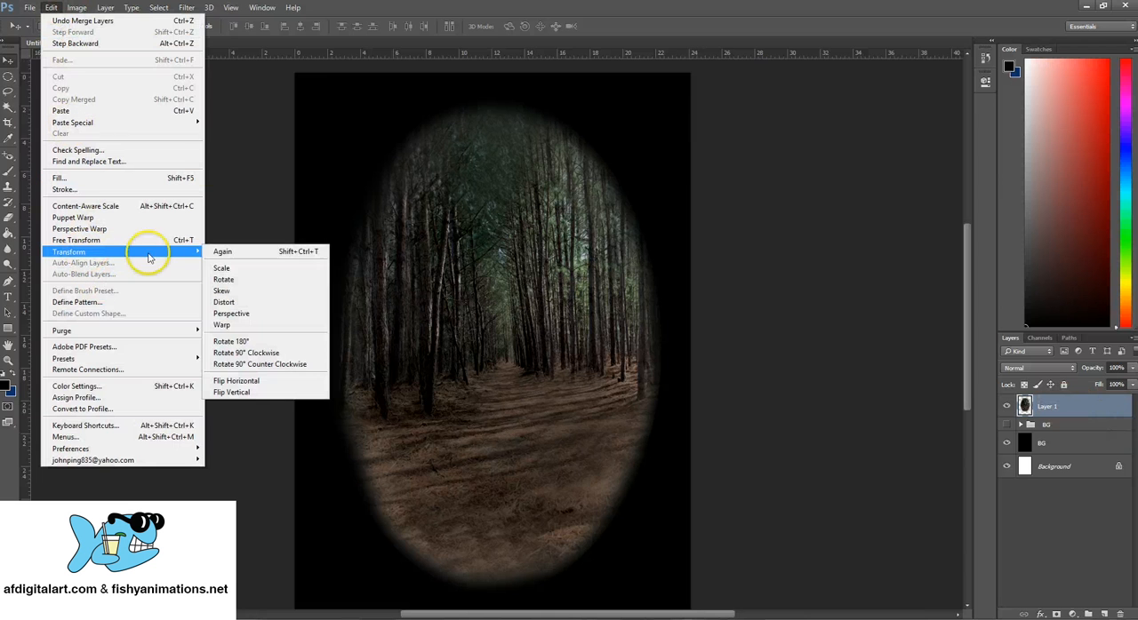
{"action": "left_click", "coordinate": [222, 268]}
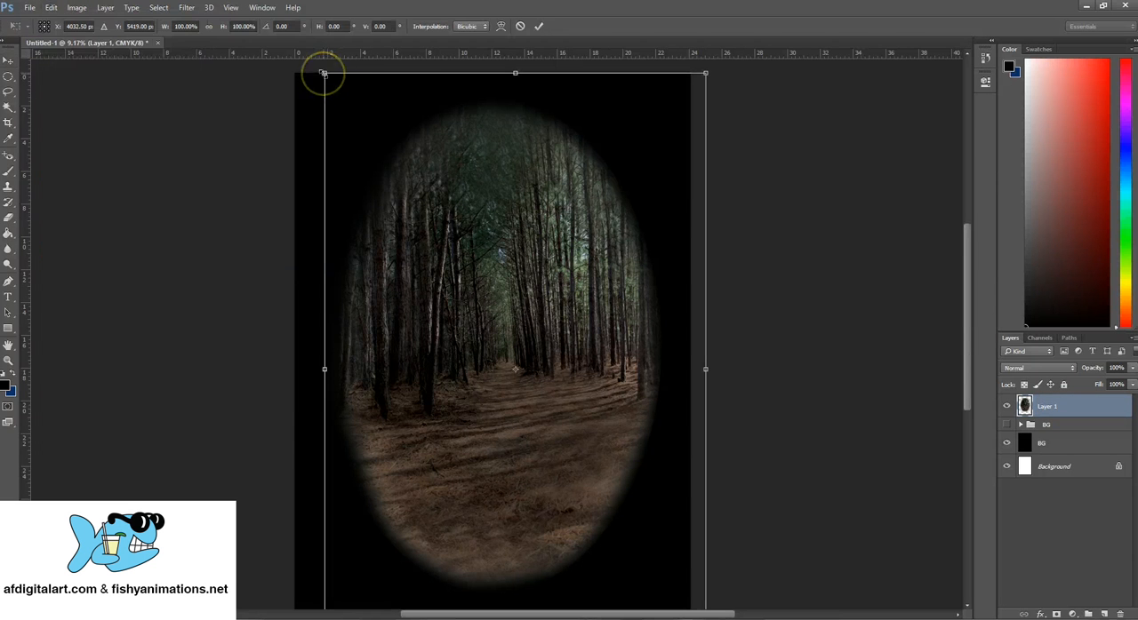
{"action": "left_click_drag", "start_coordinate": [322, 73], "coordinate": [252, 95]}
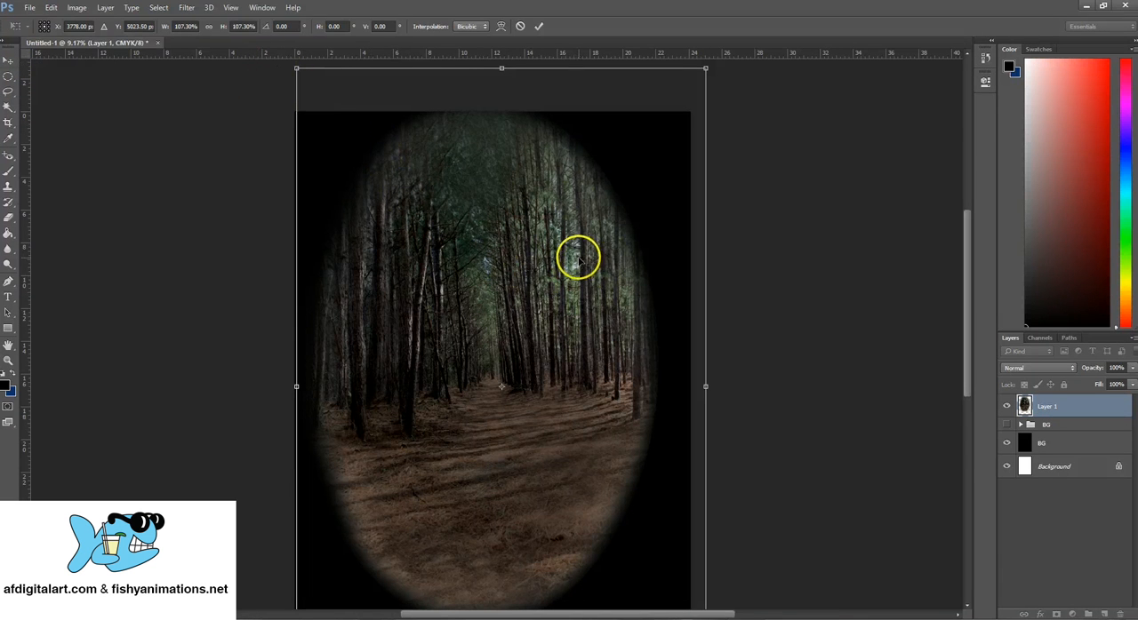
{"action": "left_click_drag", "start_coordinate": [475, 223], "coordinate": [483, 253]}
{"action": "left_click", "coordinate": [8, 59]}
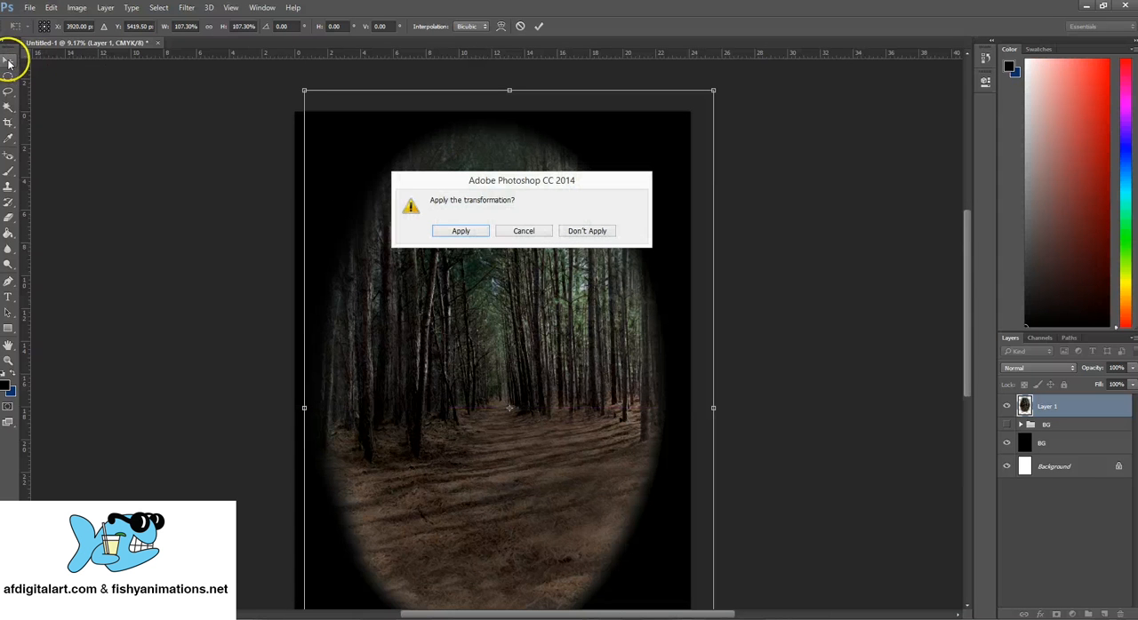
{"action": "left_click", "coordinate": [482, 231]}
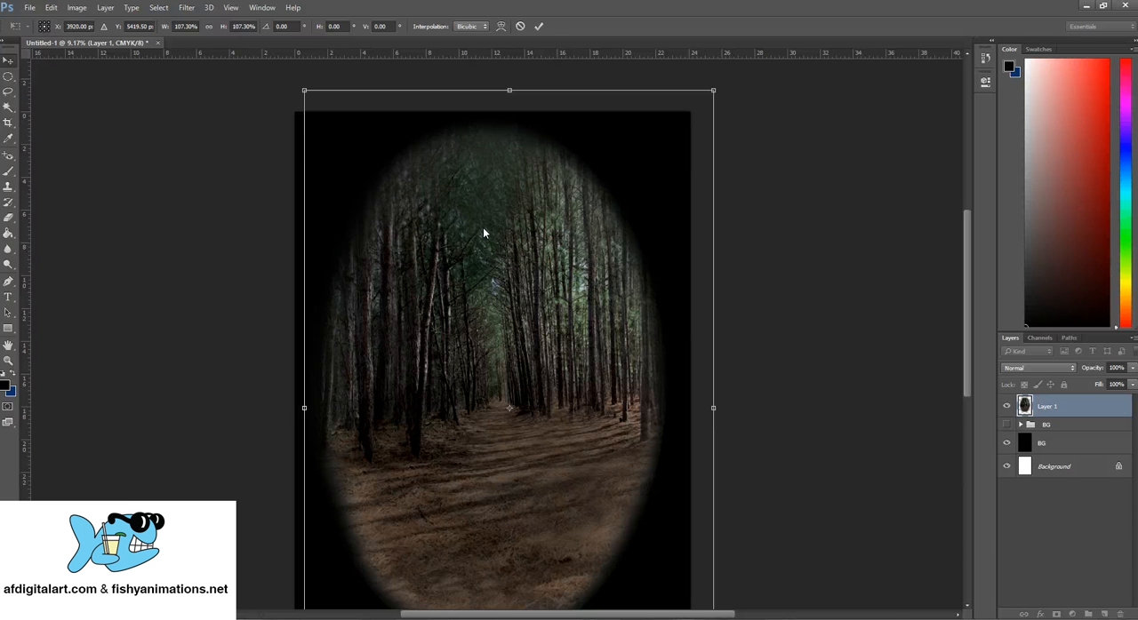
- Examine the enlarged forest oval up close from its upper edge down to the path, ending with the whole canvas in view
{"action": "left_click_drag", "start_coordinate": [574, 399], "coordinate": [577, 347]}
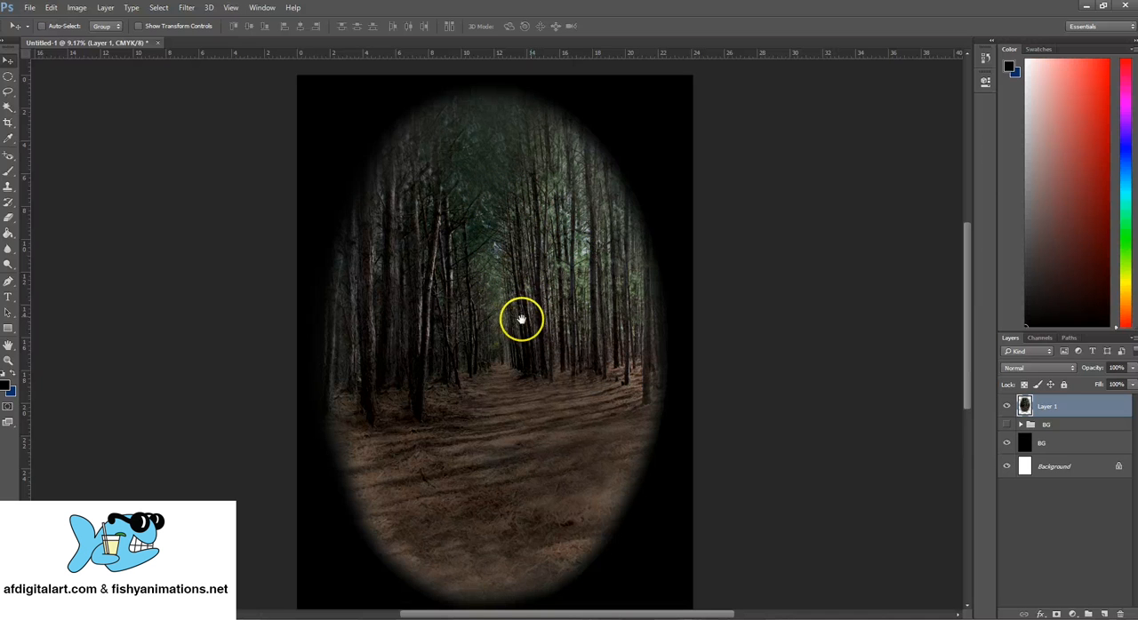
{"action": "left_click", "coordinate": [8, 361]}
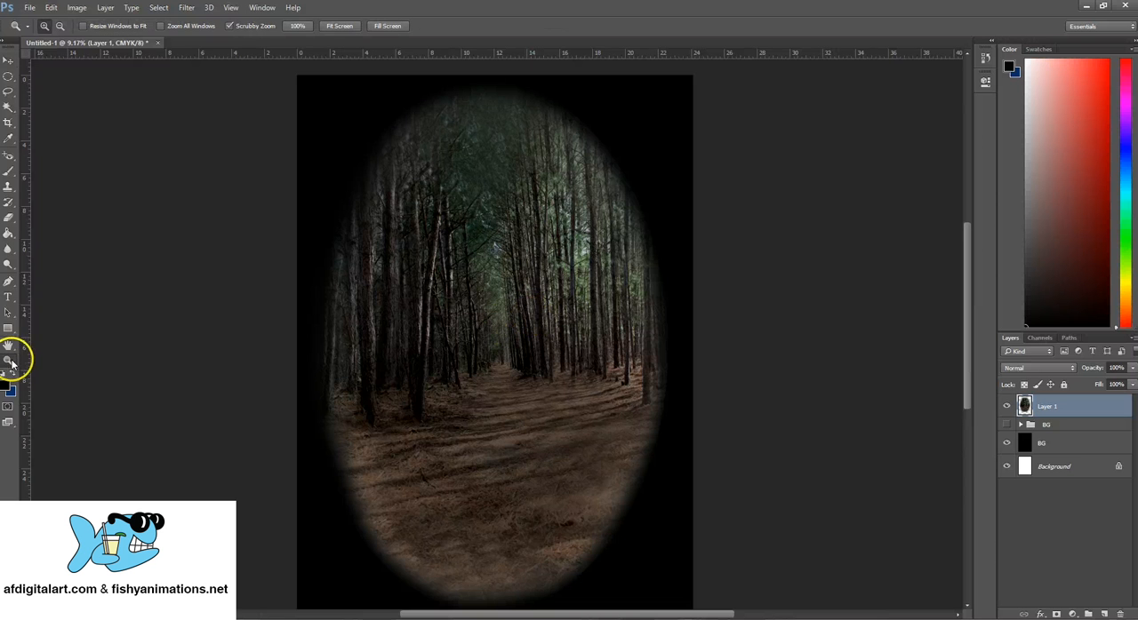
{"action": "left_click", "coordinate": [497, 287]}
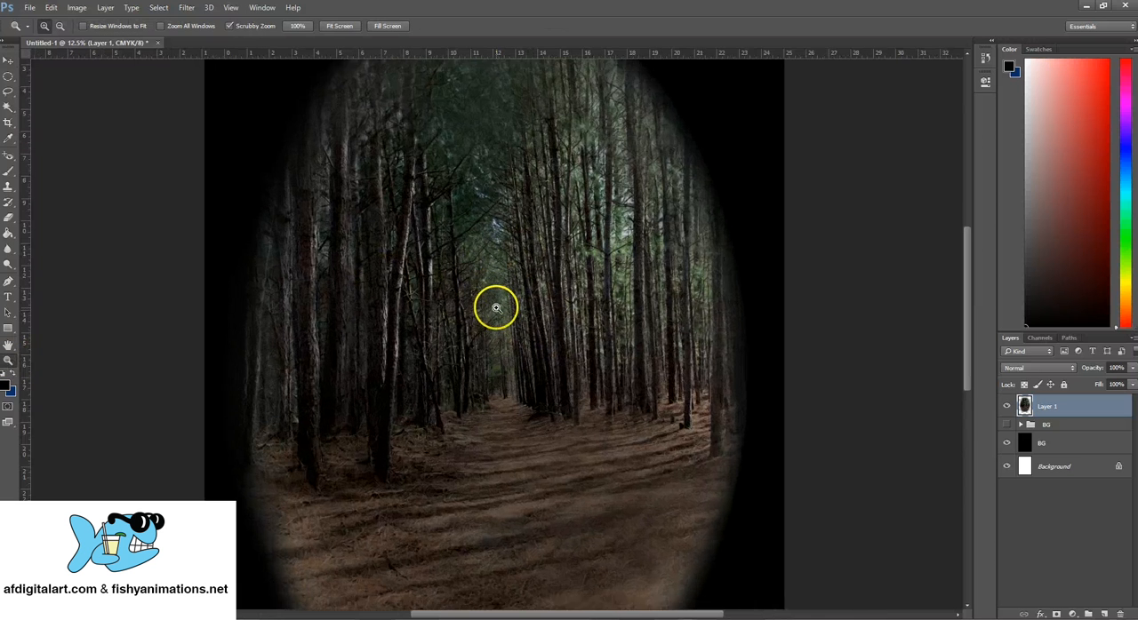
{"action": "left_click", "coordinate": [496, 308]}
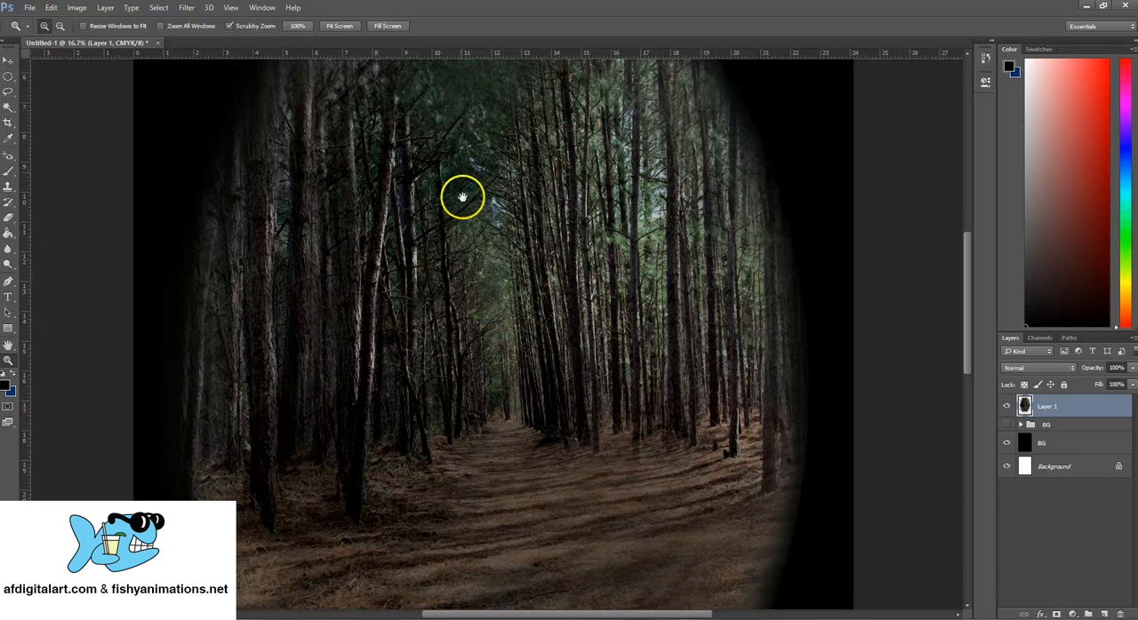
{"action": "left_click_drag", "start_coordinate": [440, 231], "coordinate": [449, 392]}
{"action": "key", "text": "ctrl+r"}
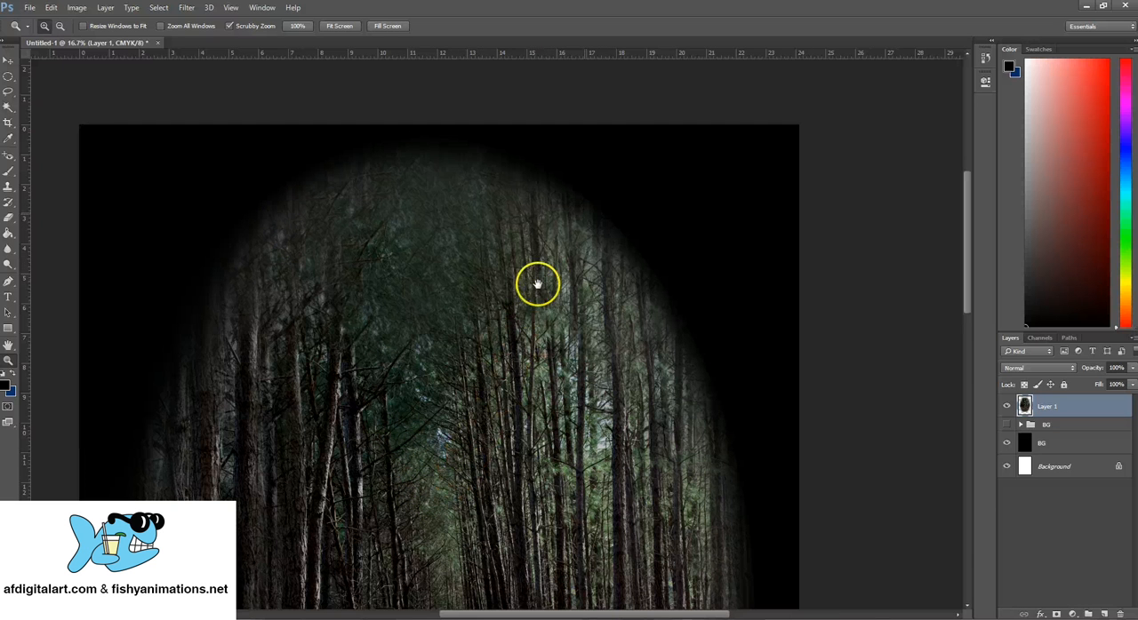
{"action": "left_click_drag", "start_coordinate": [567, 233], "coordinate": [586, 209]}
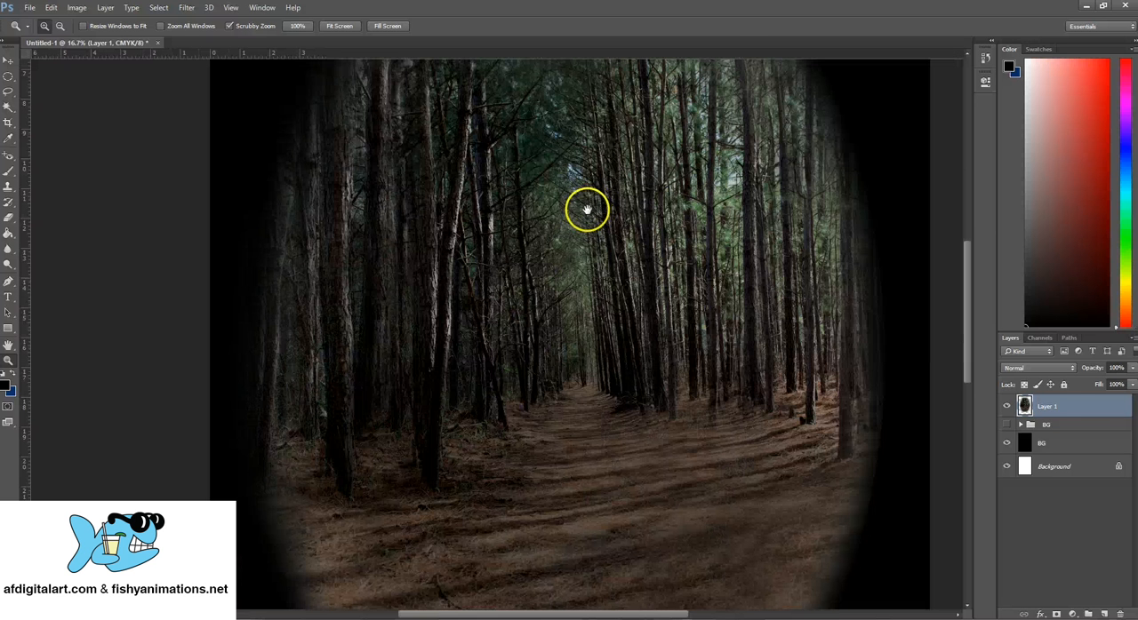
{"action": "left_click_drag", "start_coordinate": [553, 333], "coordinate": [567, 305]}
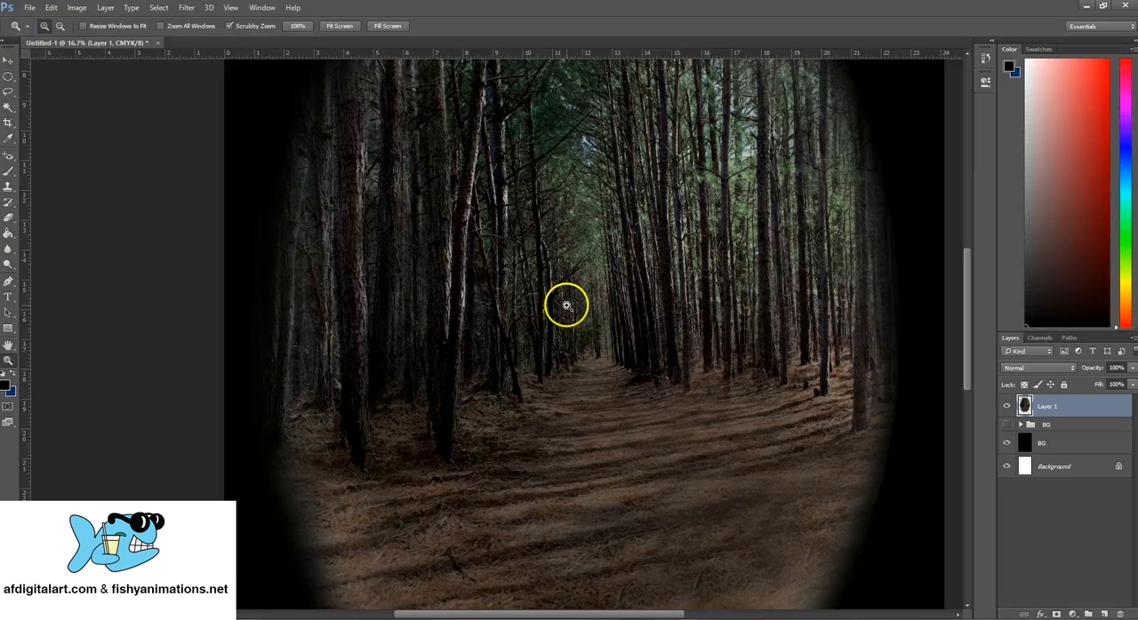
{"action": "left_click", "coordinate": [614, 284], "text": "alt"}
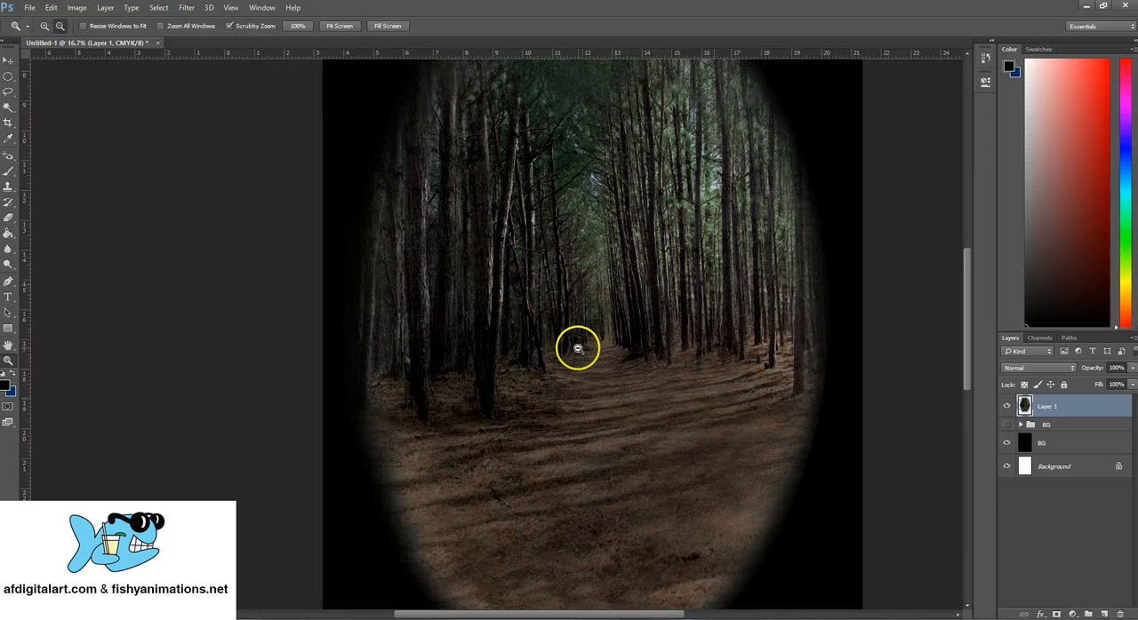
{"action": "left_click", "coordinate": [579, 340], "text": "alt"}
{"action": "left_click", "coordinate": [573, 302], "text": "alt"}
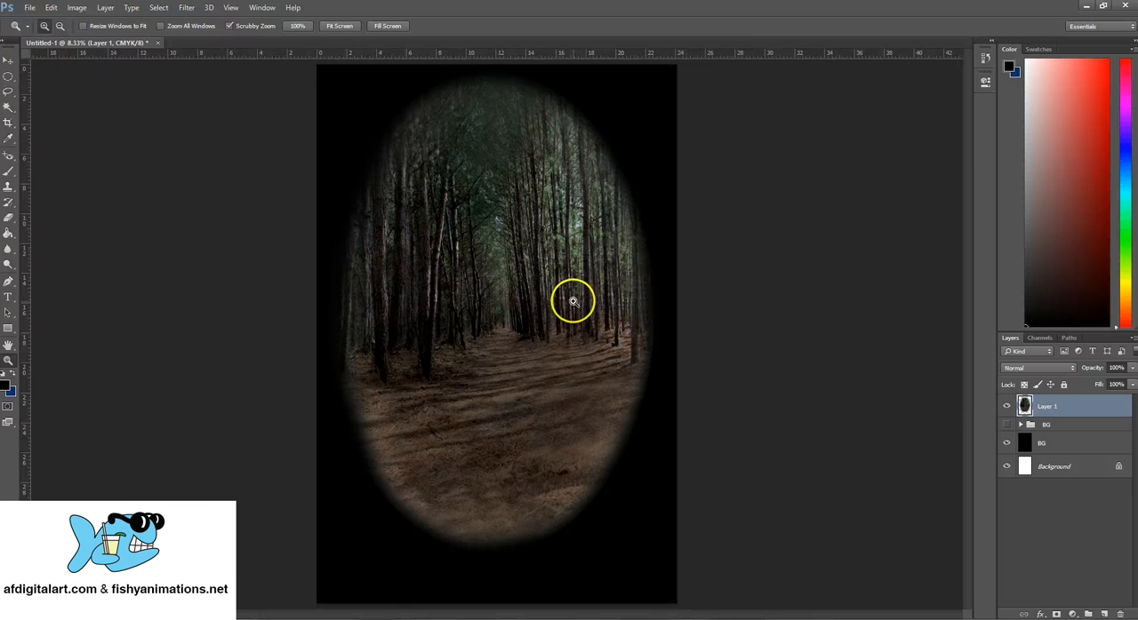
- Erase the oval's lower and upper-right edges on Layer 1 with a soft 2558 px eraser to fade them into black
{"action": "left_click", "coordinate": [9, 219]}
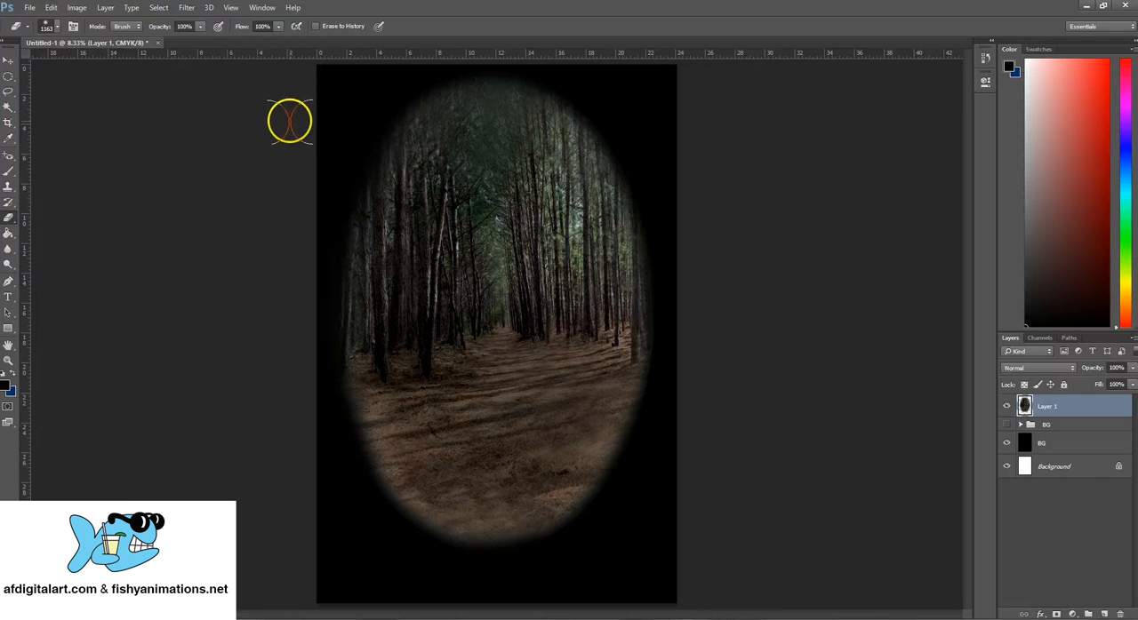
{"action": "left_click", "coordinate": [59, 27]}
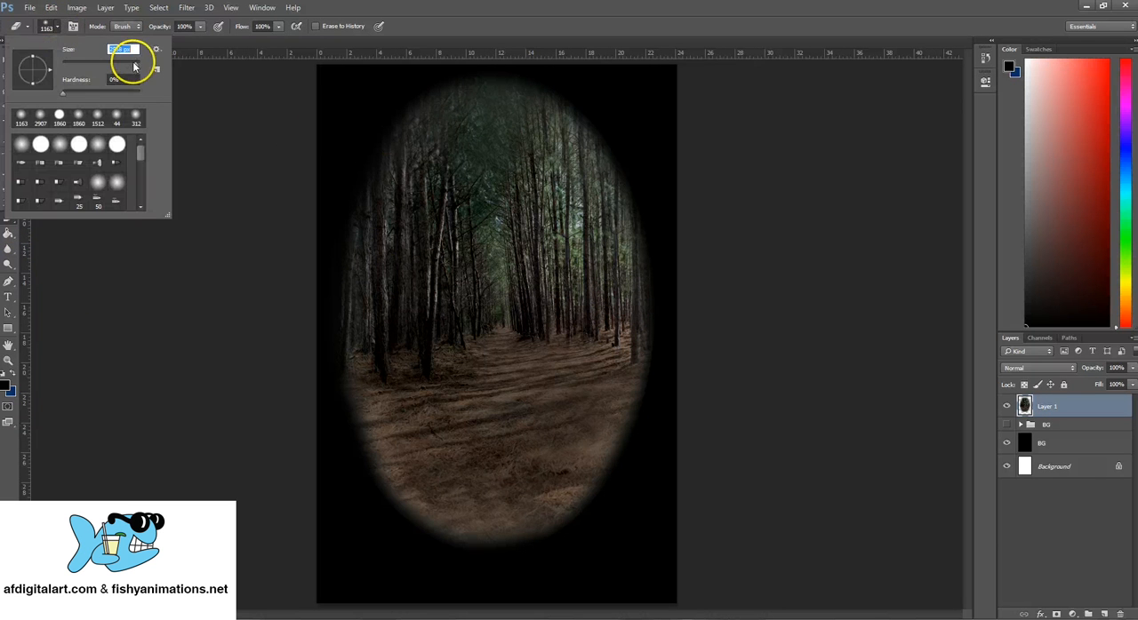
{"action": "left_click_drag", "start_coordinate": [317, 496], "coordinate": [413, 564]}
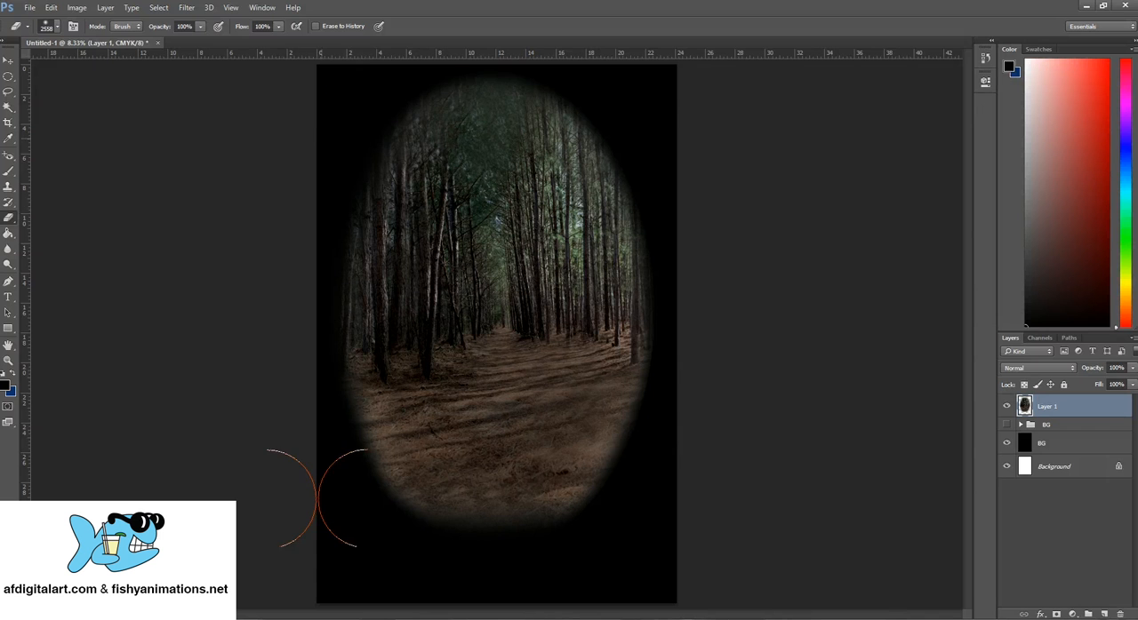
{"action": "mouse_move", "coordinate": [355, 85]}
{"action": "left_mouse_down"}
{"action": "mouse_move", "coordinate": [479, 37]}
{"action": "mouse_move", "coordinate": [658, 50]}
{"action": "mouse_move", "coordinate": [658, 73]}
{"action": "mouse_move", "coordinate": [560, 59]}
{"action": "mouse_move", "coordinate": [629, 90]}
{"action": "mouse_move", "coordinate": [623, 103]}
{"action": "mouse_move", "coordinate": [606, 100]}
{"action": "mouse_move", "coordinate": [641, 117]}
{"action": "mouse_move", "coordinate": [624, 143]}
{"action": "mouse_move", "coordinate": [611, 128]}
{"action": "mouse_move", "coordinate": [602, 107]}
{"action": "mouse_move", "coordinate": [650, 160]}
{"action": "mouse_move", "coordinate": [700, 257]}
{"action": "mouse_move", "coordinate": [698, 286]}
{"action": "mouse_move", "coordinate": [685, 229]}
{"action": "mouse_move", "coordinate": [700, 351]}
{"action": "mouse_move", "coordinate": [693, 391]}
{"action": "mouse_move", "coordinate": [710, 327]}
{"action": "mouse_move", "coordinate": [697, 408]}
{"action": "mouse_move", "coordinate": [709, 331]}
{"action": "mouse_move", "coordinate": [686, 408]}
{"action": "left_mouse_up"}
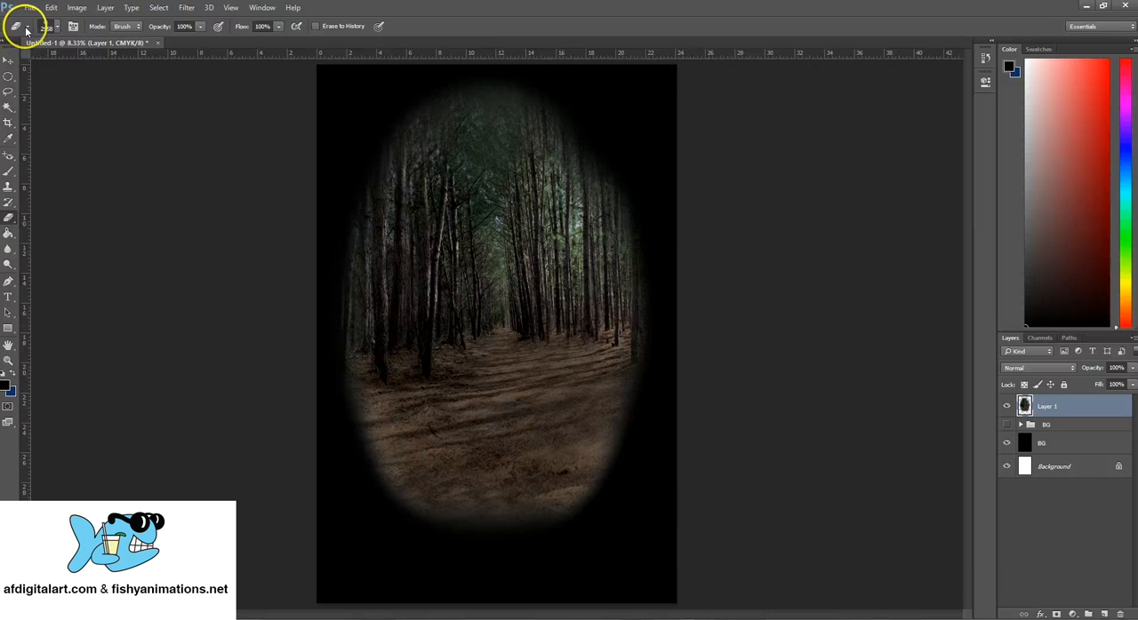
- Enlarge the eraser to 5000 px and fade the forest's left side and lower-left edge into the black background
{"action": "left_click", "coordinate": [53, 25]}
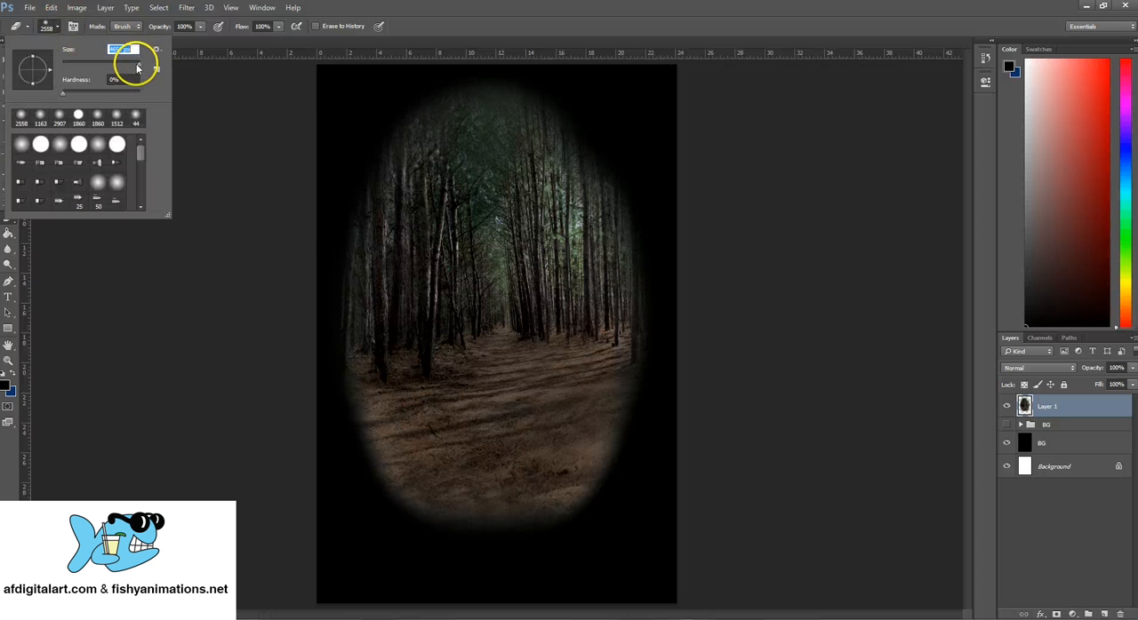
{"action": "left_click_drag", "start_coordinate": [137, 69], "coordinate": [141, 68]}
{"action": "left_click", "coordinate": [284, 163]}
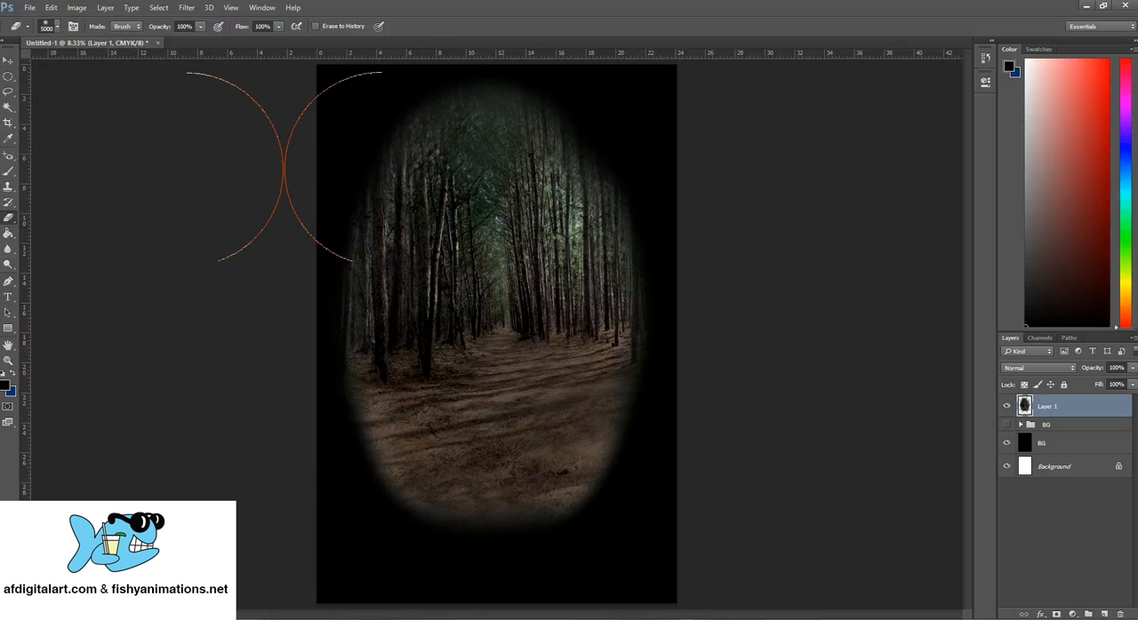
{"action": "left_click_drag", "start_coordinate": [221, 260], "coordinate": [233, 228]}
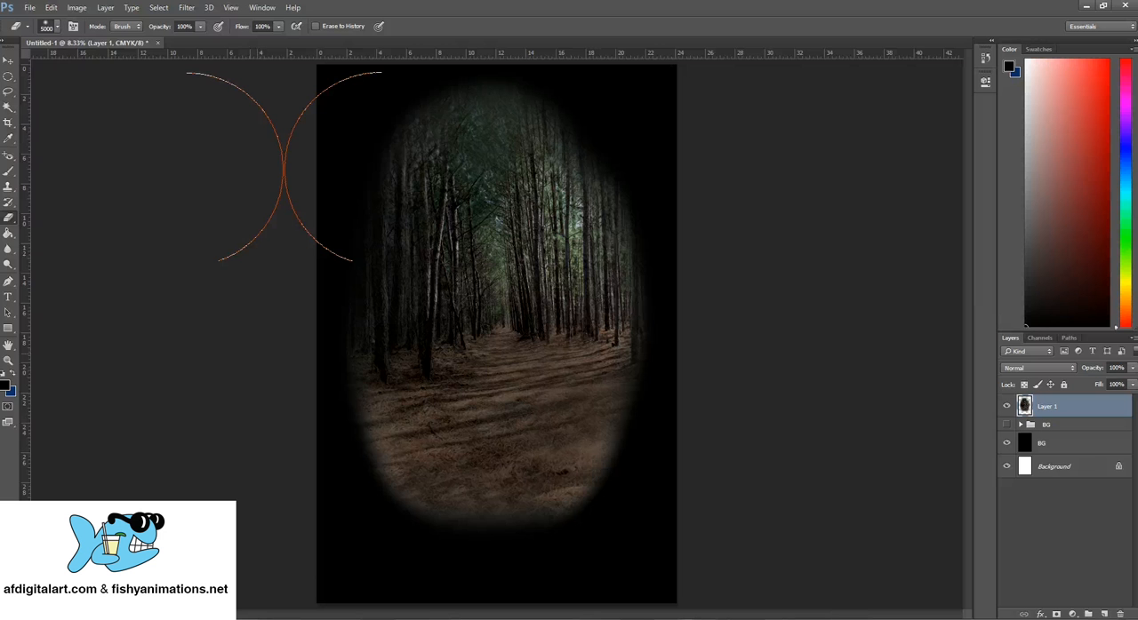
{"action": "mouse_move", "coordinate": [268, 467]}
{"action": "left_mouse_down"}
{"action": "mouse_move", "coordinate": [283, 526]}
{"action": "mouse_move", "coordinate": [307, 547]}
{"action": "mouse_move", "coordinate": [459, 610]}
{"action": "left_mouse_up"}
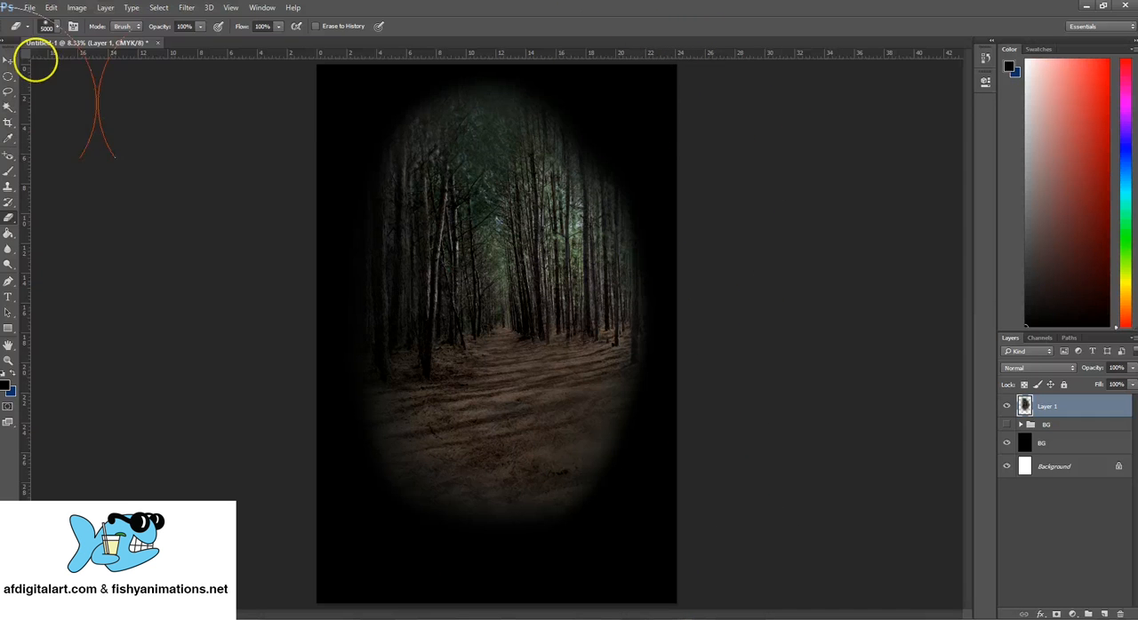
- Rename Layer 1 to Color
{"action": "left_click", "coordinate": [9, 61]}
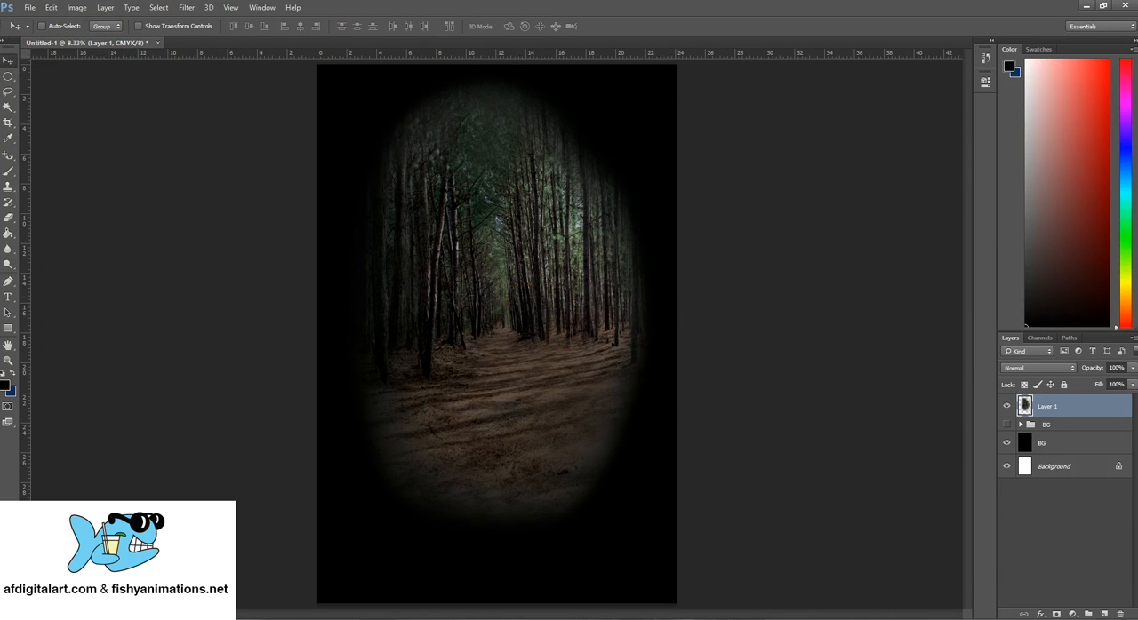
{"action": "left_click", "coordinate": [1048, 426]}
{"action": "left_click", "coordinate": [1056, 413]}
- Start a Curves adjustment on the Color layer and bend the Cyan curve through input 62, output 67 and input 39, output 28
{"action": "left_click", "coordinate": [79, 9]}
{"action": "mouse_move", "coordinate": [198, 37]}
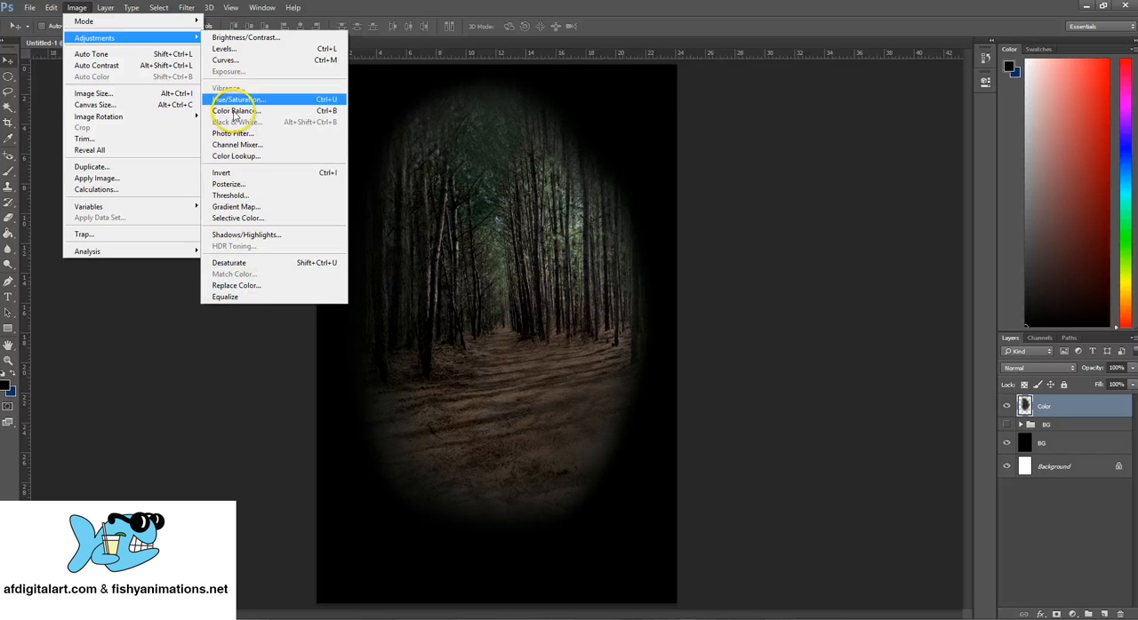
{"action": "left_click", "coordinate": [231, 60]}
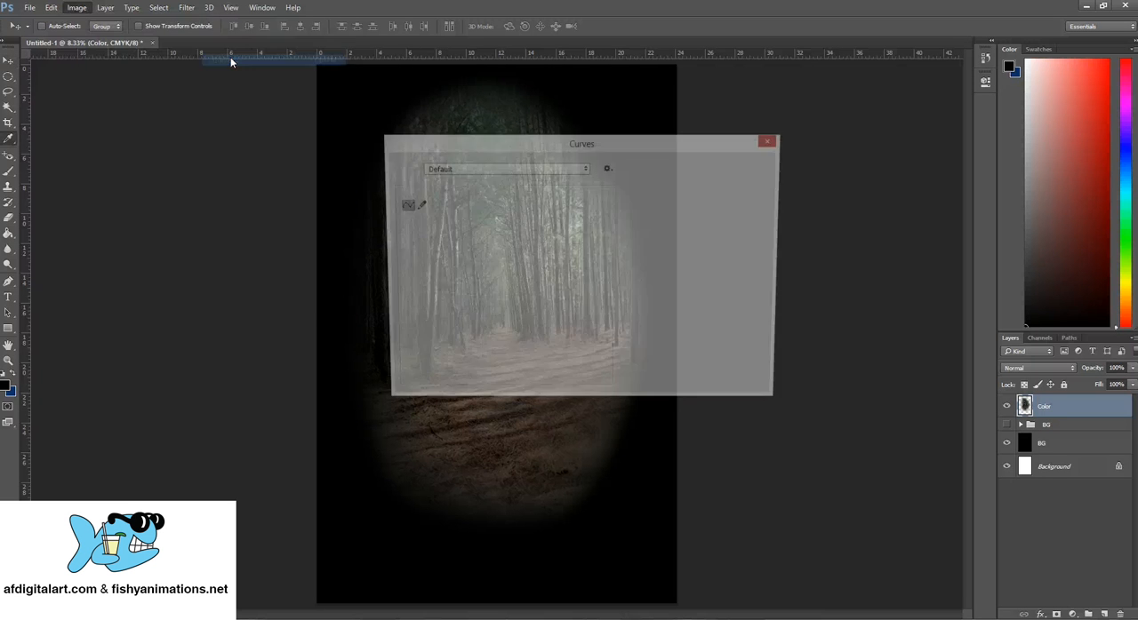
{"action": "left_click_drag", "start_coordinate": [505, 144], "coordinate": [715, 110]}
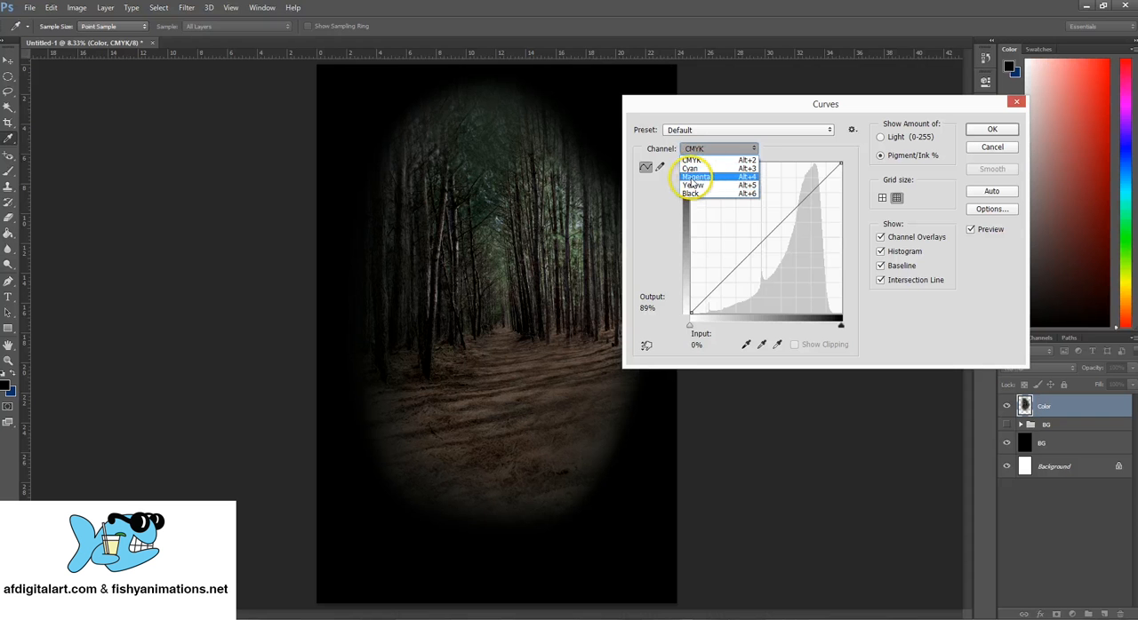
{"action": "left_click", "coordinate": [691, 168]}
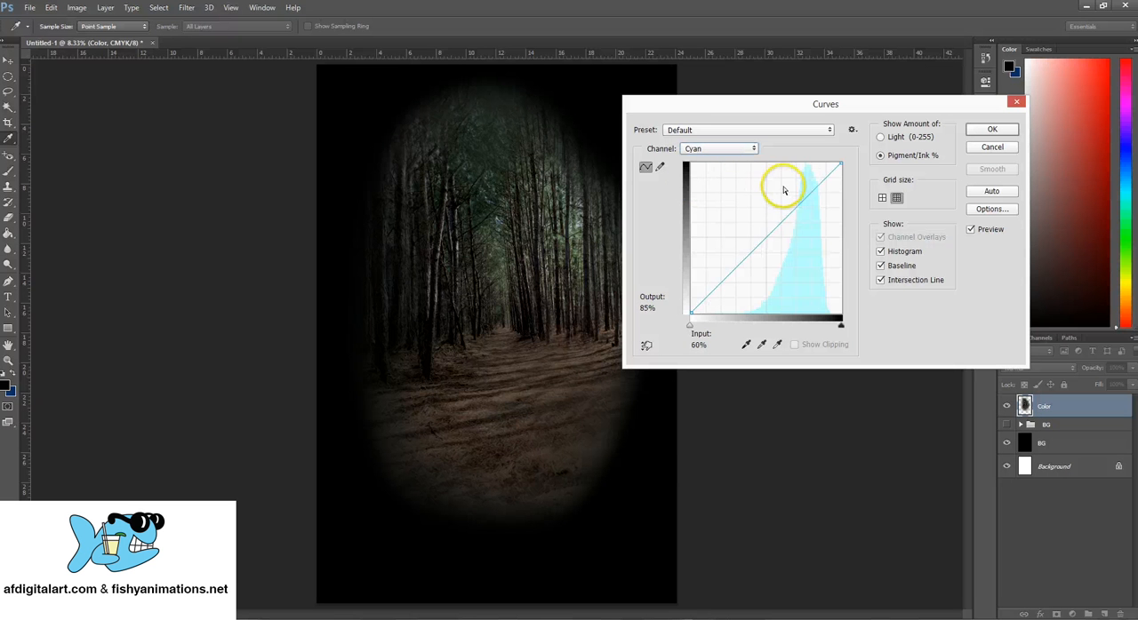
{"action": "mouse_move", "coordinate": [781, 220]}
{"action": "left_mouse_down"}
{"action": "mouse_move", "coordinate": [763, 196]}
{"action": "mouse_move", "coordinate": [745, 215]}
{"action": "mouse_move", "coordinate": [794, 249]}
{"action": "mouse_move", "coordinate": [806, 237]}
{"action": "mouse_move", "coordinate": [779, 250]}
{"action": "mouse_move", "coordinate": [767, 279]}
{"action": "mouse_move", "coordinate": [805, 240]}
{"action": "mouse_move", "coordinate": [741, 195]}
{"action": "mouse_move", "coordinate": [737, 216]}
{"action": "mouse_move", "coordinate": [792, 257]}
{"action": "mouse_move", "coordinate": [737, 244]}
{"action": "mouse_move", "coordinate": [774, 257]}
{"action": "mouse_move", "coordinate": [736, 242]}
{"action": "mouse_move", "coordinate": [762, 198]}
{"action": "mouse_move", "coordinate": [787, 222]}
{"action": "mouse_move", "coordinate": [784, 211]}
{"action": "left_mouse_up"}
{"action": "left_click", "coordinate": [736, 241]}
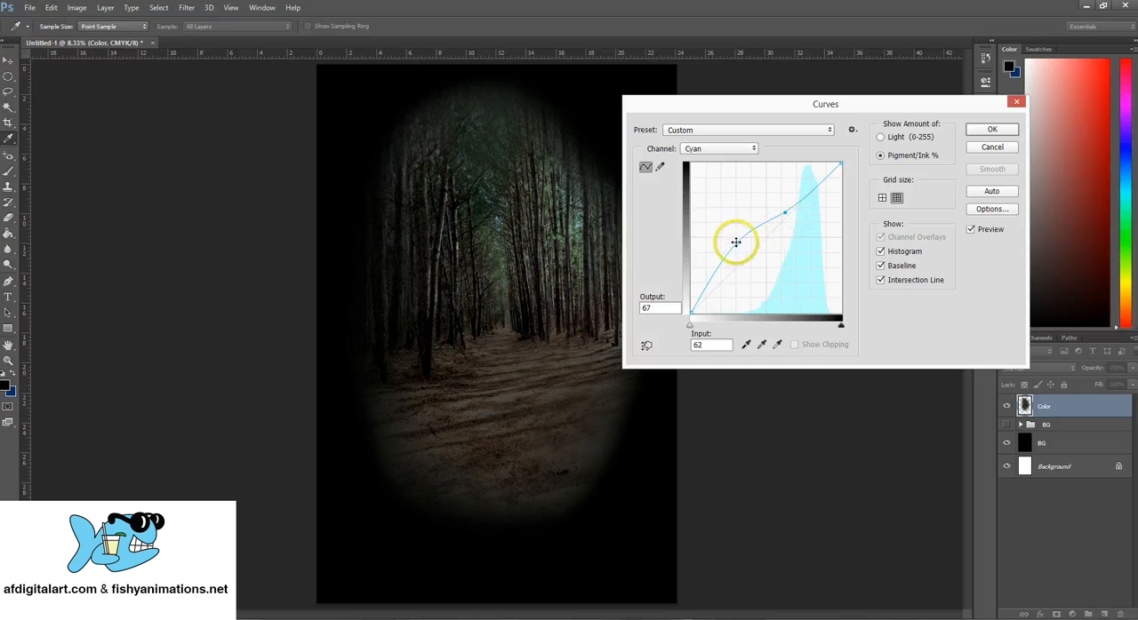
{"action": "left_click_drag", "start_coordinate": [735, 242], "coordinate": [748, 267]}
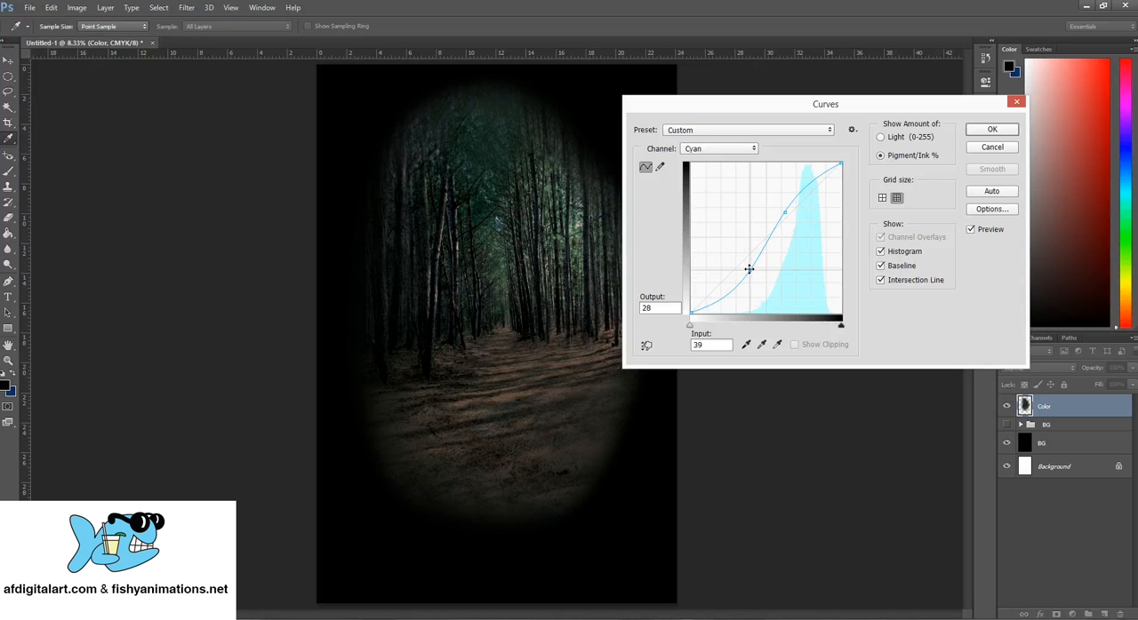
- Shape the upper part of the Cyan curve, placing its highest added point at input 73, output 82, and apply the Curves adjustment
{"action": "left_click_drag", "start_coordinate": [784, 211], "coordinate": [803, 194]}
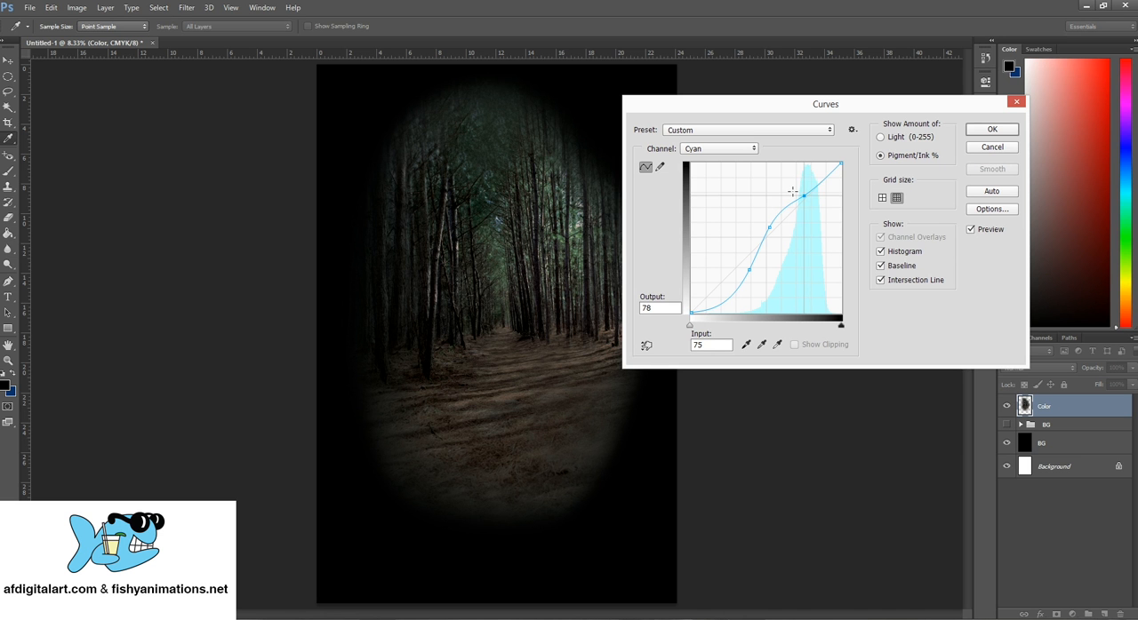
{"action": "key", "text": "Left"}
{"action": "key", "text": "Left"}
{"action": "key", "text": "Up"}
{"action": "key", "text": "Up"}
{"action": "left_click_drag", "start_coordinate": [798, 192], "coordinate": [799, 187]}
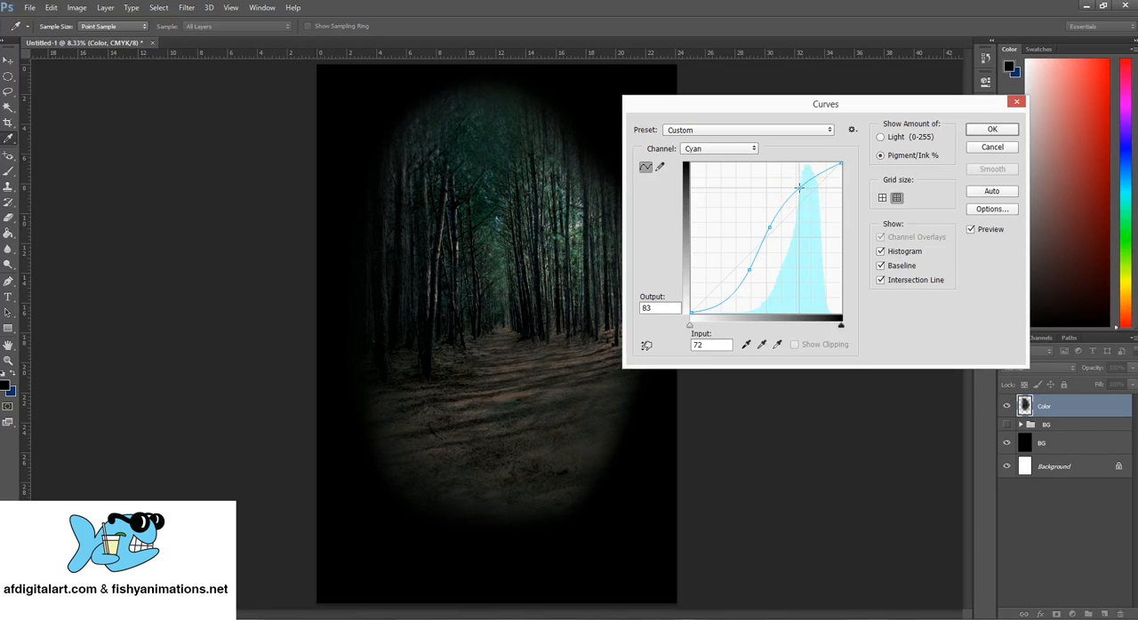
{"action": "left_click_drag", "start_coordinate": [799, 187], "coordinate": [801, 189]}
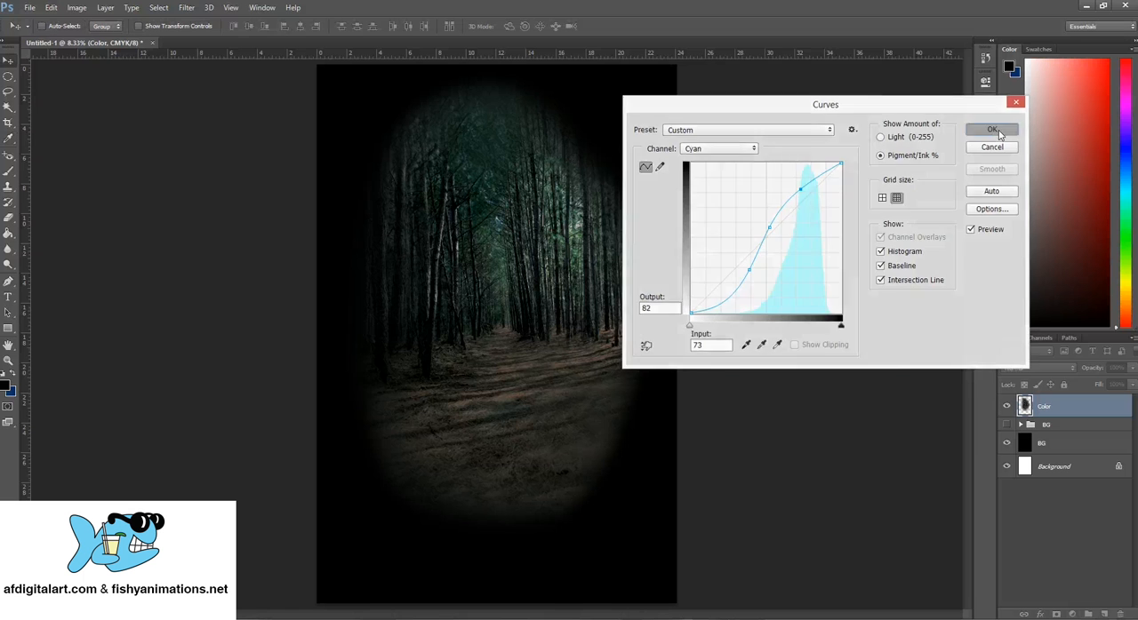
{"action": "left_click", "coordinate": [992, 131]}
{"action": "key", "text": "v"}
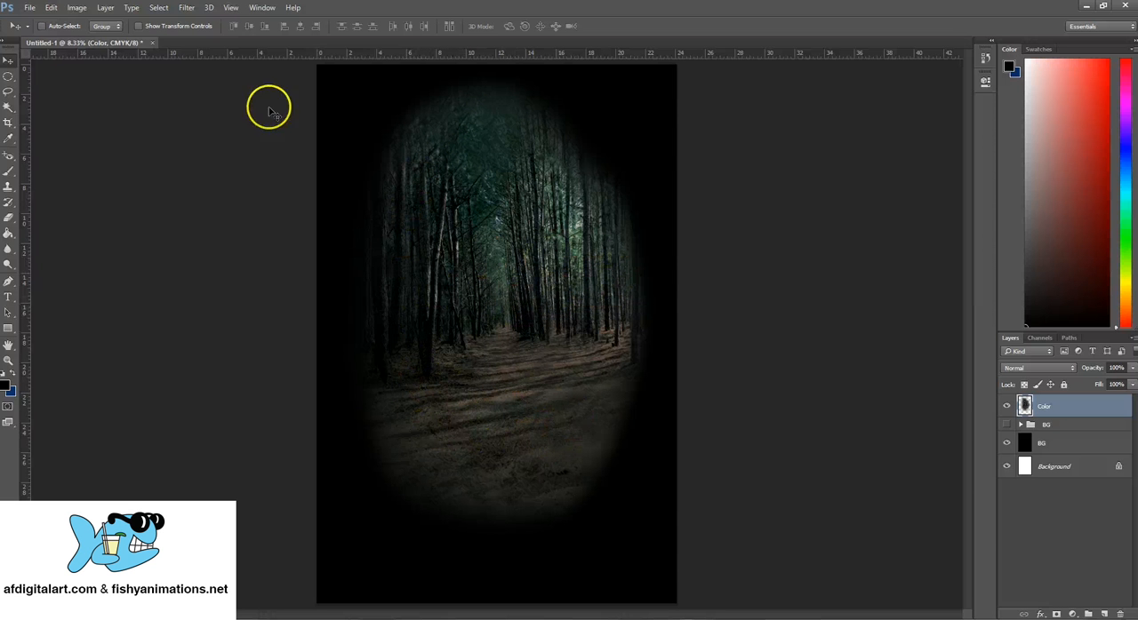
- Darken the Color layer with Levels, using a midtone input of 0.80 and a white output level of 215
{"action": "left_click", "coordinate": [77, 8]}
{"action": "mouse_move", "coordinate": [178, 37]}
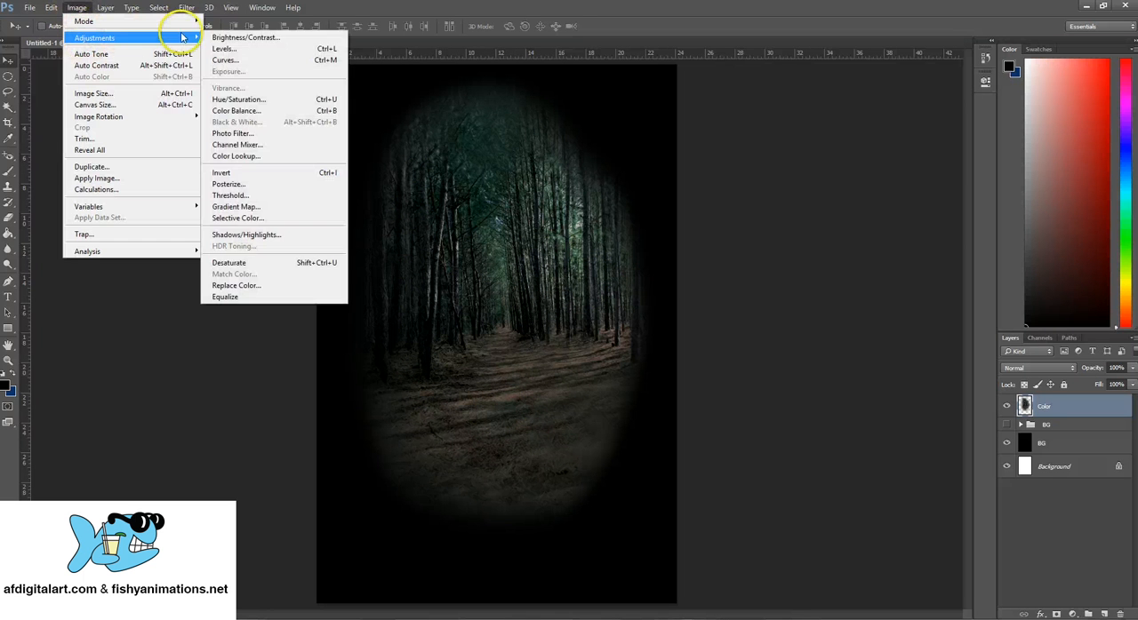
{"action": "left_click", "coordinate": [237, 52]}
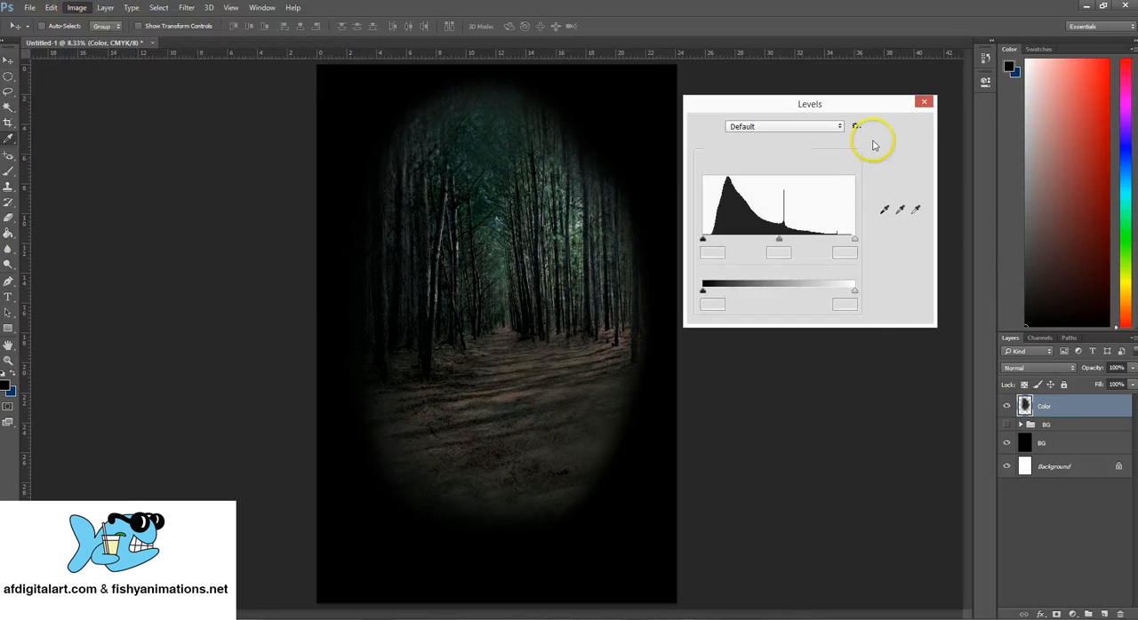
{"action": "left_click_drag", "start_coordinate": [851, 108], "coordinate": [851, 124]}
{"action": "mouse_move", "coordinate": [773, 253]}
{"action": "left_mouse_down"}
{"action": "mouse_move", "coordinate": [802, 241]}
{"action": "mouse_move", "coordinate": [784, 255]}
{"action": "left_mouse_up"}
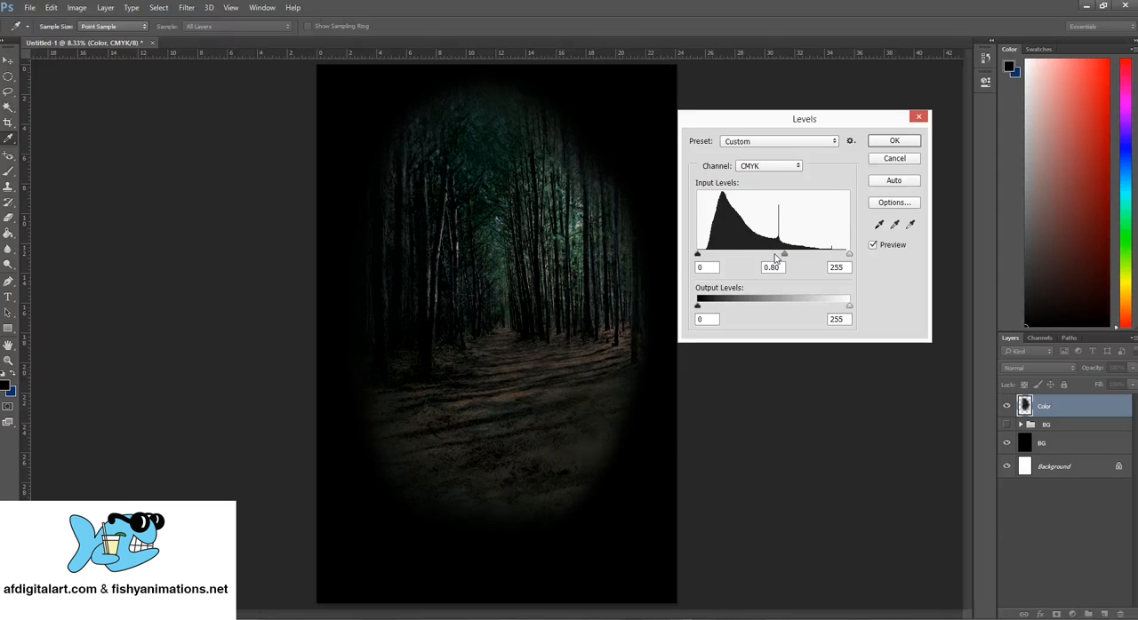
{"action": "left_click", "coordinate": [773, 266]}
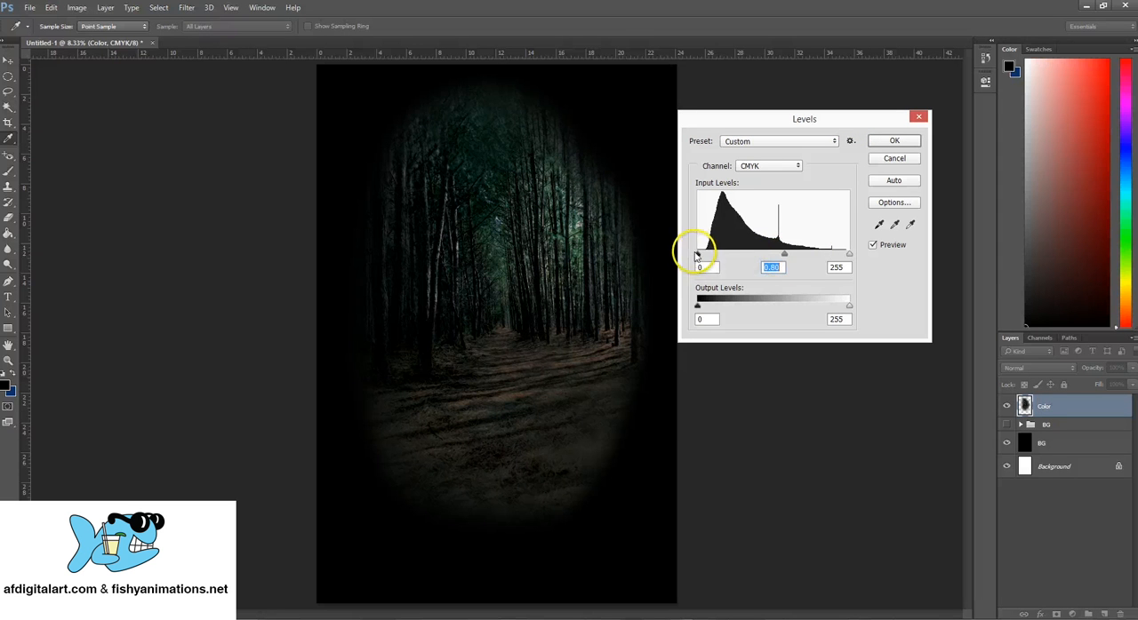
{"action": "left_click_drag", "start_coordinate": [699, 258], "coordinate": [695, 258]}
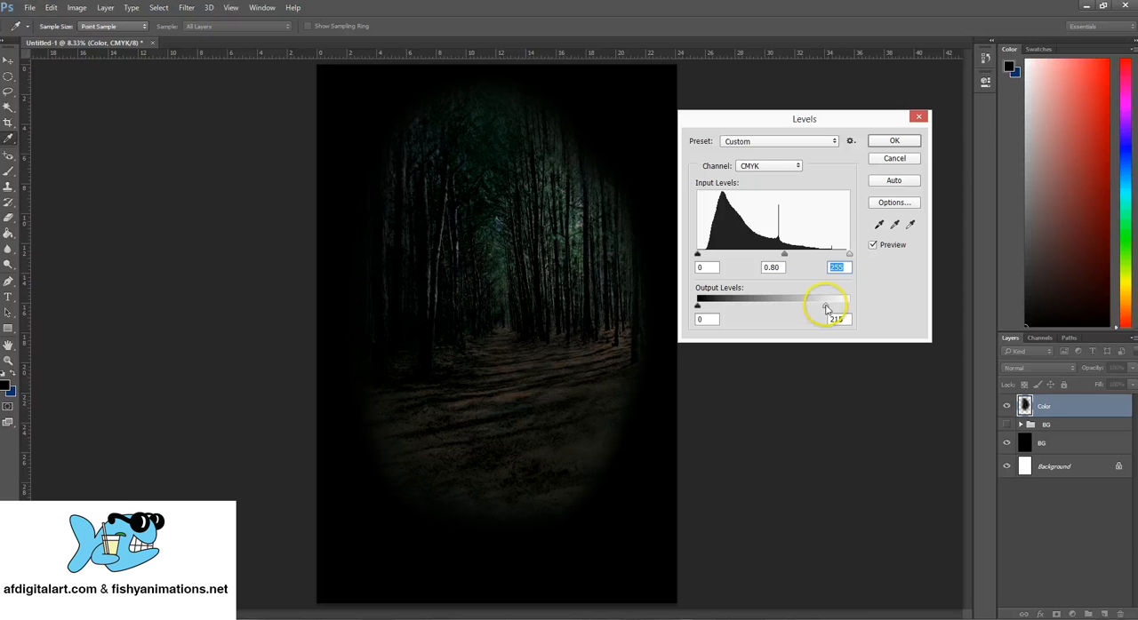
{"action": "left_click_drag", "start_coordinate": [698, 306], "coordinate": [698, 310]}
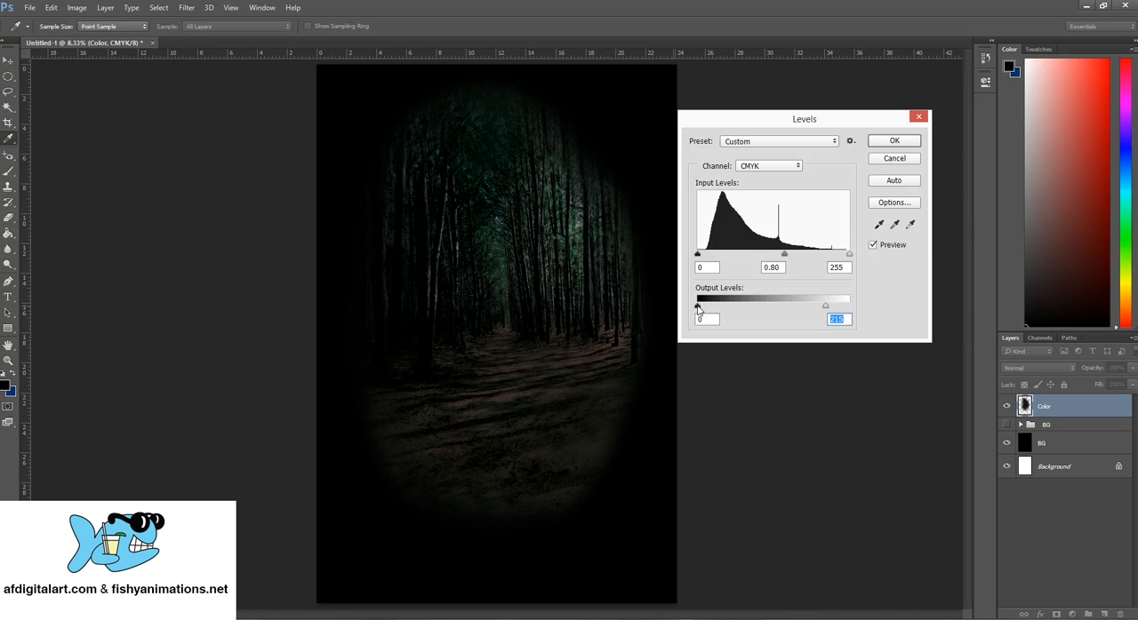
{"action": "left_click", "coordinate": [894, 140]}
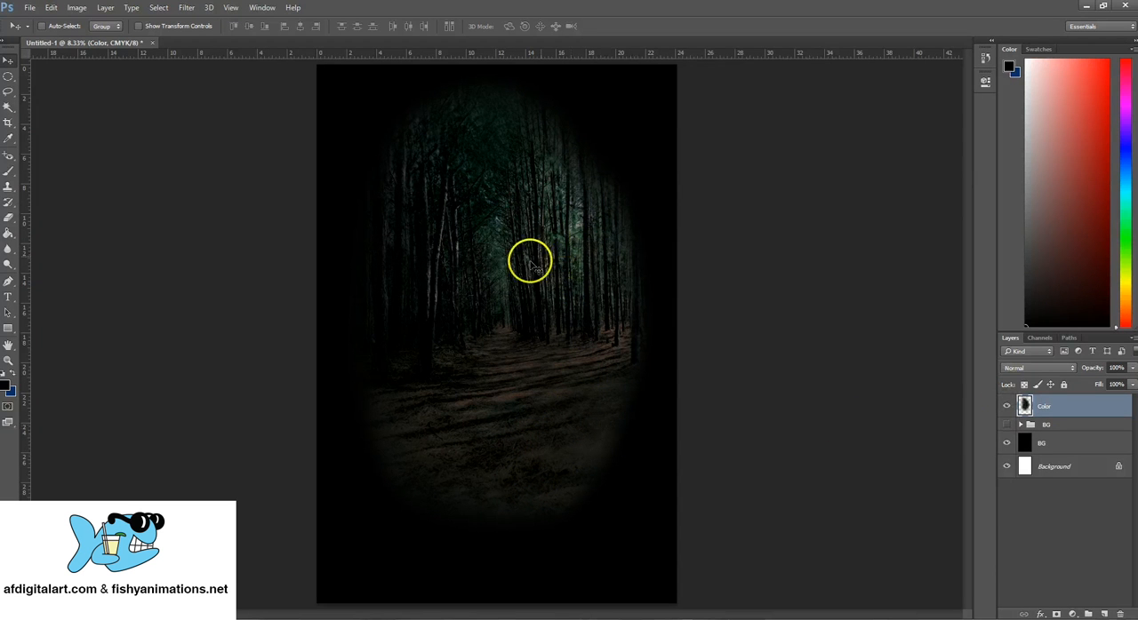
- Desaturate the Color layer
{"action": "left_click", "coordinate": [76, 8]}
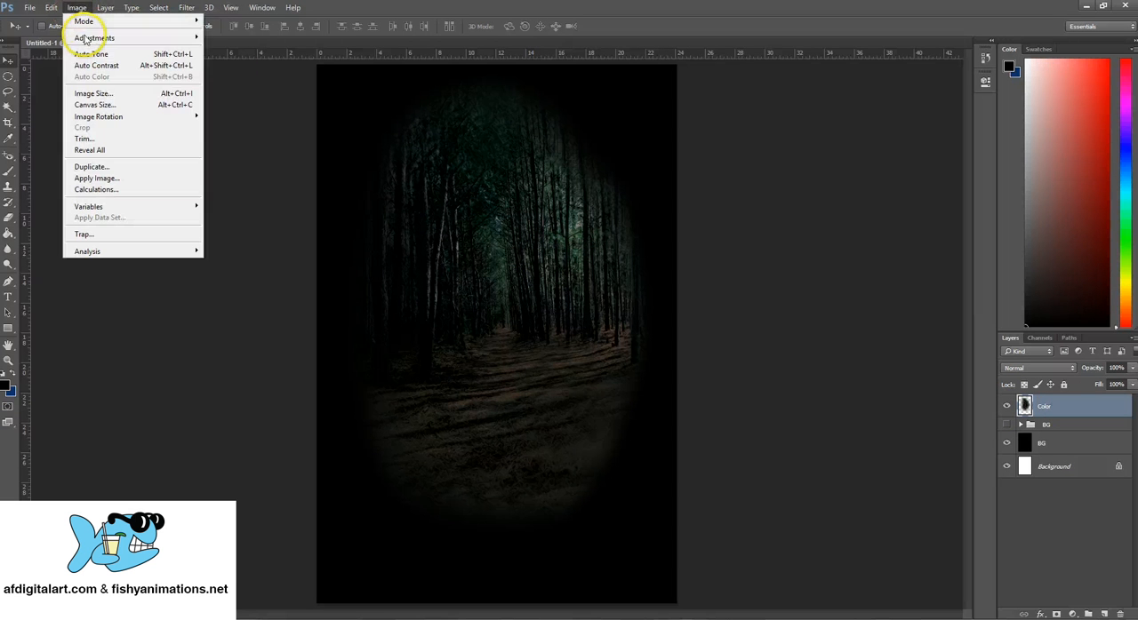
{"action": "mouse_move", "coordinate": [133, 38]}
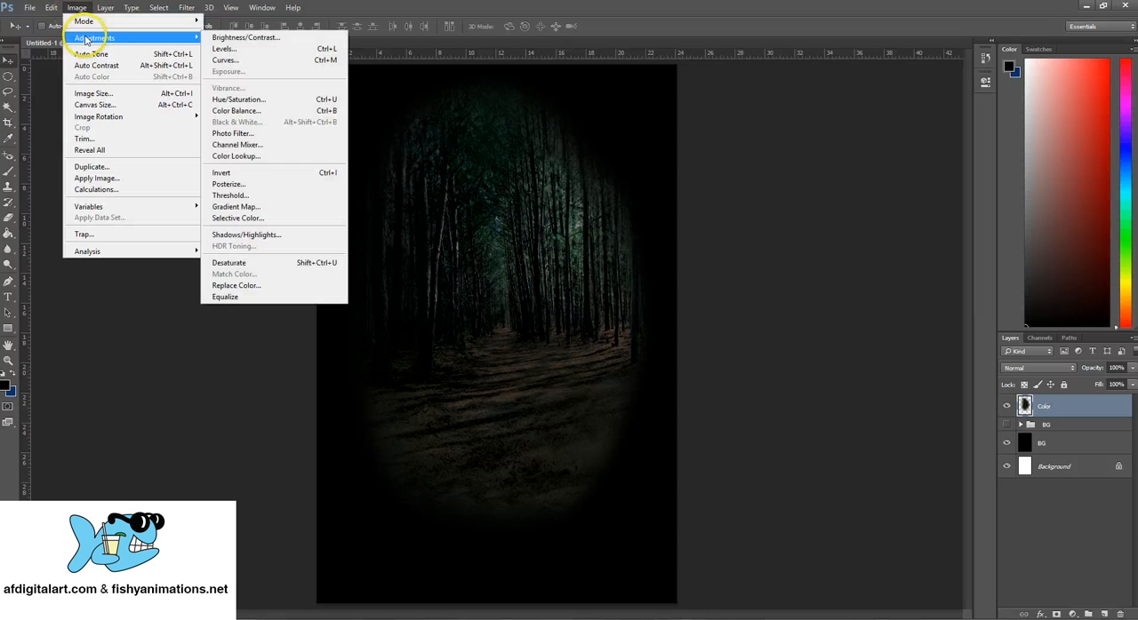
{"action": "left_click", "coordinate": [242, 263]}
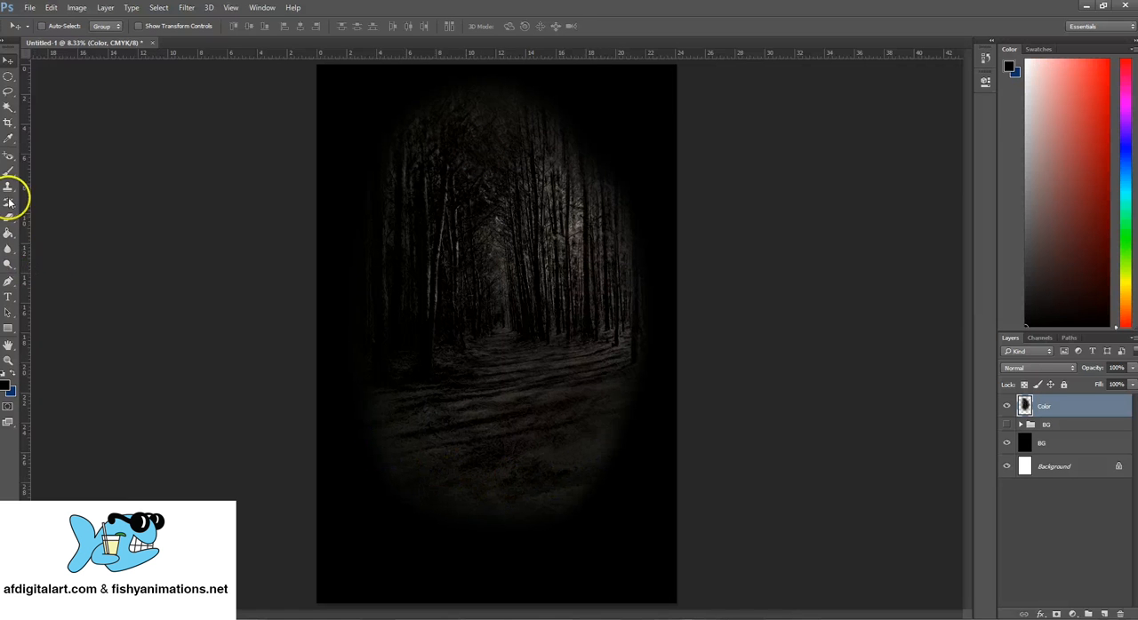
{"action": "left_click", "coordinate": [8, 312]}
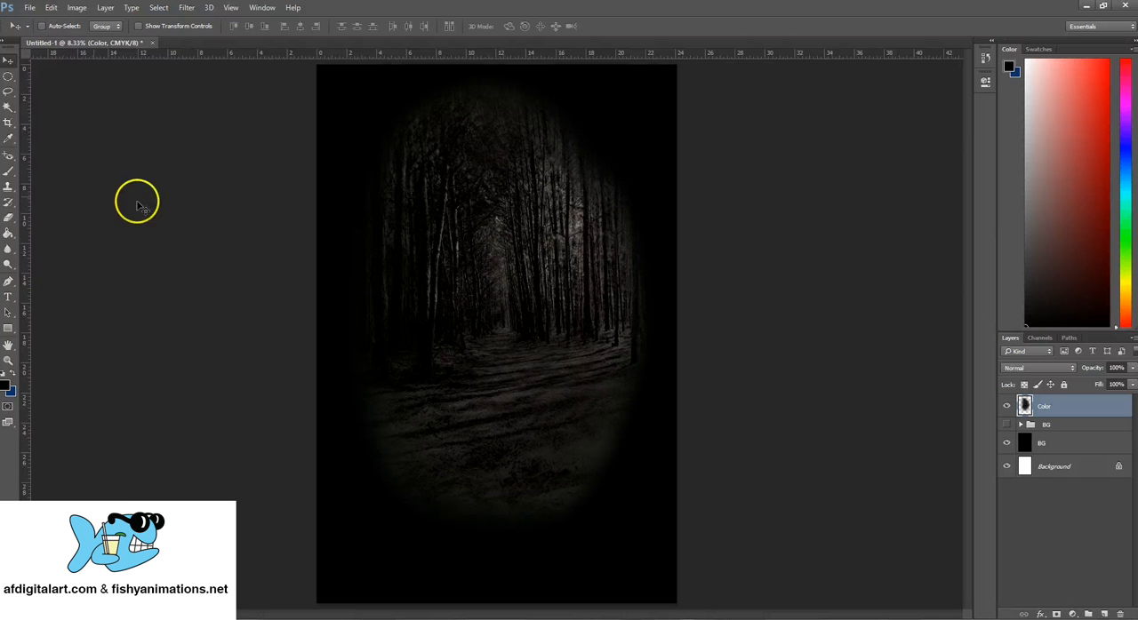
- Set the eraser to 3256 px and fade out the bottom edge of the forest path on the Color layer
{"action": "left_click", "coordinate": [11, 219]}
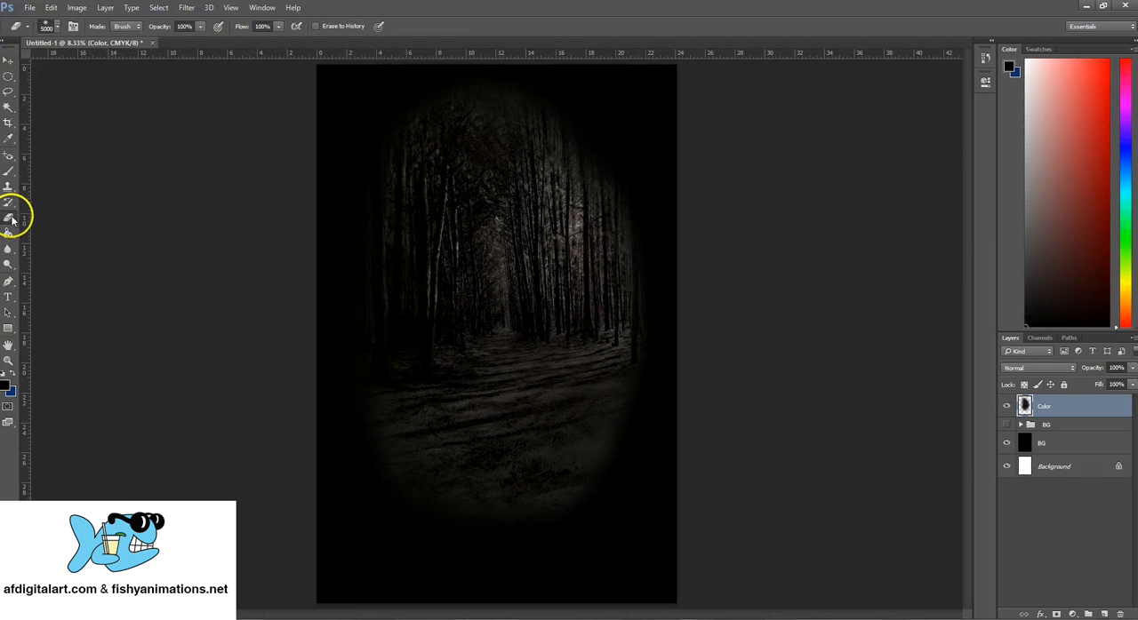
{"action": "left_click", "coordinate": [59, 28]}
{"action": "type", "text": "3256"}
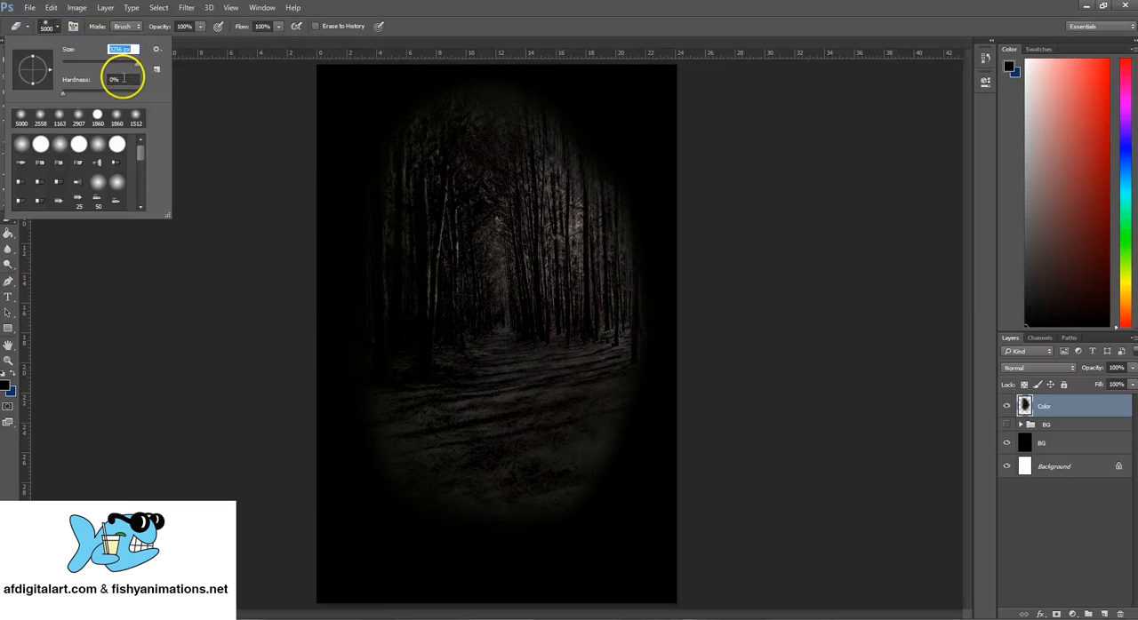
{"action": "key", "text": "Tab"}
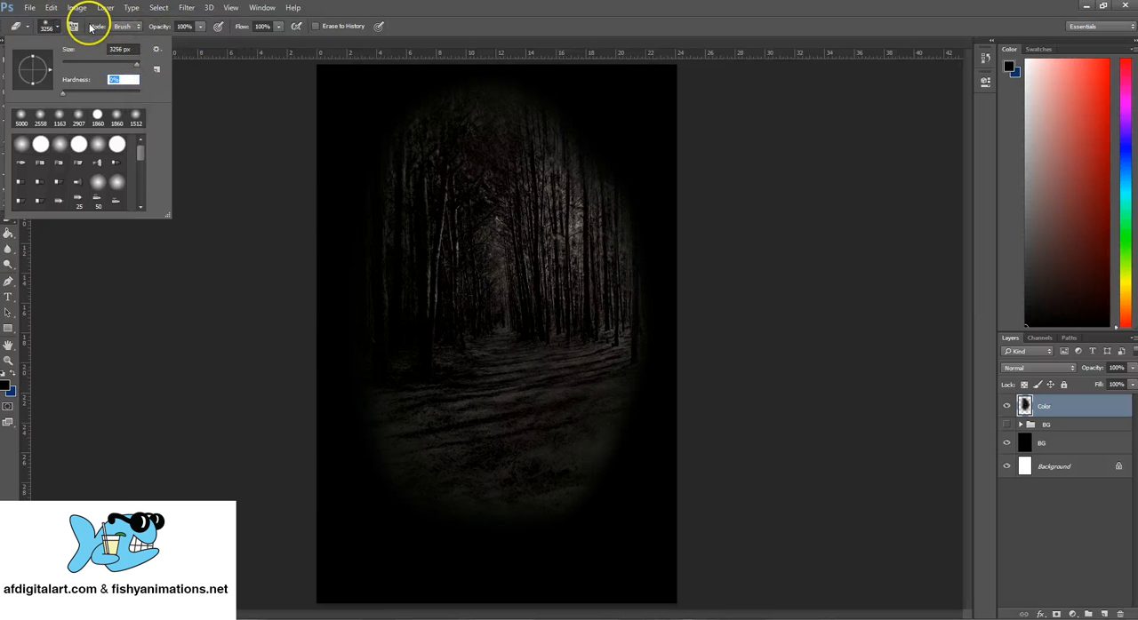
{"action": "left_click", "coordinate": [53, 25]}
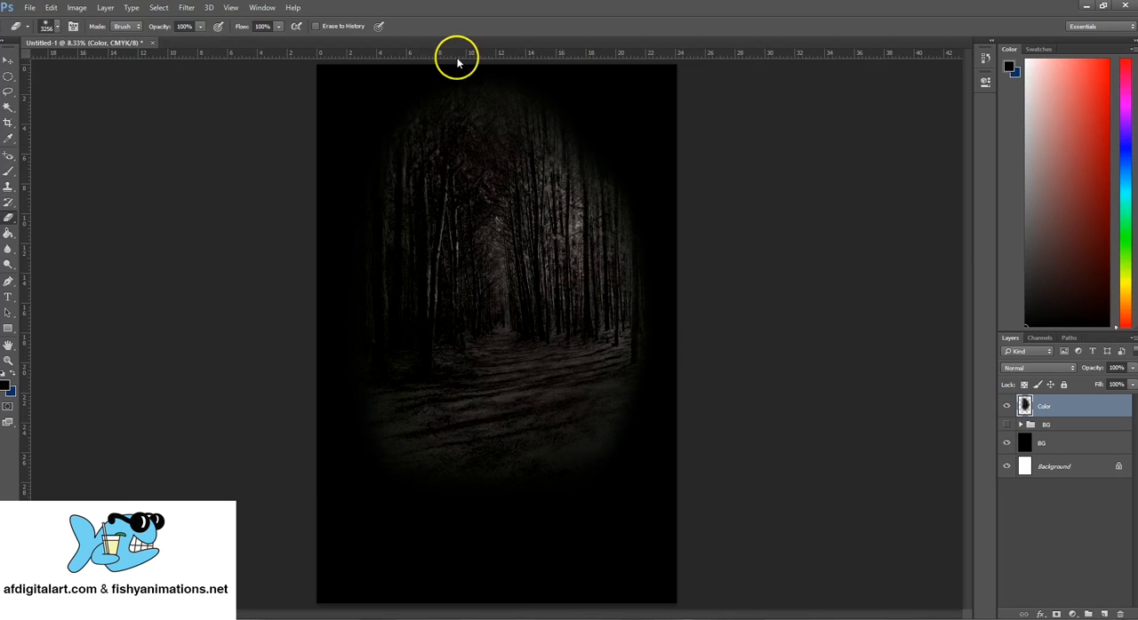
- Adjust the Color layer's Cyan curve with a lower point at input 29, output 18 and an upper point at input 65, output 74
{"action": "left_click", "coordinate": [10, 60]}
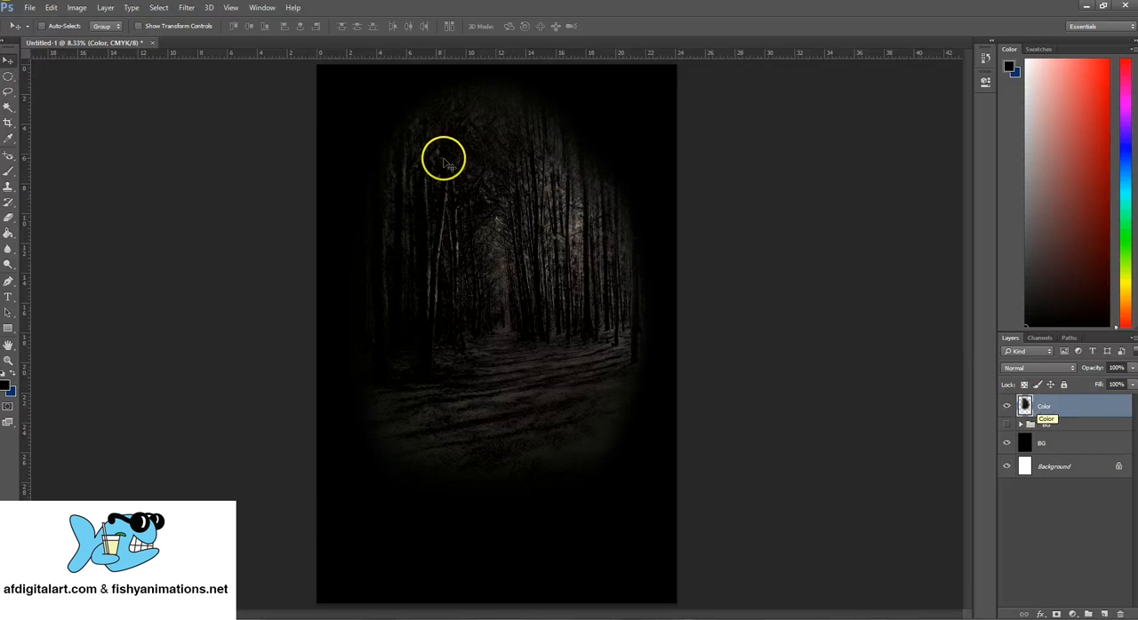
{"action": "left_click", "coordinate": [76, 8]}
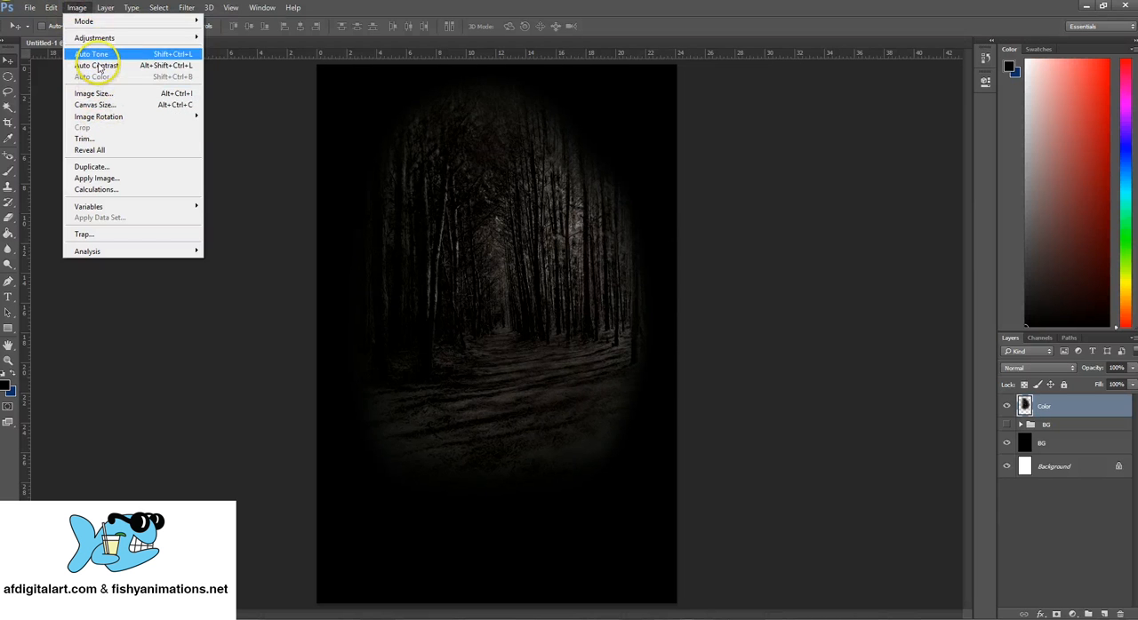
{"action": "mouse_move", "coordinate": [99, 41]}
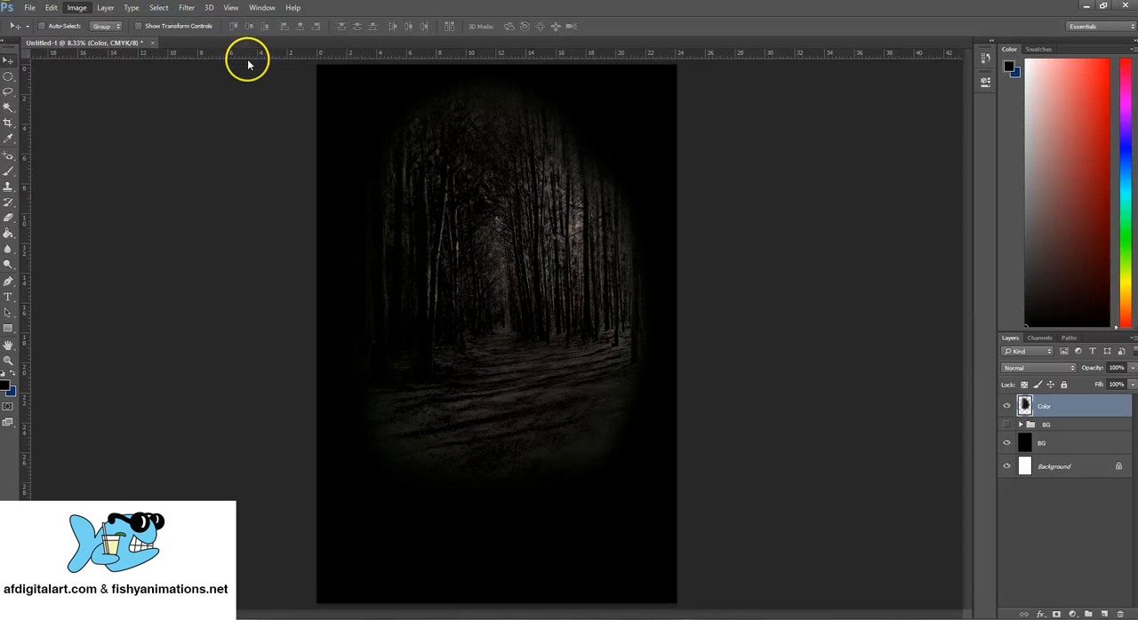
{"action": "left_click_drag", "start_coordinate": [780, 109], "coordinate": [840, 89]}
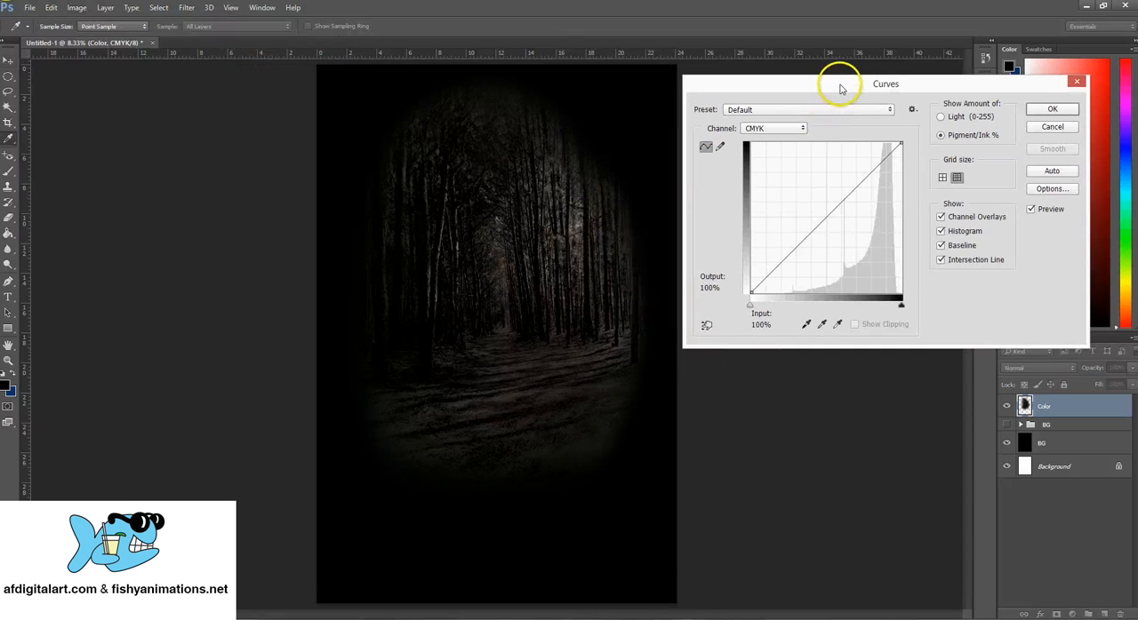
{"action": "left_click", "coordinate": [799, 129]}
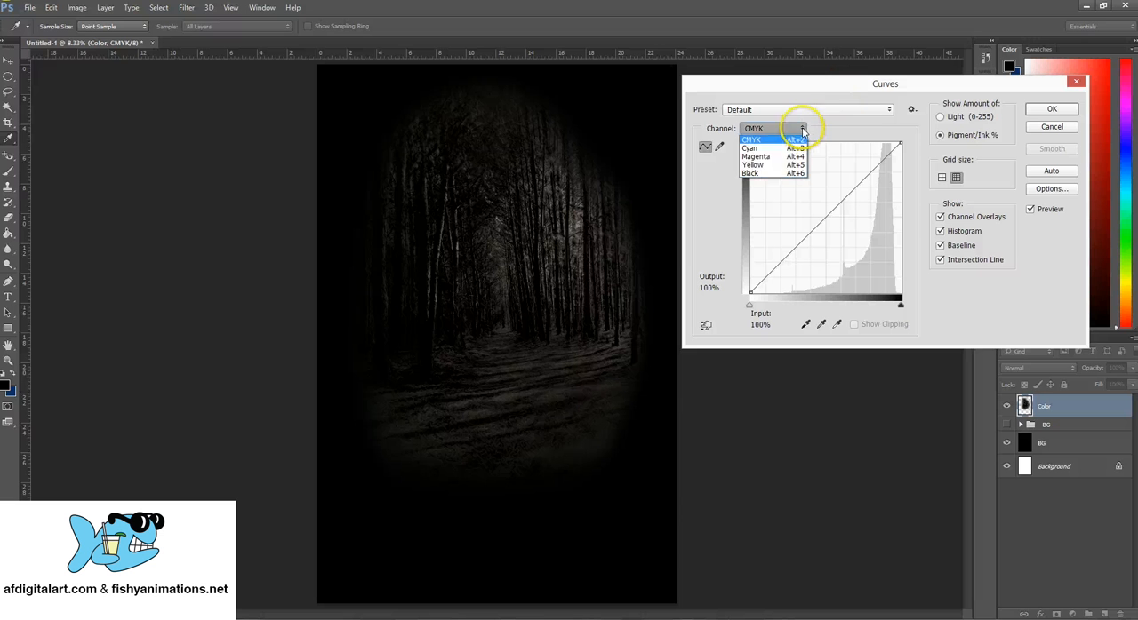
{"action": "left_click", "coordinate": [752, 147]}
{"action": "mouse_move", "coordinate": [853, 189]}
{"action": "left_mouse_down"}
{"action": "mouse_move", "coordinate": [858, 201]}
{"action": "mouse_move", "coordinate": [859, 188]}
{"action": "mouse_move", "coordinate": [787, 252]}
{"action": "mouse_move", "coordinate": [792, 265]}
{"action": "left_mouse_up"}
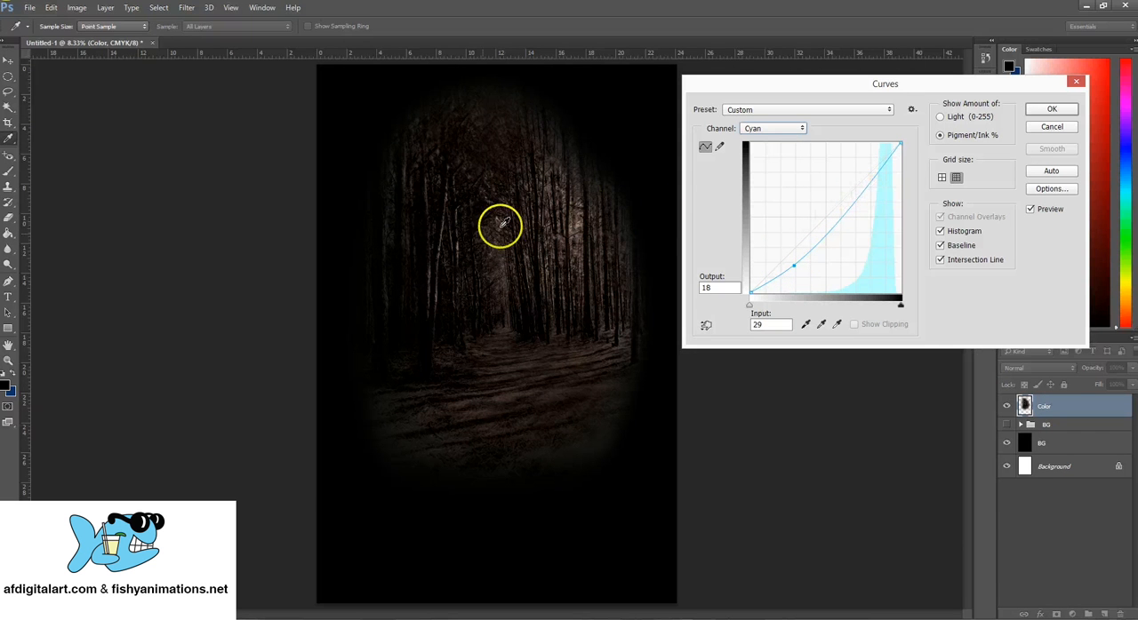
{"action": "left_click_drag", "start_coordinate": [866, 195], "coordinate": [849, 181]}
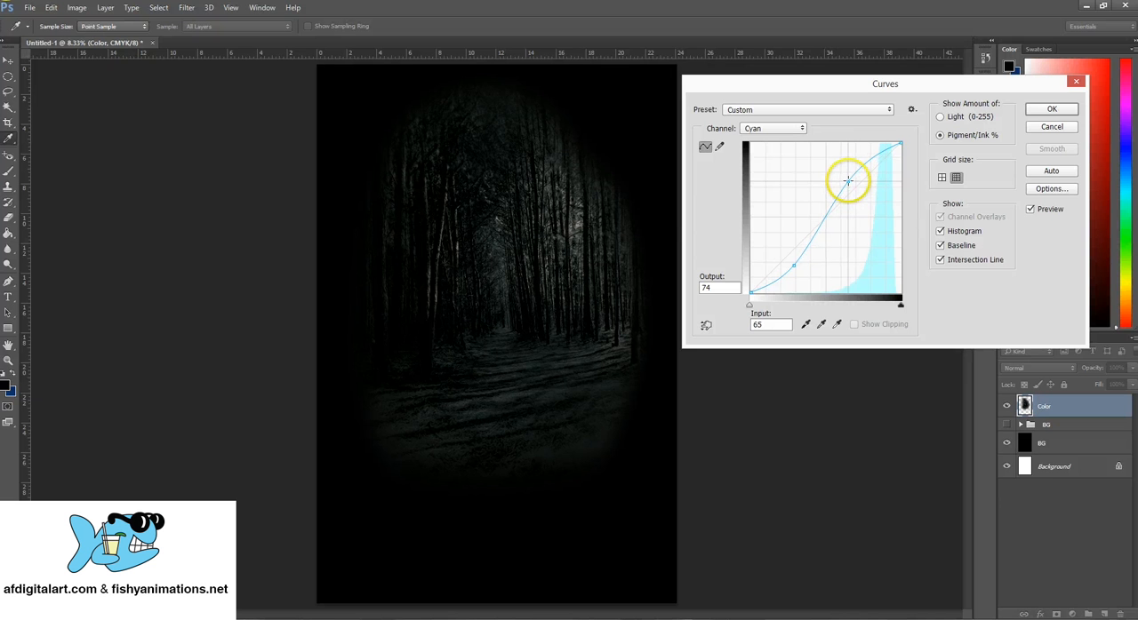
- Move the lower point of the Cyan curve to input 25, output 11
{"action": "left_click_drag", "start_coordinate": [793, 266], "coordinate": [794, 266]}
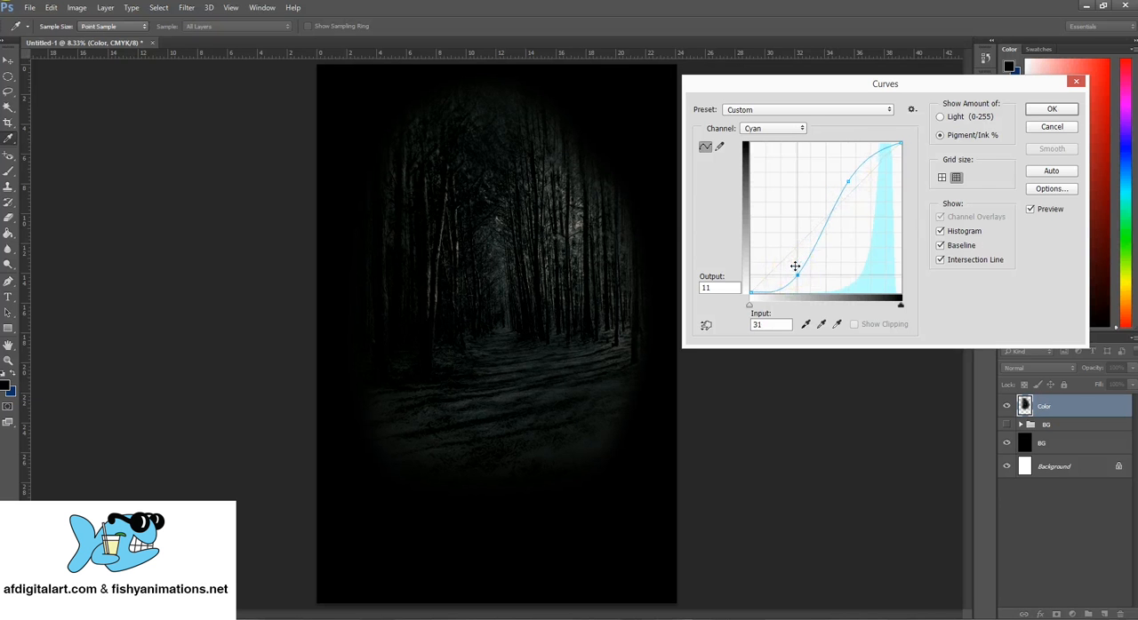
{"action": "key", "text": "Left"}
{"action": "key", "text": "Left"}
{"action": "key", "text": "Left"}
{"action": "key", "text": "Left"}
{"action": "key", "text": "Left"}
{"action": "key", "text": "Left"}
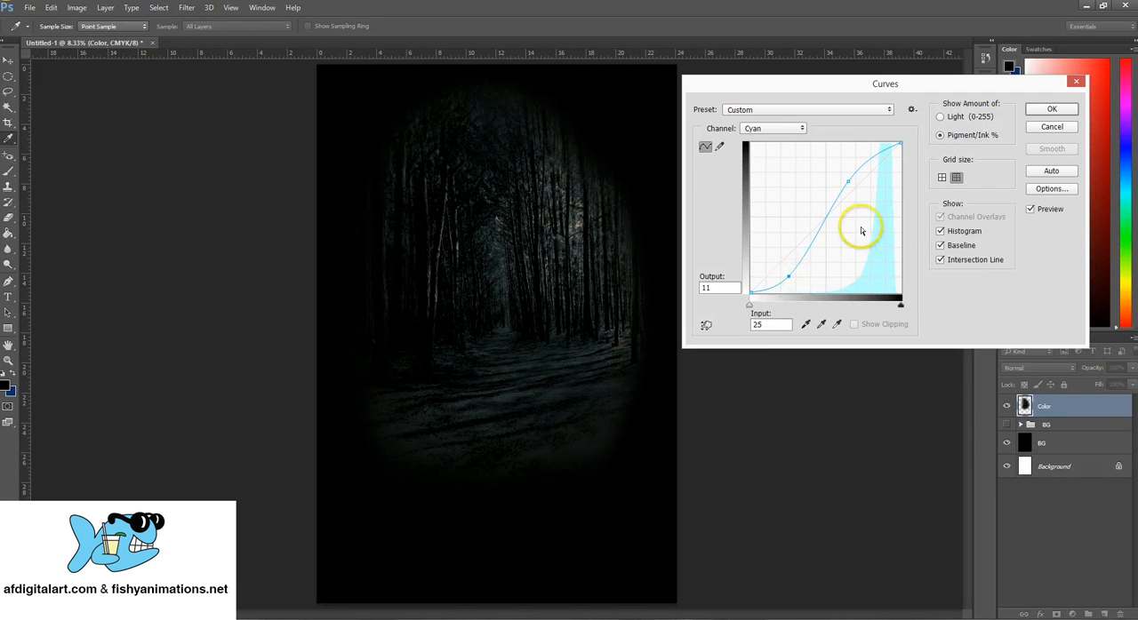
- Add a middle point to the Cyan curve at input 44, output 46, and apply the Curves adjustment
{"action": "key", "text": "Left"}
{"action": "key", "text": "Left"}
{"action": "key", "text": "Left"}
{"action": "key", "text": "Up"}
{"action": "key", "text": "Up"}
{"action": "key", "text": "Up"}
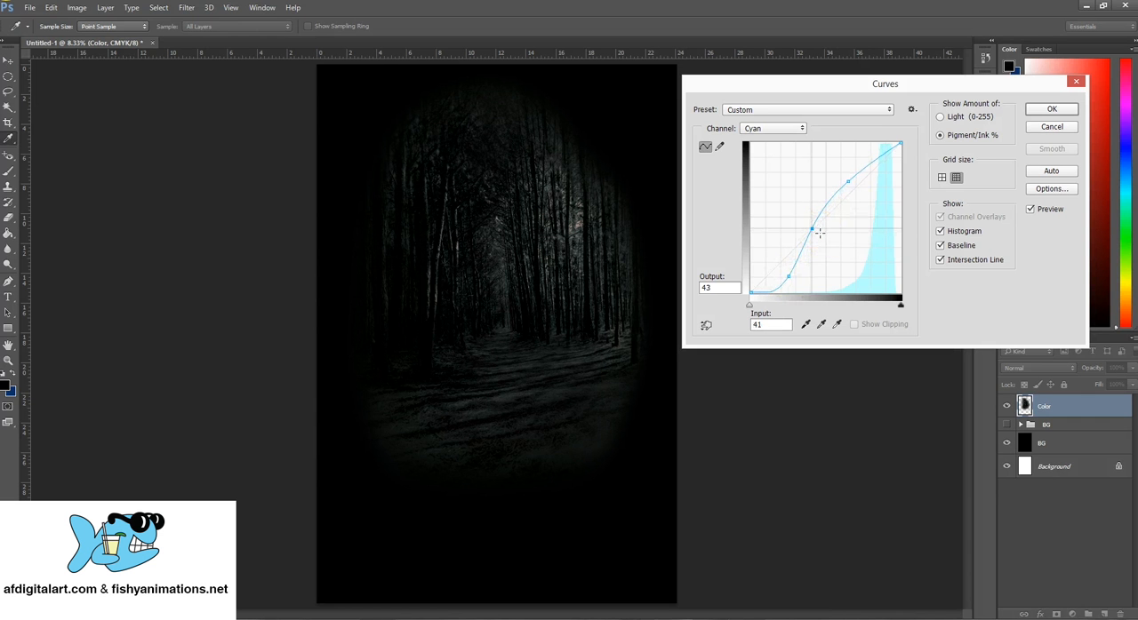
{"action": "key", "text": "Right"}
{"action": "key", "text": "Right"}
{"action": "key", "text": "Right"}
{"action": "key", "text": "Right"}
{"action": "key", "text": "Right"}
{"action": "key", "text": "Right"}
{"action": "key", "text": "Up"}
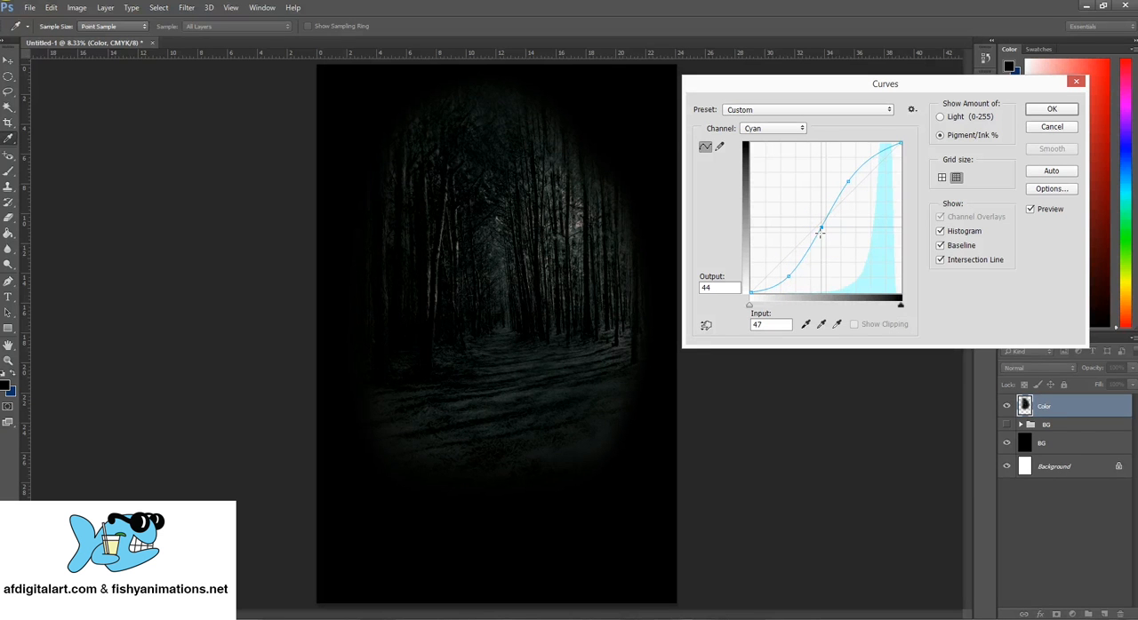
{"action": "left_click_drag", "start_coordinate": [822, 228], "coordinate": [818, 226]}
{"action": "left_click_drag", "start_coordinate": [818, 227], "coordinate": [816, 224]}
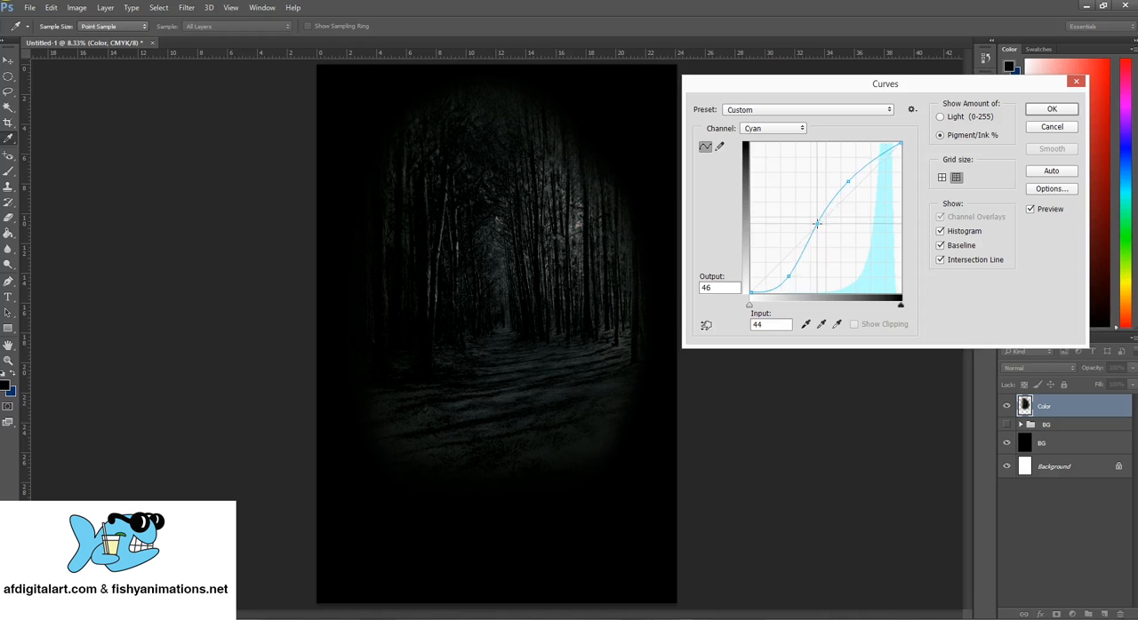
{"action": "left_click", "coordinate": [1046, 110]}
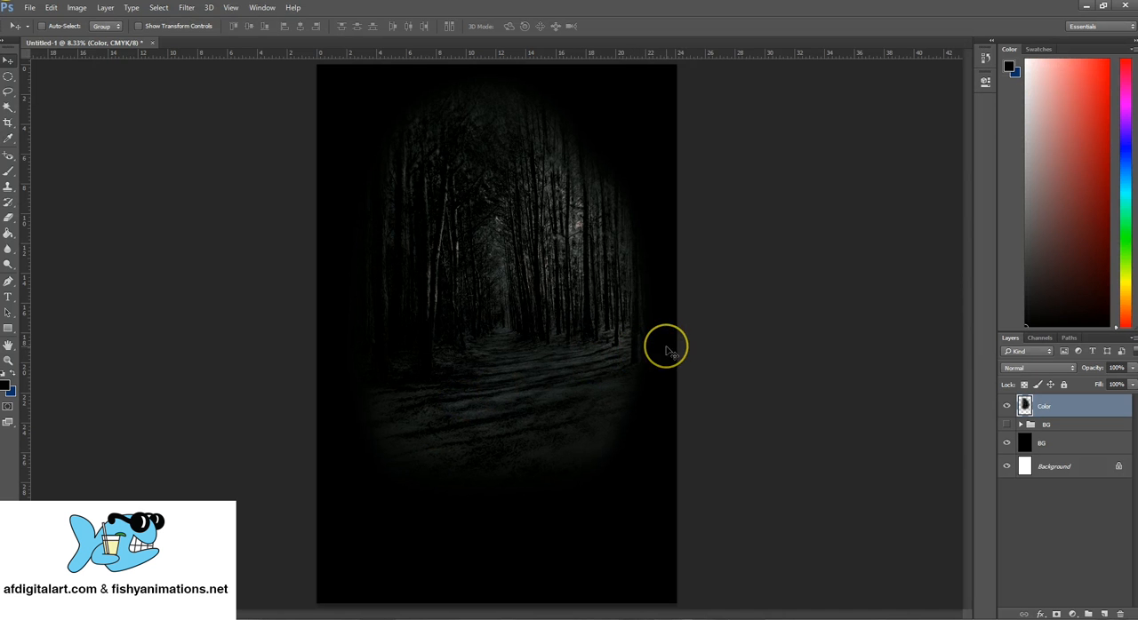
- Scale the Color layer proportionally to 123.76%, center the forest across the canvas, and apply the transformation
{"action": "left_click", "coordinate": [52, 9]}
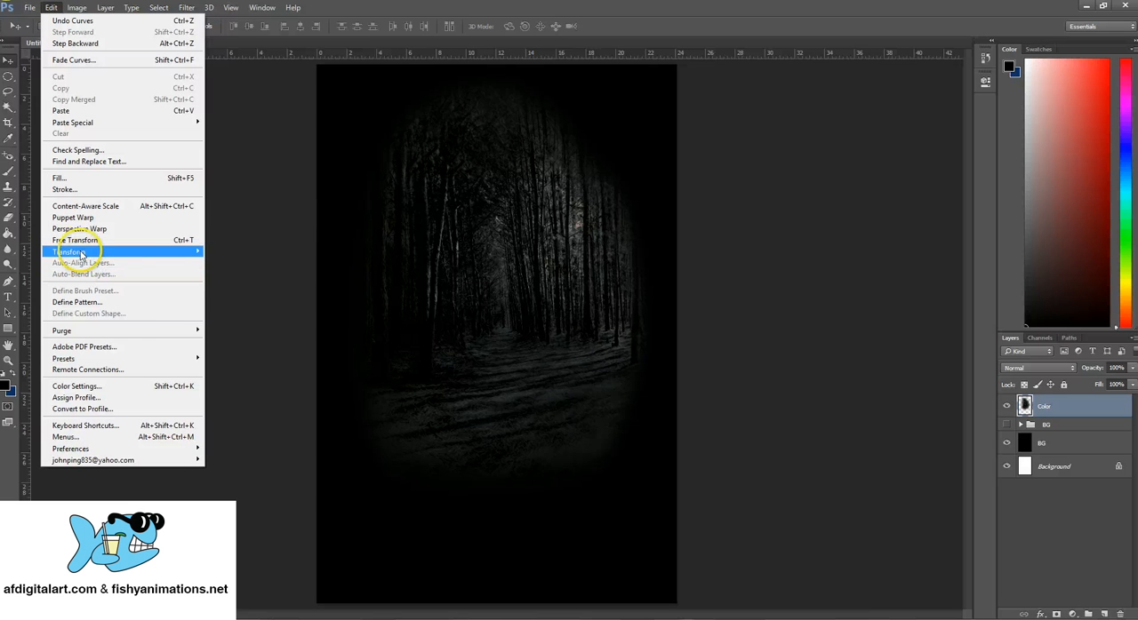
{"action": "mouse_move", "coordinate": [79, 252]}
{"action": "left_click", "coordinate": [270, 270]}
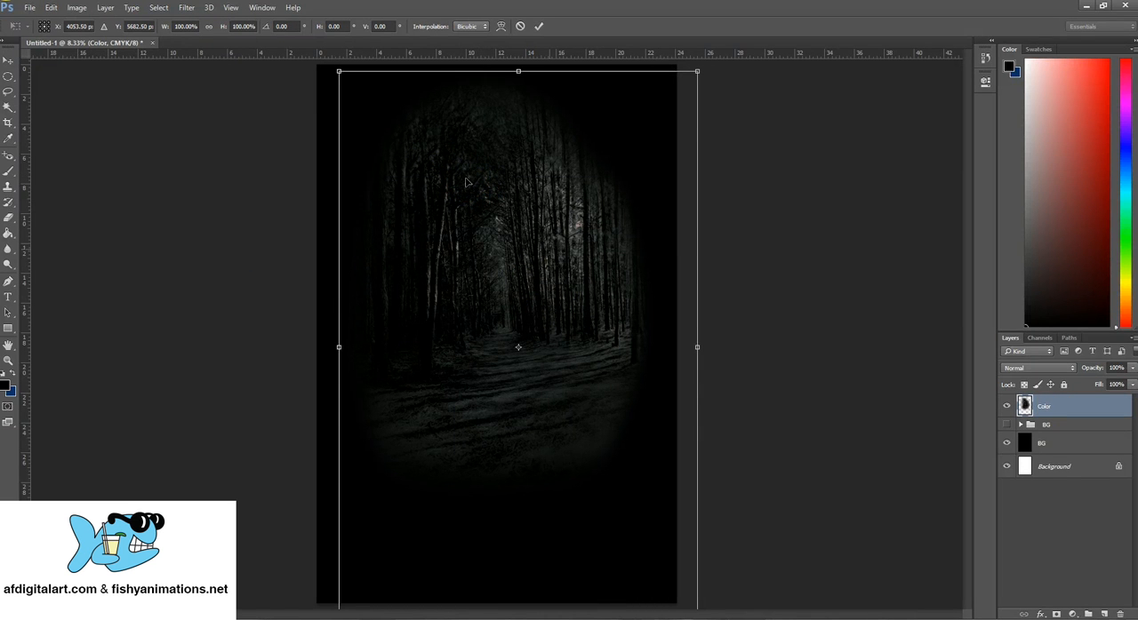
{"action": "left_click_drag", "start_coordinate": [466, 178], "coordinate": [594, 340]}
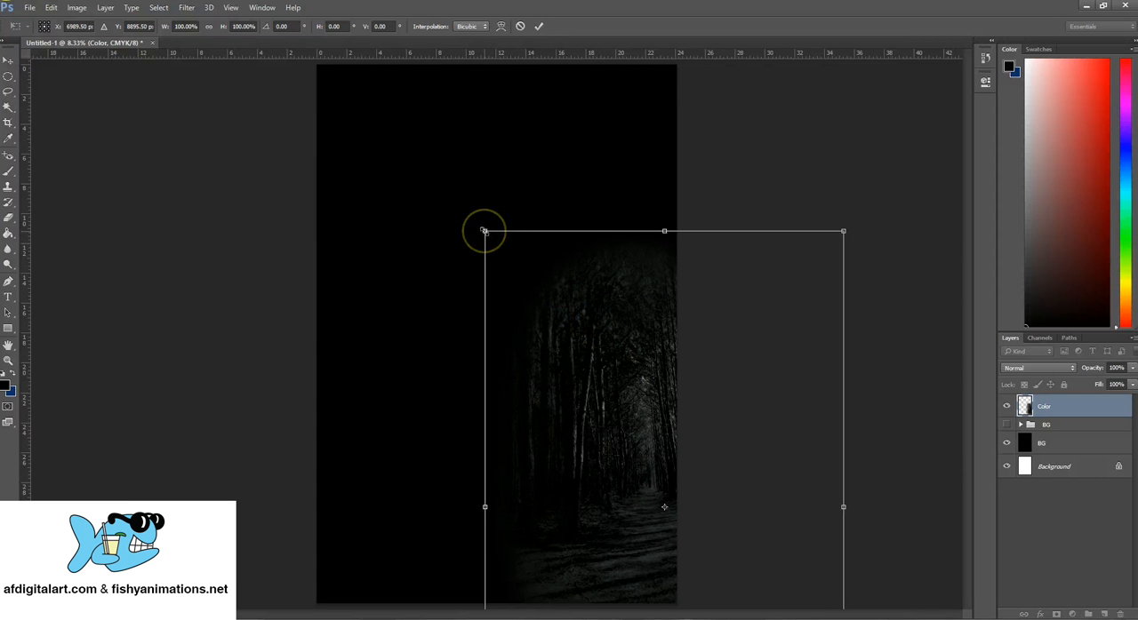
{"action": "left_click_drag", "start_coordinate": [483, 231], "coordinate": [353, 129]}
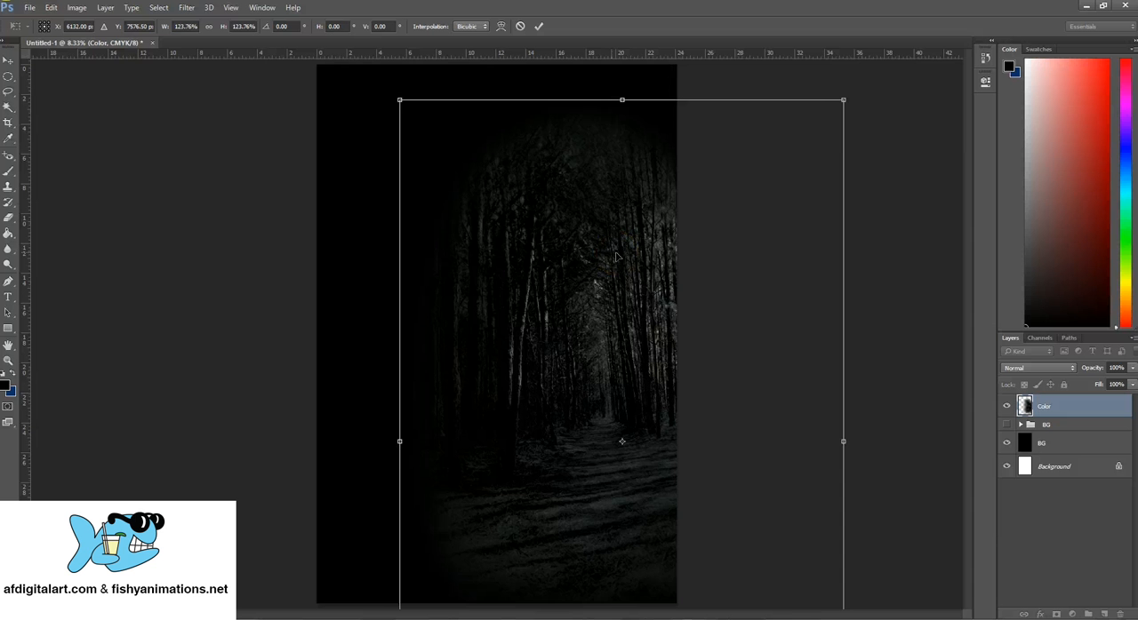
{"action": "left_click_drag", "start_coordinate": [616, 256], "coordinate": [518, 226]}
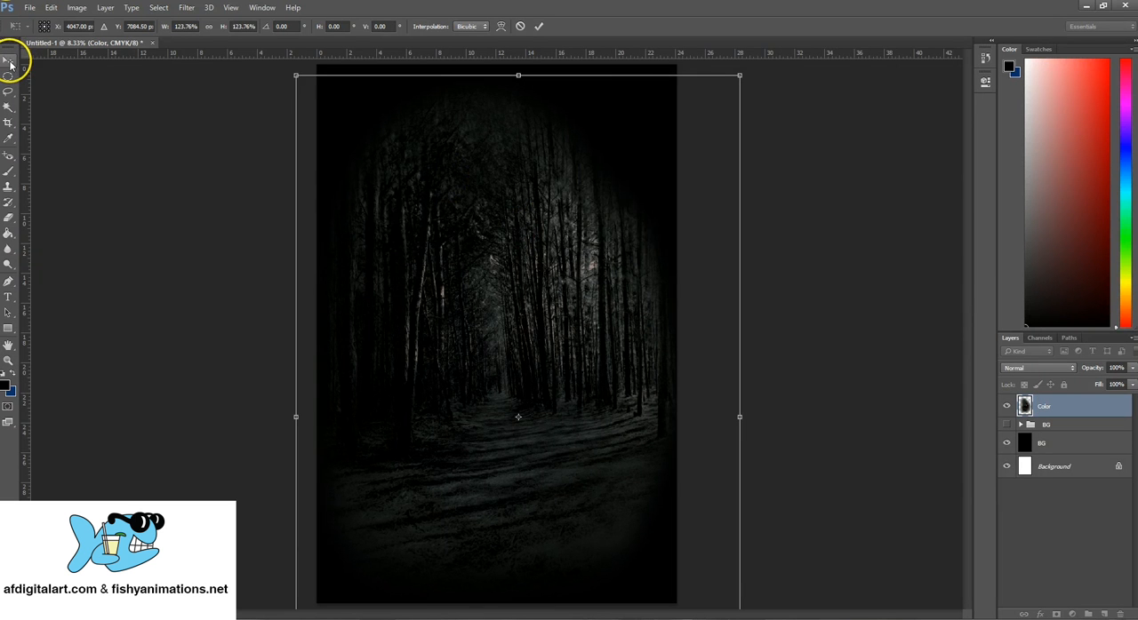
{"action": "left_click", "coordinate": [10, 64]}
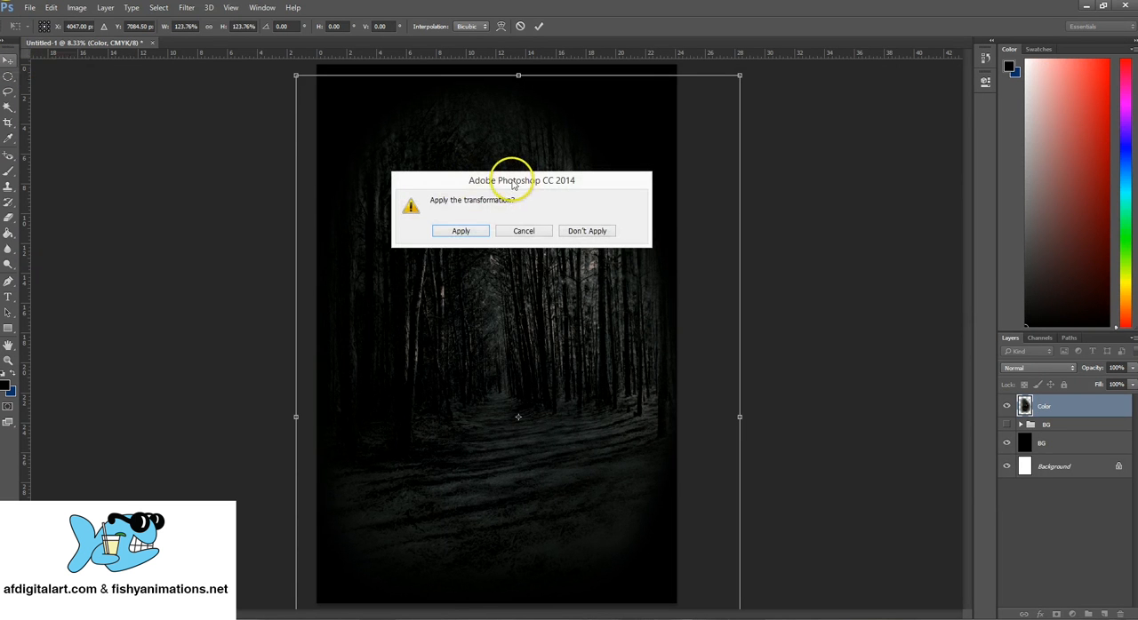
{"action": "left_click_drag", "start_coordinate": [509, 183], "coordinate": [513, 160]}
{"action": "left_click", "coordinate": [467, 209]}
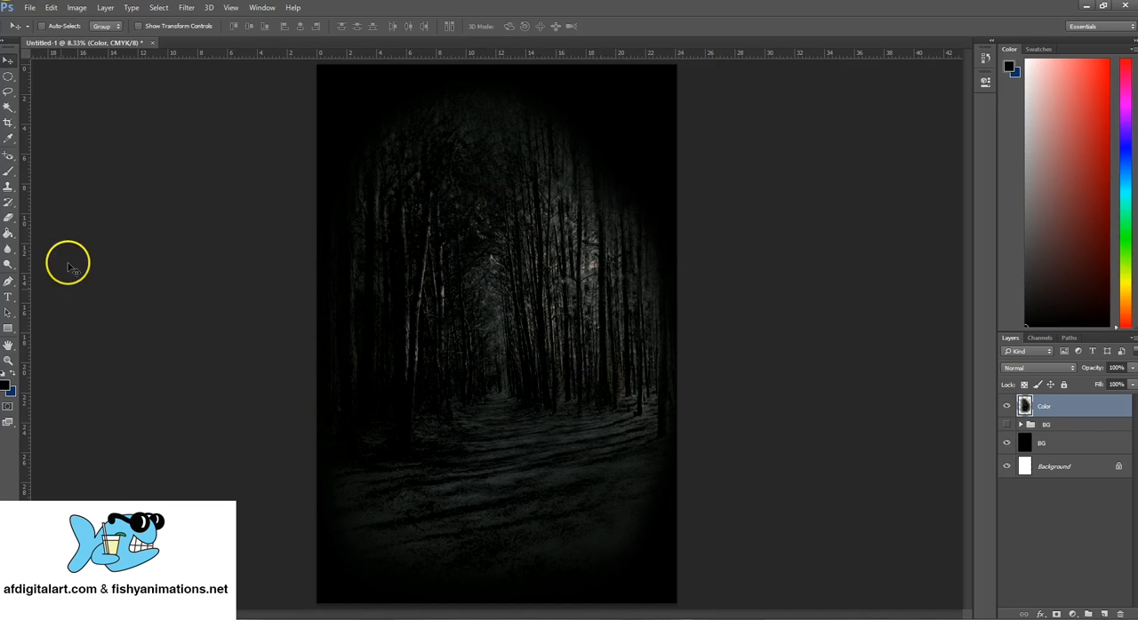
- Examine the enlarged forest up close and as a whole, checking the tree detail and the faded edges
{"action": "left_click", "coordinate": [9, 361]}
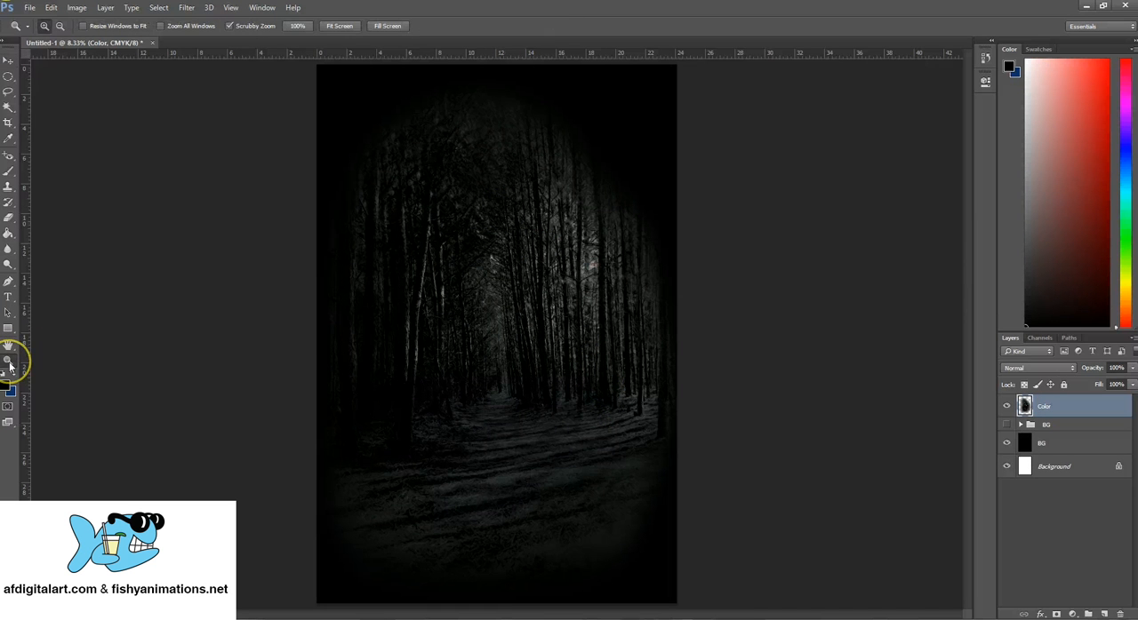
{"action": "left_click", "coordinate": [525, 363], "text": "alt"}
{"action": "left_click", "coordinate": [525, 361], "text": "alt"}
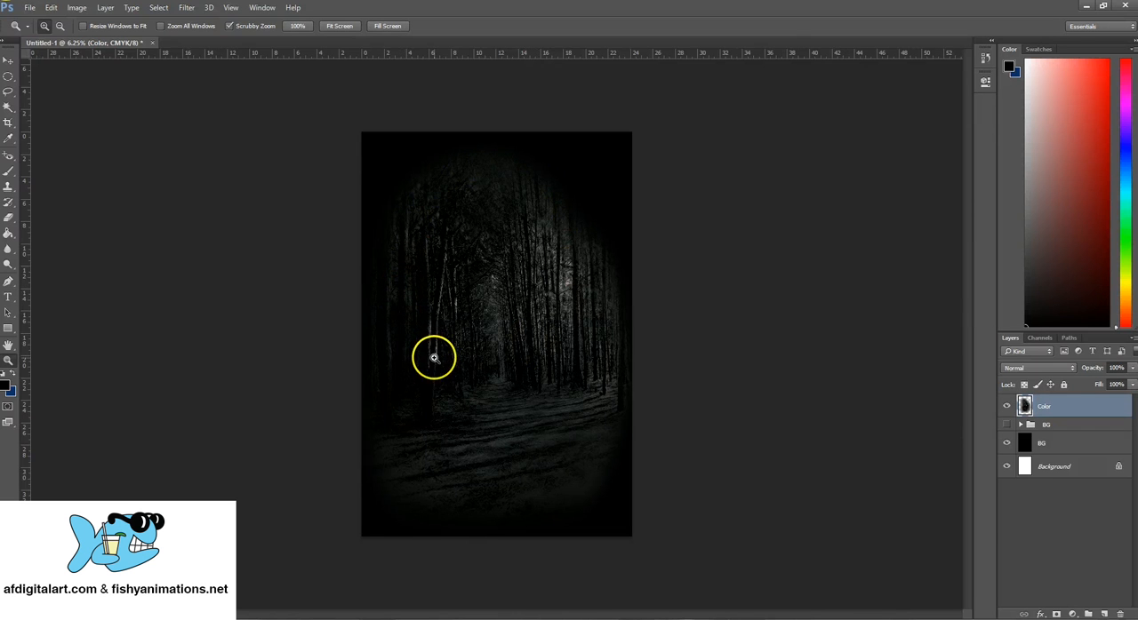
{"action": "left_click", "coordinate": [496, 313]}
{"action": "left_click", "coordinate": [511, 310]}
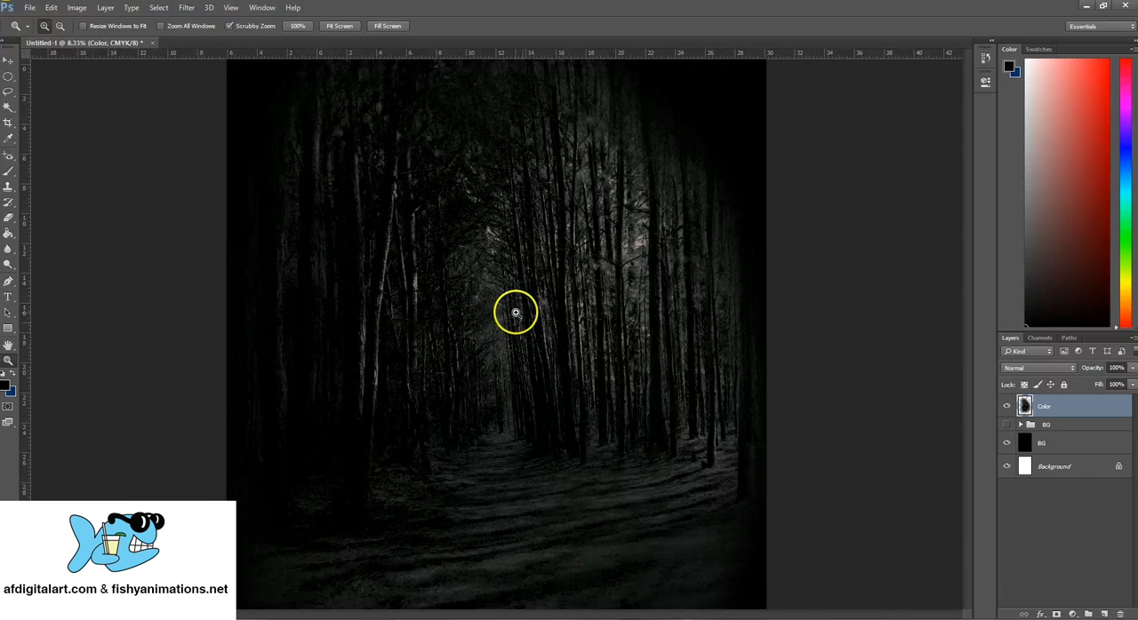
{"action": "left_click", "coordinate": [518, 323]}
{"action": "left_click", "coordinate": [521, 322]}
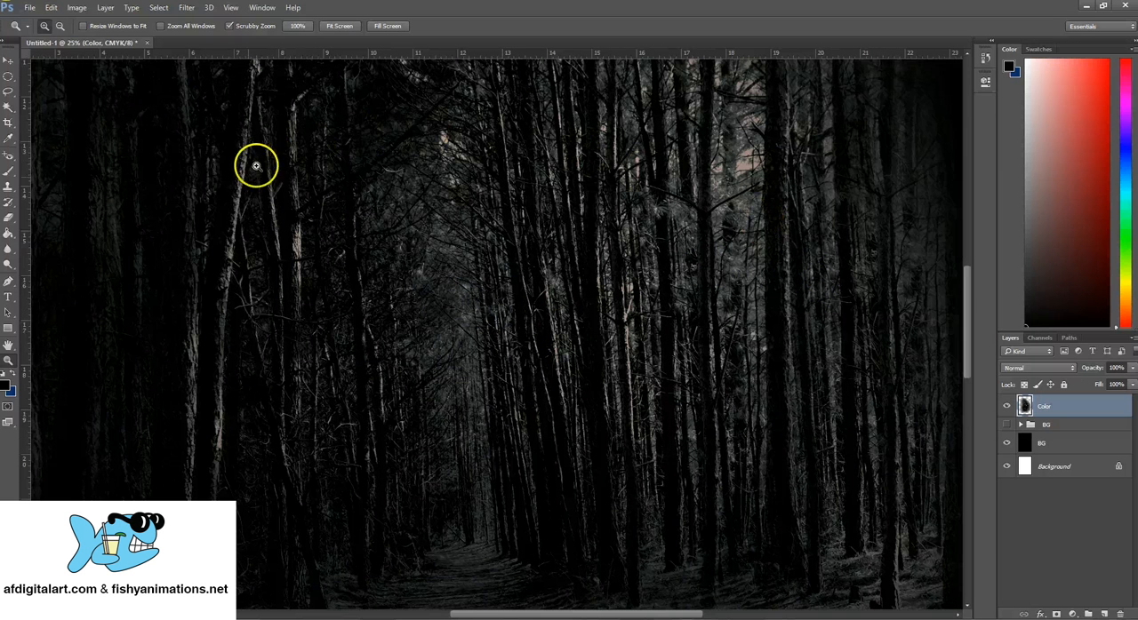
{"action": "left_click", "coordinate": [640, 264], "text": "alt"}
{"action": "left_click", "coordinate": [533, 320], "text": "alt"}
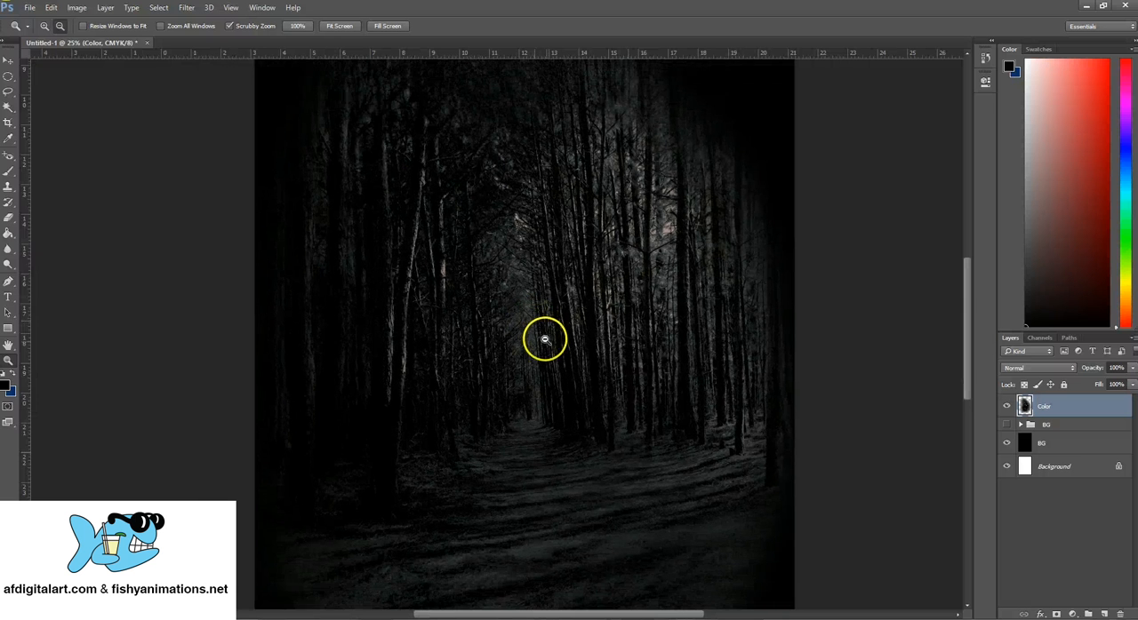
{"action": "left_click", "coordinate": [546, 341], "text": "alt"}
{"action": "left_click", "coordinate": [548, 339], "text": "alt"}
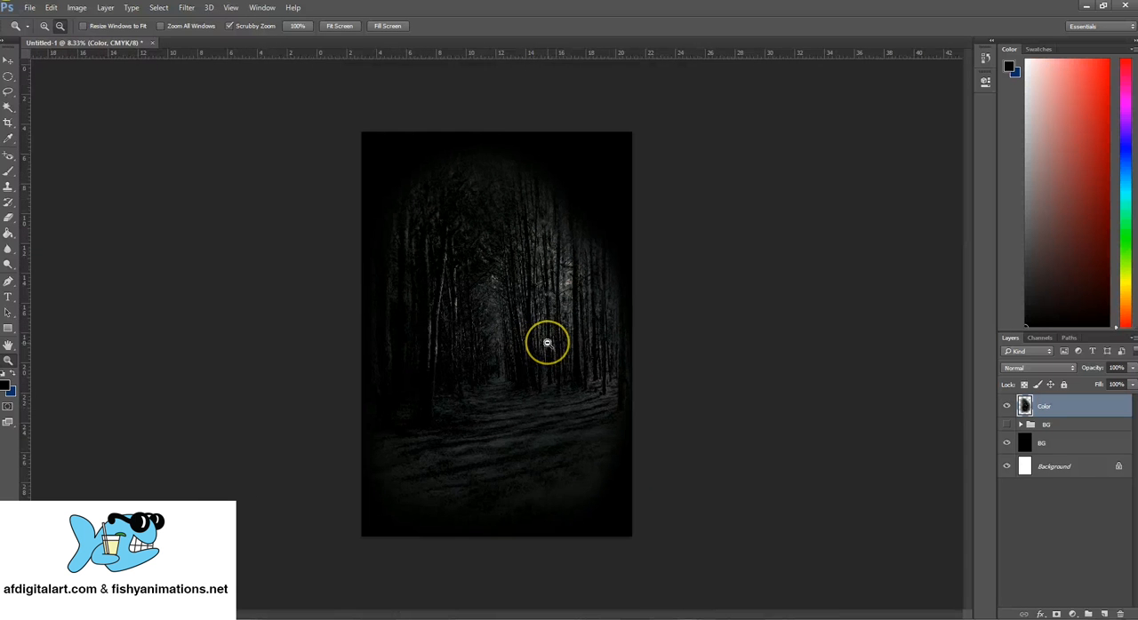
{"action": "left_click", "coordinate": [495, 356]}
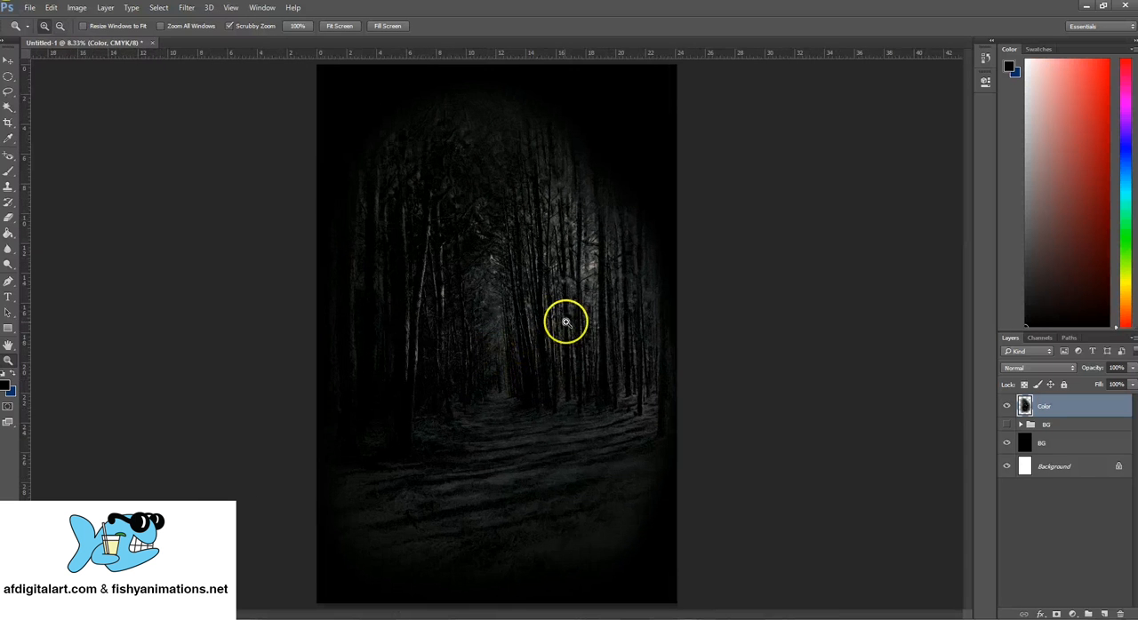
{"action": "left_click", "coordinate": [502, 341], "text": "alt"}
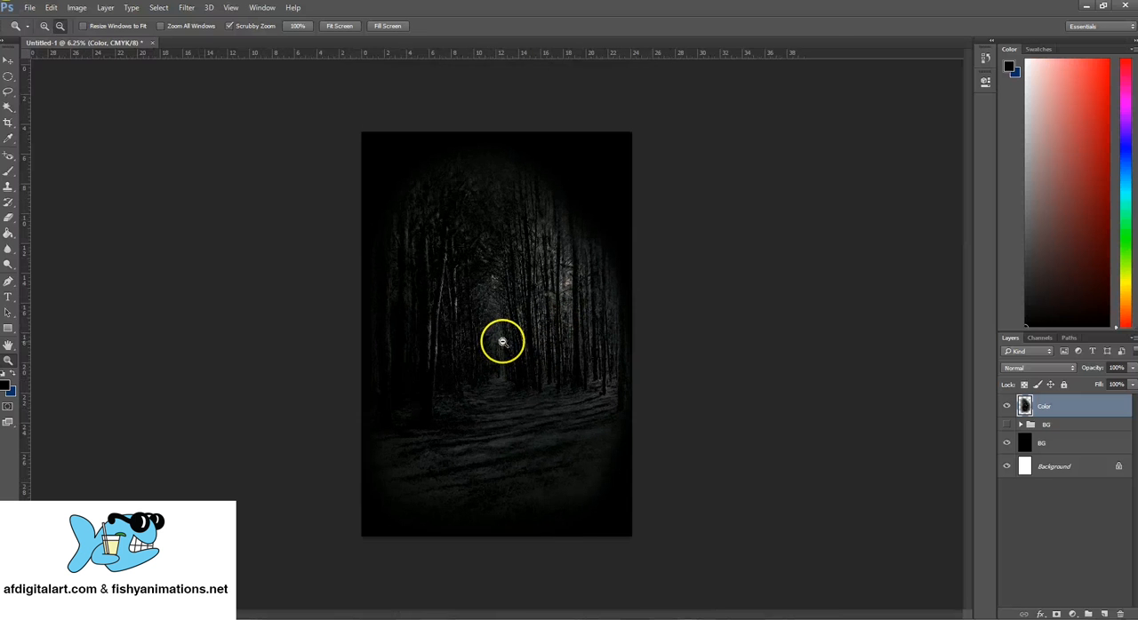
- Fade out the top edge of the forest on the Color layer with the 3256 px eraser
{"action": "left_click", "coordinate": [8, 220]}
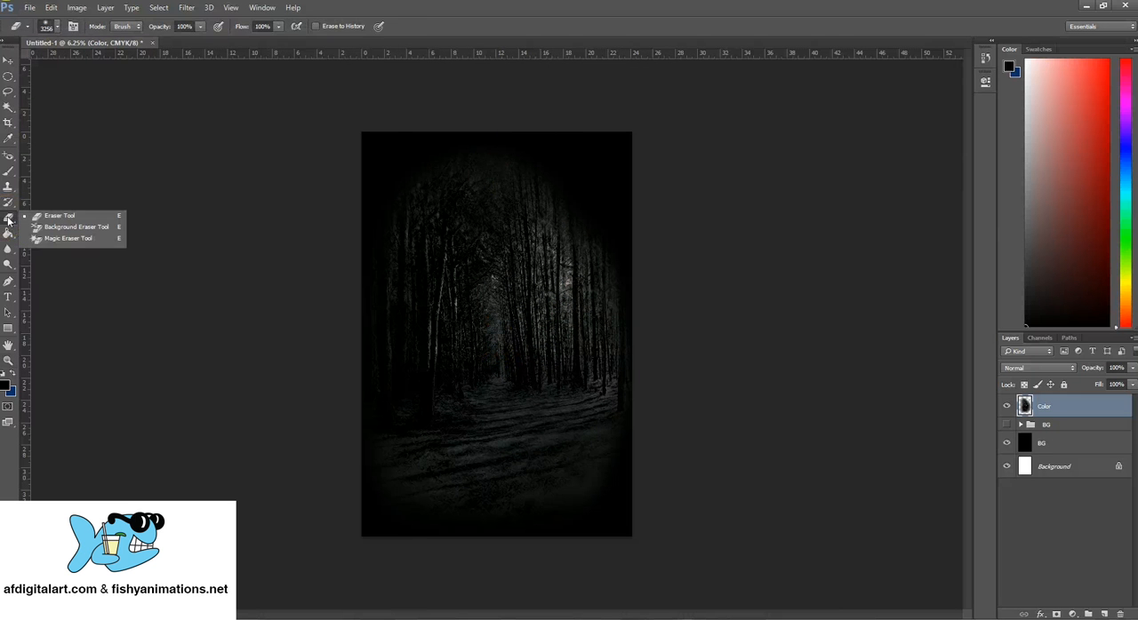
{"action": "left_click", "coordinate": [89, 216]}
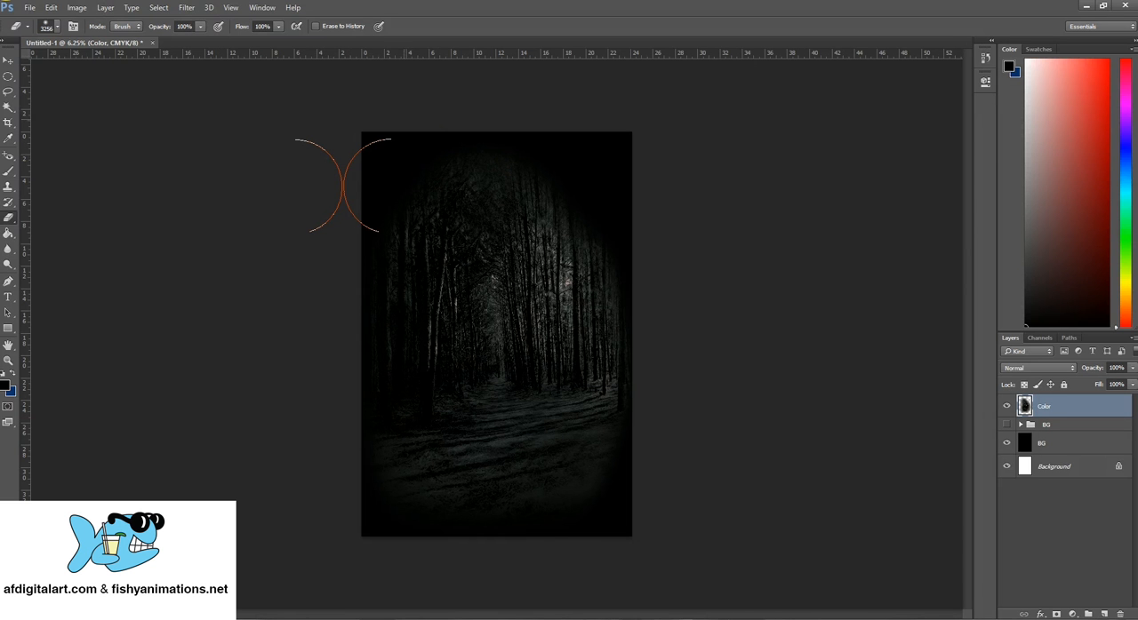
{"action": "left_click_drag", "start_coordinate": [648, 157], "coordinate": [594, 146]}
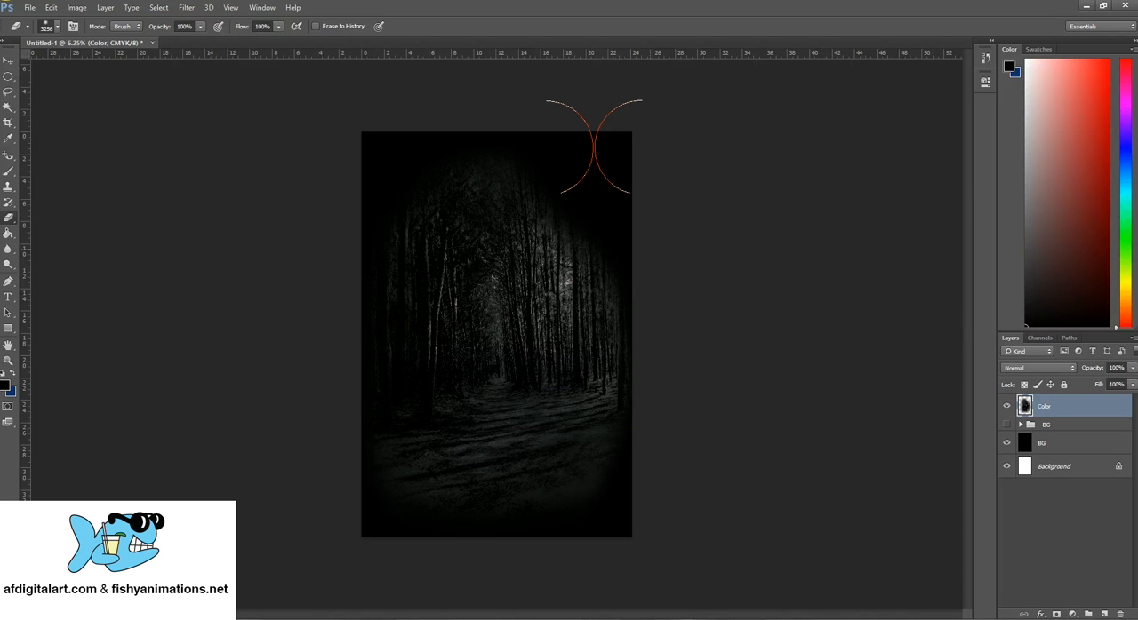
{"action": "mouse_move", "coordinate": [594, 147]}
{"action": "left_mouse_down"}
{"action": "mouse_move", "coordinate": [667, 216]}
{"action": "mouse_move", "coordinate": [741, 257]}
{"action": "mouse_move", "coordinate": [634, 520]}
{"action": "mouse_move", "coordinate": [555, 563]}
{"action": "mouse_move", "coordinate": [333, 533]}
{"action": "mouse_move", "coordinate": [406, 81]}
{"action": "mouse_move", "coordinate": [403, 126]}
{"action": "left_mouse_up"}
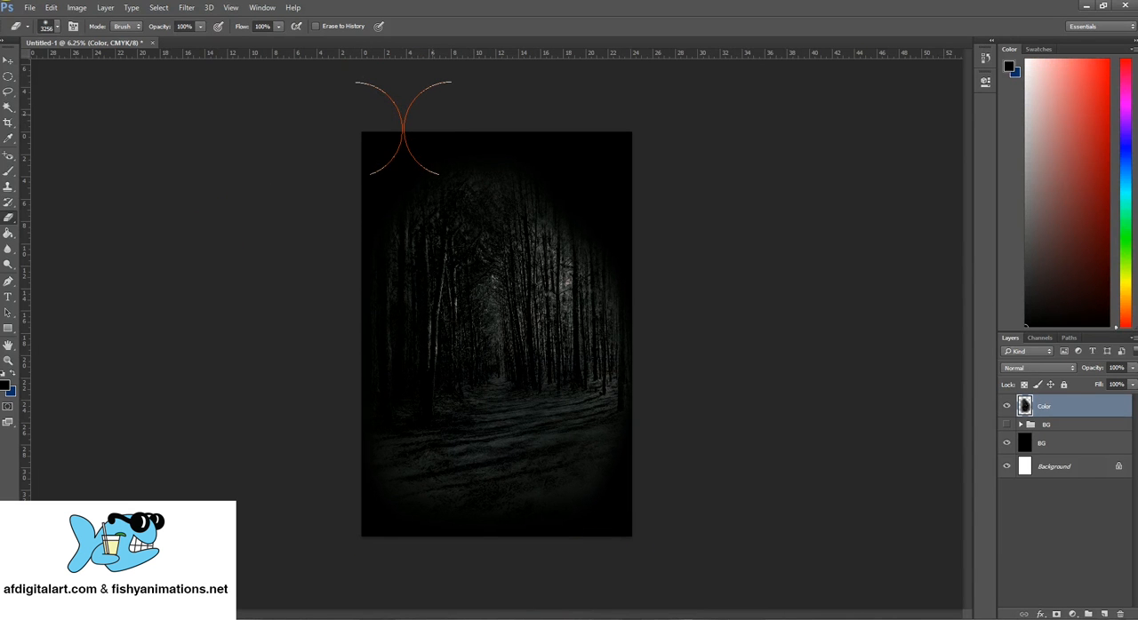
{"action": "mouse_move", "coordinate": [403, 126]}
{"action": "left_mouse_down"}
{"action": "mouse_move", "coordinate": [387, 157]}
{"action": "mouse_move", "coordinate": [410, 144]}
{"action": "mouse_move", "coordinate": [579, 142]}
{"action": "mouse_move", "coordinate": [597, 195]}
{"action": "mouse_move", "coordinate": [717, 312]}
{"action": "mouse_move", "coordinate": [200, 78]}
{"action": "left_mouse_up"}
{"action": "left_click", "coordinate": [9, 61]}
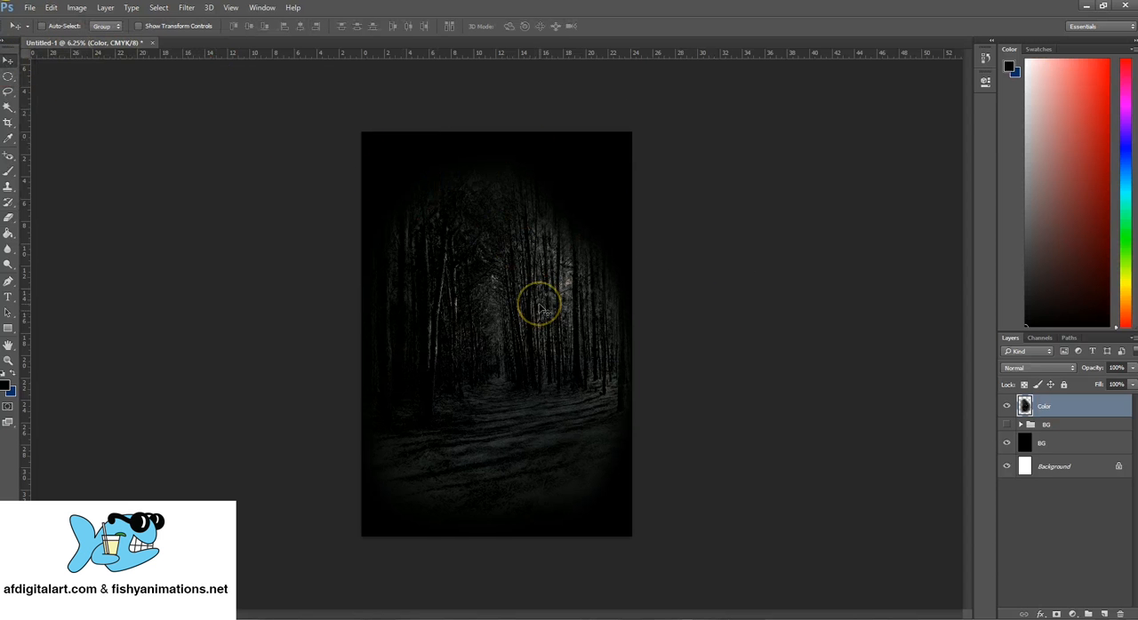
{"action": "left_click", "coordinate": [589, 295]}
- Duplicate the Color layer under the name DOF
{"action": "right_click", "coordinate": [1098, 407]}
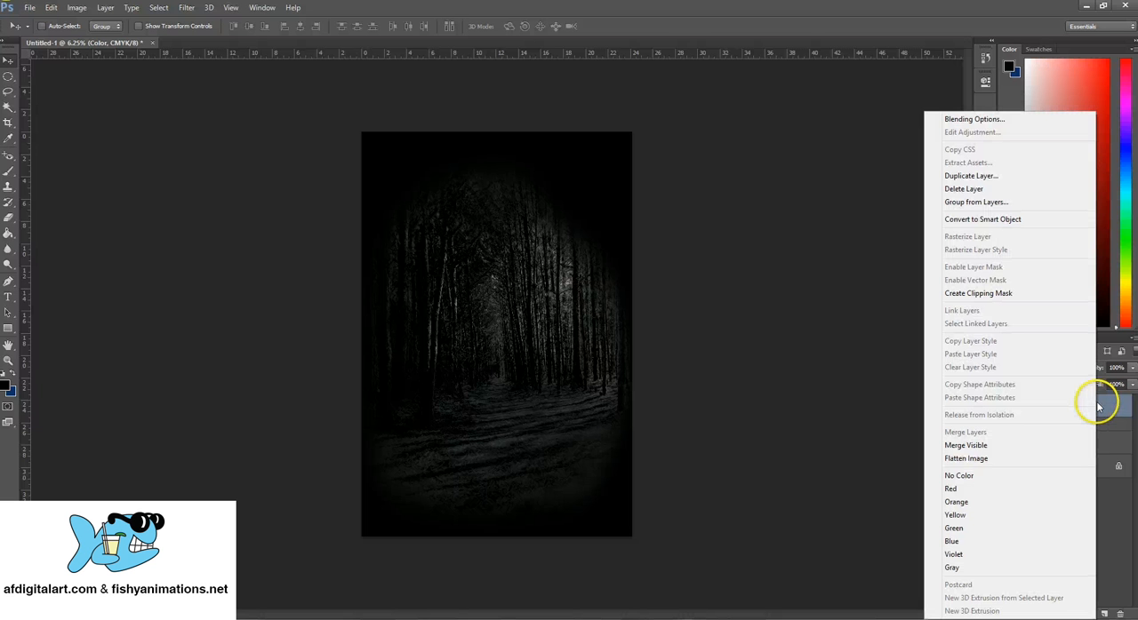
{"action": "left_click", "coordinate": [981, 177]}
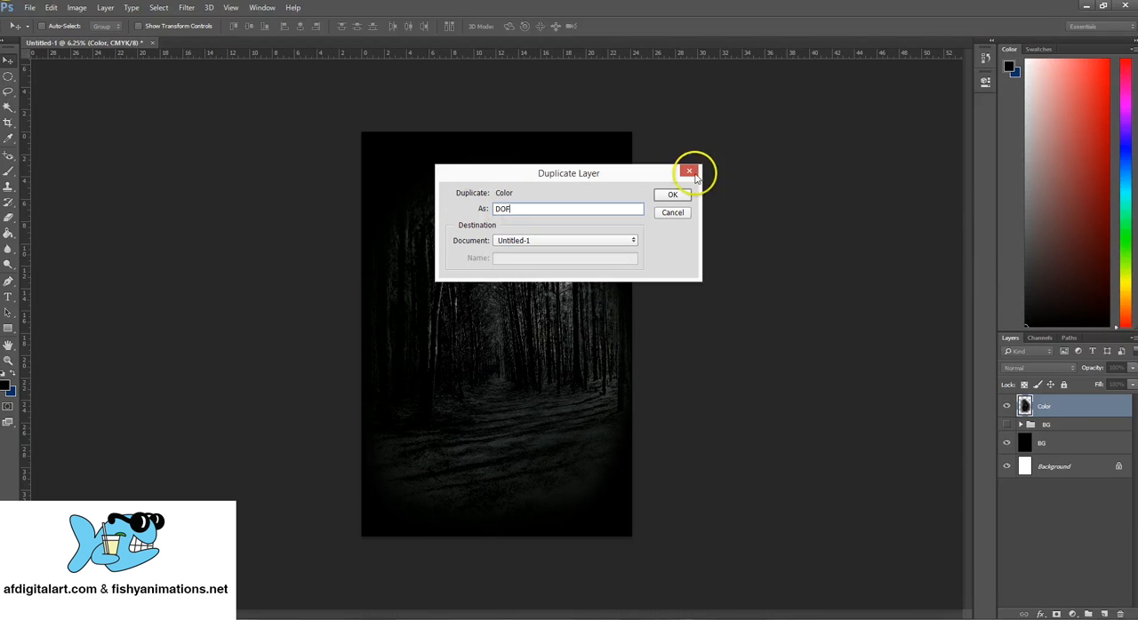
{"action": "left_click", "coordinate": [681, 195]}
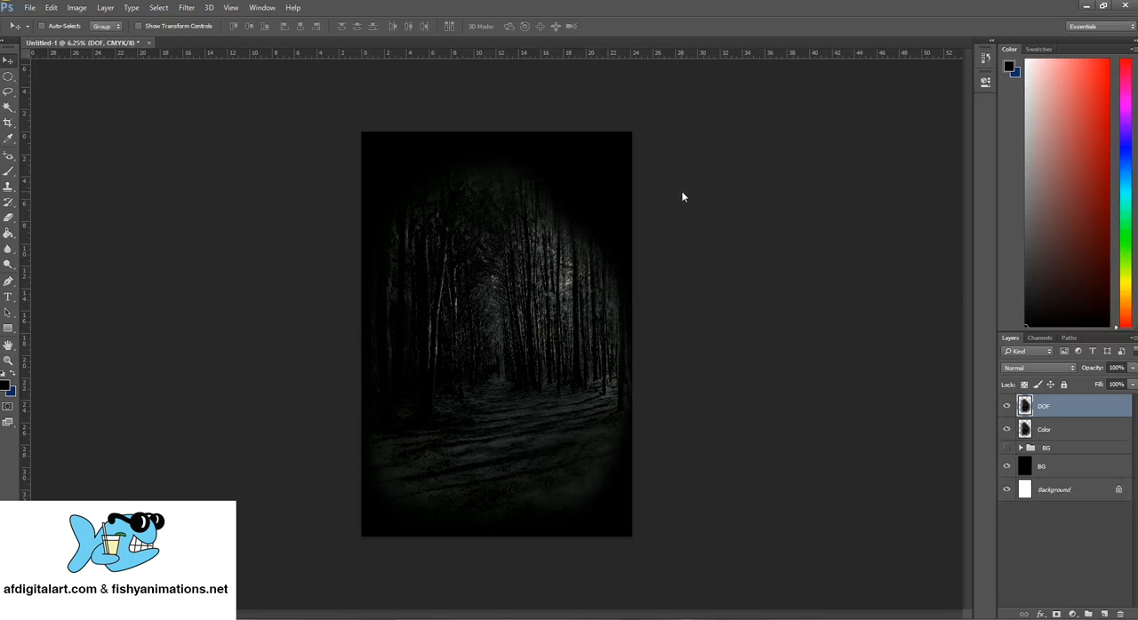
{"action": "left_click", "coordinate": [1046, 431]}
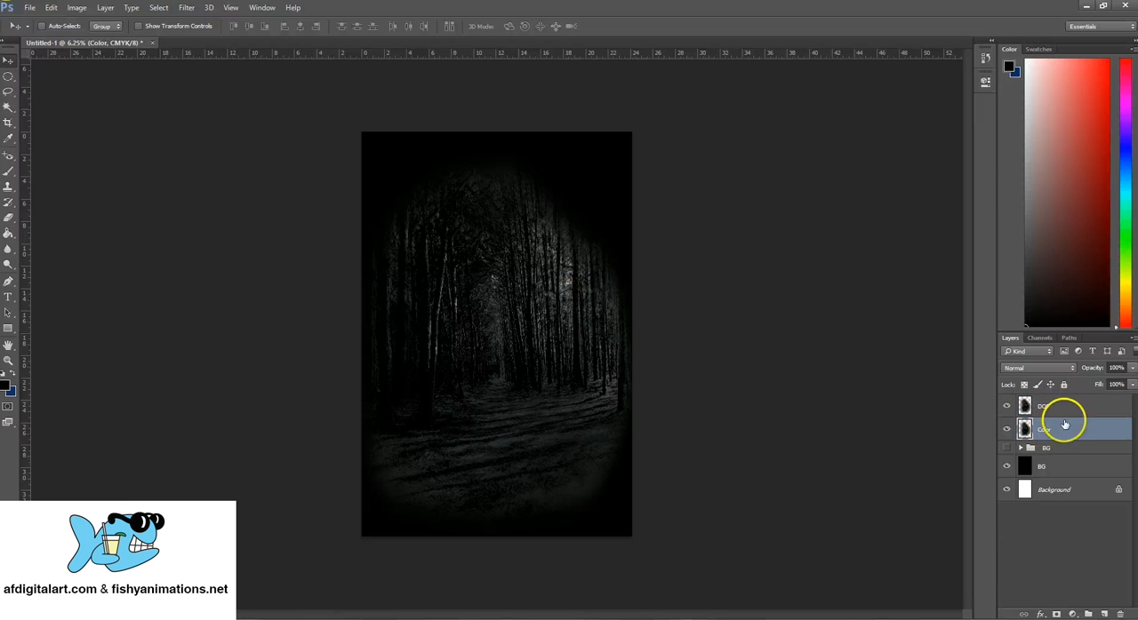
- Start a Gaussian Blur on the DOF layer, preview the whole layer, and compare a 5.5 pixel radius with the unblurred forest
{"action": "left_click", "coordinate": [1067, 408]}
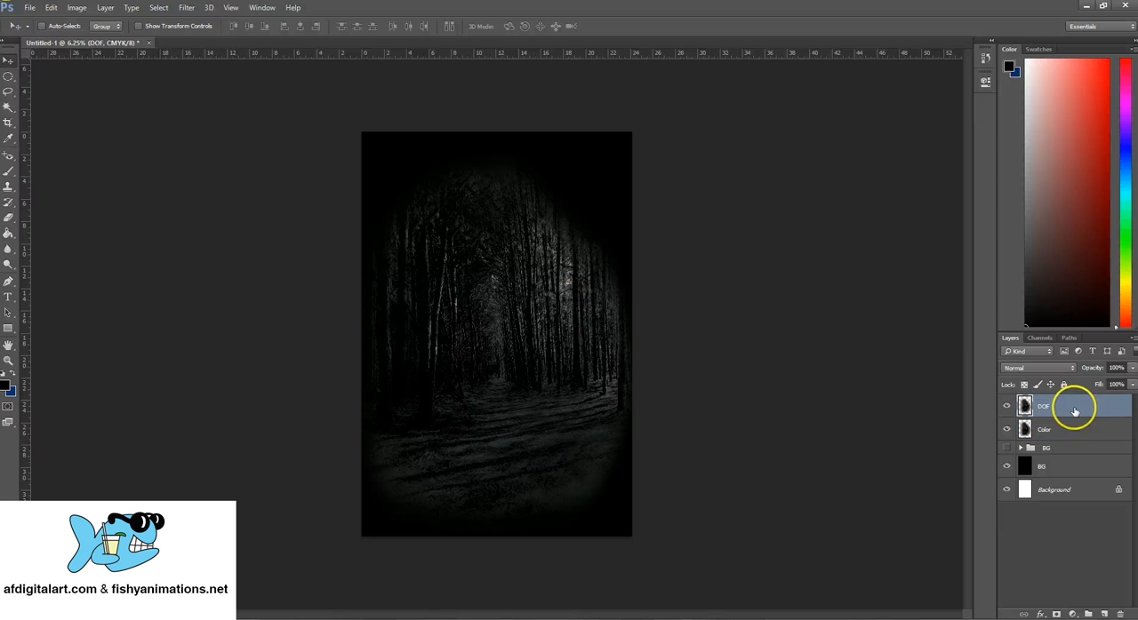
{"action": "left_click", "coordinate": [186, 9]}
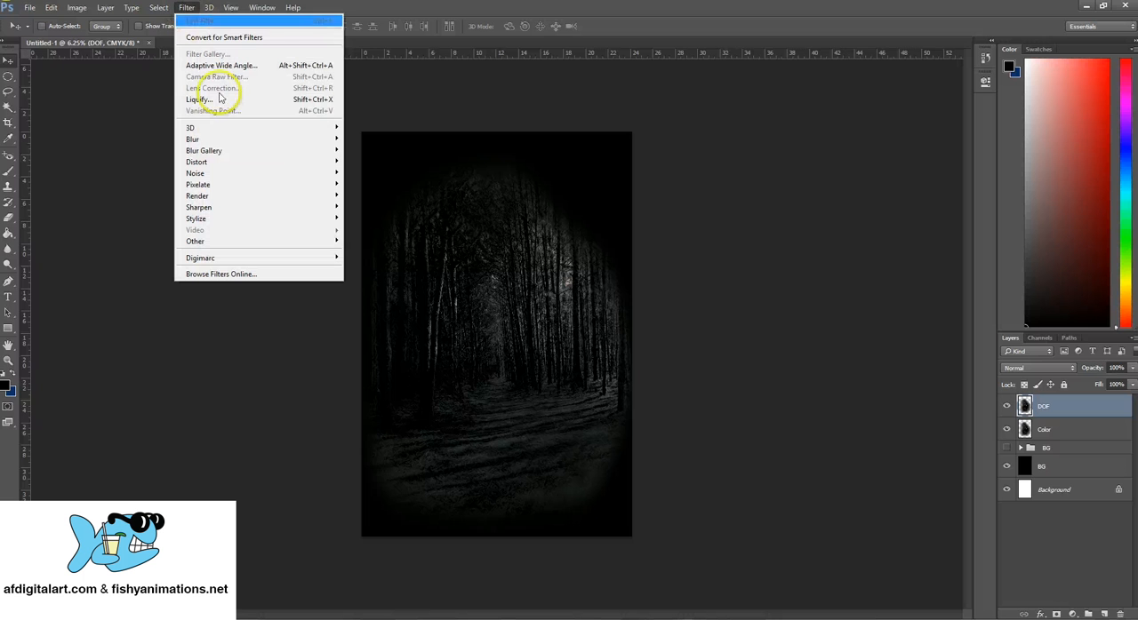
{"action": "mouse_move", "coordinate": [218, 139]}
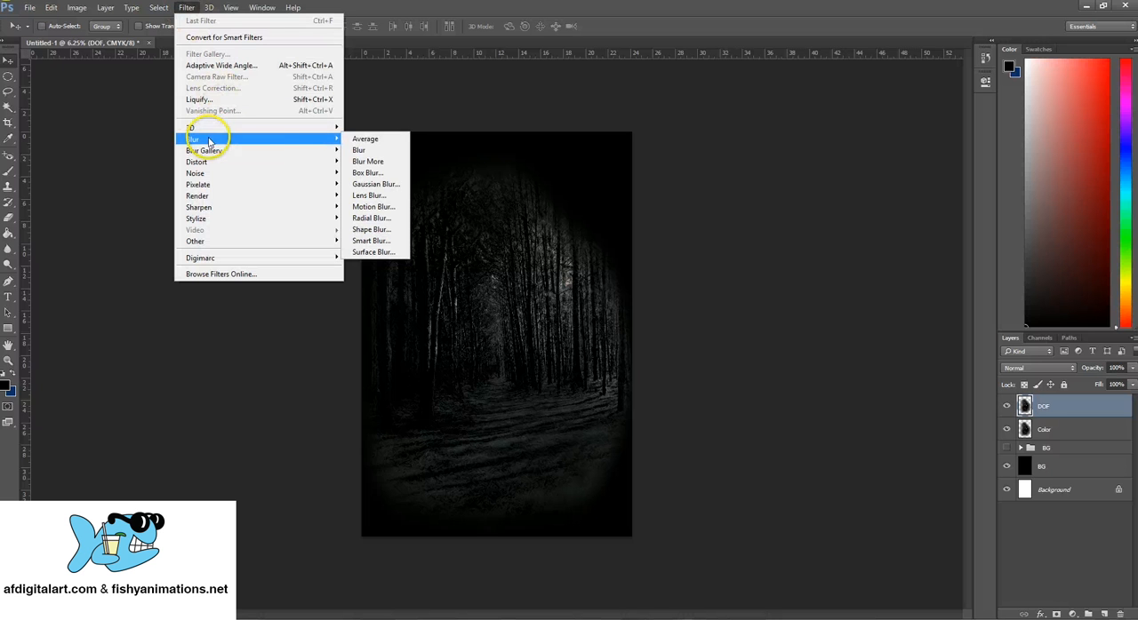
{"action": "left_click", "coordinate": [389, 186]}
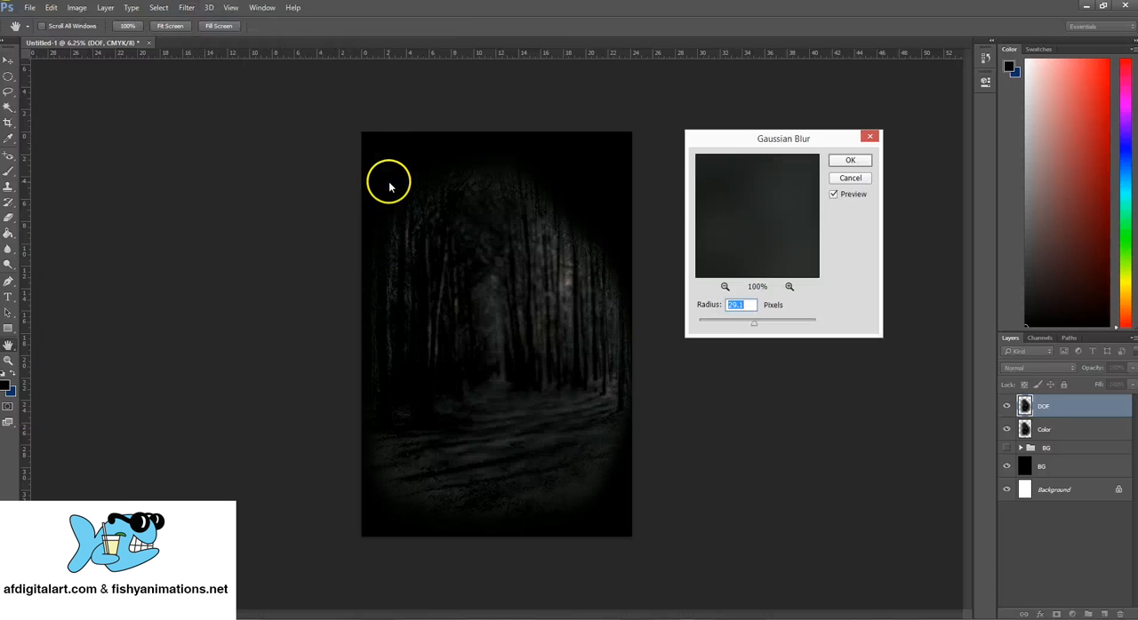
{"action": "left_click_drag", "start_coordinate": [735, 145], "coordinate": [731, 129]}
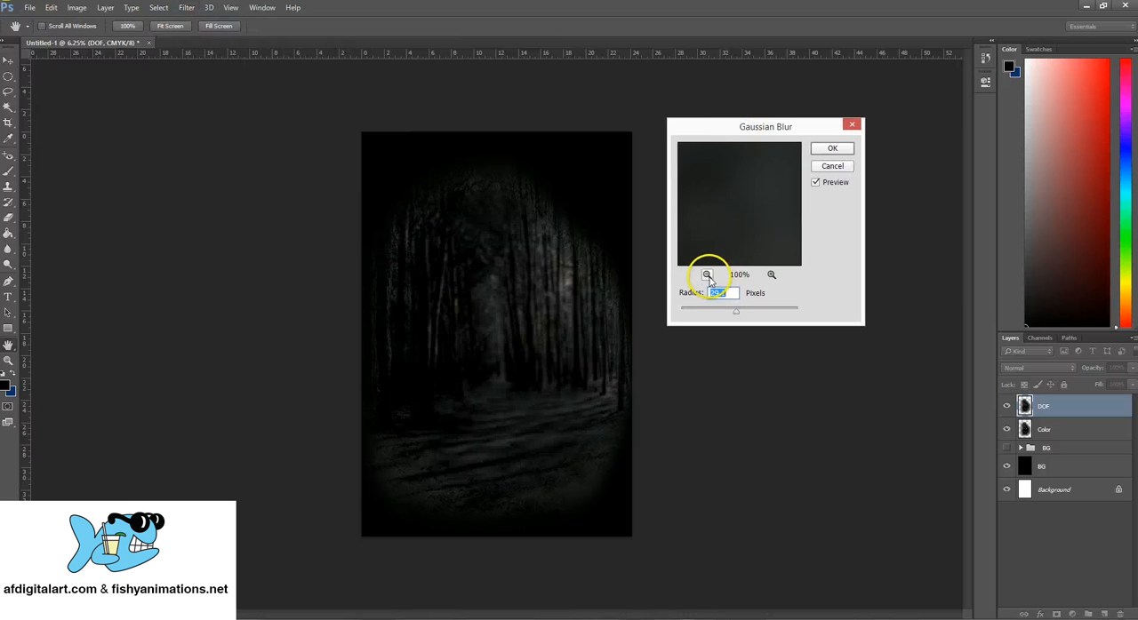
{"action": "left_click", "coordinate": [707, 276]}
{"action": "left_click", "coordinate": [707, 277]}
{"action": "left_click", "coordinate": [708, 277]}
{"action": "left_click", "coordinate": [708, 276]}
{"action": "left_click", "coordinate": [707, 276]}
{"action": "left_click", "coordinate": [707, 277]}
{"action": "left_click", "coordinate": [708, 276]}
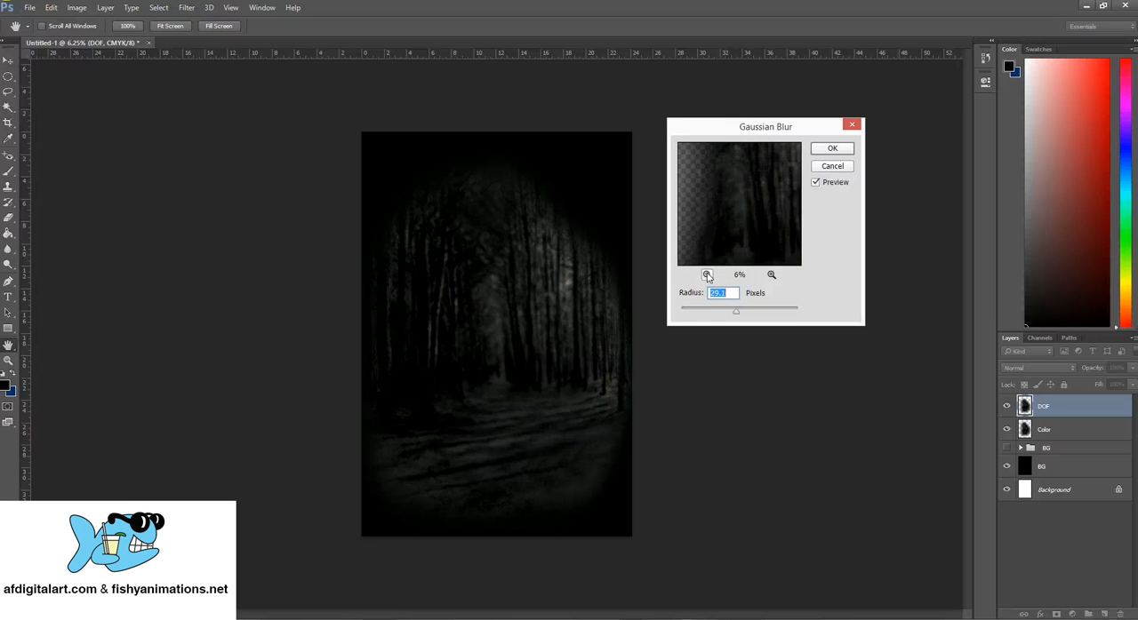
{"action": "left_click", "coordinate": [708, 276]}
{"action": "left_click", "coordinate": [708, 276]}
{"action": "left_click", "coordinate": [707, 276]}
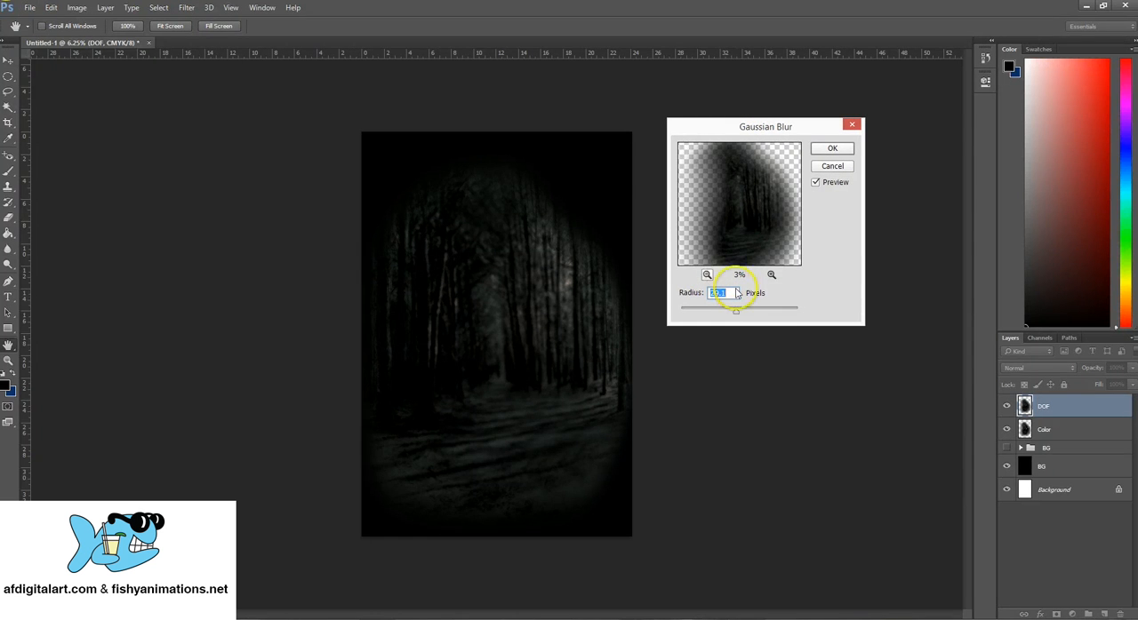
{"action": "left_click", "coordinate": [817, 183]}
{"action": "left_click", "coordinate": [817, 184]}
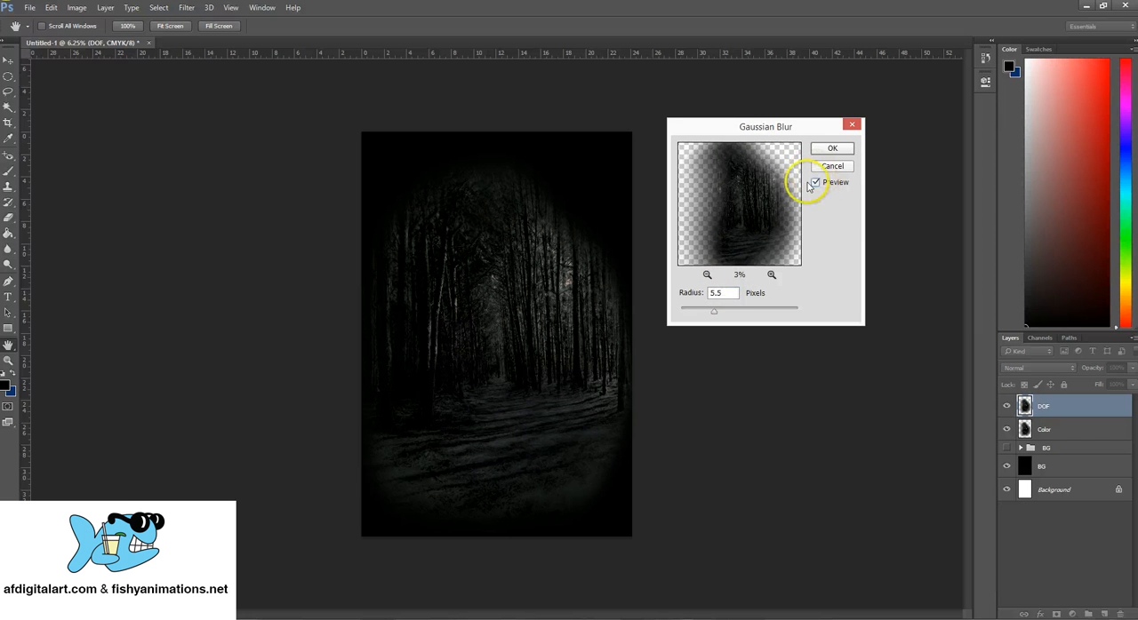
- Raise the Gaussian Blur radius to about 8 pixels, compare it with the unblurred image, and apply the blur to the DOF layer
{"action": "left_click_drag", "start_coordinate": [714, 311], "coordinate": [721, 316]}
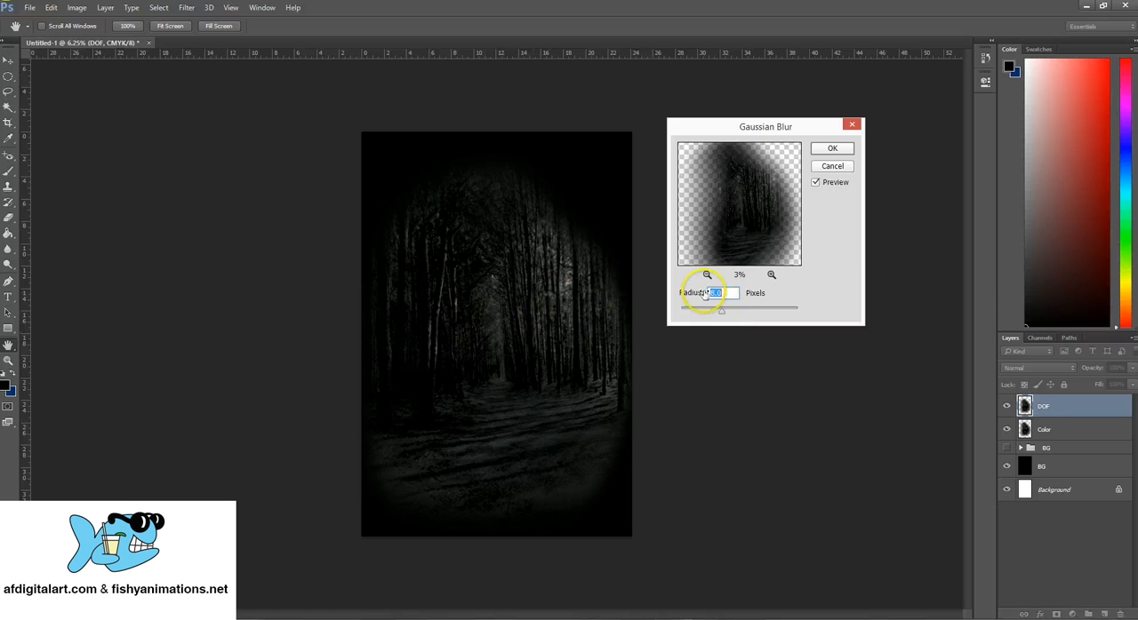
{"action": "left_click_drag", "start_coordinate": [777, 127], "coordinate": [771, 160]}
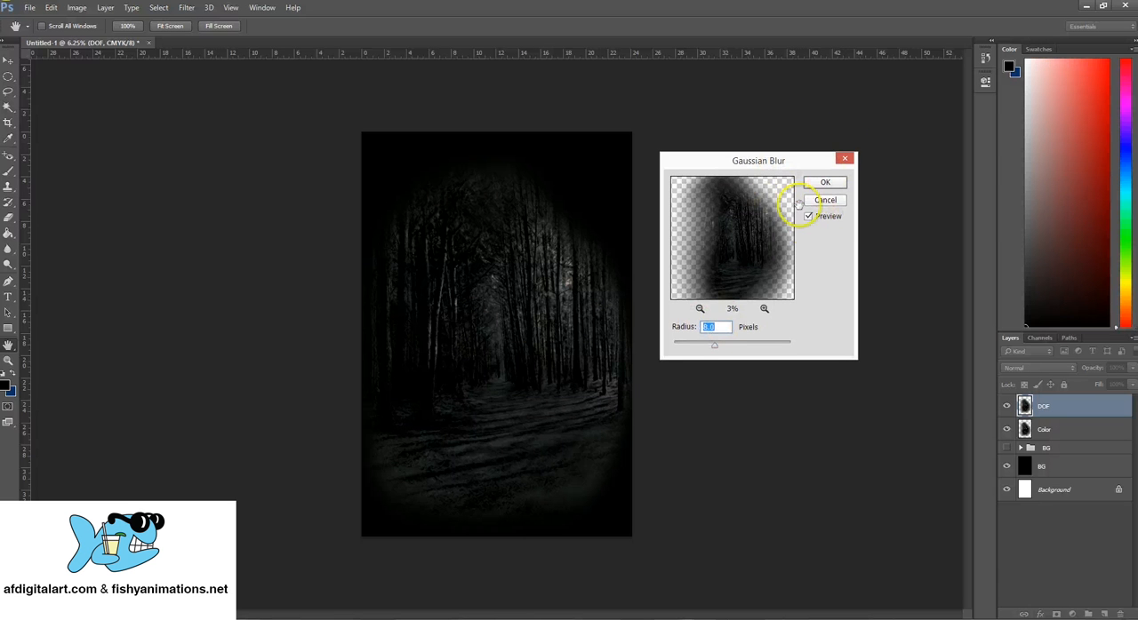
{"action": "left_click", "coordinate": [808, 216]}
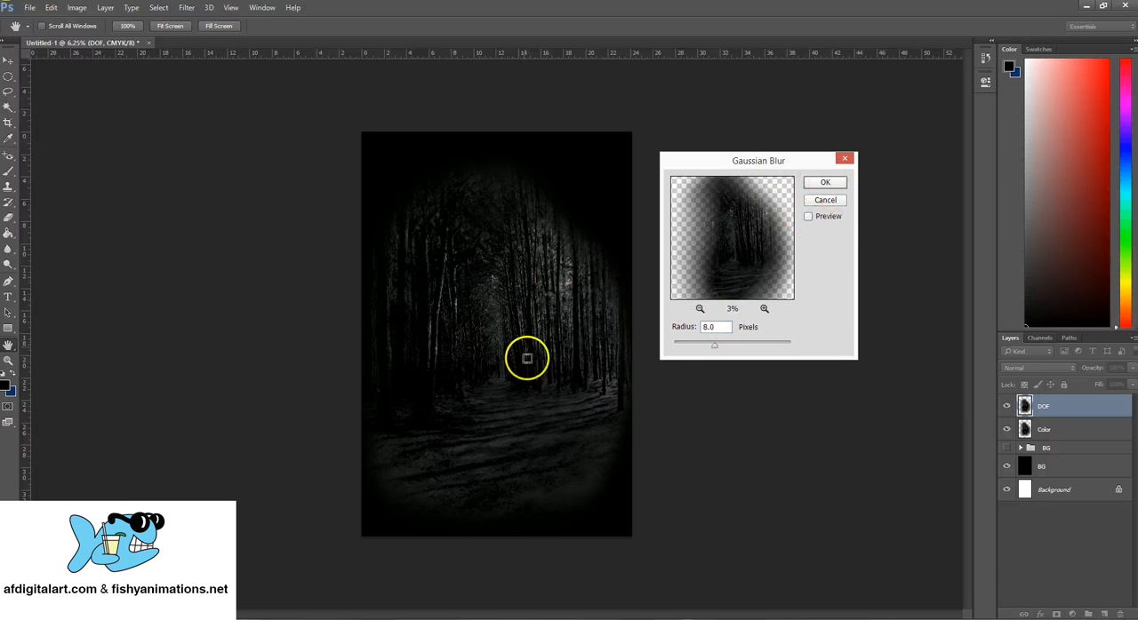
{"action": "left_click", "coordinate": [808, 216]}
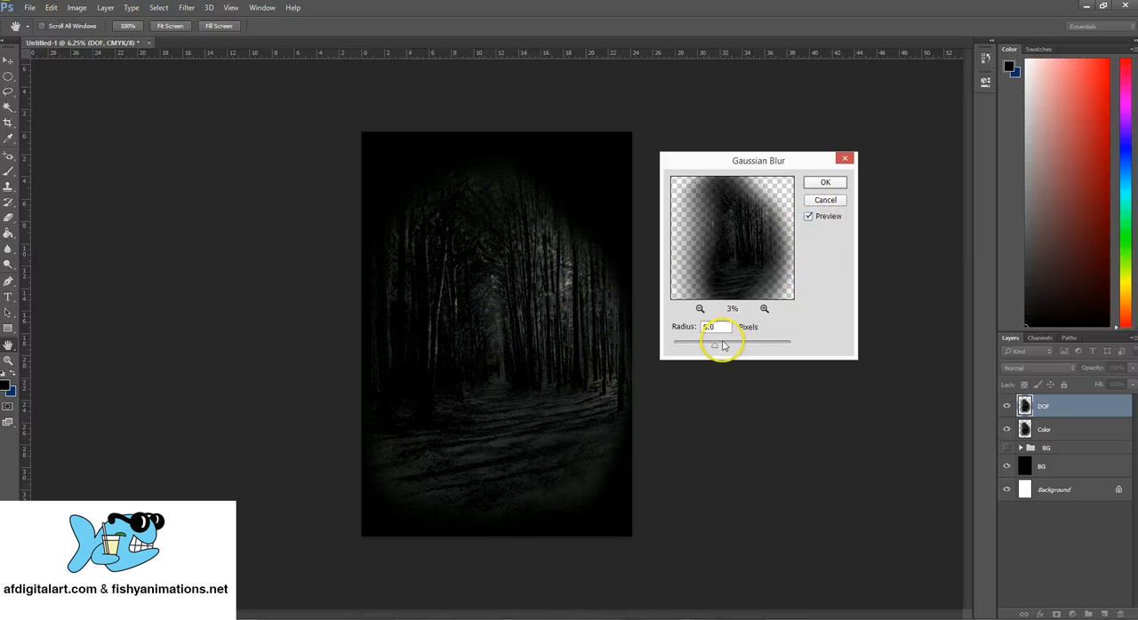
{"action": "left_click", "coordinate": [694, 327]}
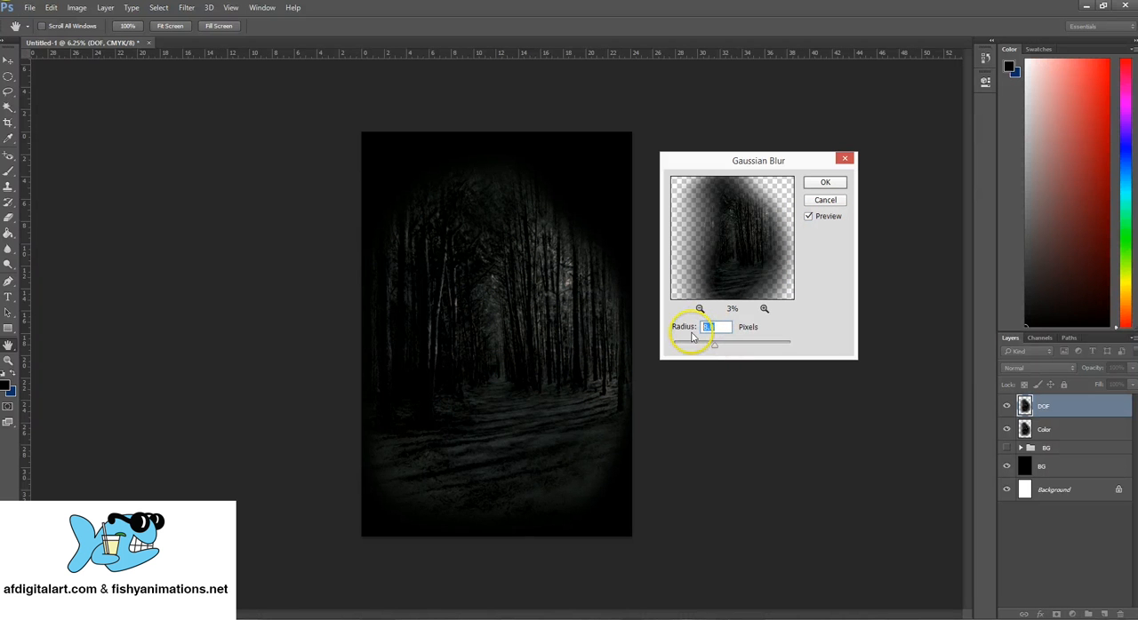
{"action": "left_click", "coordinate": [837, 186]}
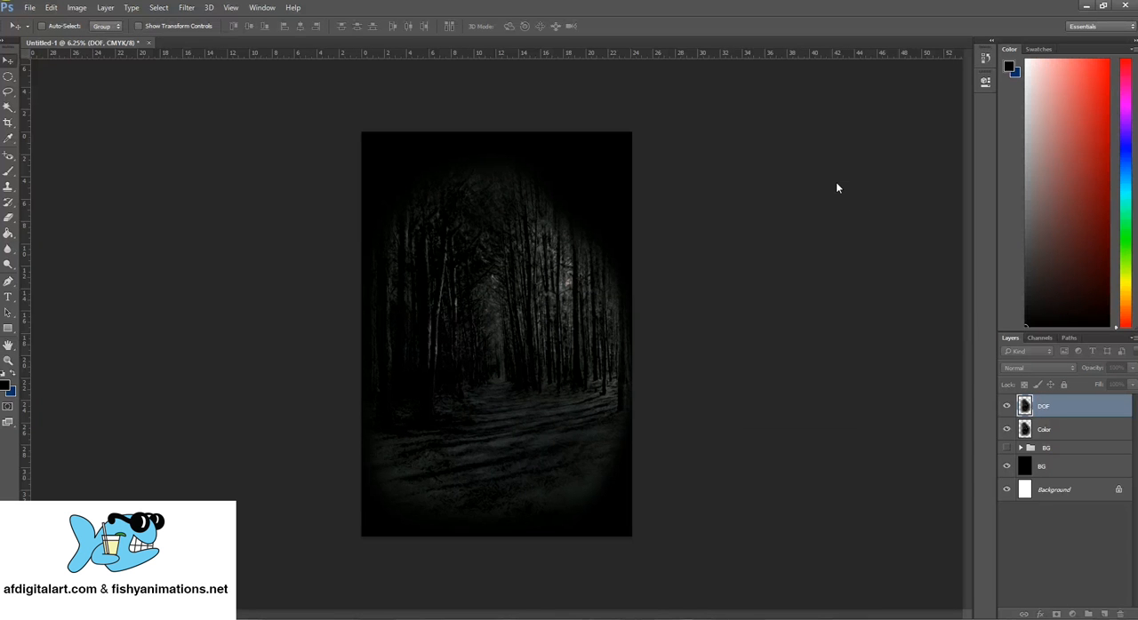
{"action": "left_click", "coordinate": [839, 182]}
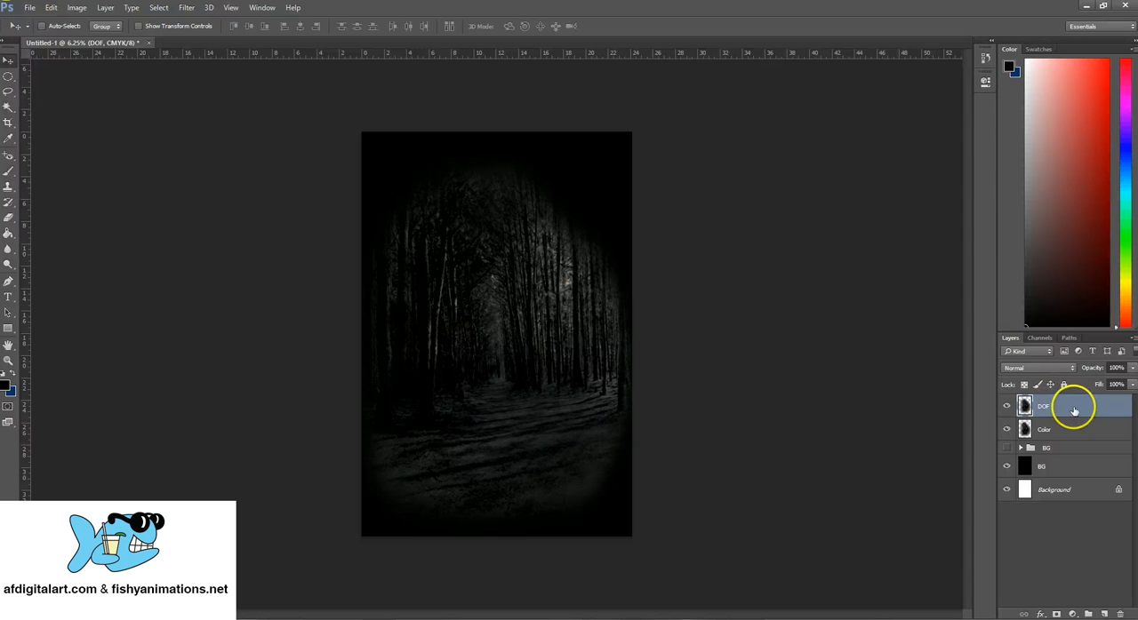
{"action": "left_click", "coordinate": [8, 219]}
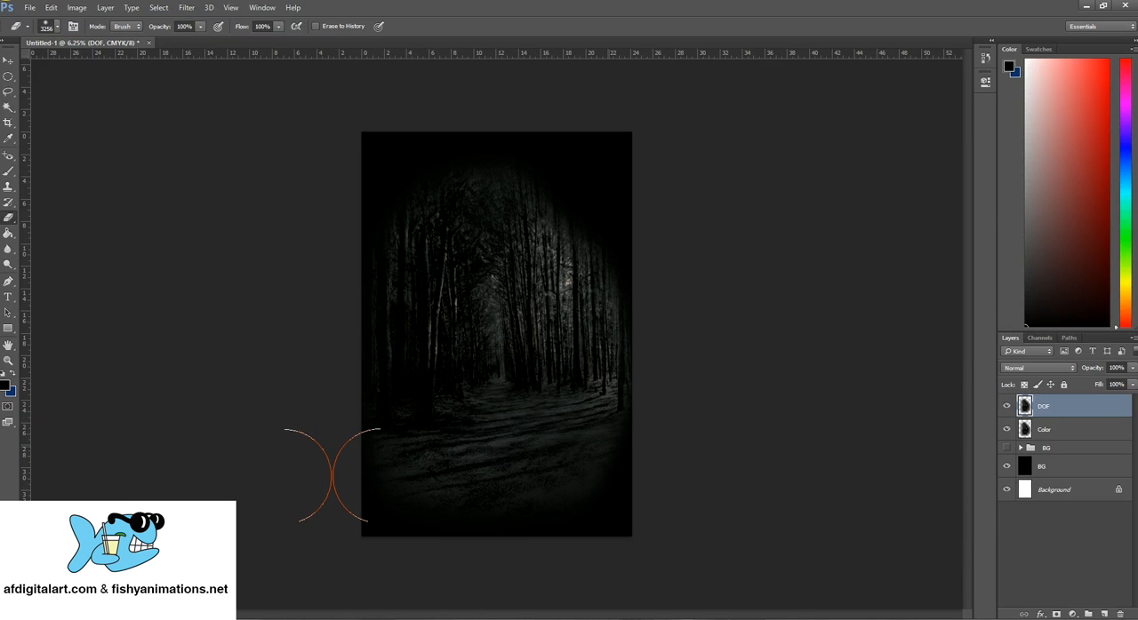
{"action": "mouse_move", "coordinate": [593, 438]}
{"action": "left_mouse_down"}
{"action": "mouse_move", "coordinate": [543, 422]}
{"action": "mouse_move", "coordinate": [526, 400]}
{"action": "mouse_move", "coordinate": [490, 271]}
{"action": "mouse_move", "coordinate": [505, 403]}
{"action": "left_mouse_up"}
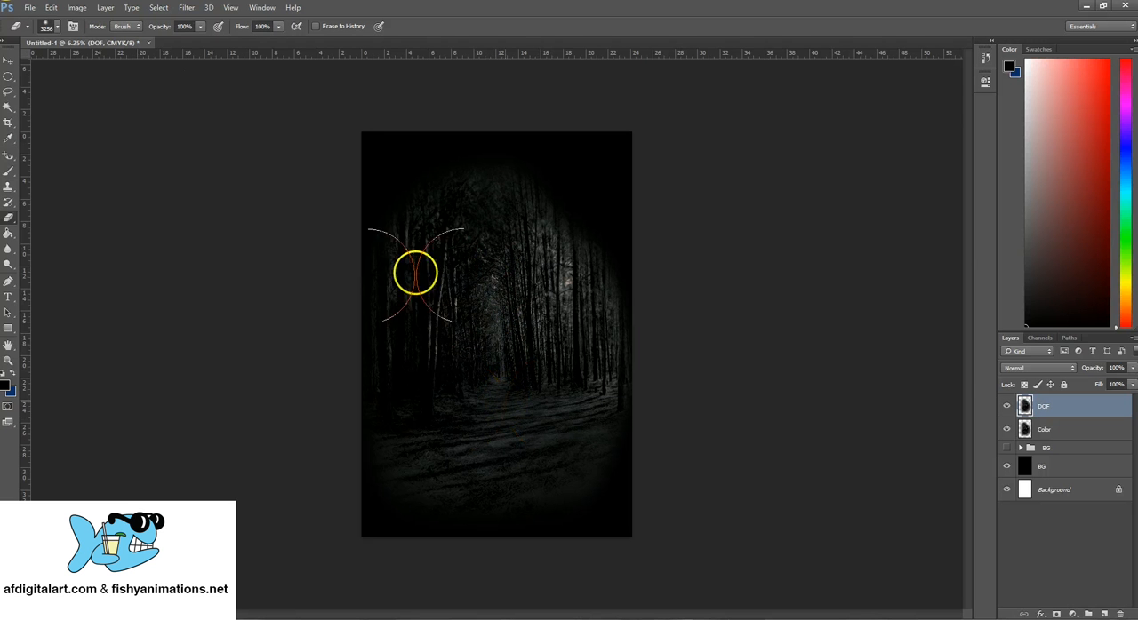
{"action": "left_click", "coordinate": [51, 8]}
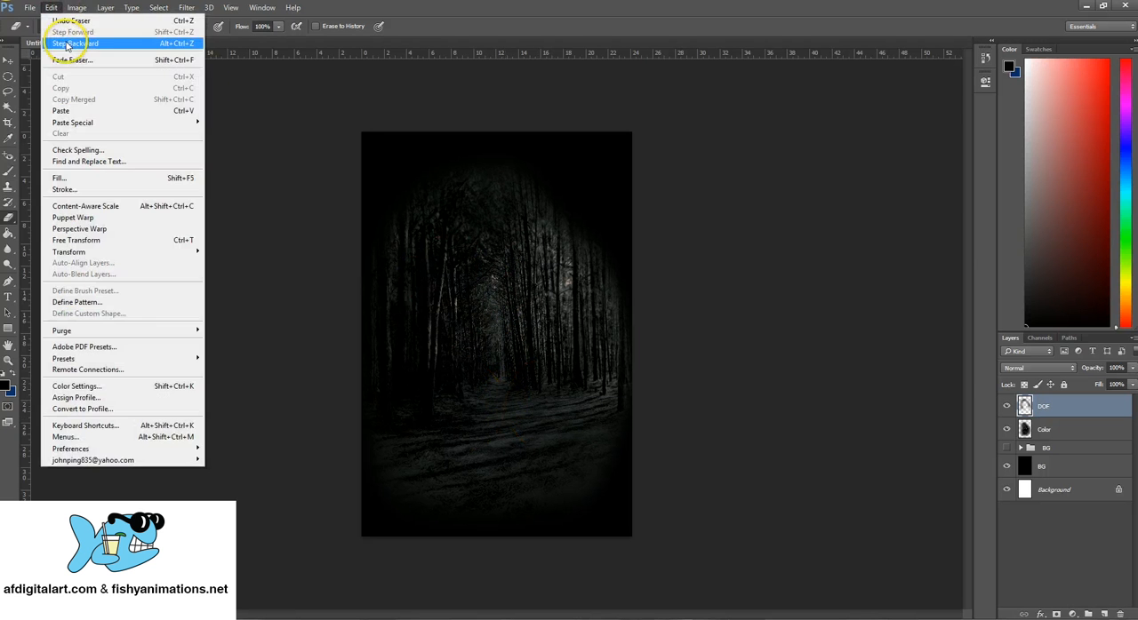
{"action": "left_click", "coordinate": [68, 43]}
- Erase the blur from the foreground ground across the bottom of the DOF layer with the 3256 px eraser
{"action": "mouse_move", "coordinate": [564, 349]}
{"action": "left_mouse_down"}
{"action": "mouse_move", "coordinate": [469, 219]}
{"action": "mouse_move", "coordinate": [410, 255]}
{"action": "mouse_move", "coordinate": [372, 581]}
{"action": "mouse_move", "coordinate": [392, 483]}
{"action": "left_mouse_up"}
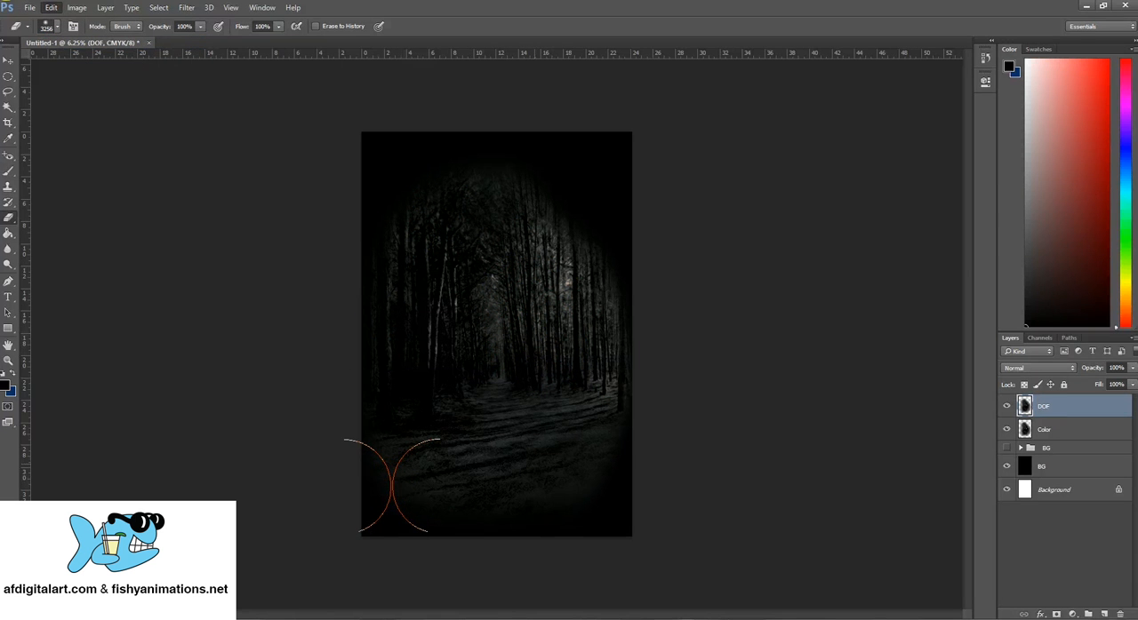
{"action": "mouse_move", "coordinate": [391, 485]}
{"action": "left_mouse_down"}
{"action": "mouse_move", "coordinate": [457, 473]}
{"action": "mouse_move", "coordinate": [488, 440]}
{"action": "mouse_move", "coordinate": [434, 483]}
{"action": "mouse_move", "coordinate": [500, 436]}
{"action": "mouse_move", "coordinate": [578, 453]}
{"action": "mouse_move", "coordinate": [564, 495]}
{"action": "mouse_move", "coordinate": [291, 269]}
{"action": "left_mouse_up"}
{"action": "key", "text": "ctrl+z"}
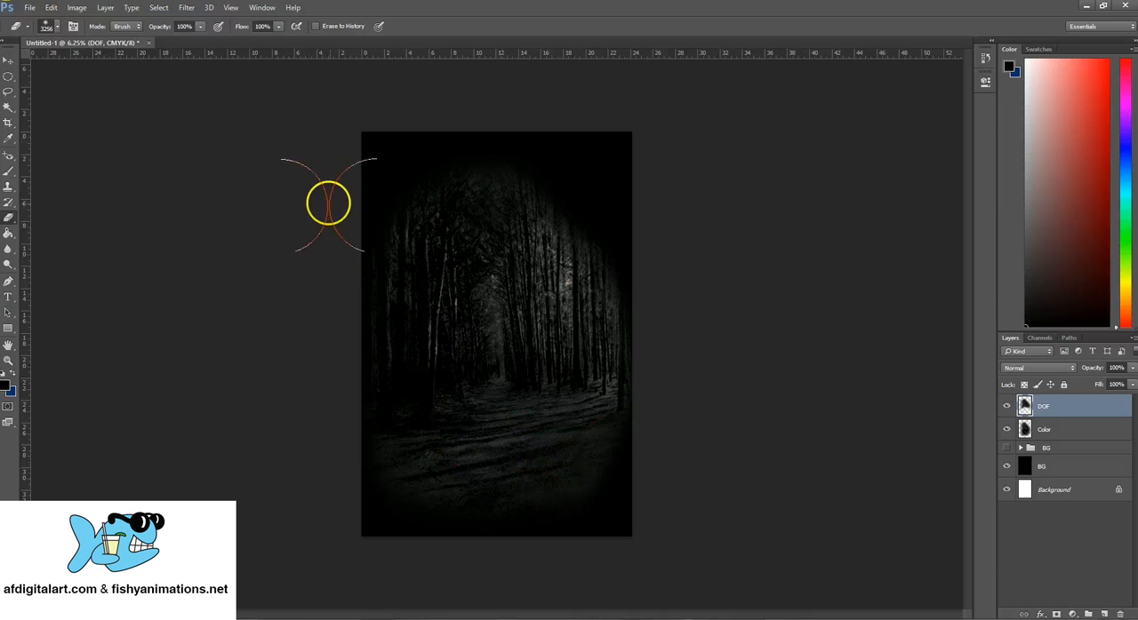
{"action": "left_click", "coordinate": [10, 62]}
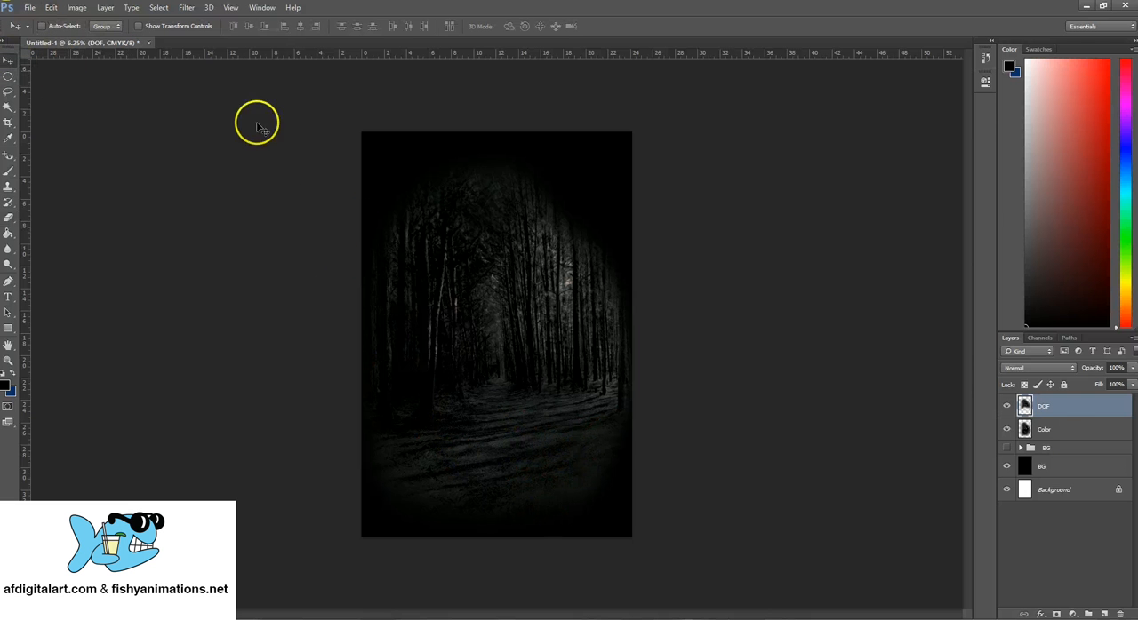
{"action": "left_click", "coordinate": [1047, 430]}
{"action": "left_click", "coordinate": [1048, 408]}
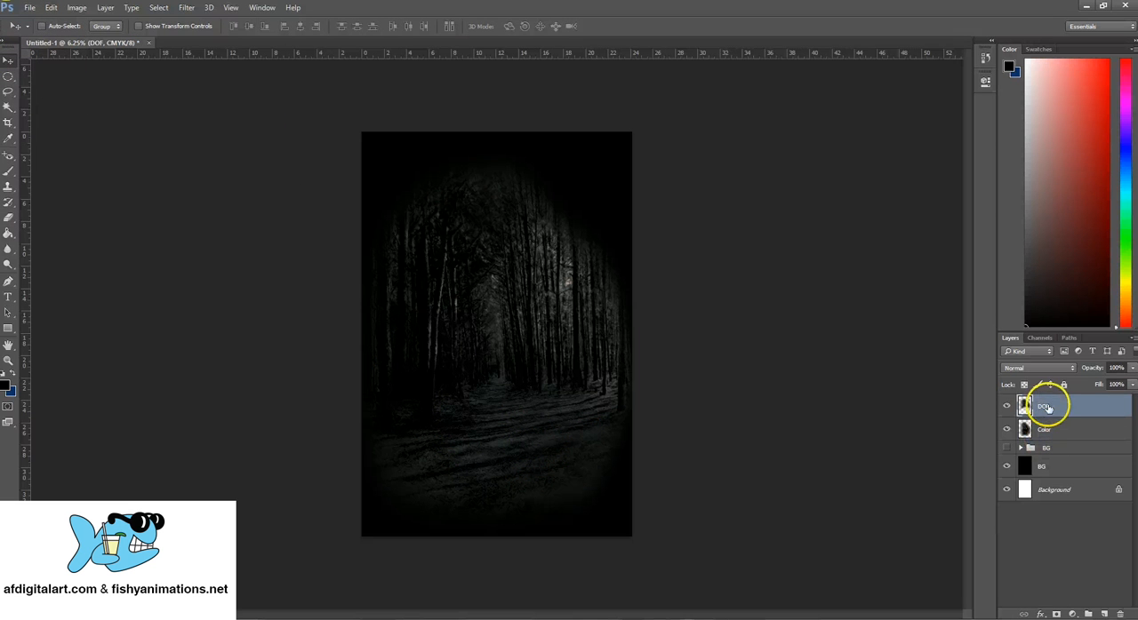
{"action": "left_click", "coordinate": [1059, 429]}
{"action": "left_click", "coordinate": [1057, 414]}
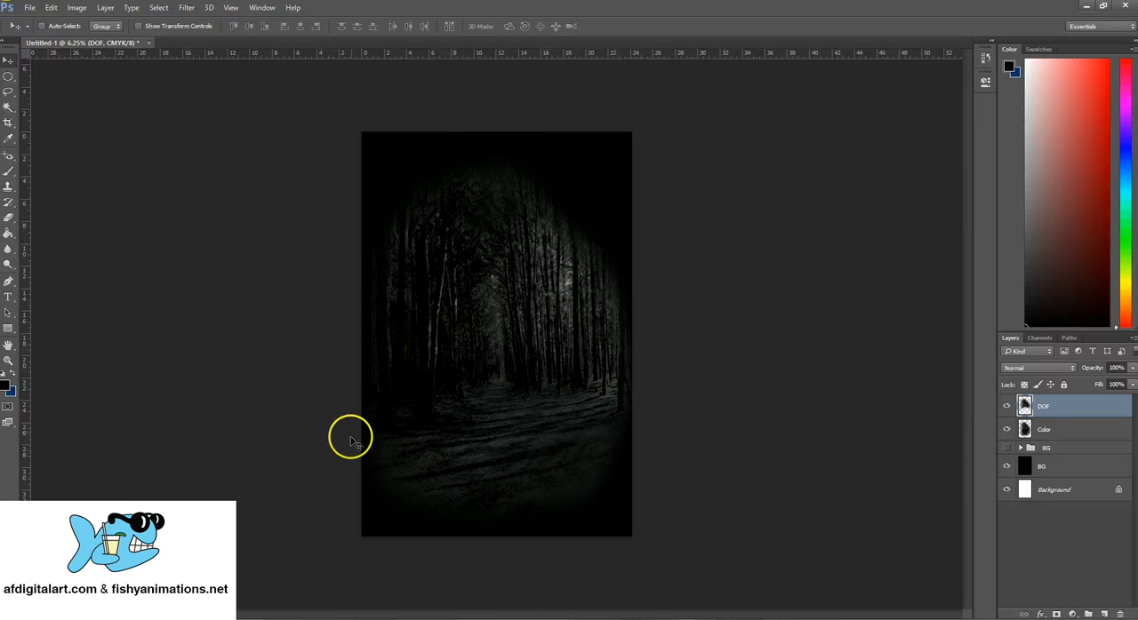
- Check the document's pixel dimensions and resolution in Image Size, preview the whole poster, and close the dialog without applying anything
{"action": "left_click", "coordinate": [76, 8]}
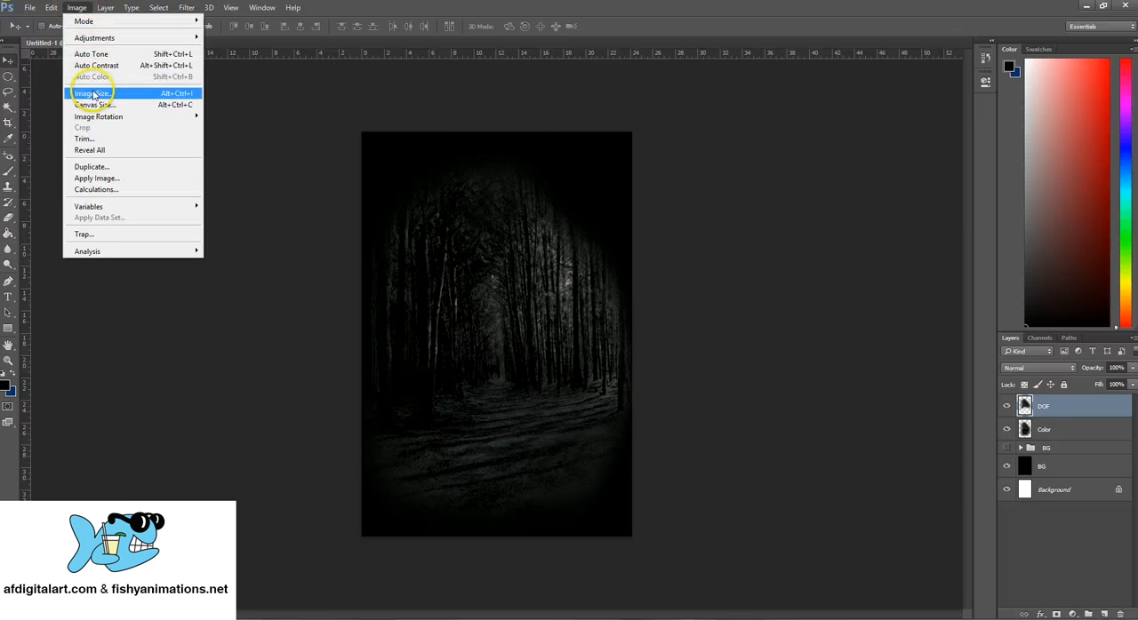
{"action": "left_click", "coordinate": [93, 95]}
{"action": "left_click_drag", "start_coordinate": [569, 146], "coordinate": [720, 132]}
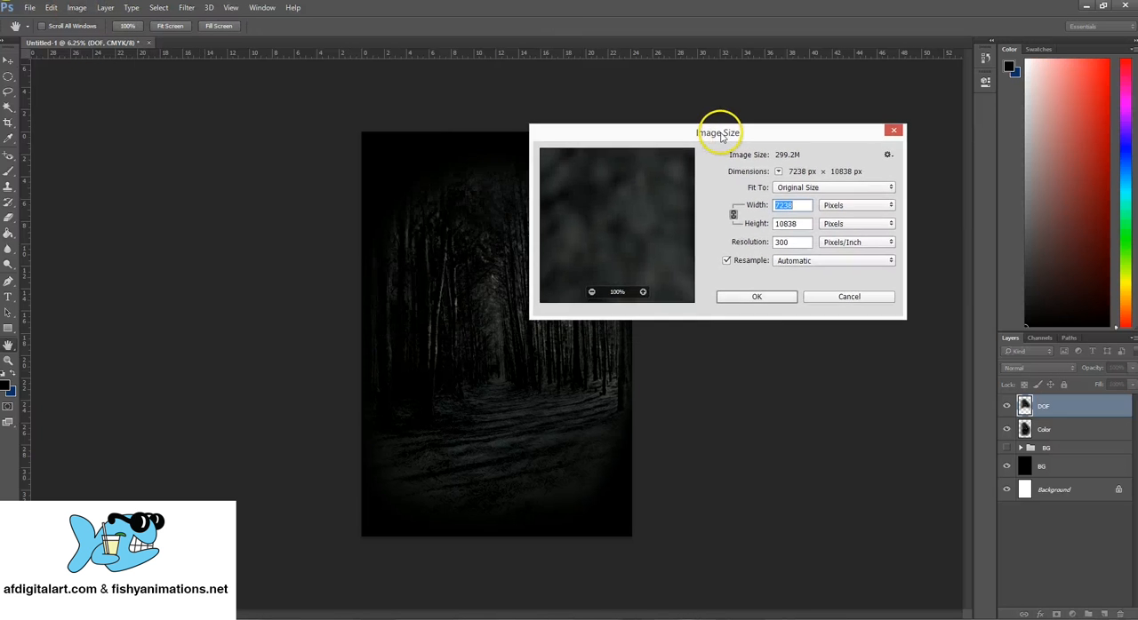
{"action": "left_click", "coordinate": [595, 292]}
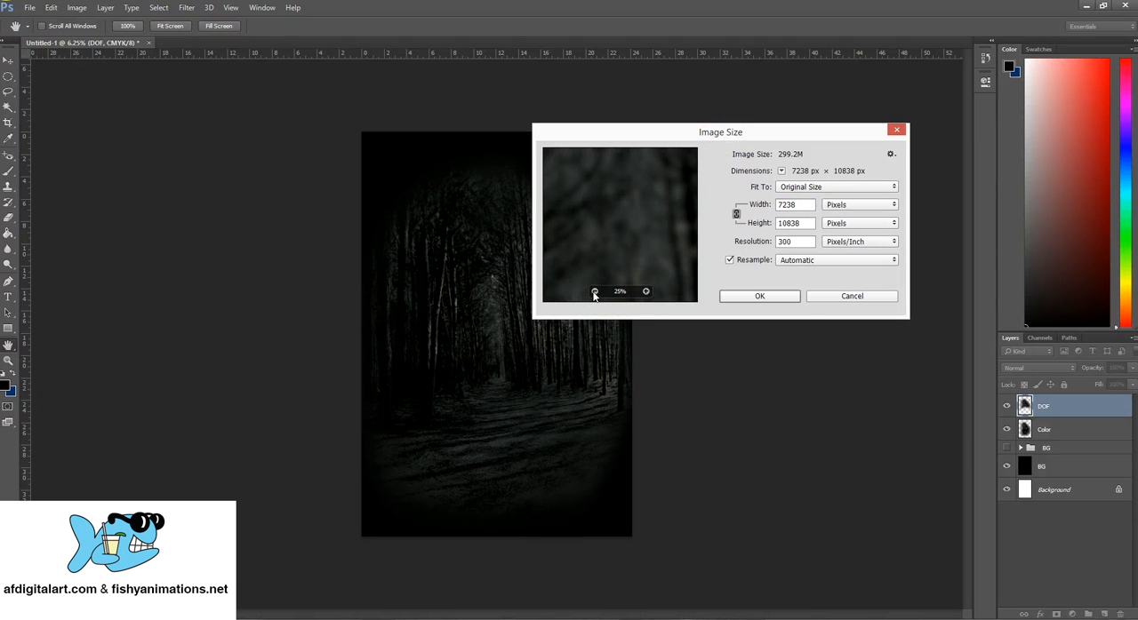
{"action": "left_click", "coordinate": [595, 292]}
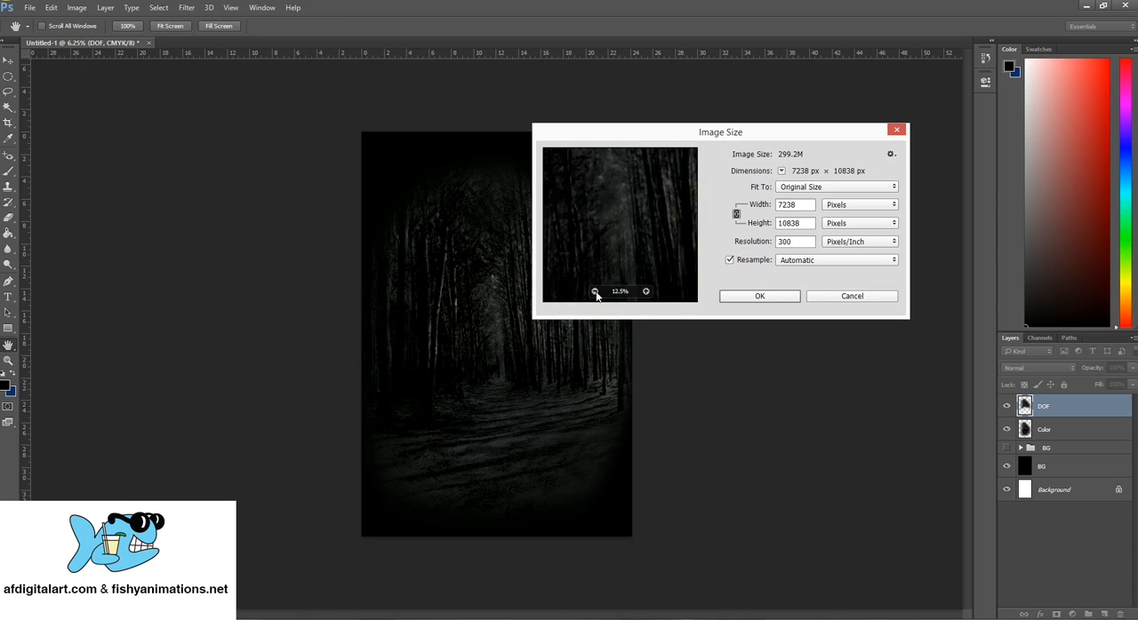
{"action": "left_click", "coordinate": [594, 291]}
{"action": "left_click", "coordinate": [595, 291]}
{"action": "left_click", "coordinate": [595, 292]}
{"action": "left_click", "coordinate": [594, 293]}
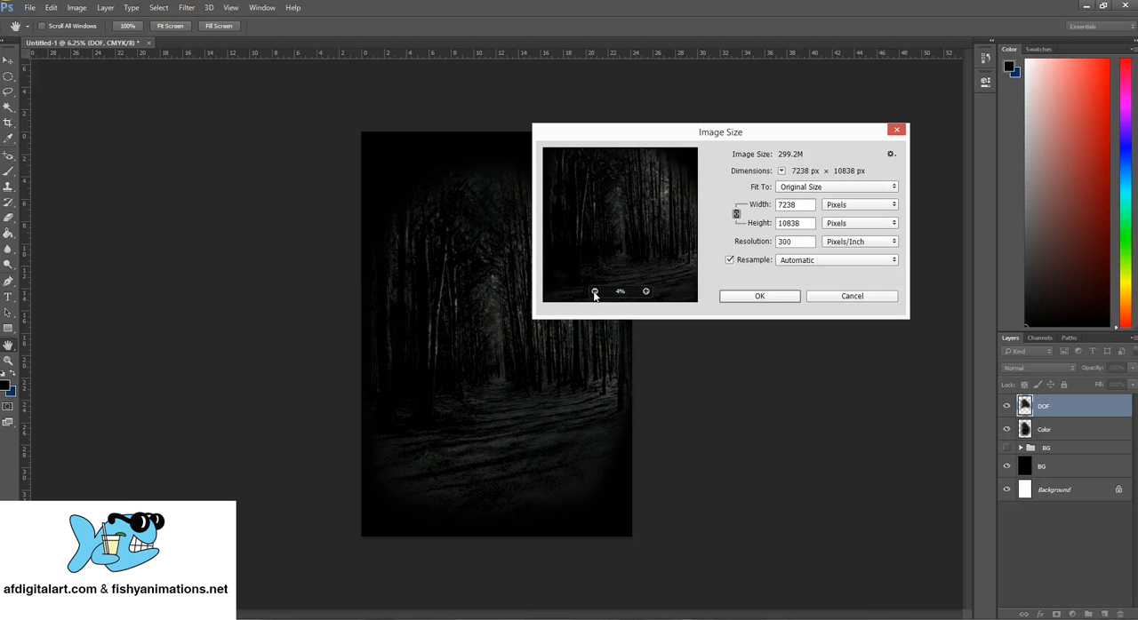
{"action": "left_click", "coordinate": [595, 293]}
{"action": "left_click", "coordinate": [595, 292]}
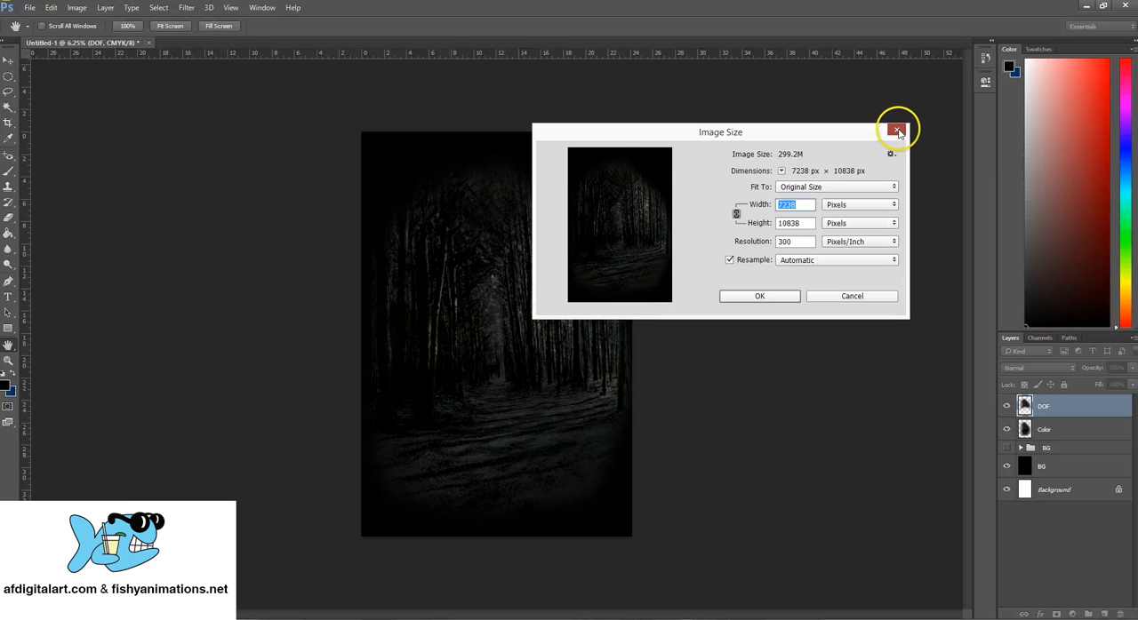
{"action": "left_click", "coordinate": [897, 131]}
- Open Movie Poster Sizes.jpg, review the standard poster sizes in it, and return to the Untitled-1 forest document
{"action": "left_click", "coordinate": [29, 7]}
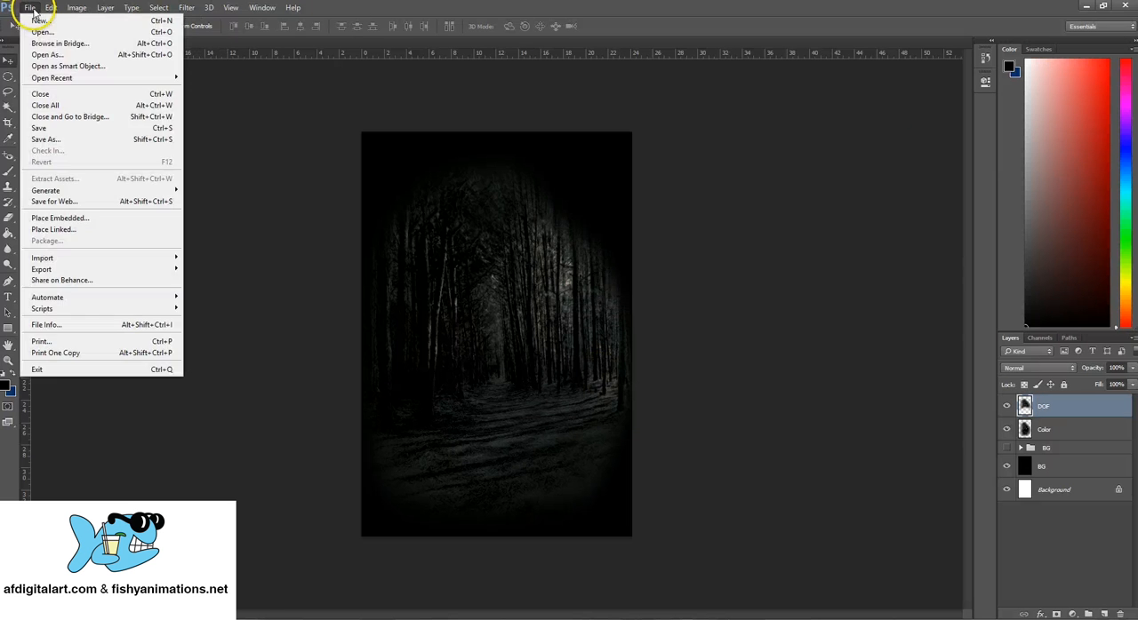
{"action": "left_click", "coordinate": [40, 31]}
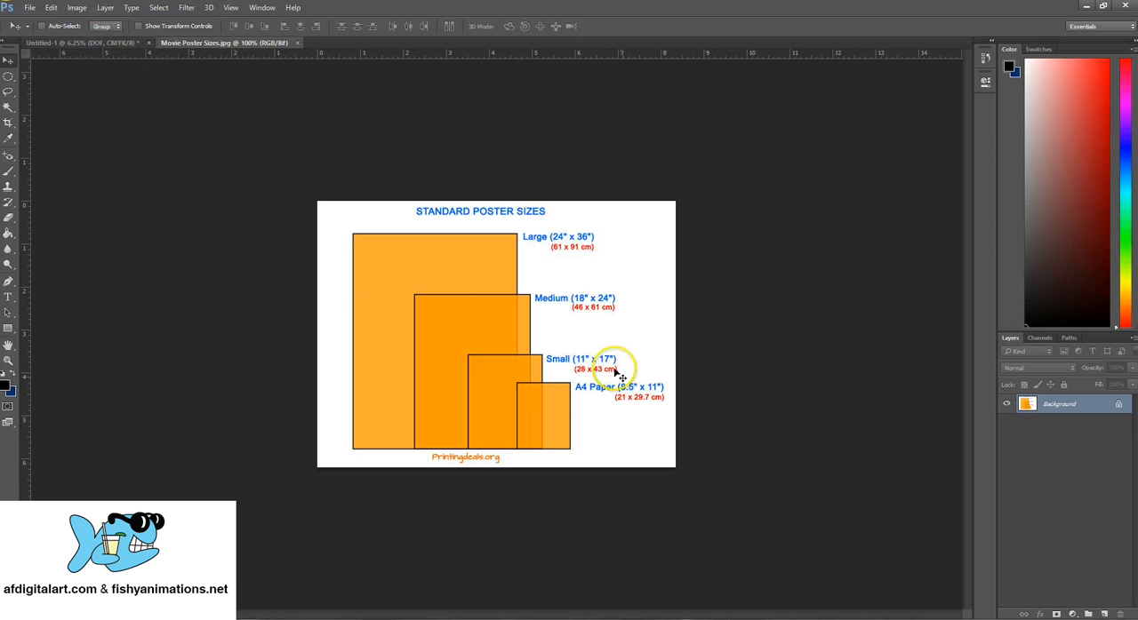
{"action": "left_click", "coordinate": [70, 44]}
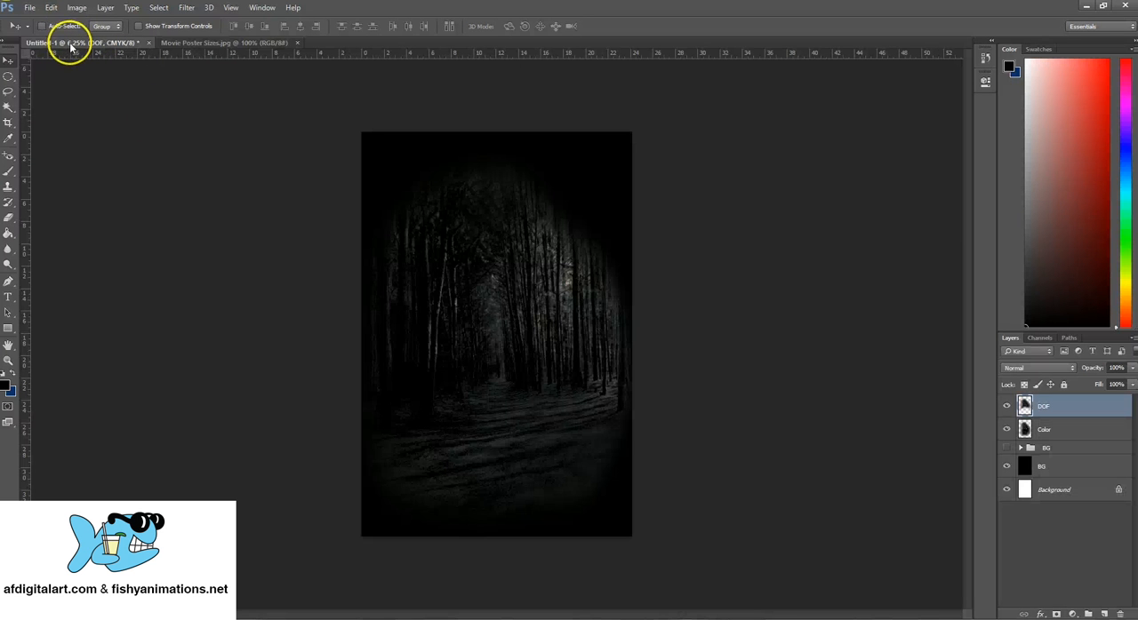